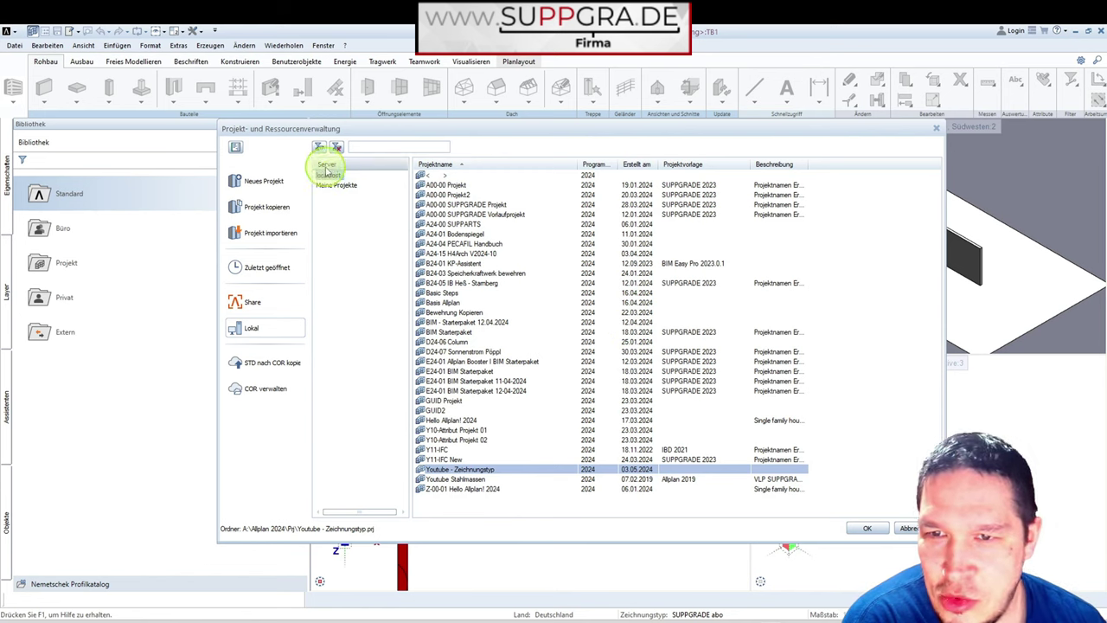
pyautogui.rightClick(633, 507)
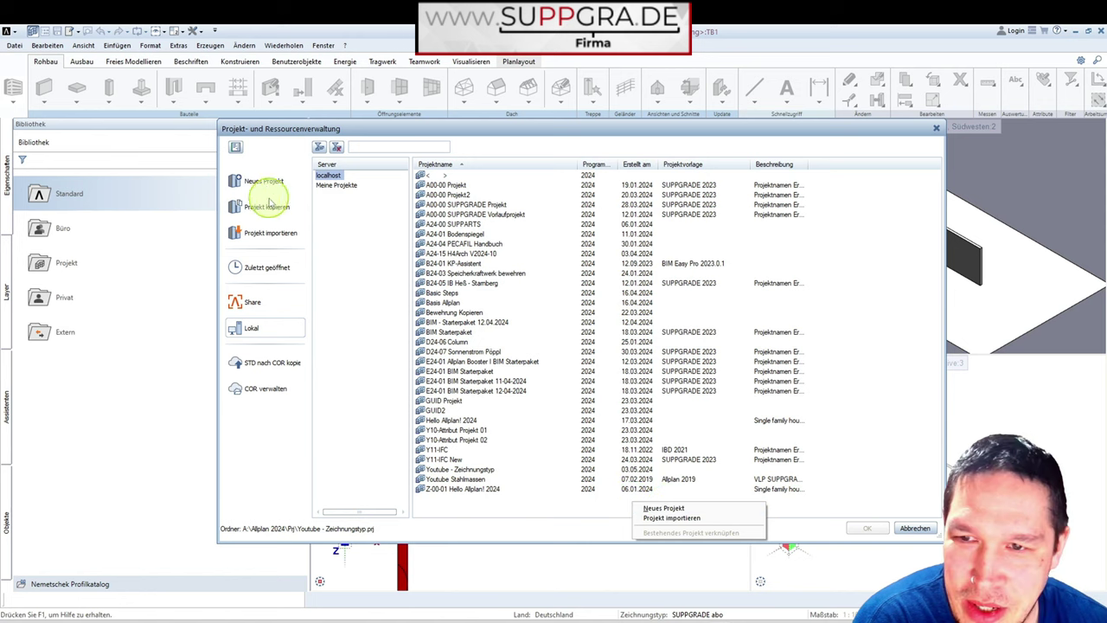
pyautogui.click(914, 528)
pyautogui.click(914, 527)
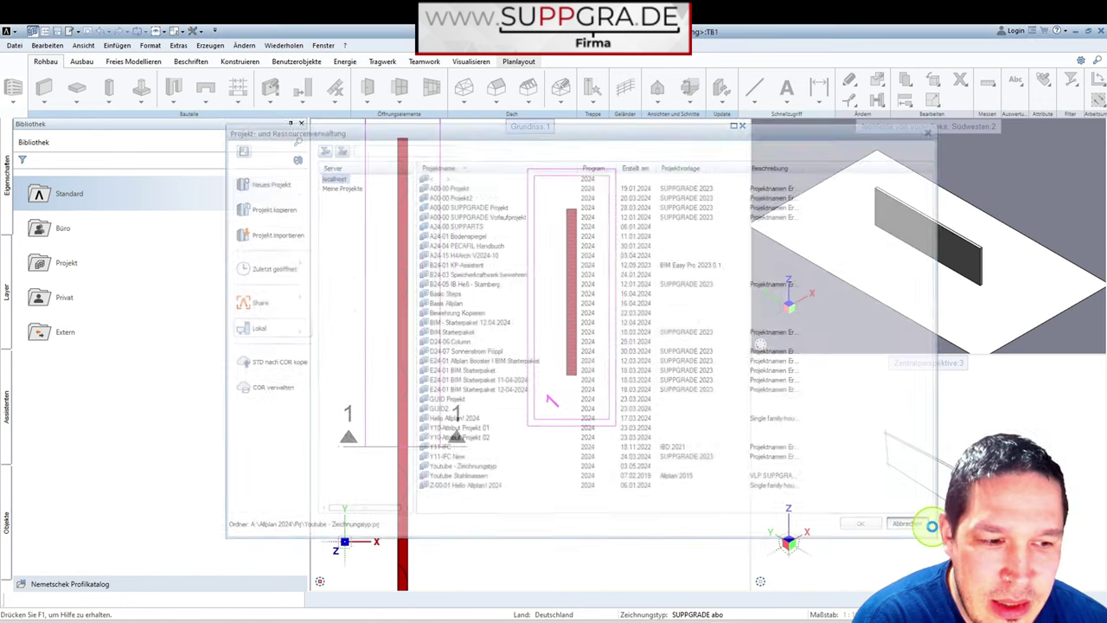
# Start a new project from the project management and name it "Youtube Projekt".
pyautogui.click(35, 35)
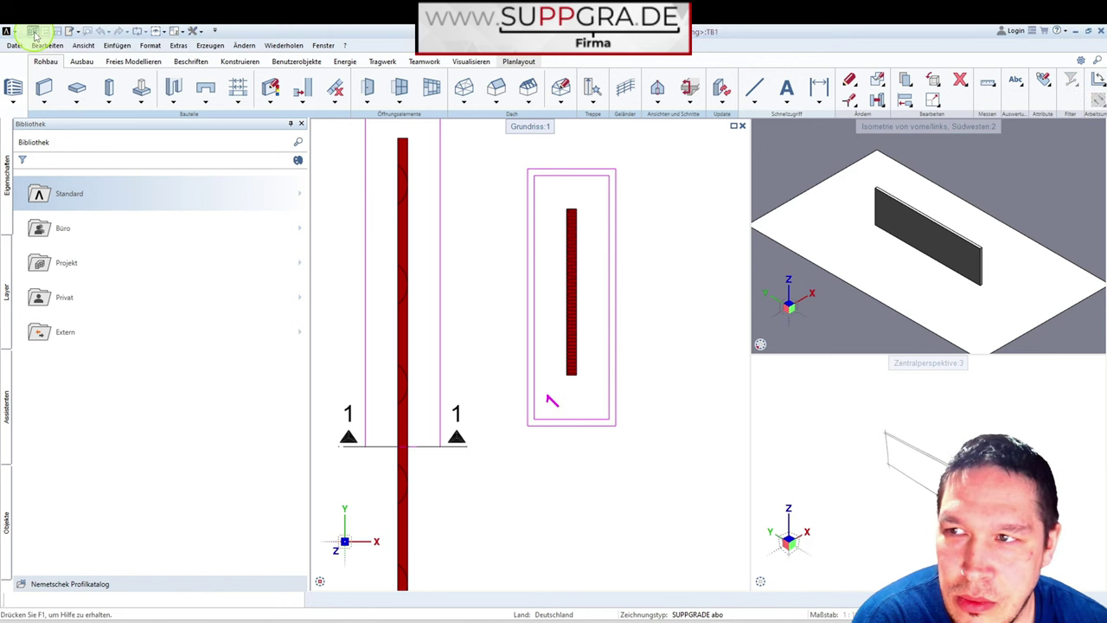
pyautogui.rightClick(523, 500)
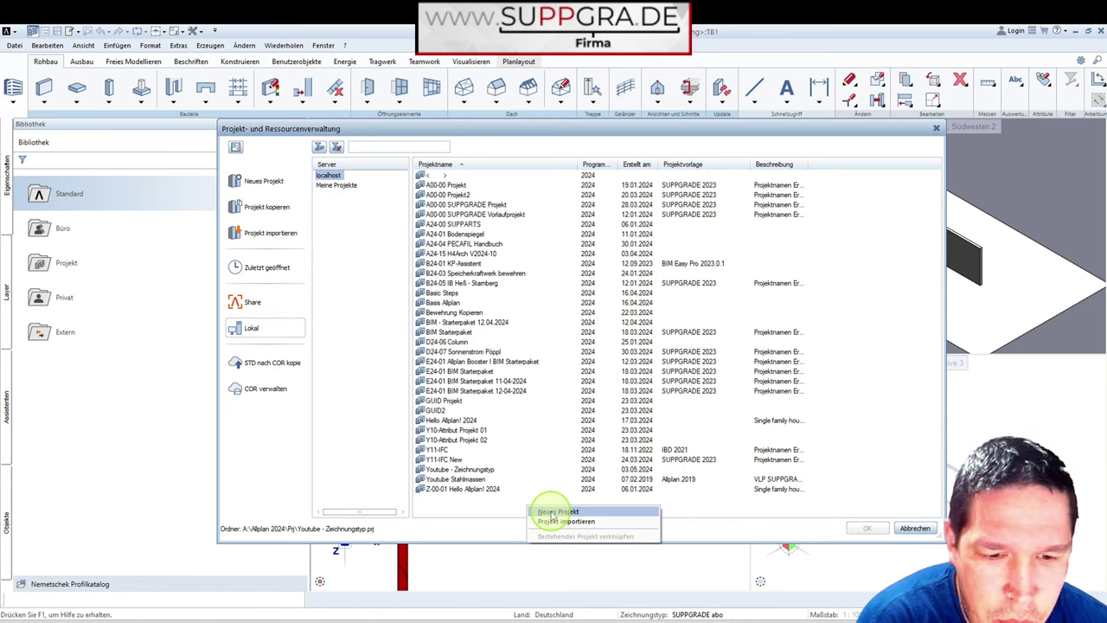
pyautogui.click(554, 512)
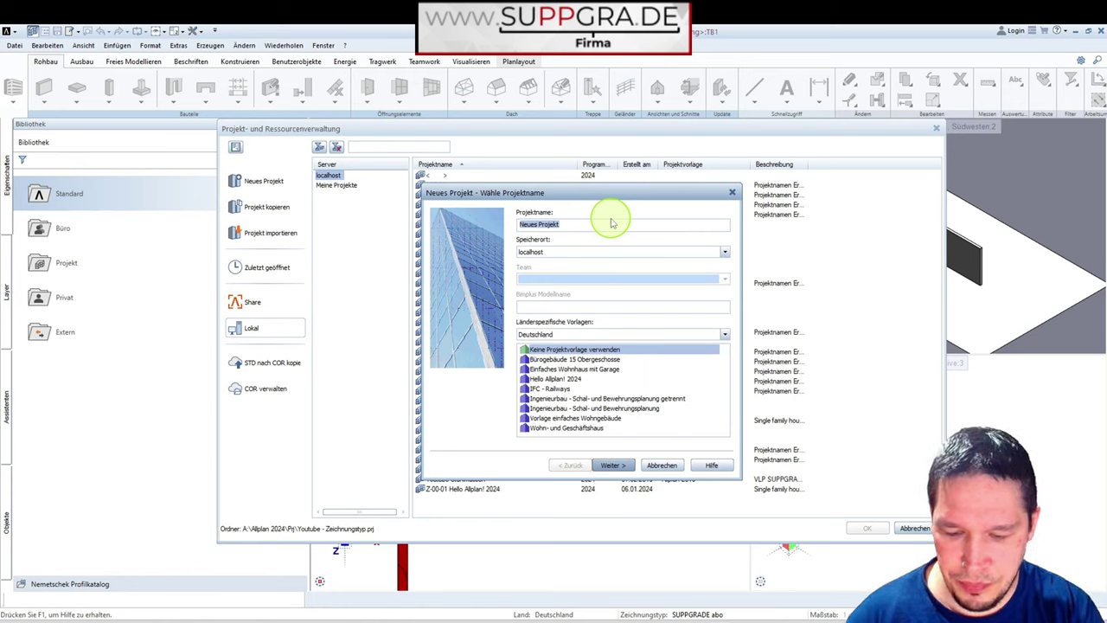
pyautogui.write('Youtube')
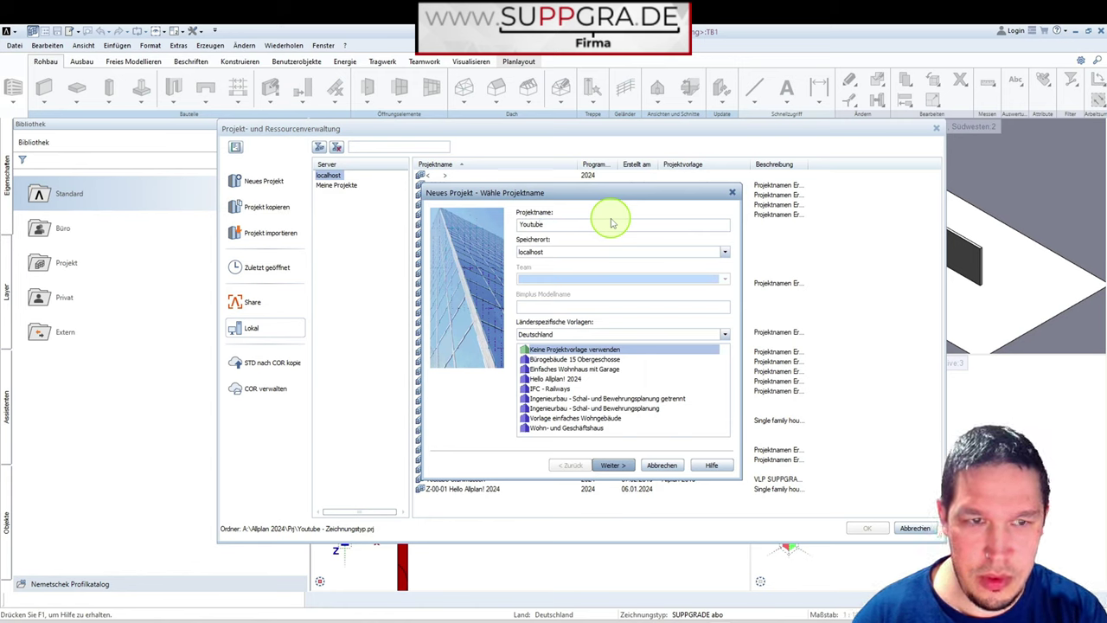
pyautogui.write(' Projekt')
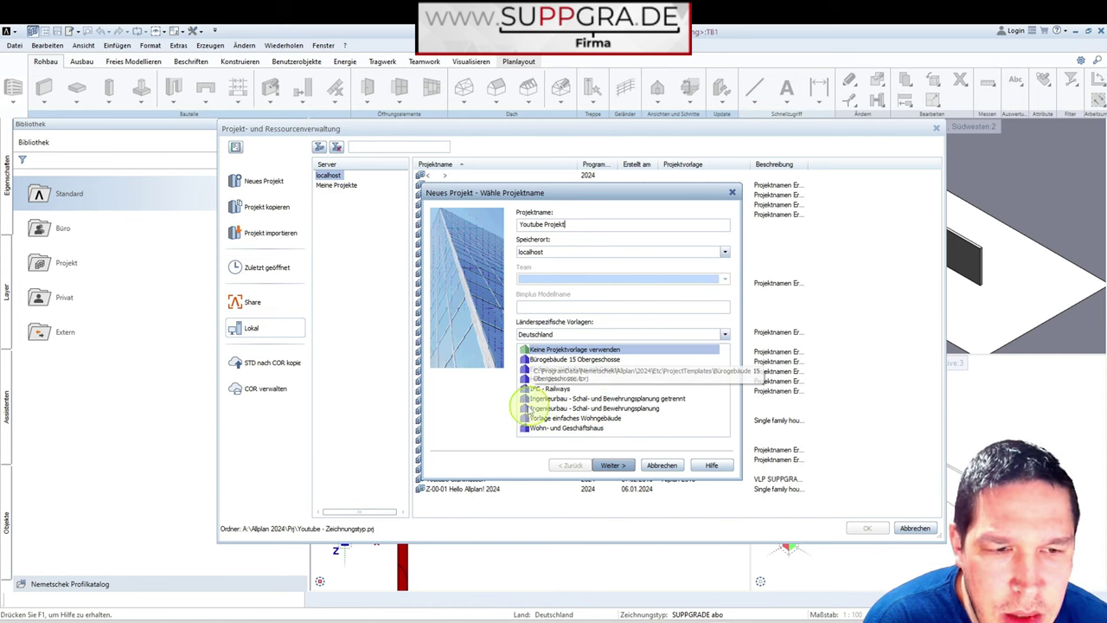
# Store the new project on localhost without a project template and finish creating it with the default settings.
pyautogui.click(605, 252)
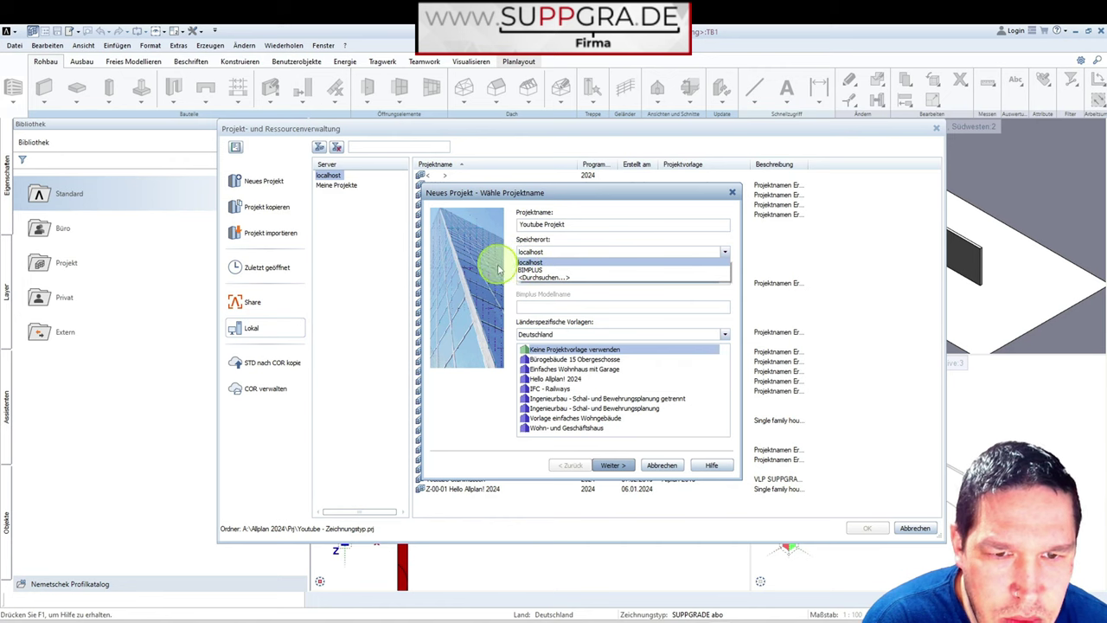
pyautogui.click(545, 261)
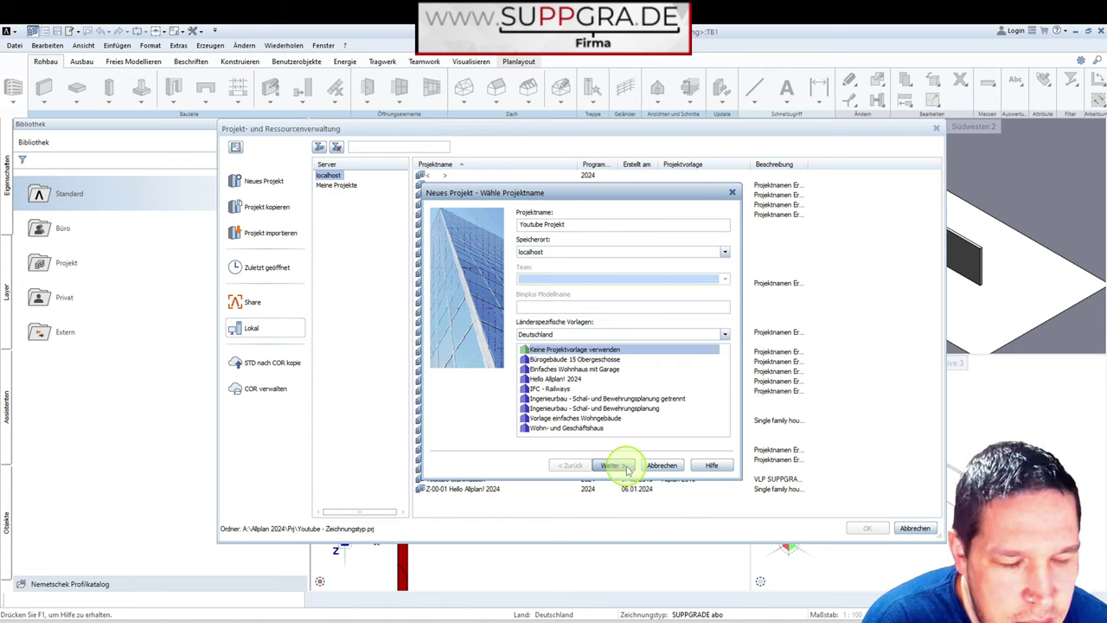
pyautogui.click(612, 465)
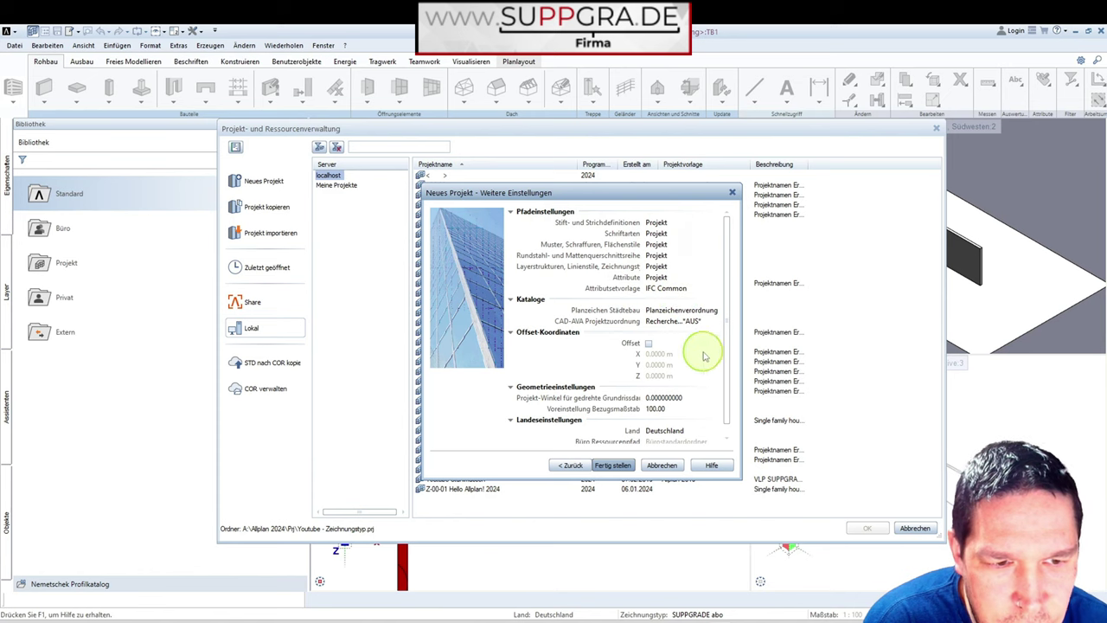
pyautogui.scroll(-1, 716, 380)
pyautogui.click(622, 465)
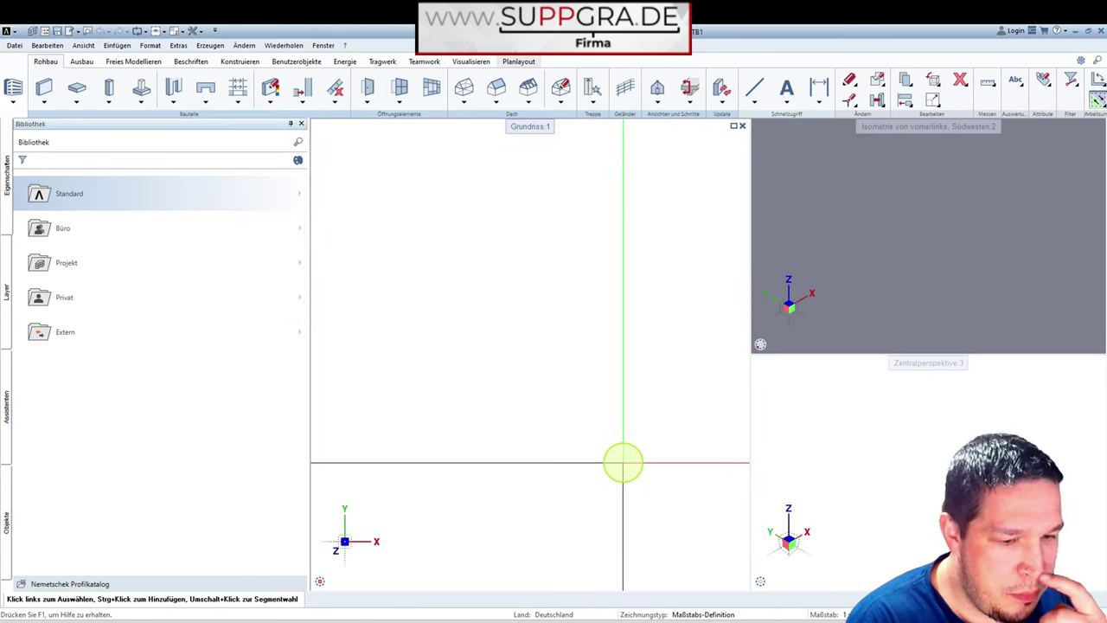
# Open the project's drawing file selection and choose to create the building structure manually.
pyautogui.moveTo(334, 583)
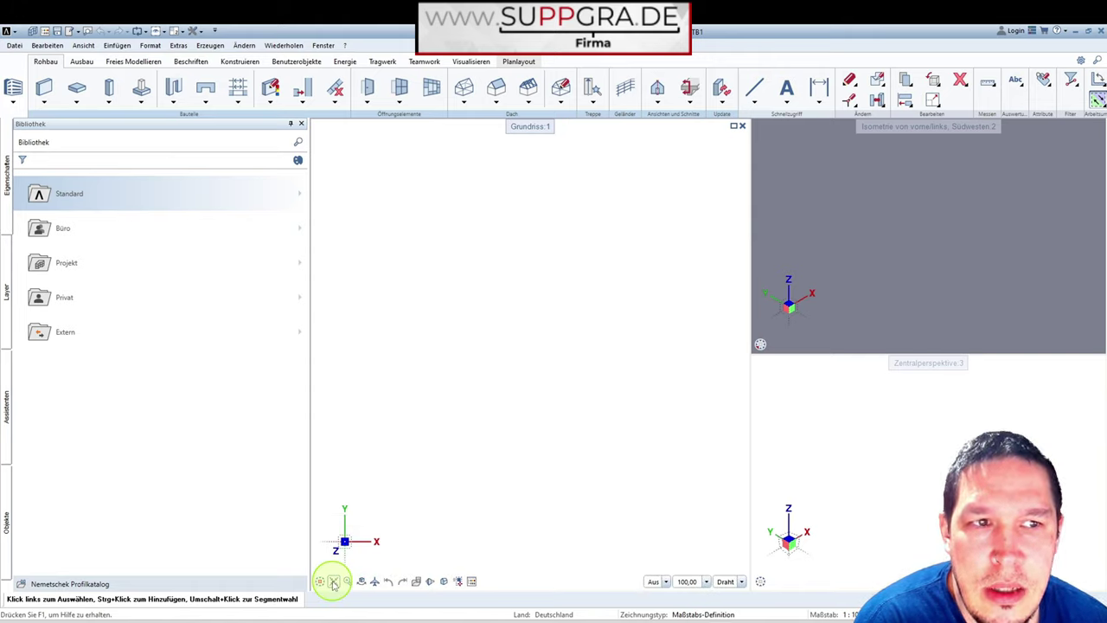
pyautogui.click(494, 288)
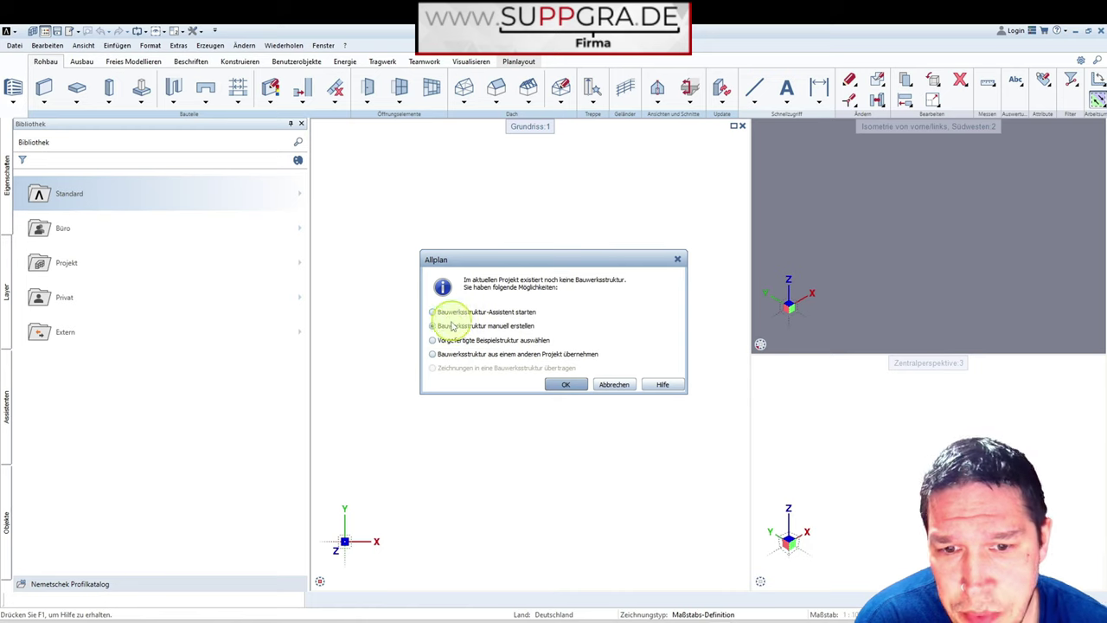
pyautogui.click(566, 385)
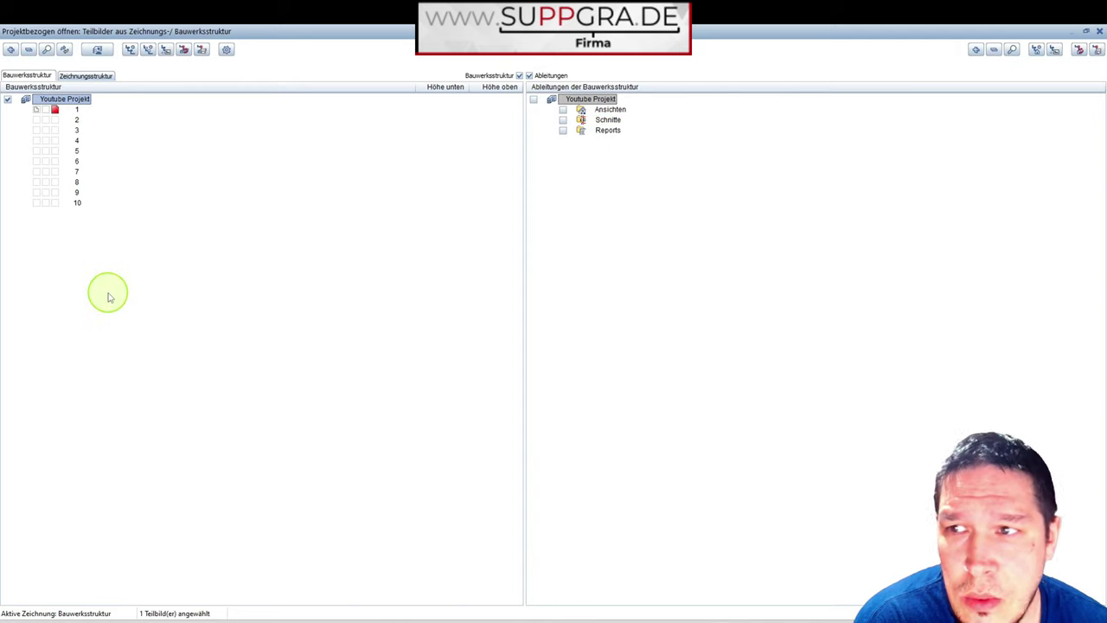
# Start a new model in the level manager (Ebenenmanager) and name it "Haus1".
pyautogui.click(98, 51)
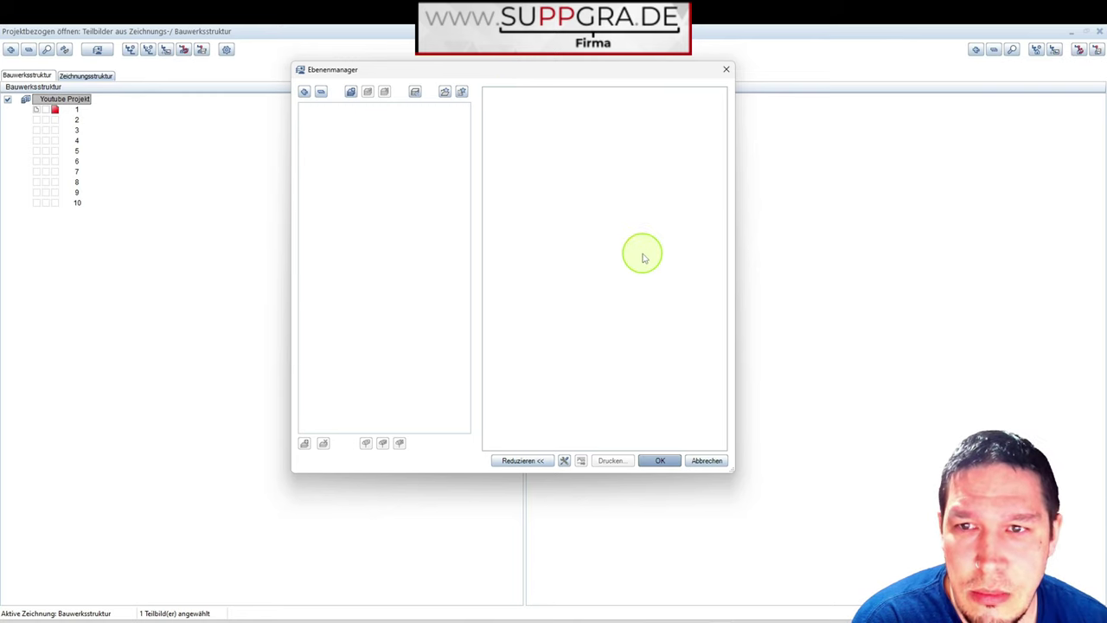
pyautogui.click(350, 93)
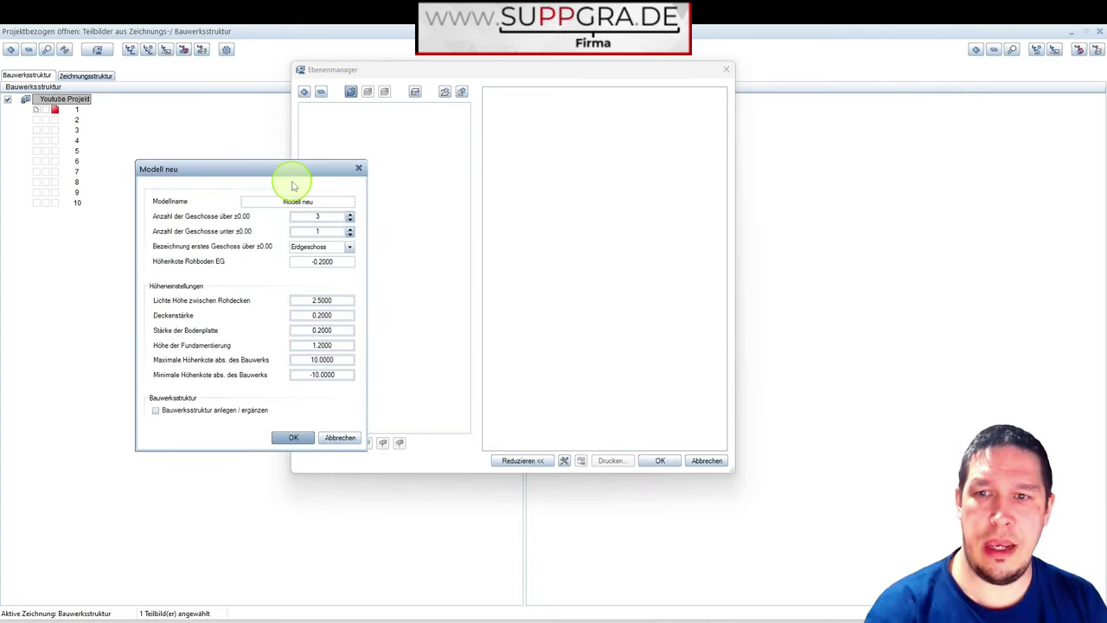
pyautogui.moveTo(294, 173); pyautogui.dragTo(542, 138)
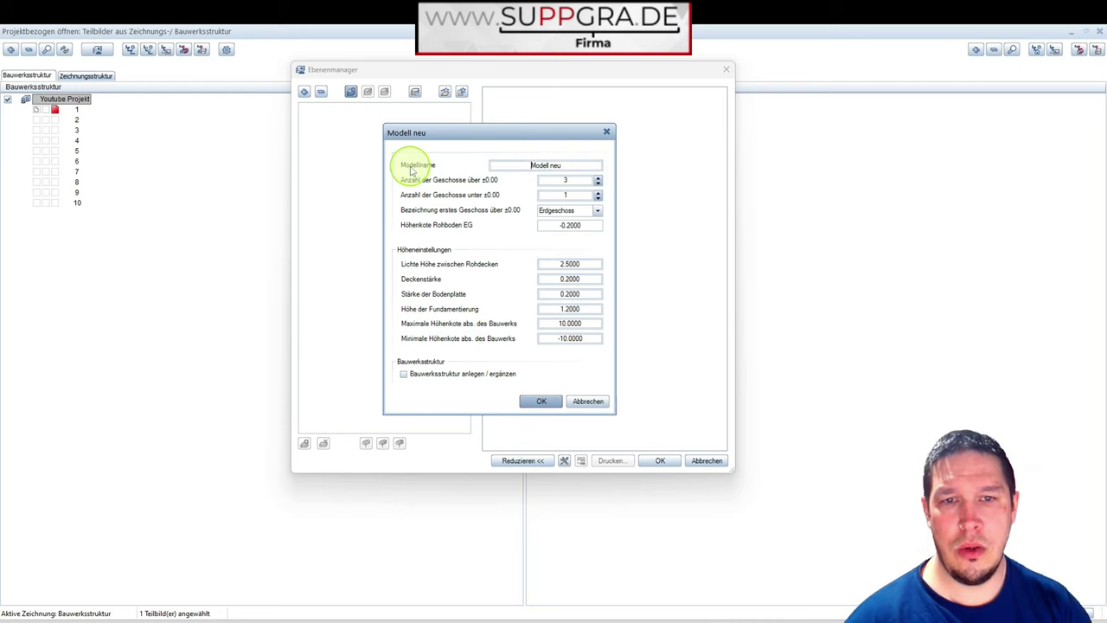
pyautogui.hotkey('ctrl', 'a')
pyautogui.write('Haus1')
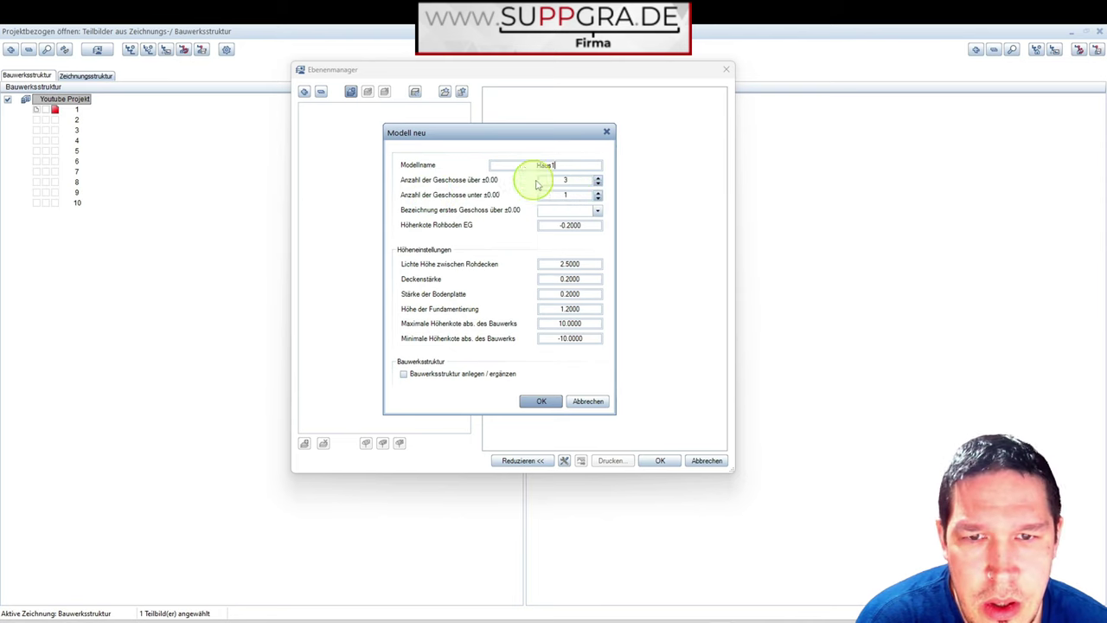
# Set the number of storeys above ±0.00 to 2 and name the first one "Erdgeschoss".
pyautogui.click(596, 182)
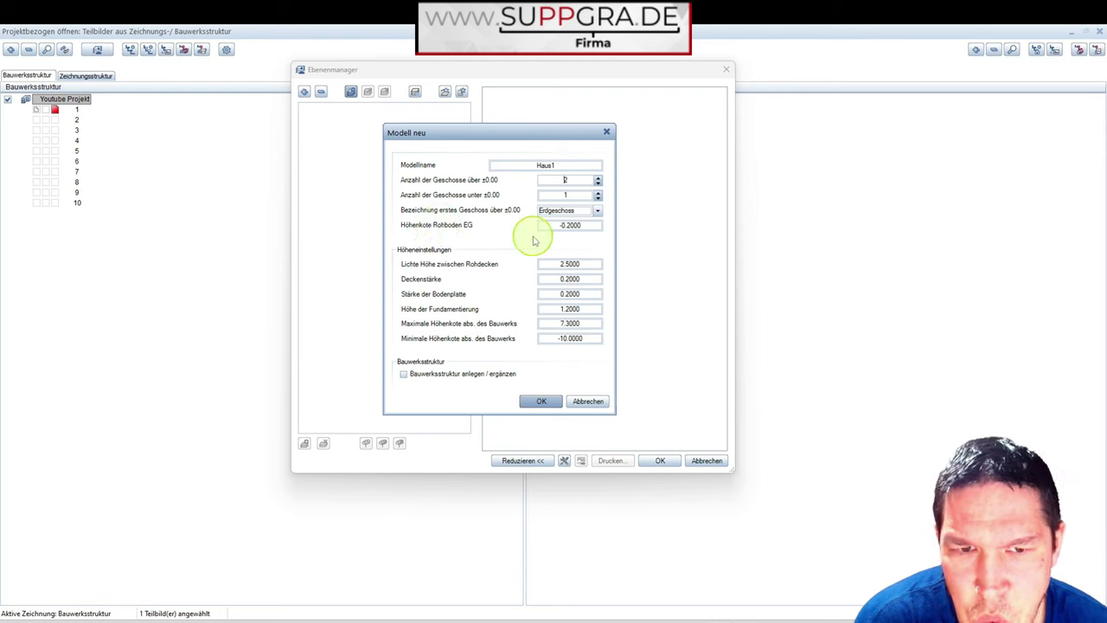
pyautogui.click(597, 210)
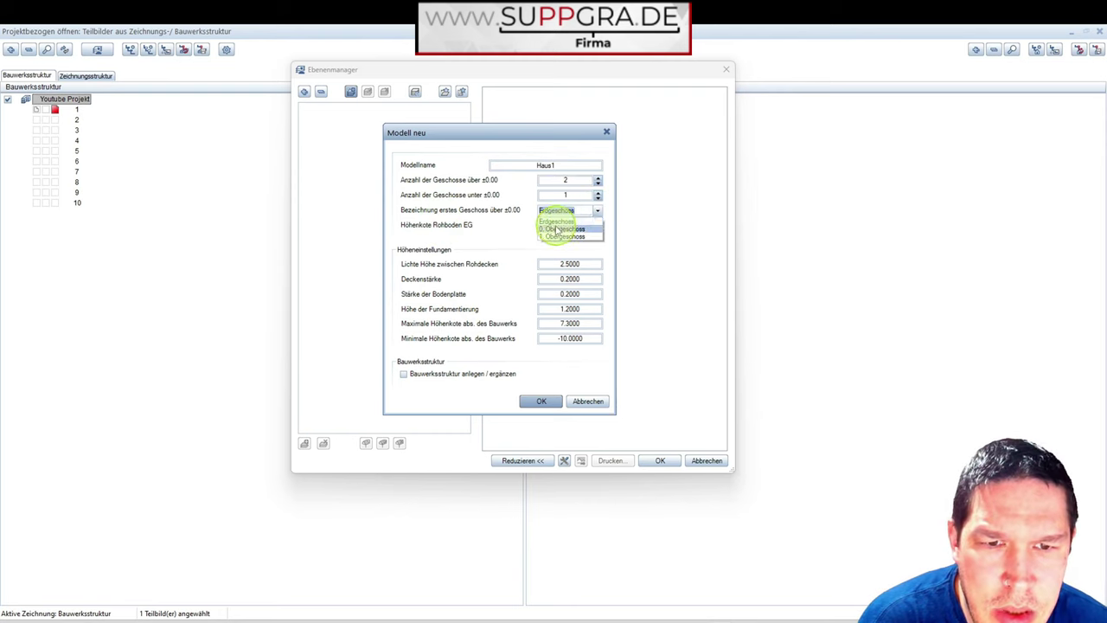
pyautogui.click(556, 221)
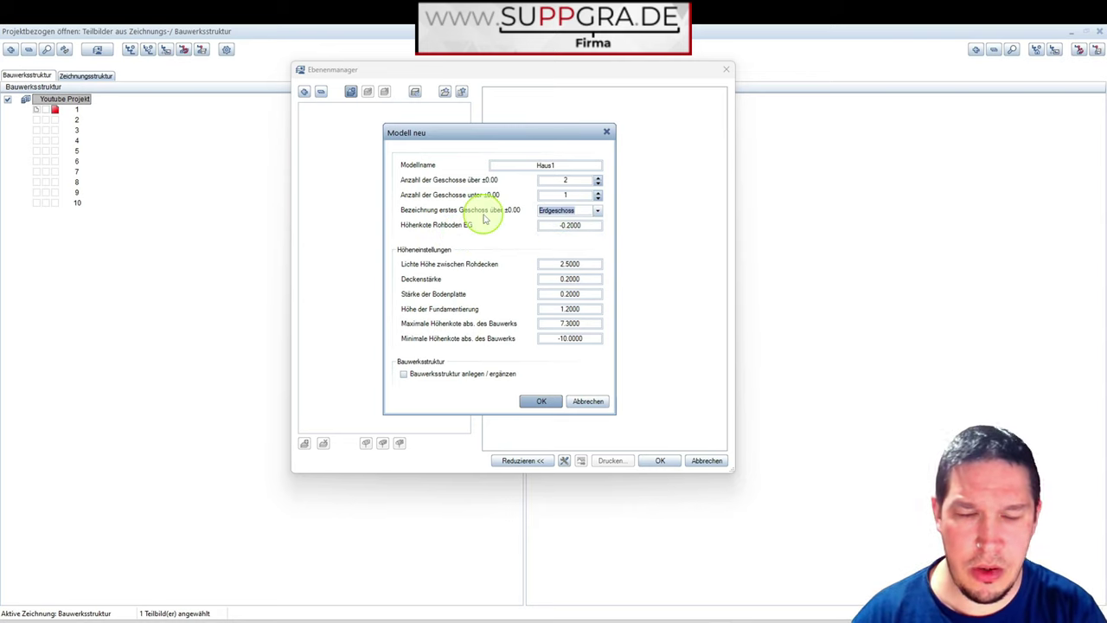
pyautogui.write('EG')
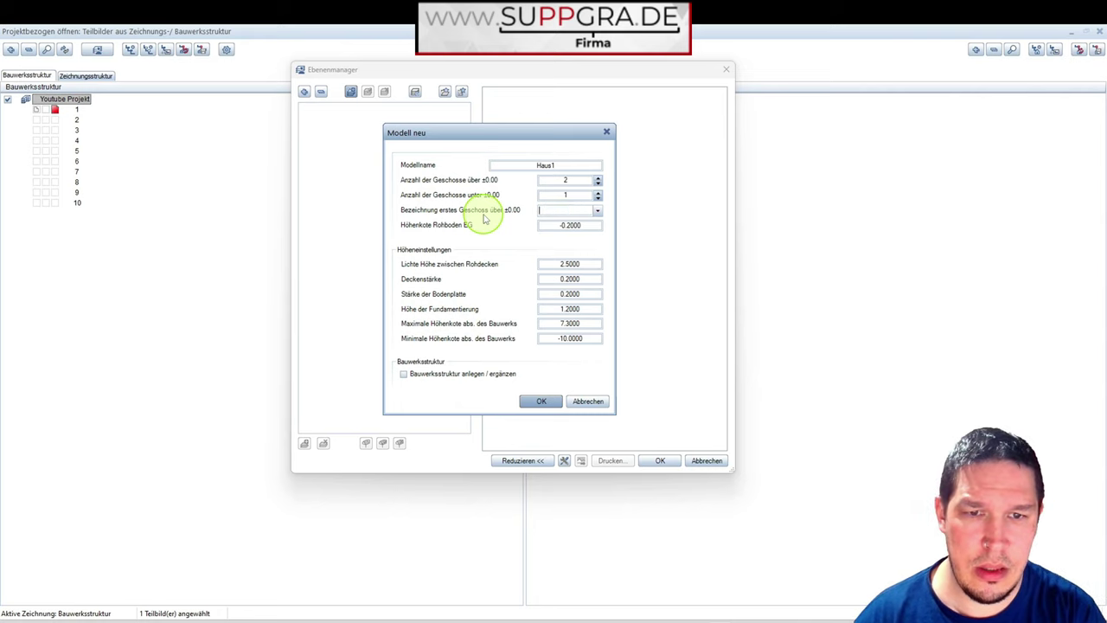
pyautogui.write('dgeschoss')
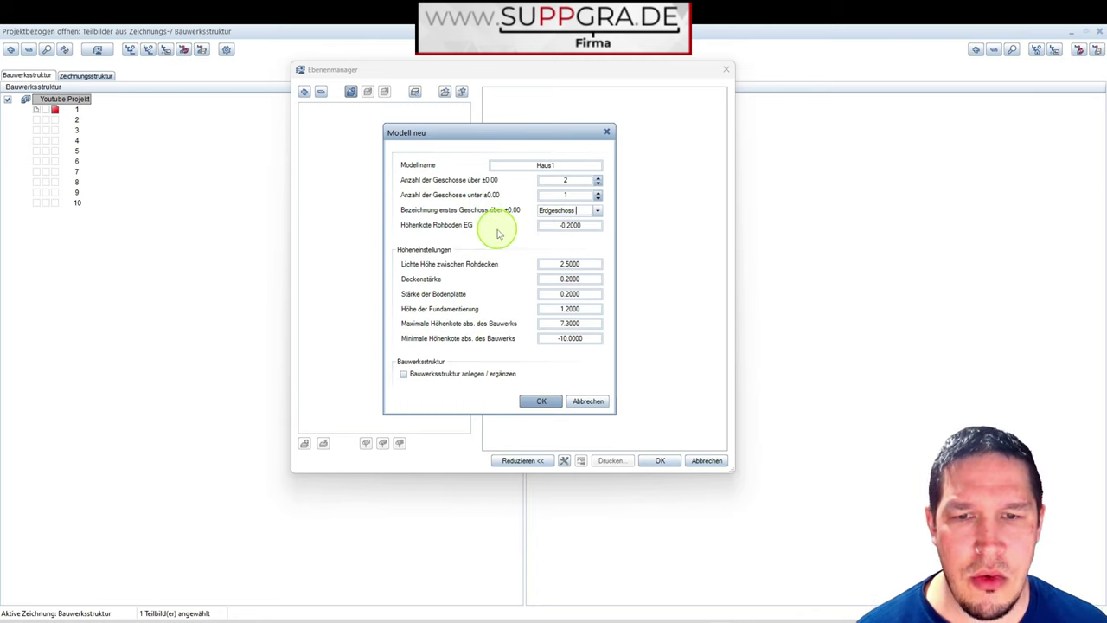
# Set the ground floor's structural floor elevation (Höhenkote Rohboden EG) to -0.14.
pyautogui.click(588, 225)
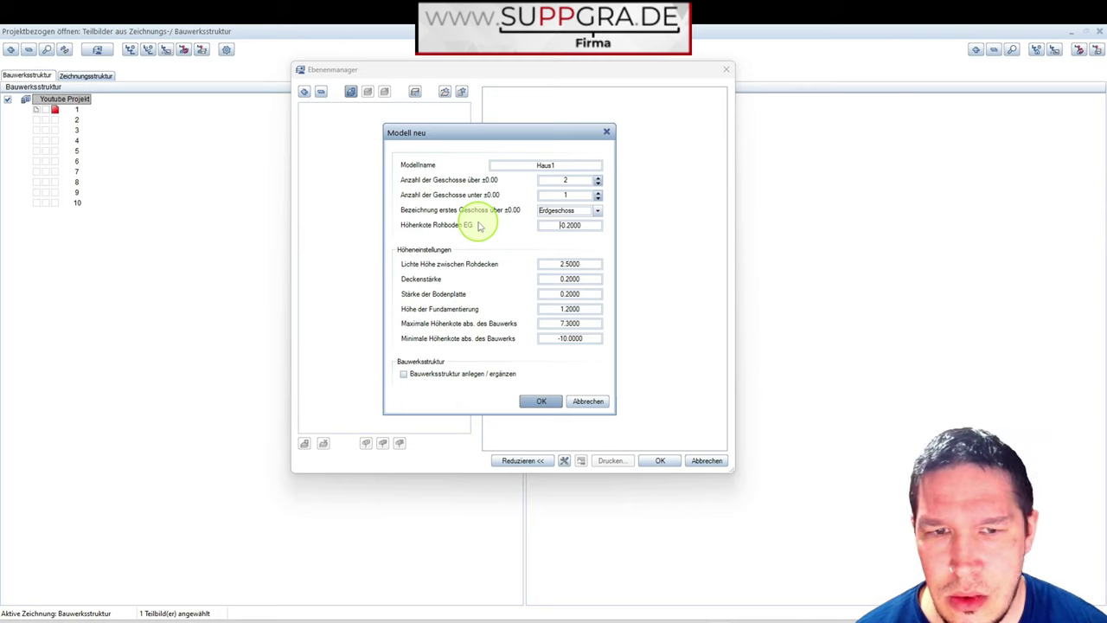
pyautogui.press('Delete')
pyautogui.press('Delete')
pyautogui.press('Delete')
pyautogui.write('0.')
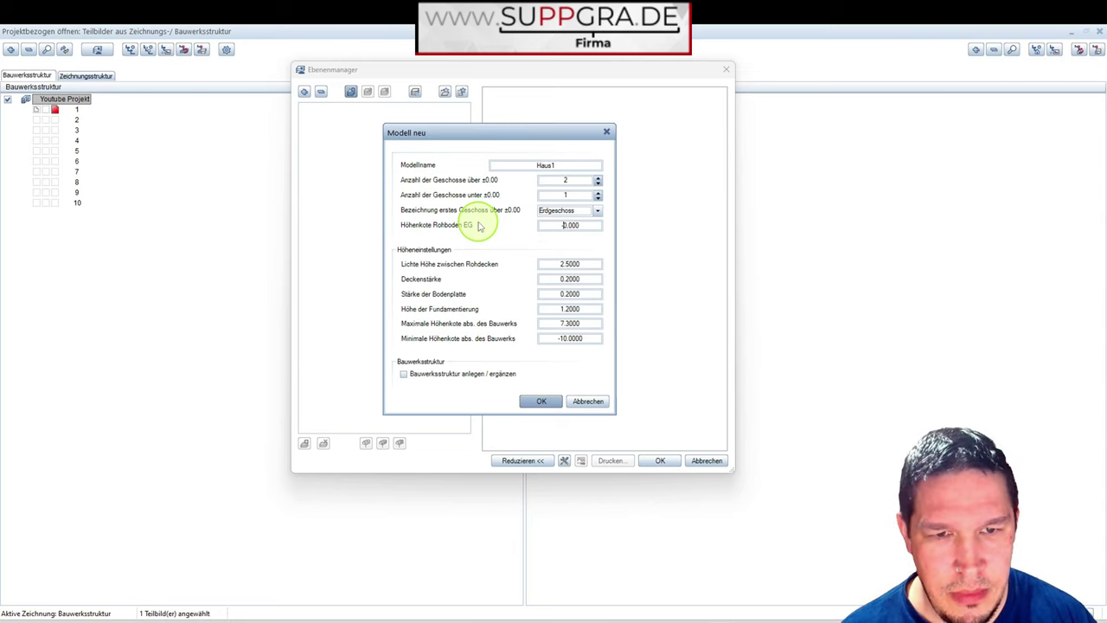
pyautogui.write('14')
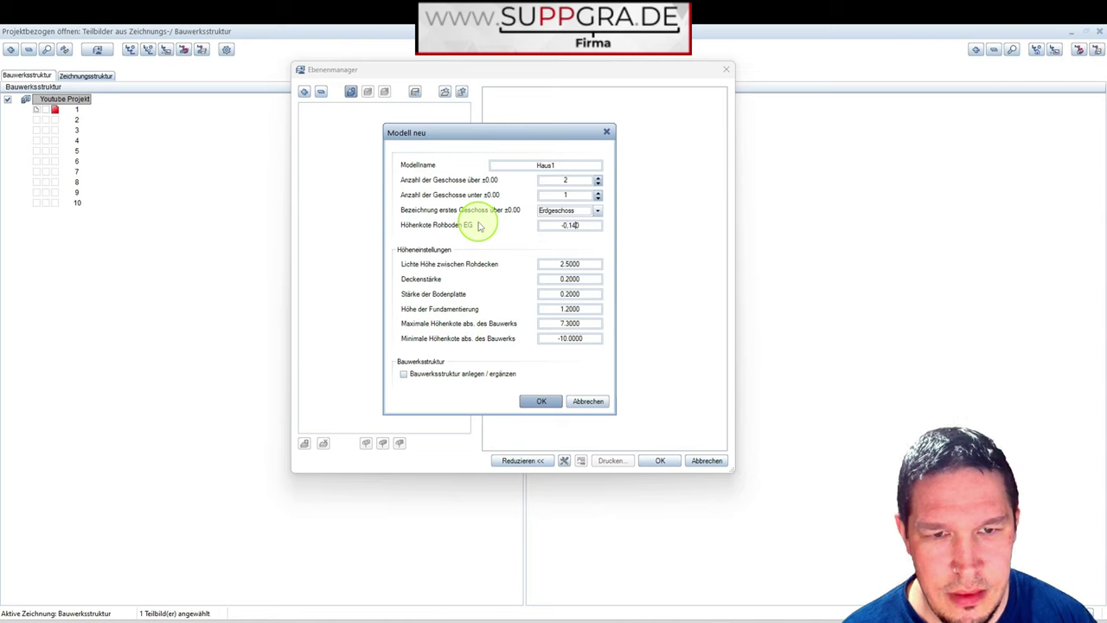
pyautogui.click(478, 226)
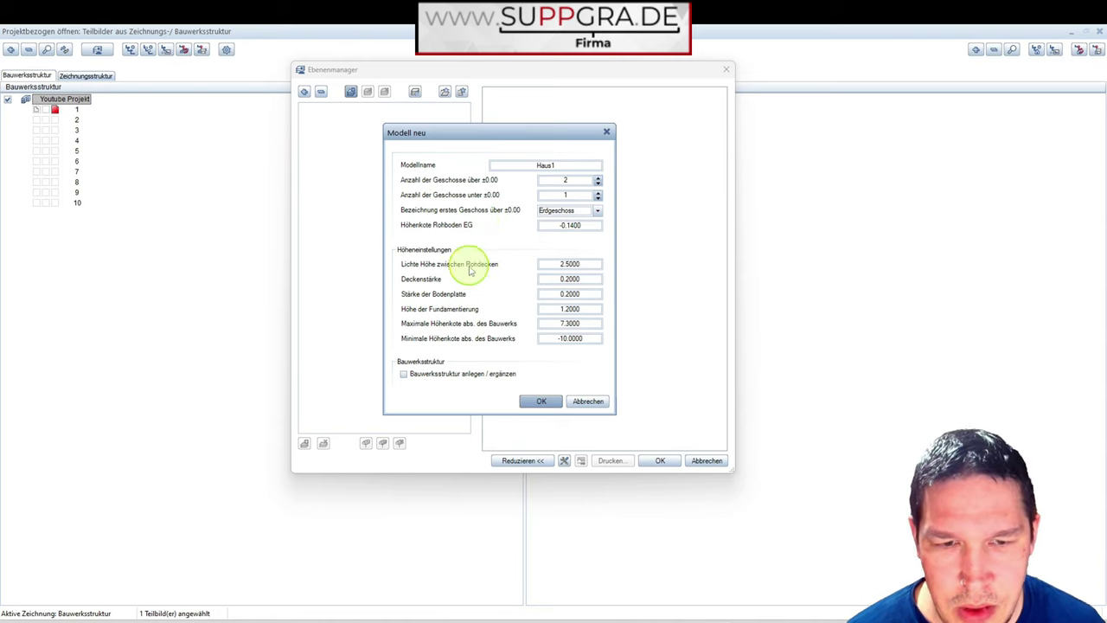
# Set the clear height between structural slabs to 2.45 and the slab thickness (Deckenstärke) to 0.22.
pyautogui.click(594, 265)
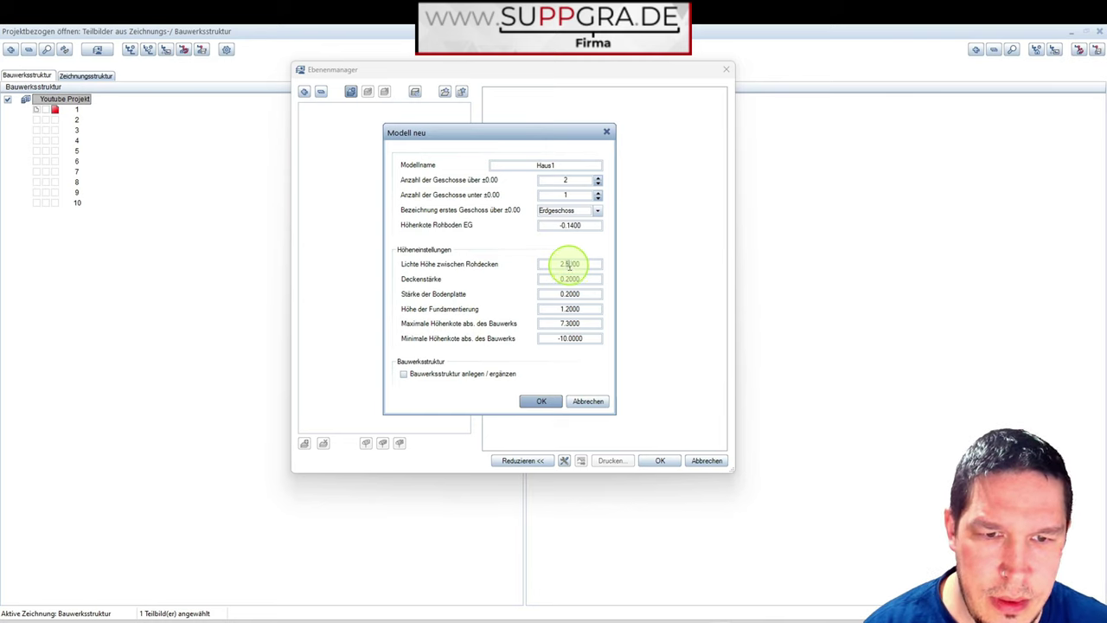
pyautogui.write('45')
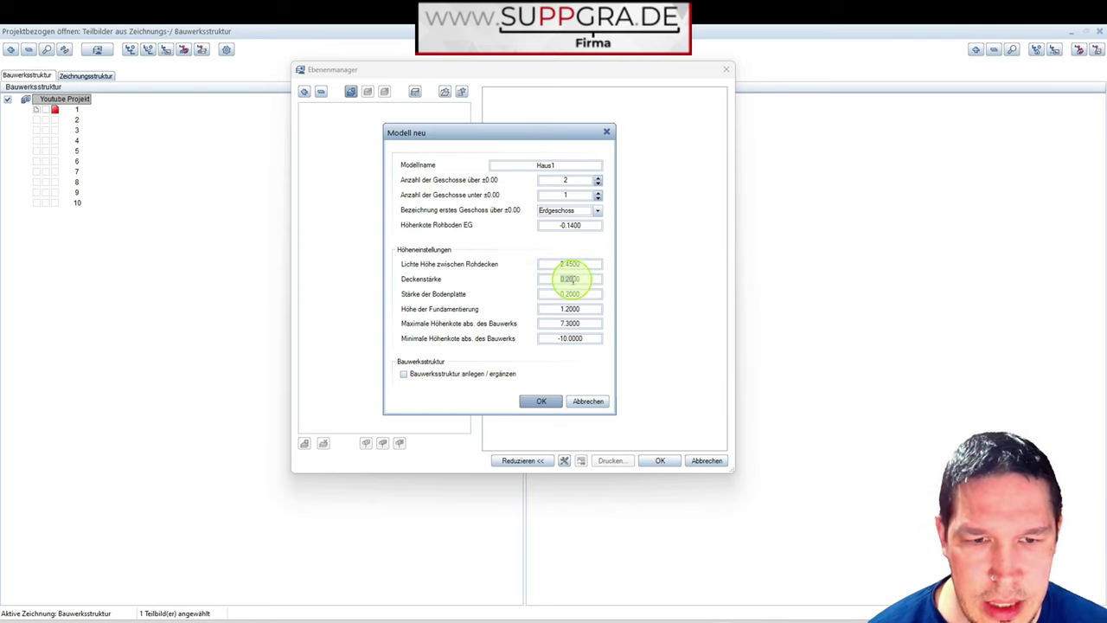
pyautogui.doubleClick(573, 278)
pyautogui.write('0.22')
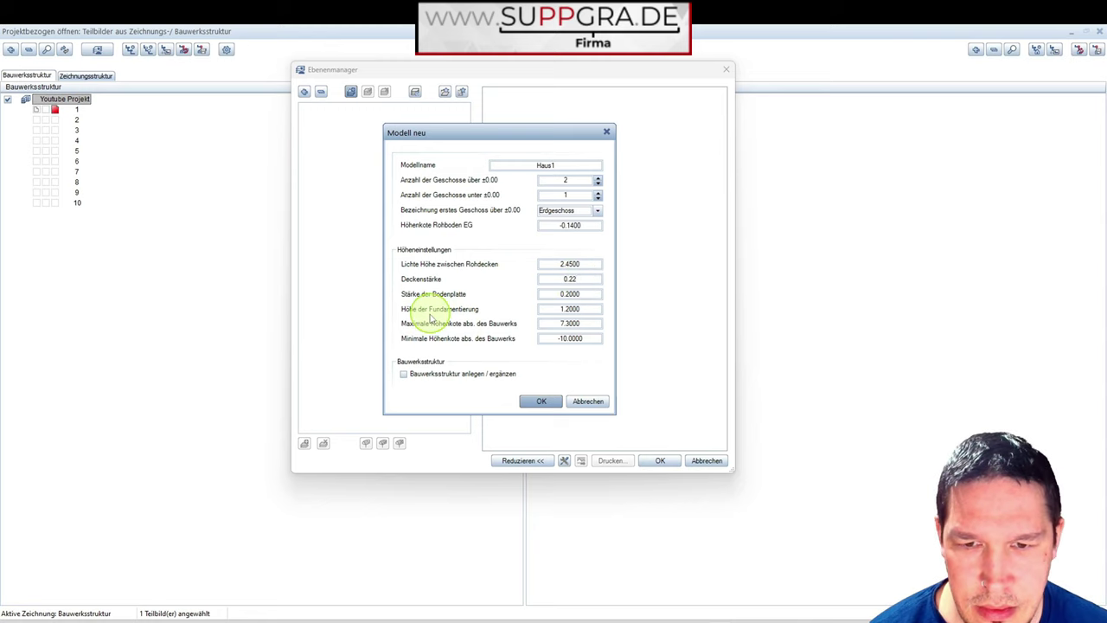
# Set the base slab thickness to 0.25 and the foundation height (Höhe der Fundamentierung) to 0.75.
pyautogui.click(572, 294)
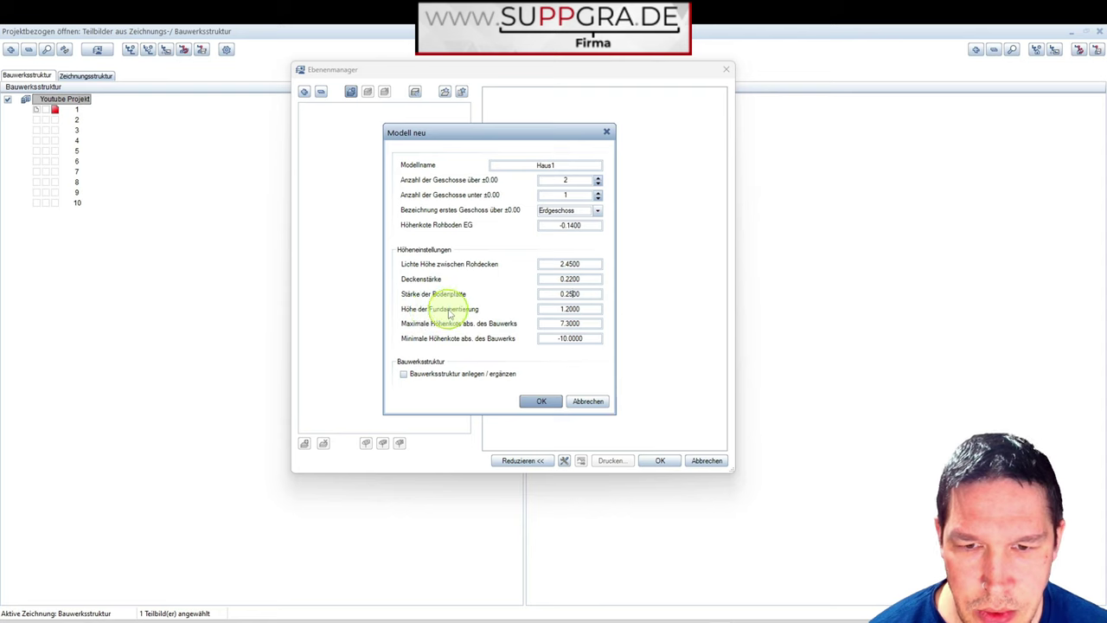
pyautogui.doubleClick(586, 309)
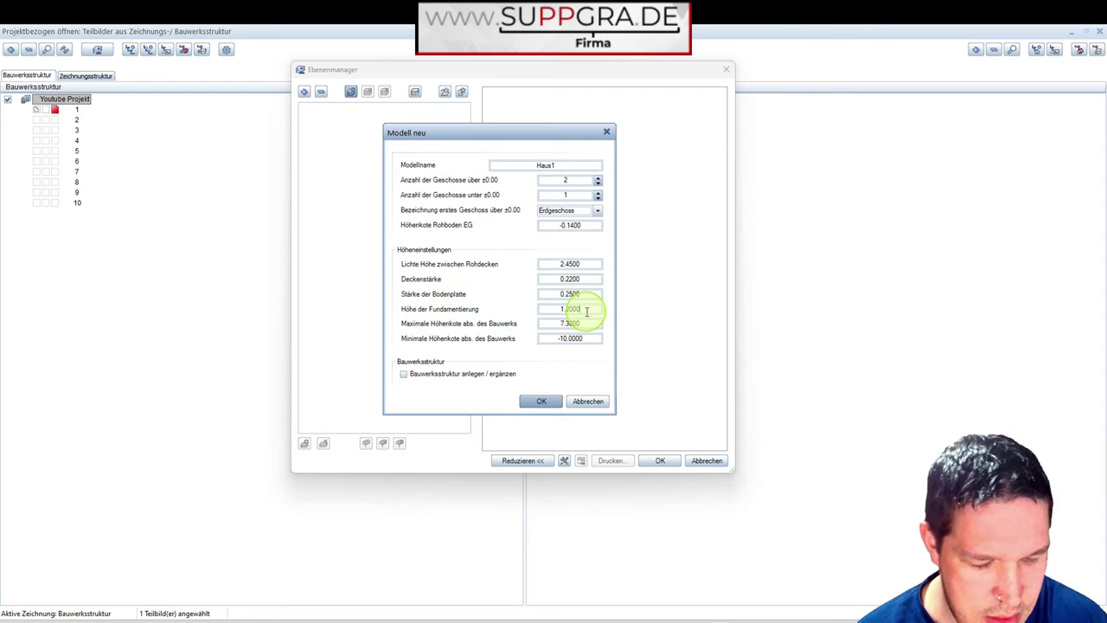
pyautogui.write('0')
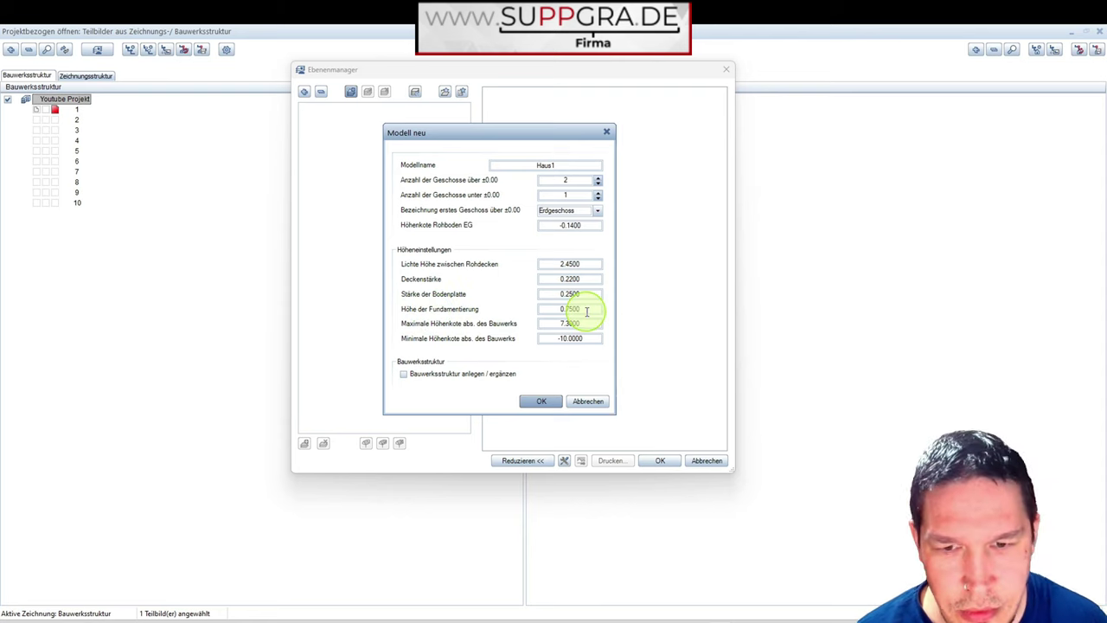
# Set the building's minimum absolute elevation (Minimale Höhenkote) to -5.
pyautogui.click(576, 326)
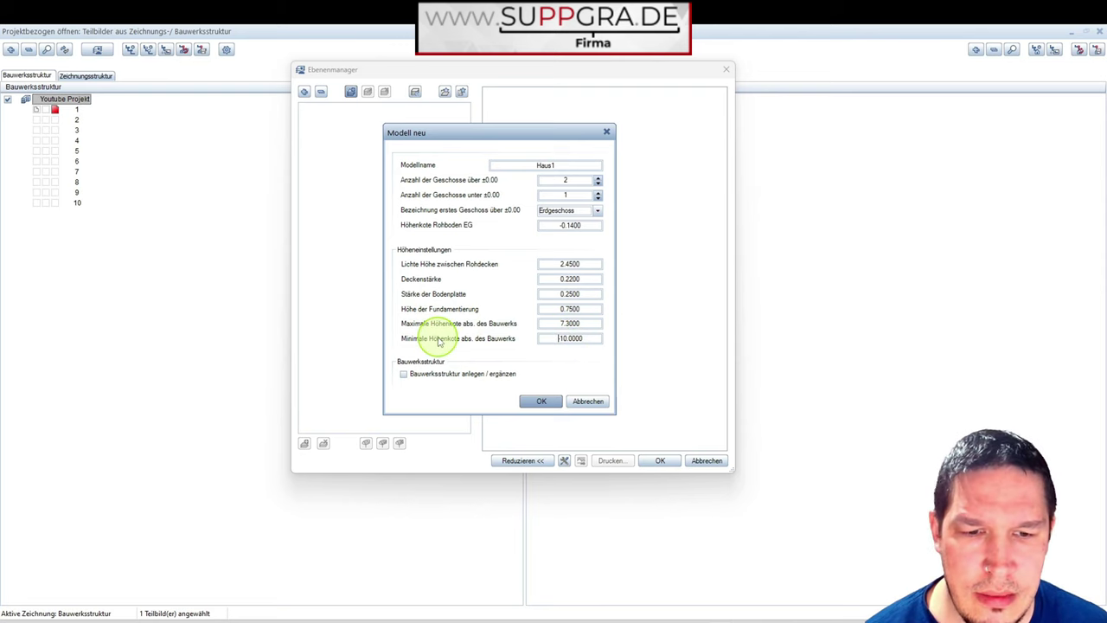
pyautogui.doubleClick(580, 338)
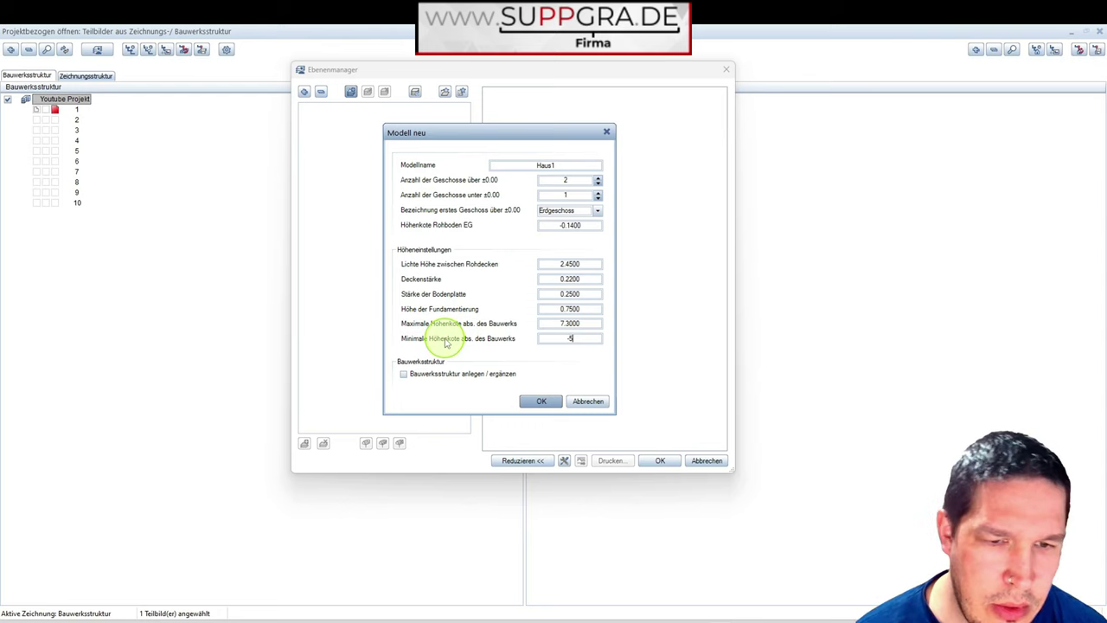
# Set the building's maximum absolute elevation (Maximale Höhenkote) to 8 and confirm the model with building structure creation enabled.
pyautogui.click(560, 324)
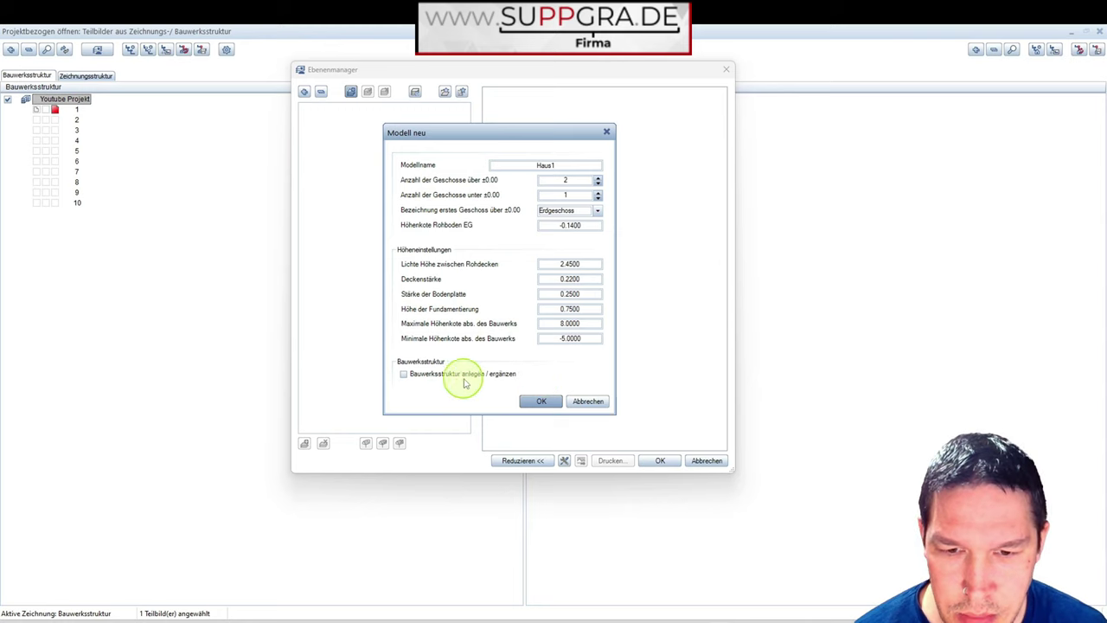
pyautogui.click(403, 373)
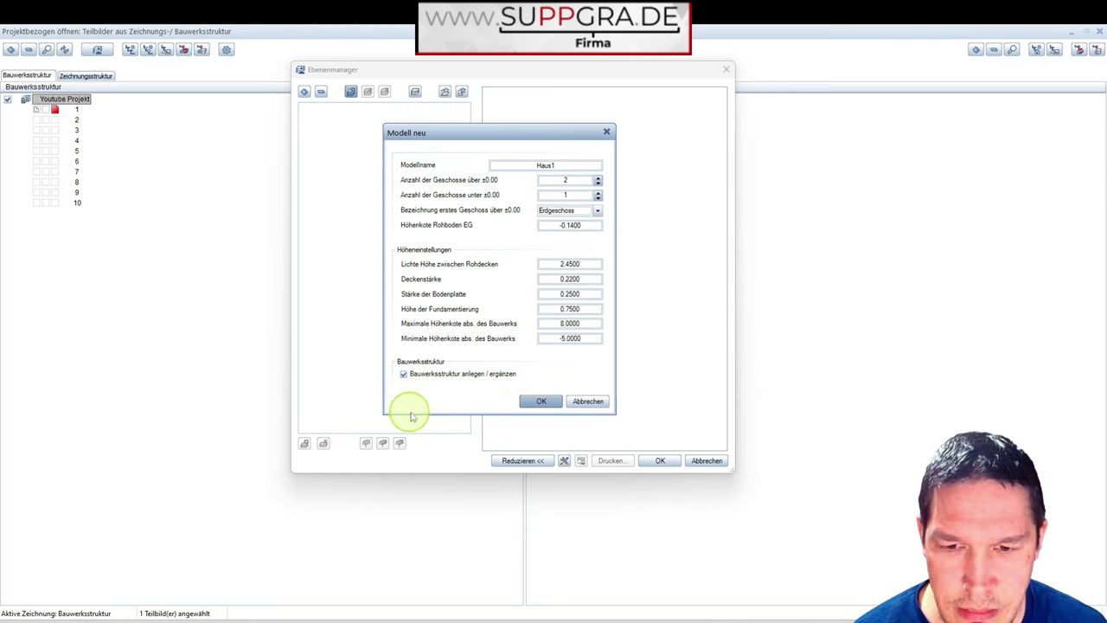
pyautogui.click(540, 402)
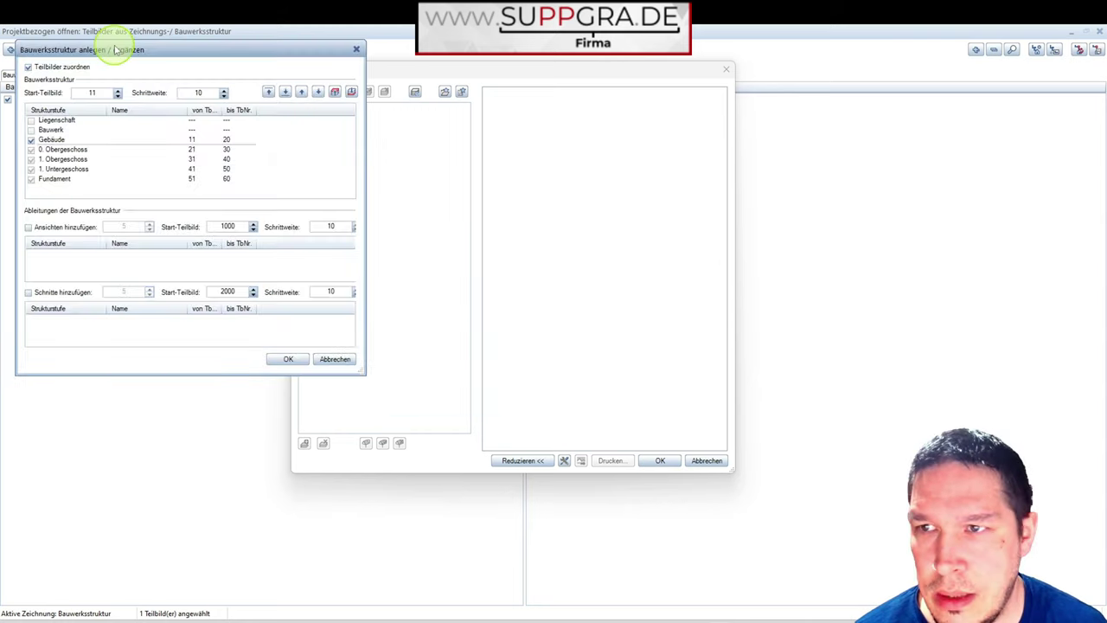
# Create the building structure with drawing files starting at 1000 and an increment (Schrittweite) of 5.
pyautogui.moveTo(115, 54); pyautogui.dragTo(424, 127)
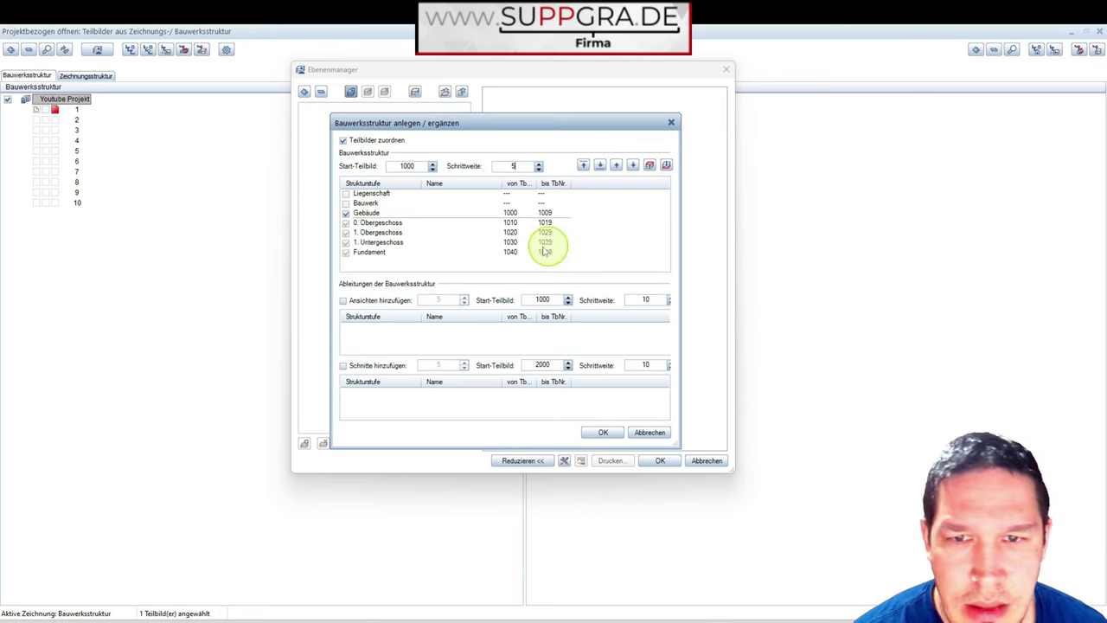
pyautogui.click(600, 432)
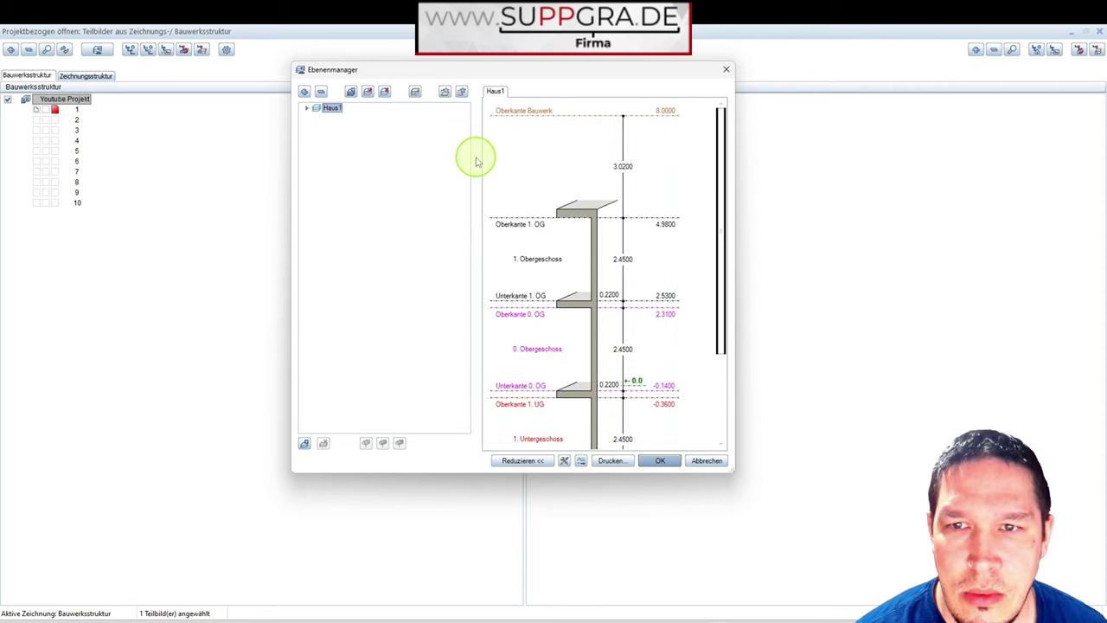
# Examine the lower part of the Haus1 level diagram, the plane options and the level manager's display settings.
pyautogui.moveTo(716, 260); pyautogui.dragTo(713, 399)
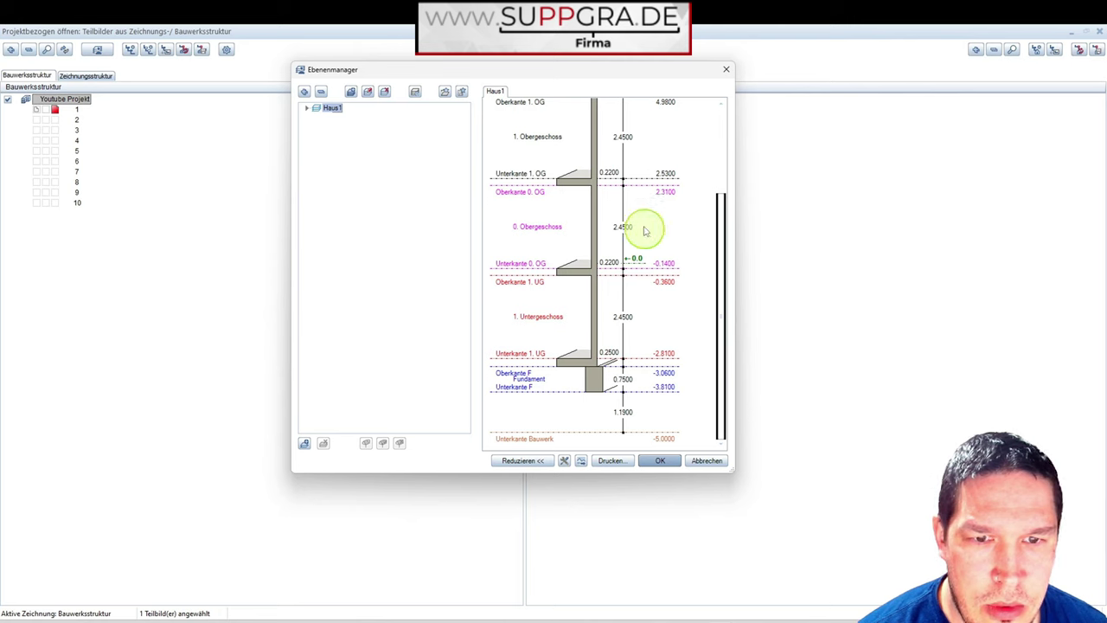
pyautogui.click(564, 460)
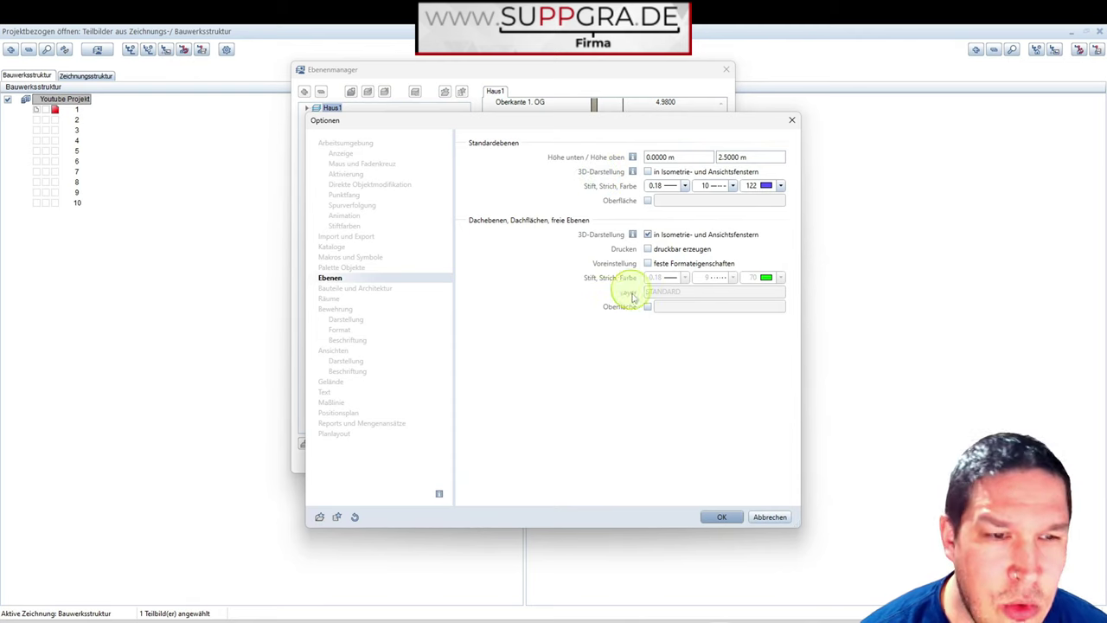
pyautogui.click(722, 518)
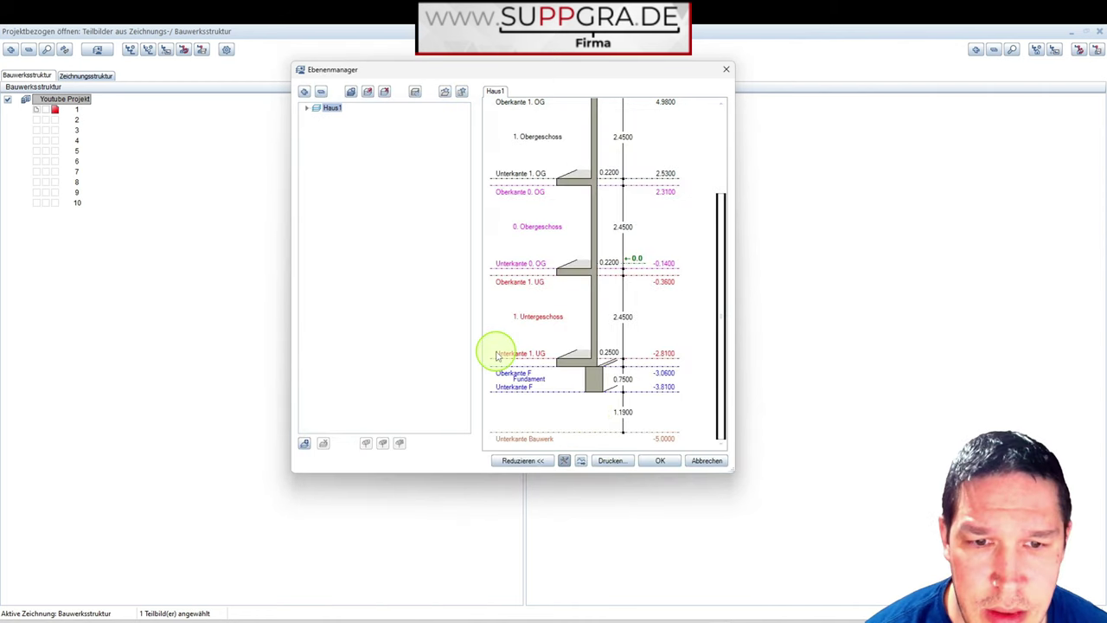
pyautogui.click(415, 93)
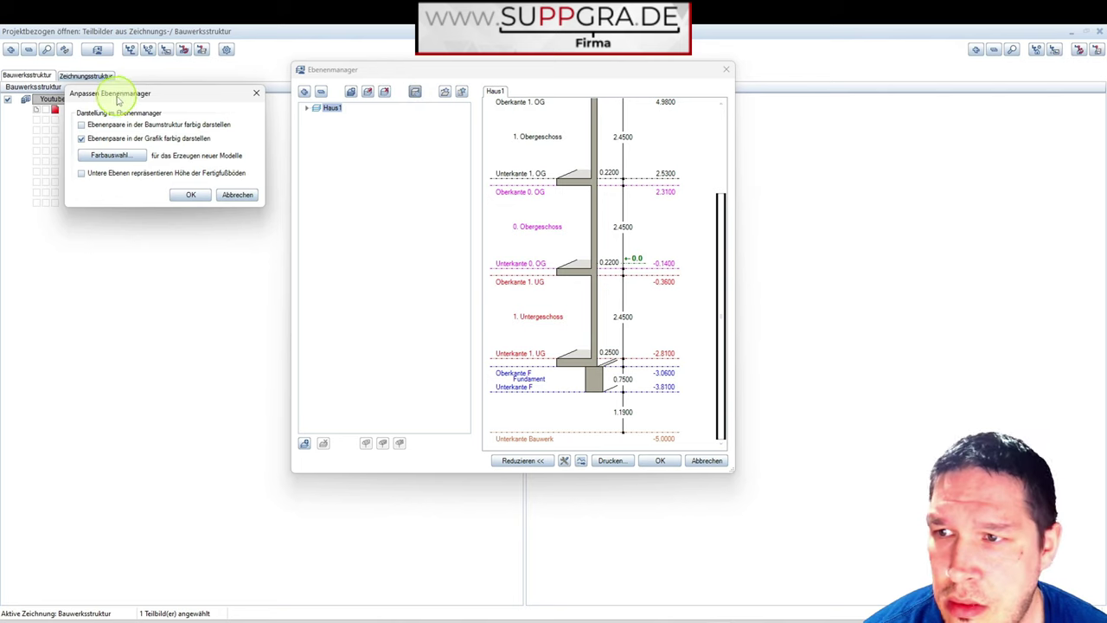
pyautogui.moveTo(131, 94); pyautogui.dragTo(464, 134)
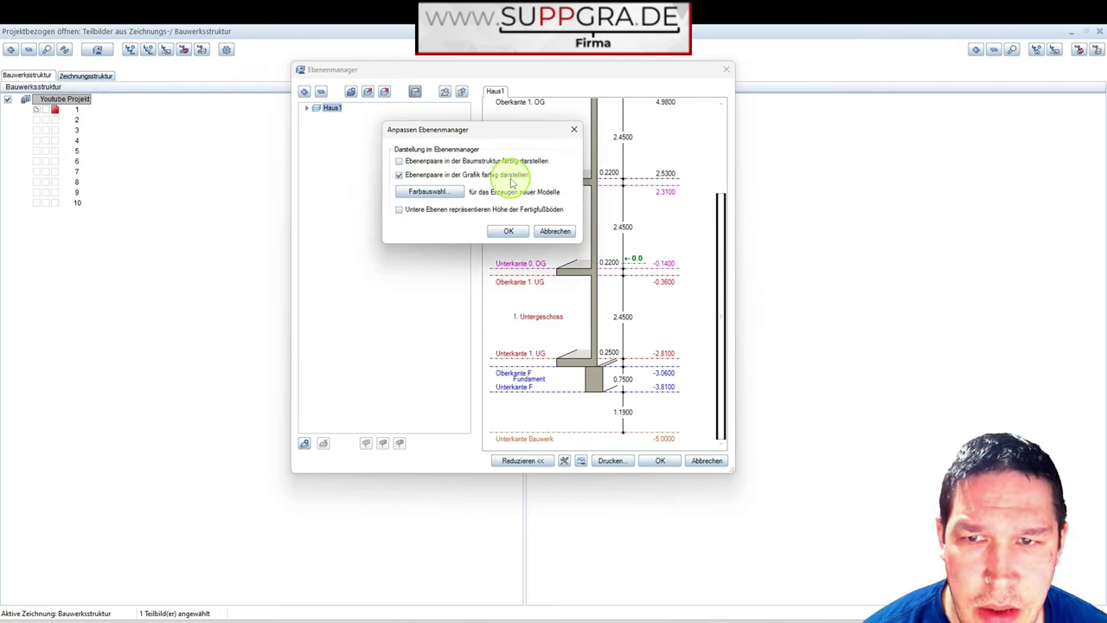
pyautogui.click(509, 231)
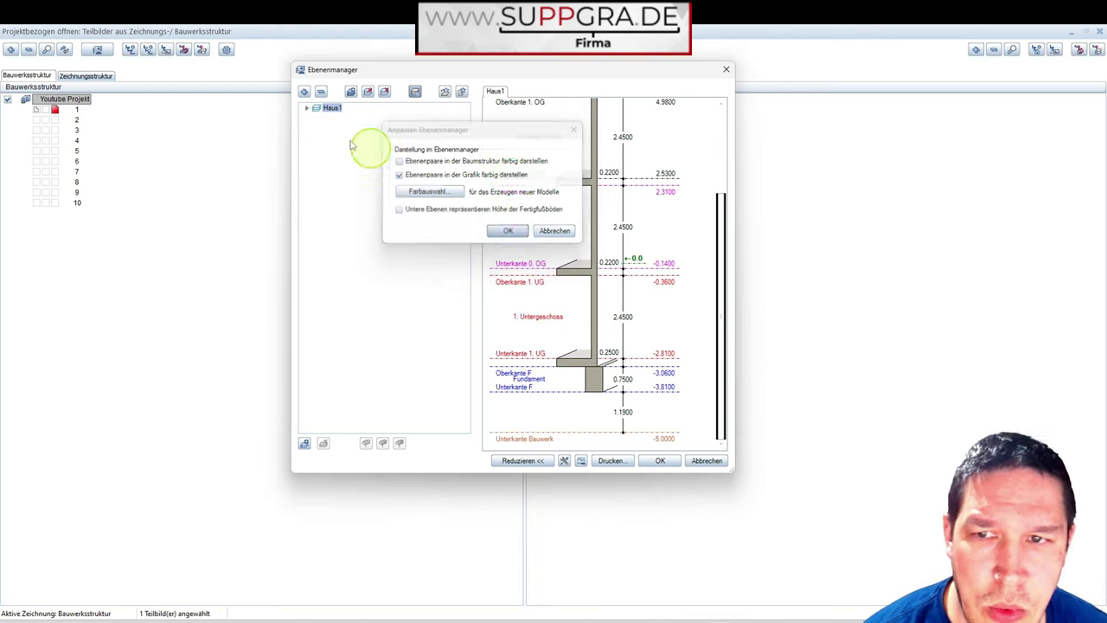
# Expand all storeys of Haus1 in the level tree to show their upper and lower levels.
pyautogui.click(307, 108)
pyautogui.click(317, 145)
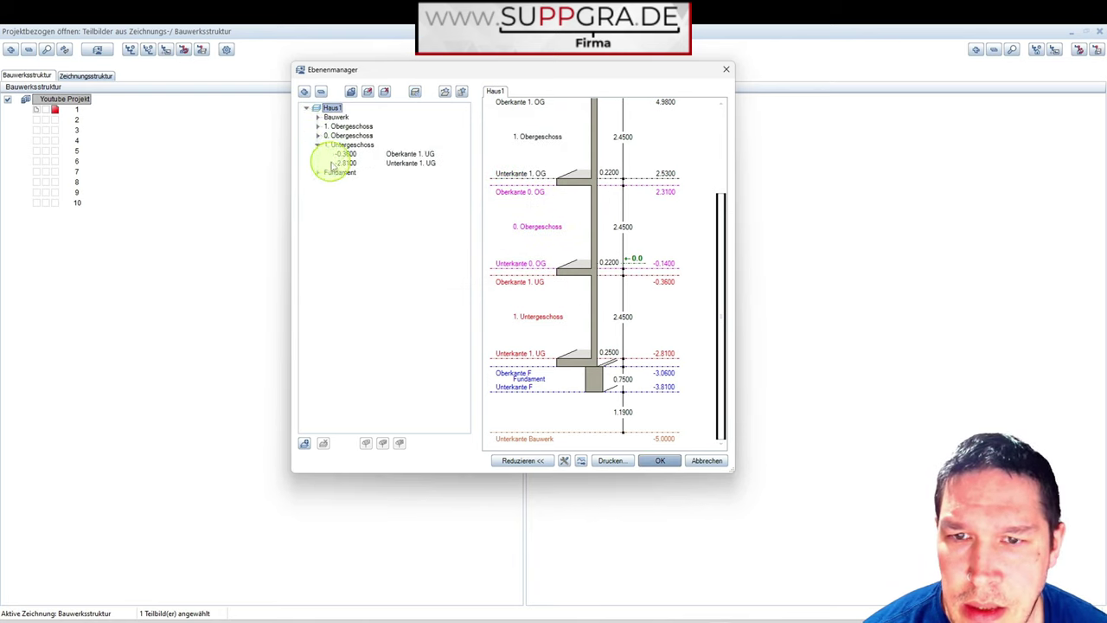
pyautogui.click(317, 135)
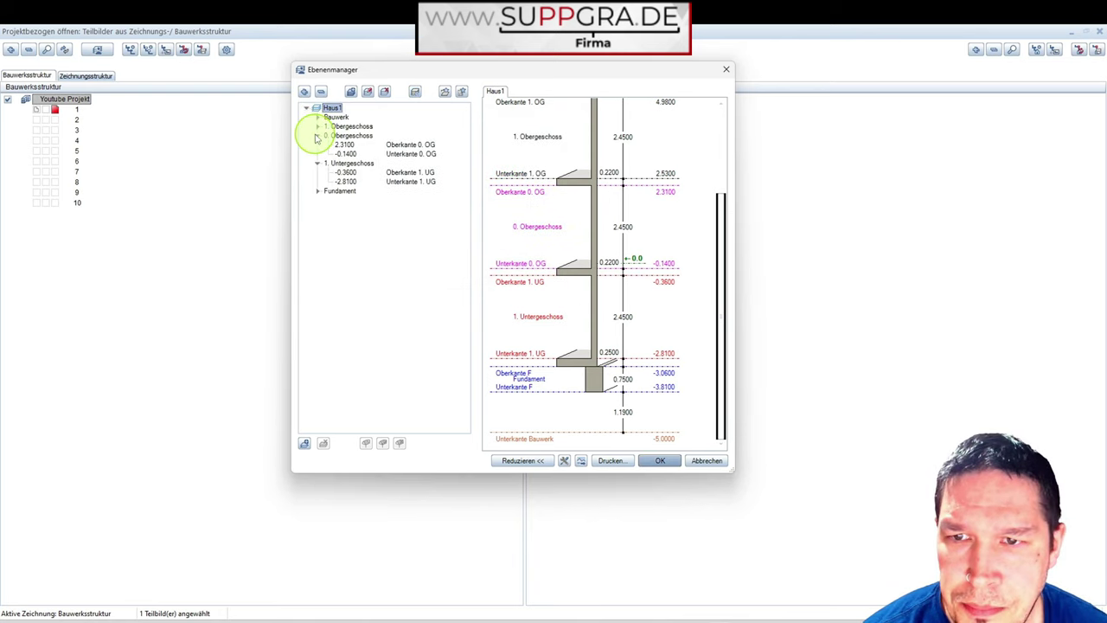
pyautogui.click(304, 92)
# Display the level pairs in colour in the tree structure and accept the level manager.
pyautogui.click(415, 92)
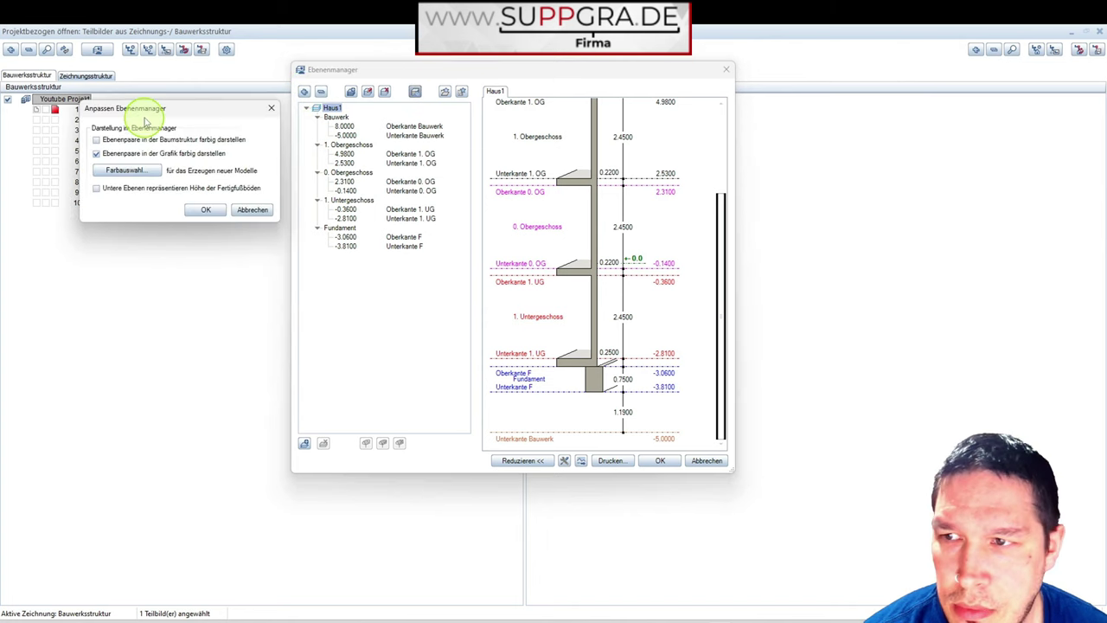
pyautogui.moveTo(169, 108); pyautogui.dragTo(779, 194)
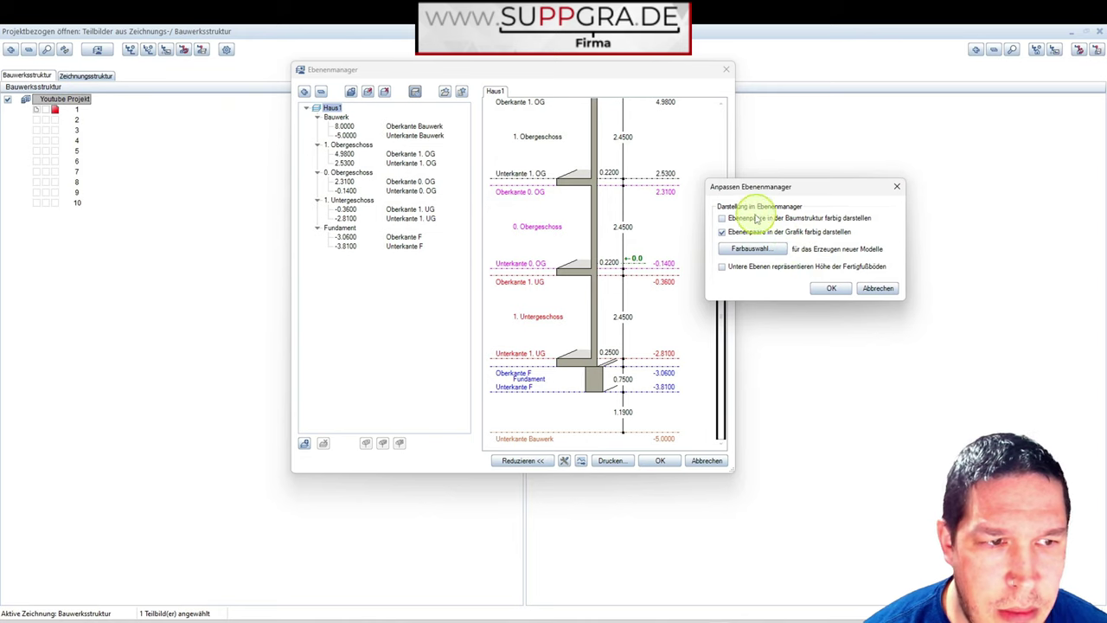
pyautogui.click(828, 287)
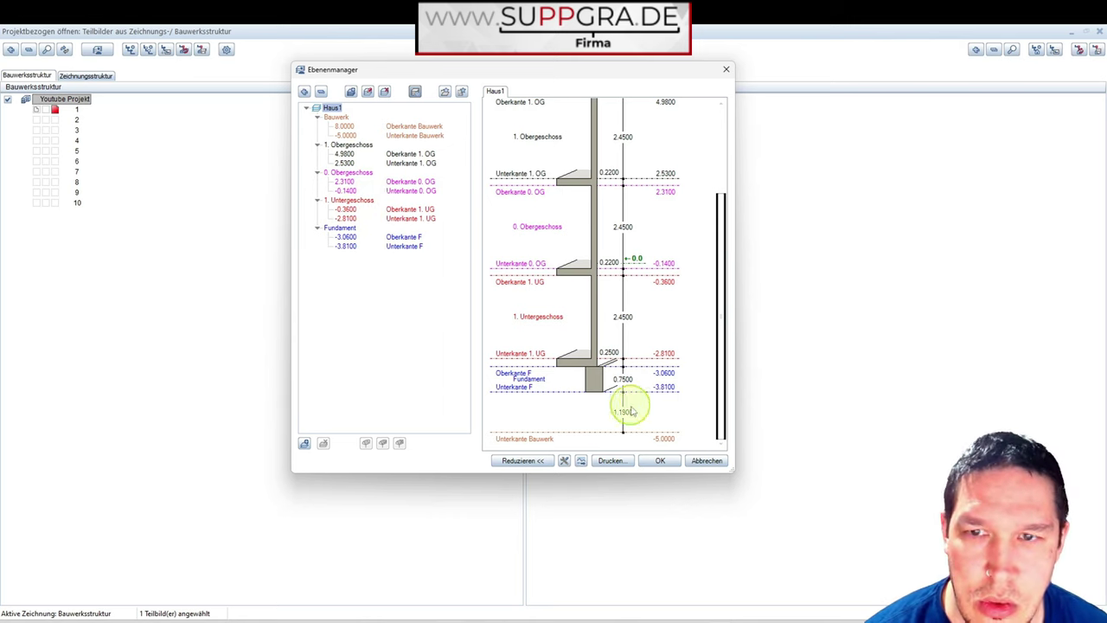
pyautogui.click(660, 460)
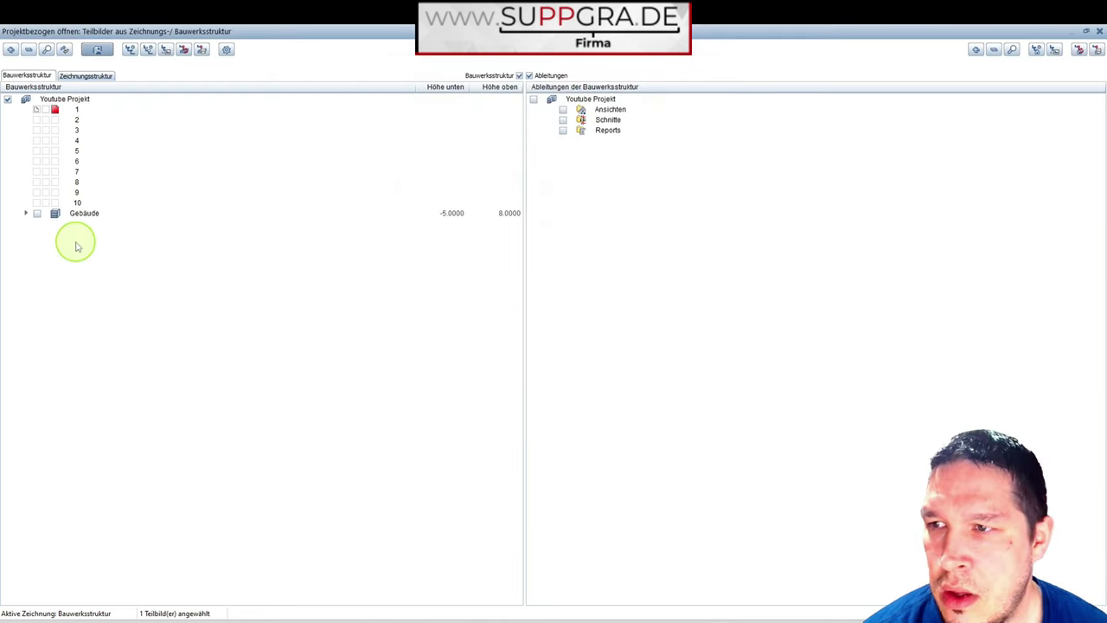
# Expand the Gebäude node and its 0. Obergeschoss storey, and rename that storey to Erdgeschoss.
pyautogui.click(26, 213)
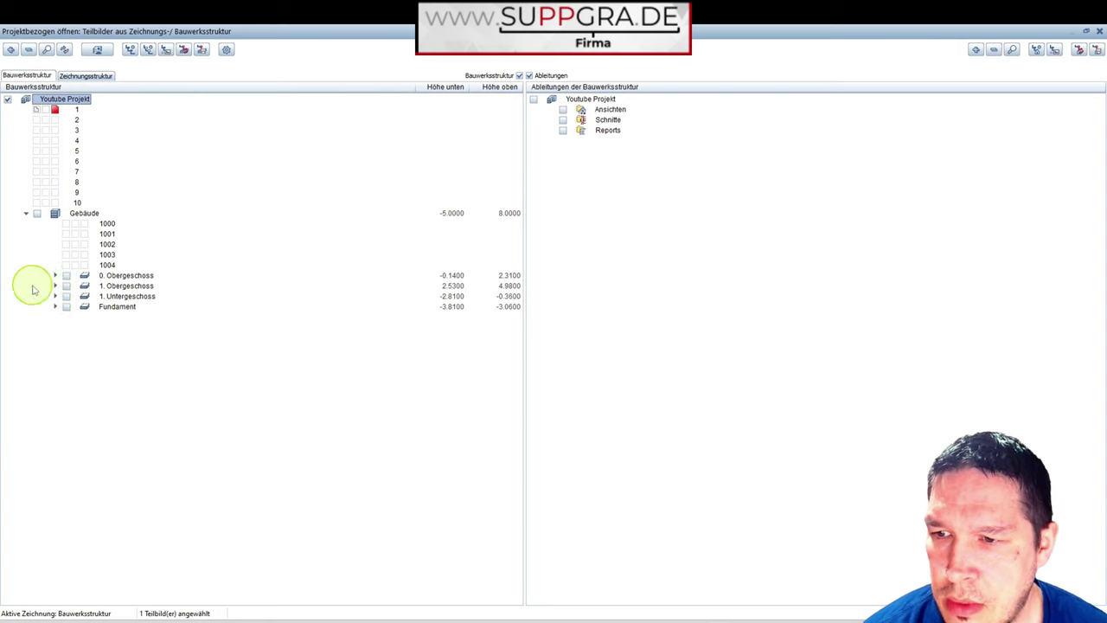
pyautogui.click(126, 275)
pyautogui.click(126, 286)
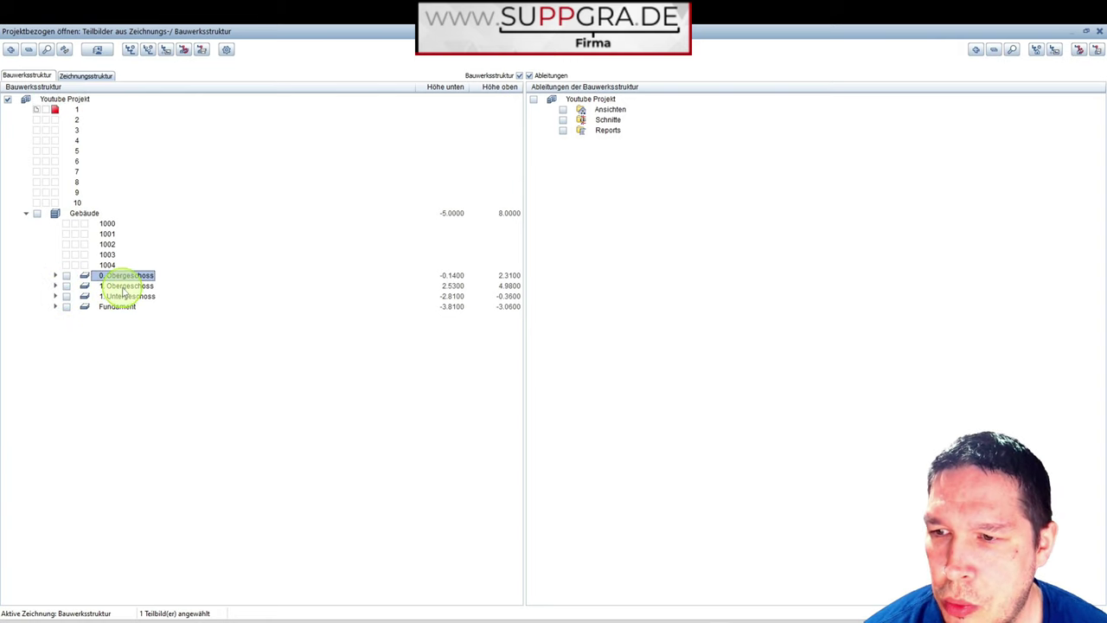
pyautogui.click(134, 296)
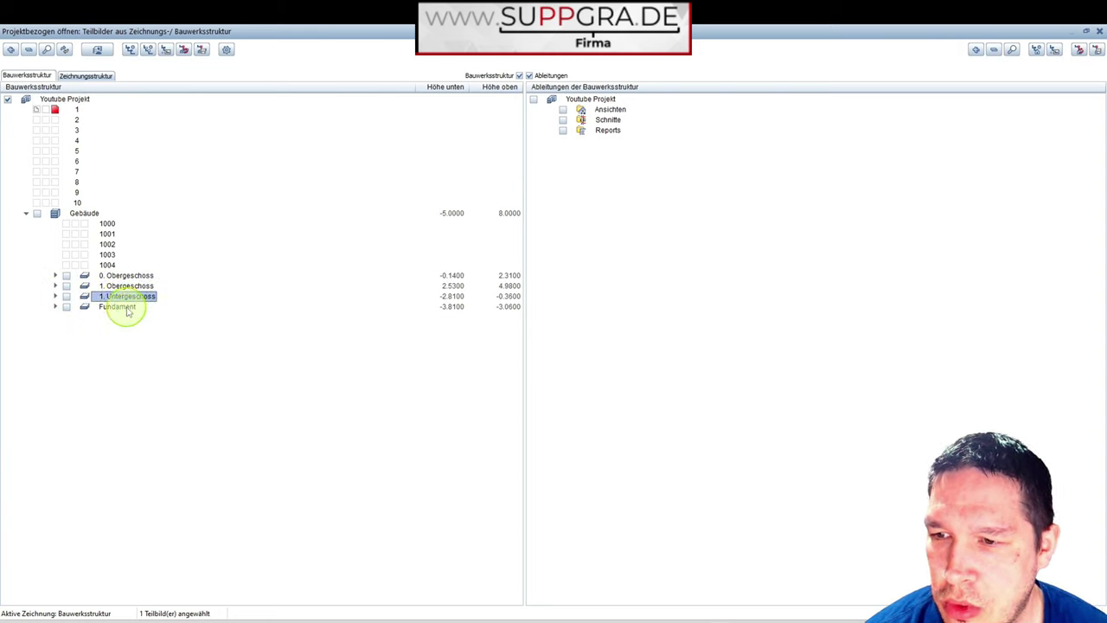
pyautogui.click(121, 307)
pyautogui.click(55, 275)
pyautogui.click(125, 276)
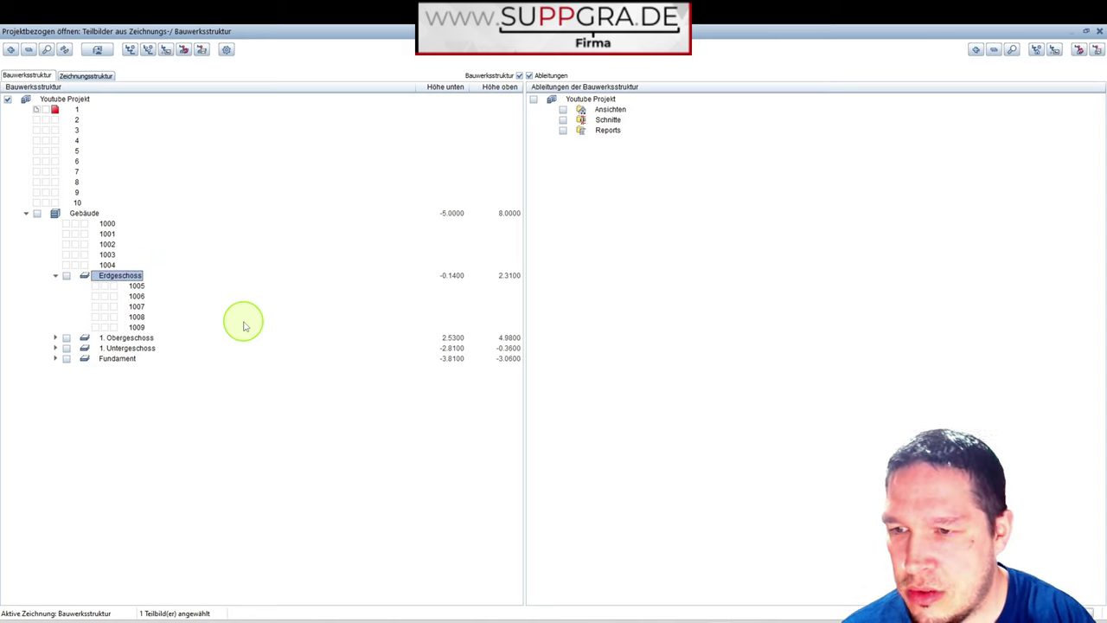
# Rename the upper storey to 1.Obergeschoss and the basement storey to -1.Untergeschoss.
pyautogui.click(143, 337)
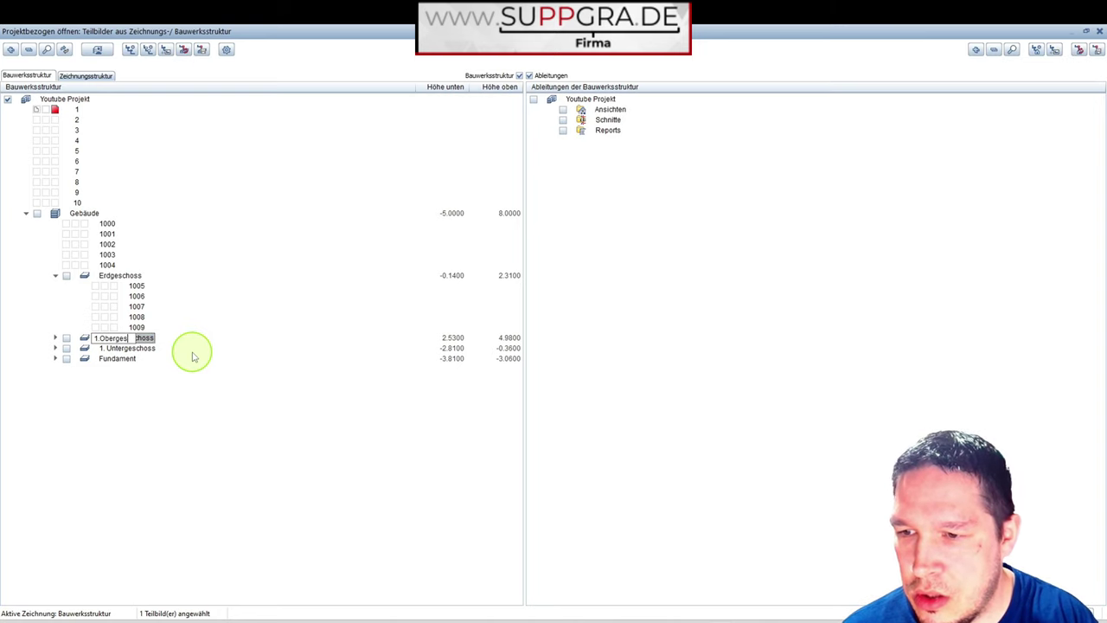
pyautogui.press('Down')
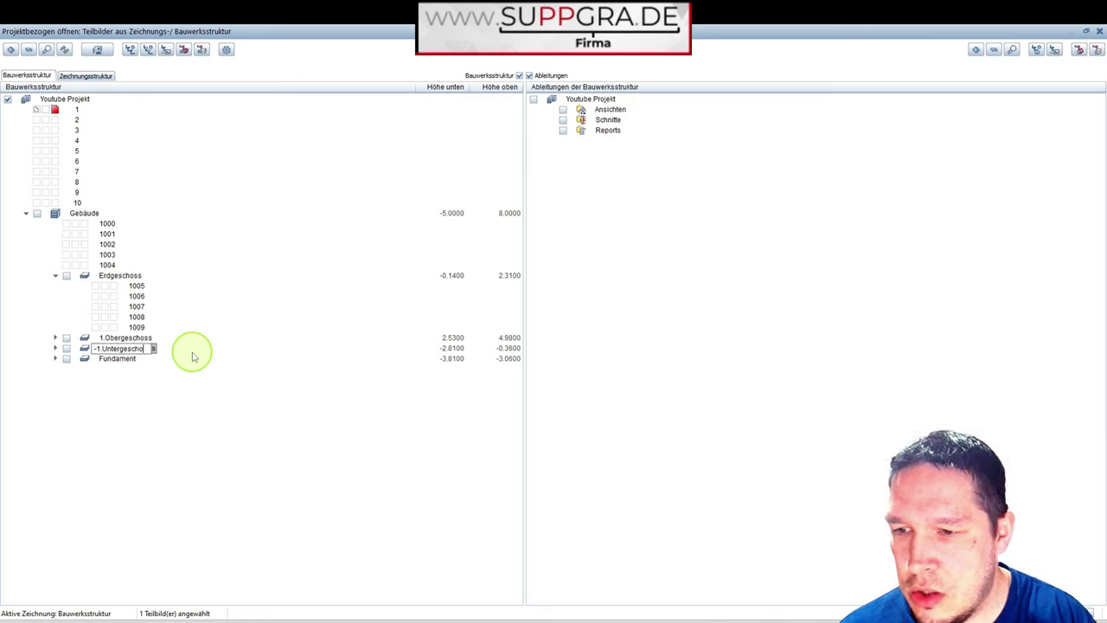
pyautogui.click(126, 337)
# Expand the upper and basement storeys and move 1.Obergeschoss to the first position under Gebäude.
pyautogui.click(55, 337)
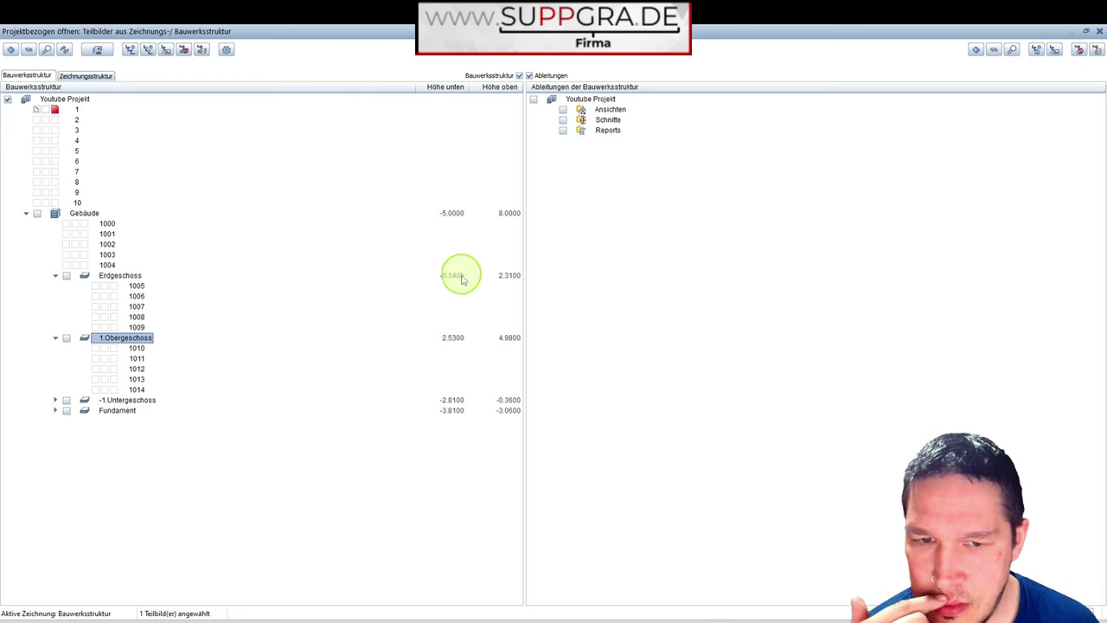
pyautogui.click(55, 400)
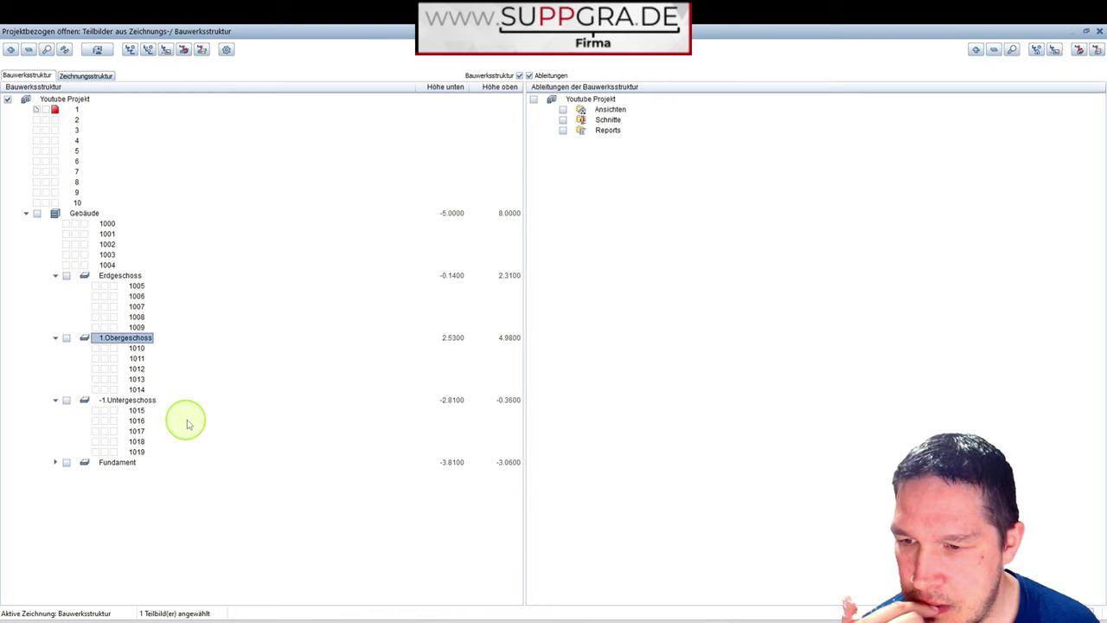
pyautogui.click(131, 400)
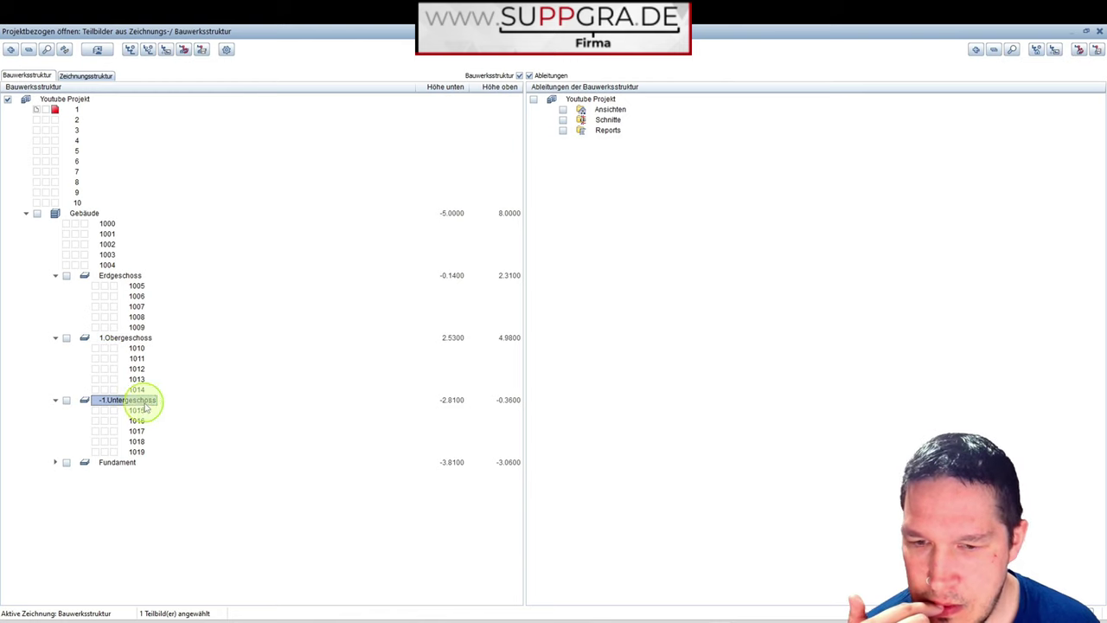
pyautogui.click(128, 337)
pyautogui.click(118, 275)
pyautogui.click(104, 339)
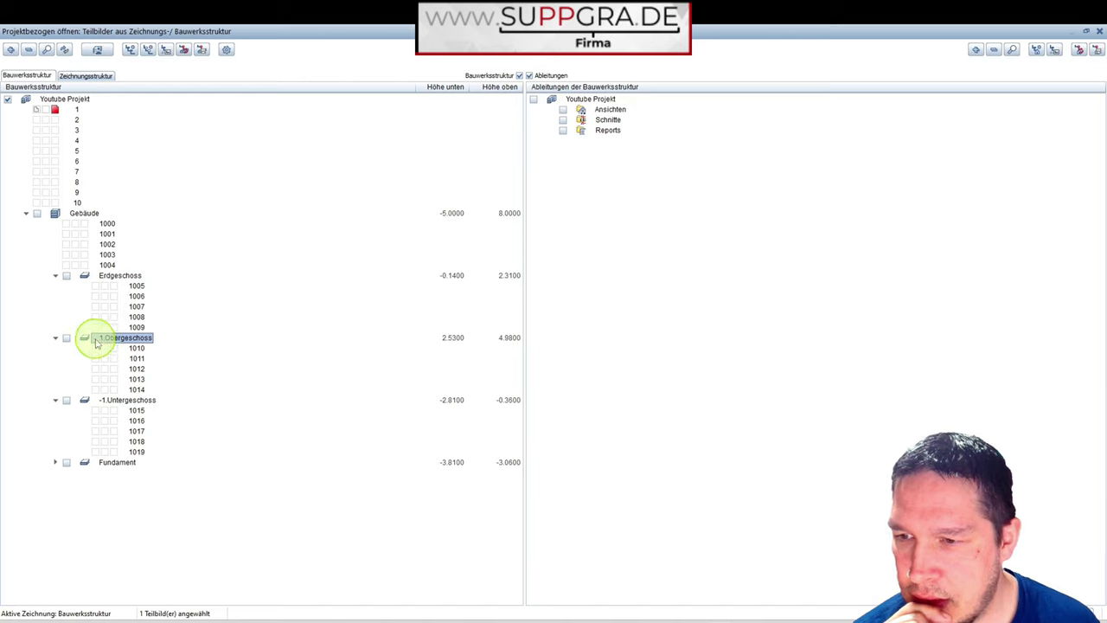
pyautogui.moveTo(98, 342); pyautogui.dragTo(86, 215)
# Try to move drawing files 1000 to 1004 into the Erdgeschoss storey.
pyautogui.click(108, 235)
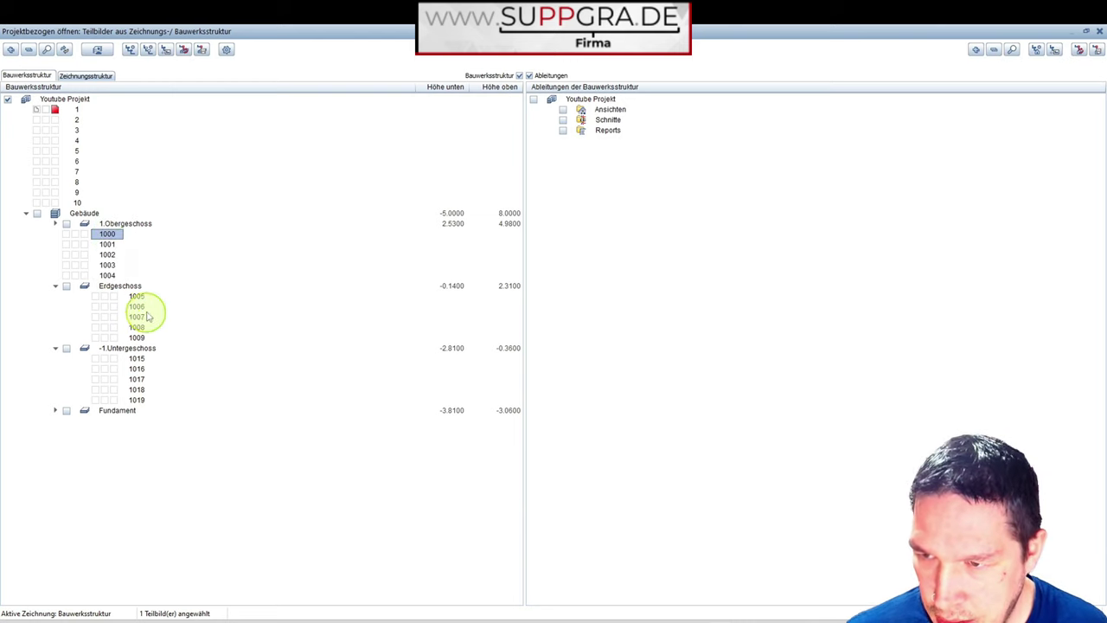
pyautogui.keyDown('shift'); pyautogui.click(111, 276); pyautogui.keyUp('shift')
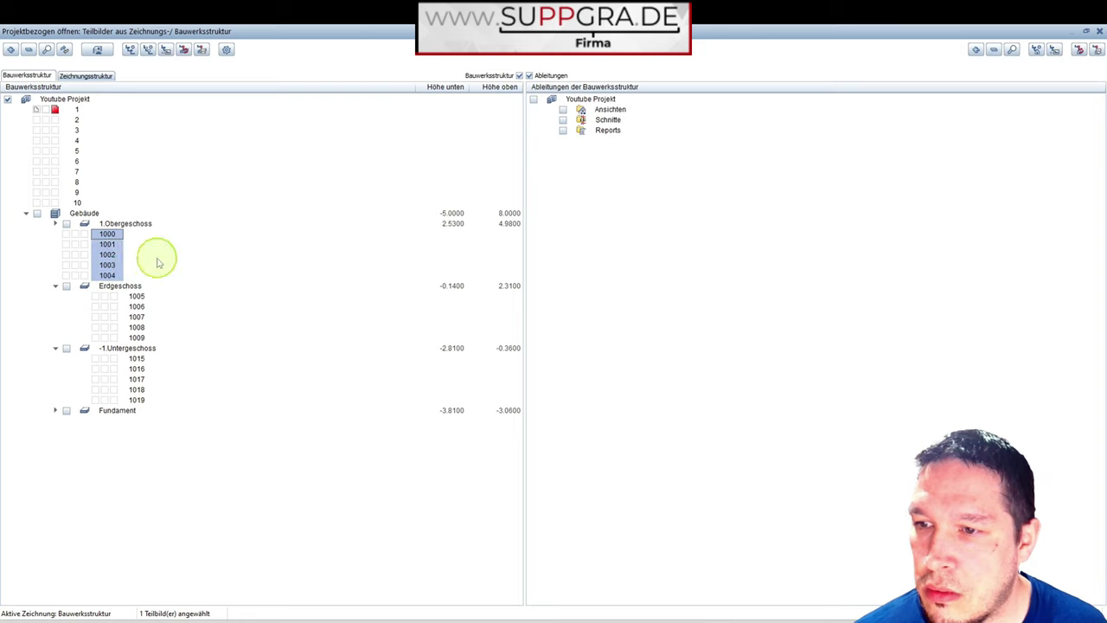
pyautogui.moveTo(132, 256); pyautogui.dragTo(86, 286)
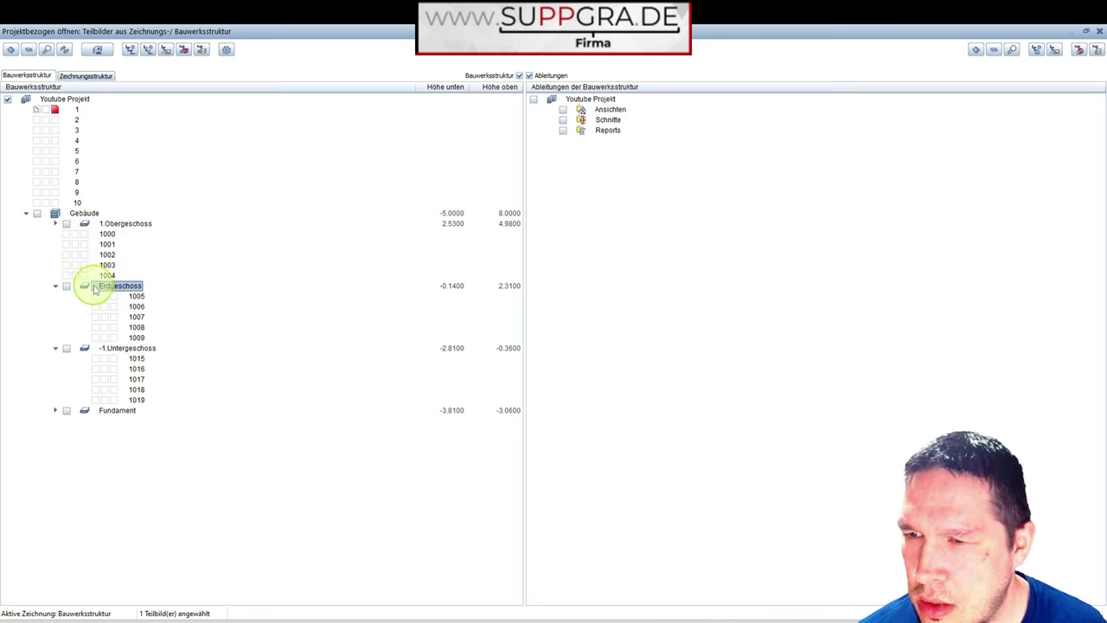
# Remove the assignment of drawing files 1000 to 1004 from the building structure and expand 1.Obergeschoss.
pyautogui.click(105, 235)
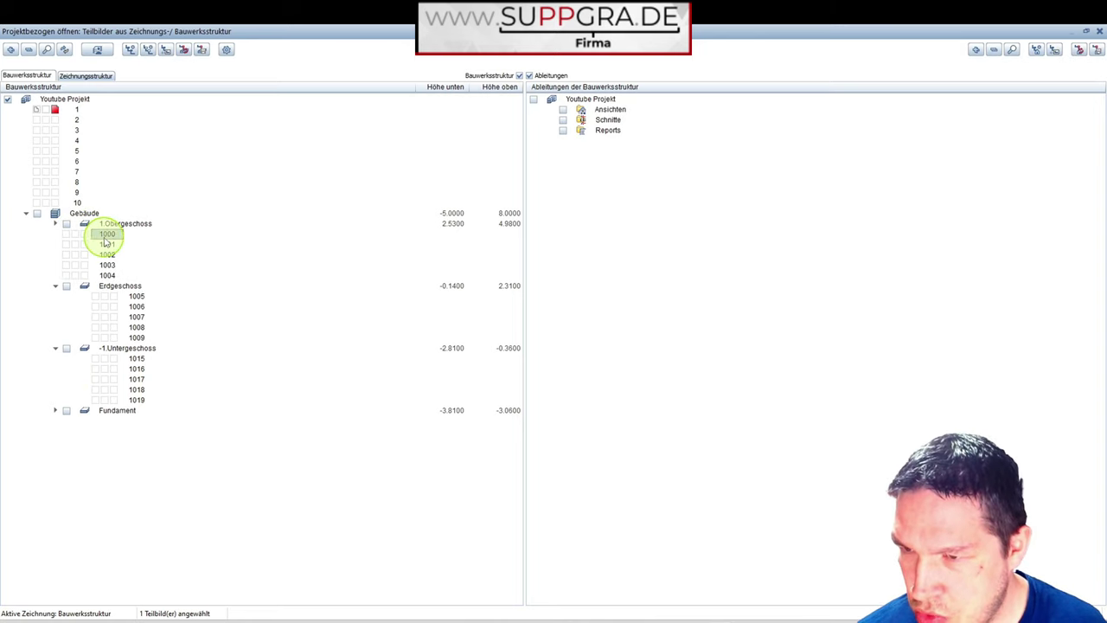
pyautogui.keyDown('shift'); pyautogui.click(105, 275); pyautogui.keyUp('shift')
pyautogui.rightClick(105, 279)
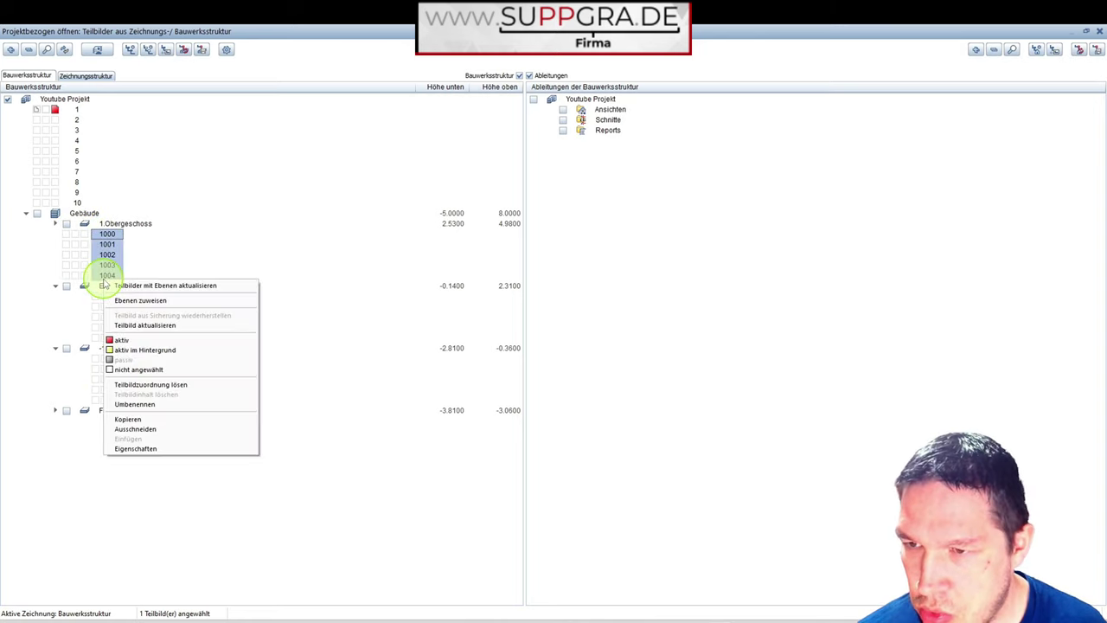
pyautogui.click(207, 389)
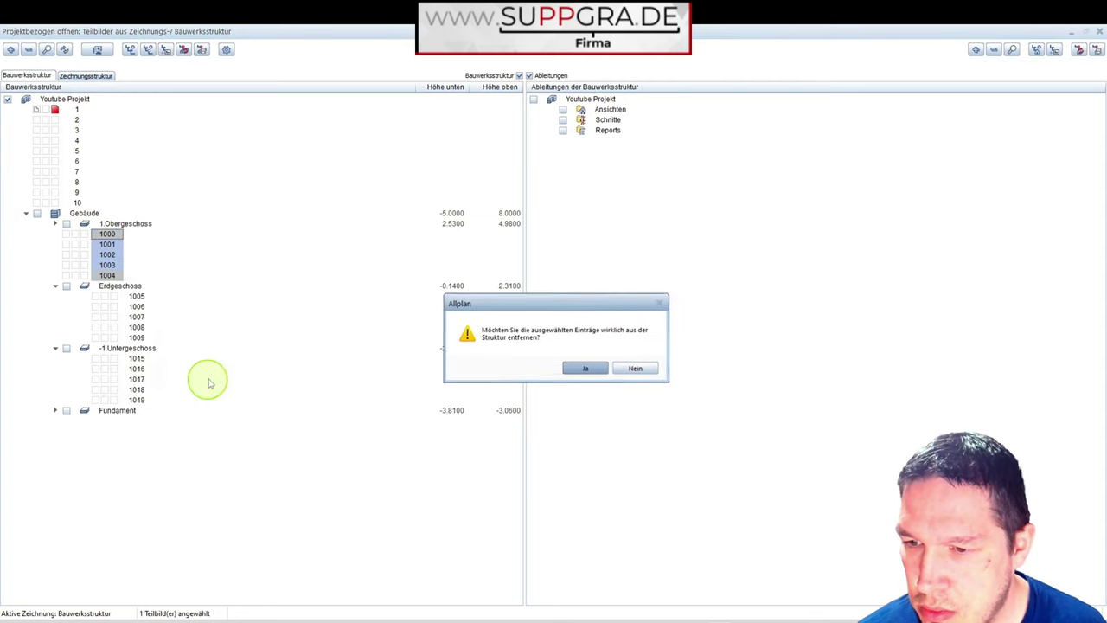
pyautogui.click(588, 369)
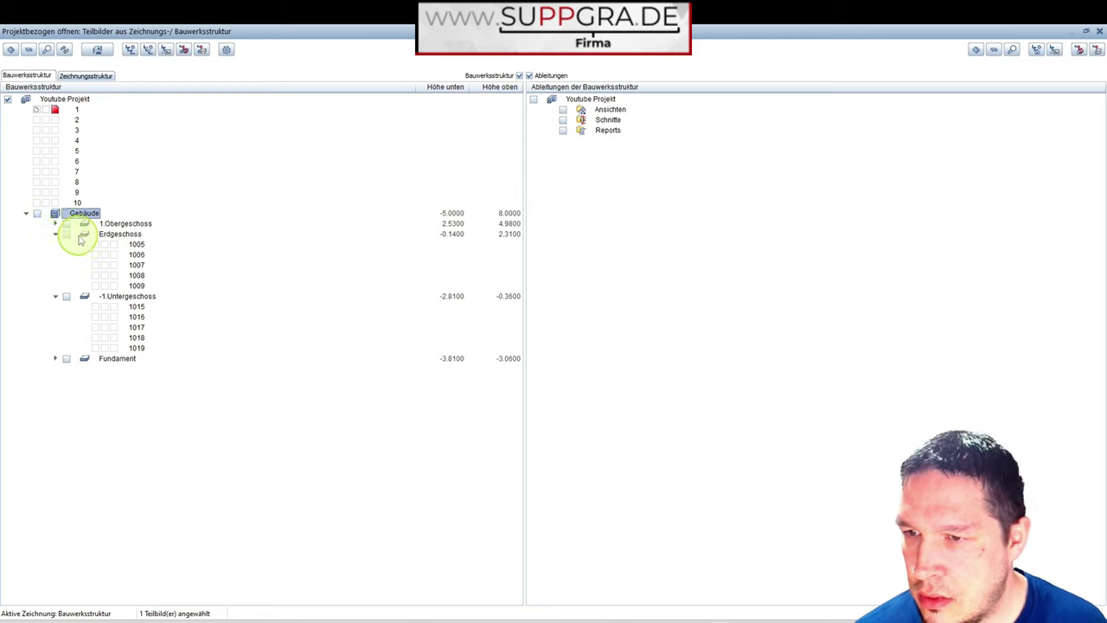
pyautogui.click(55, 223)
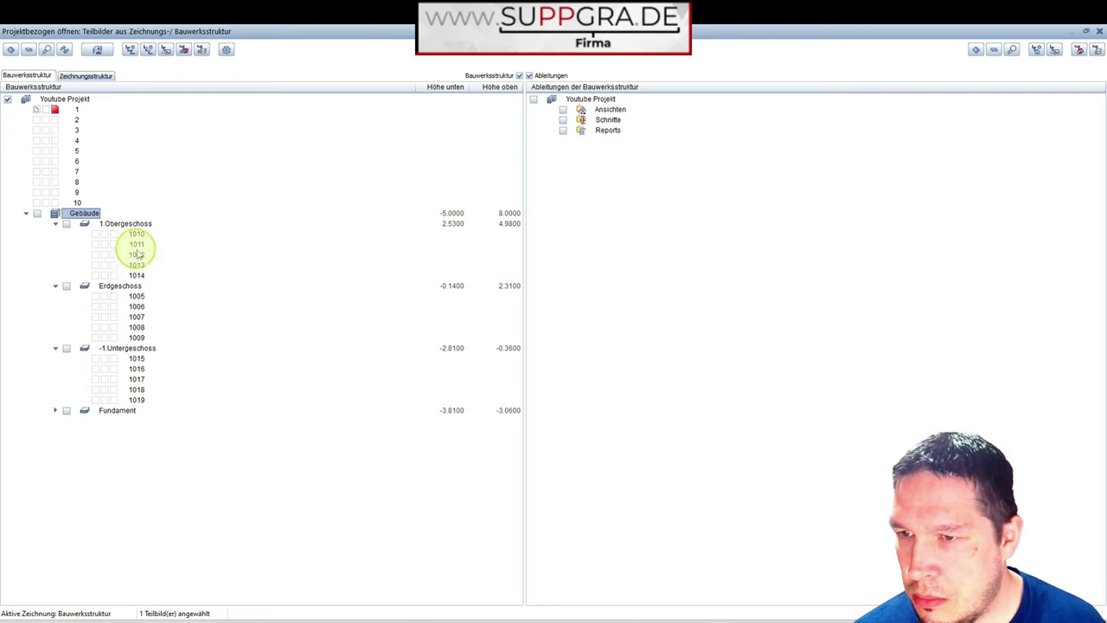
# Expand the Fundament storey and assign drawing files 1000-1002 directly to the Gebäude node.
pyautogui.click(55, 411)
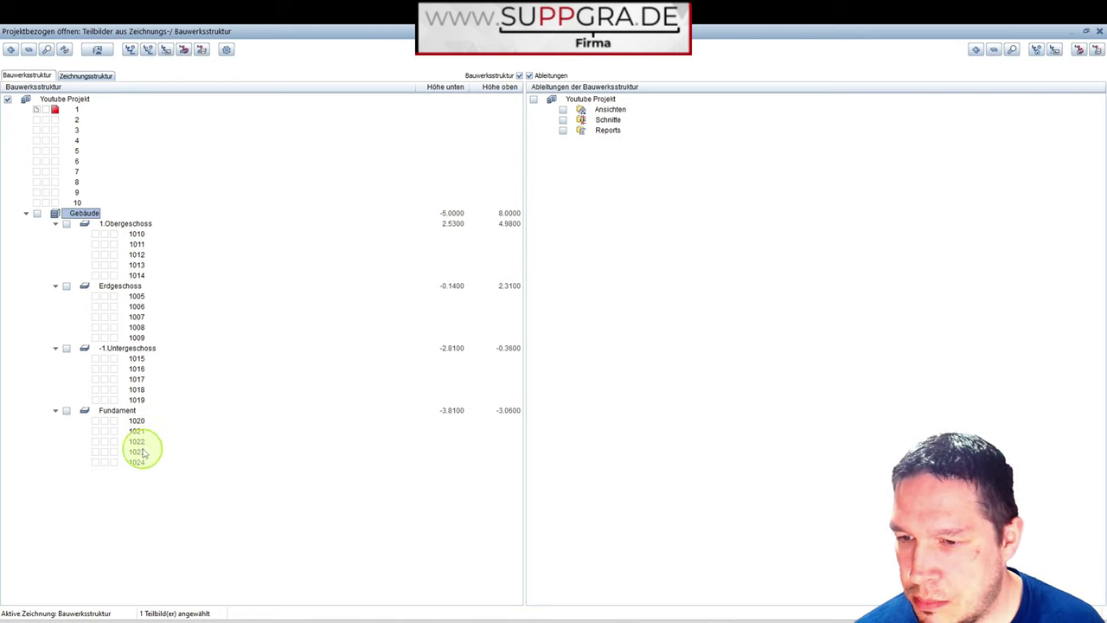
pyautogui.rightClick(75, 214)
pyautogui.click(136, 247)
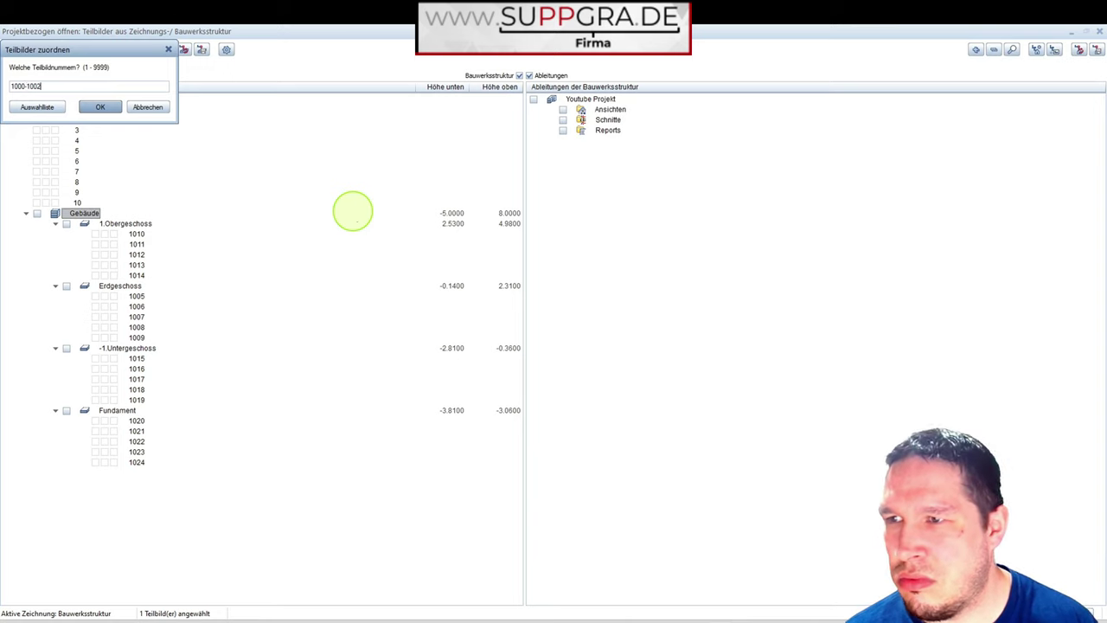
pyautogui.press('Return')
# Name drawing file 1000 "Startpunkt" and open it for drawing.
pyautogui.click(109, 223)
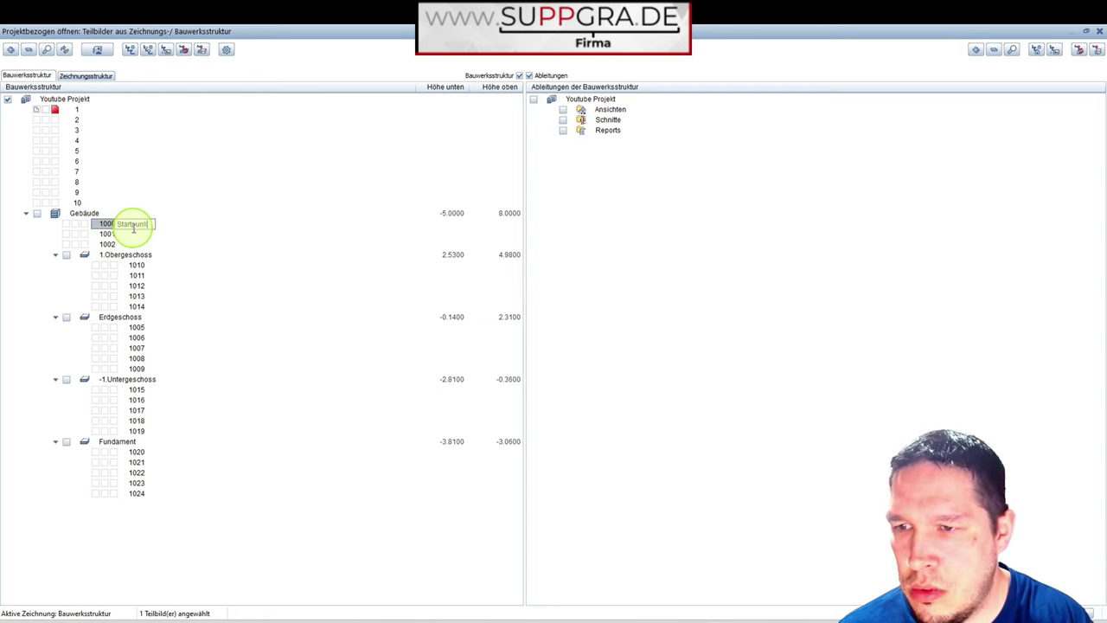
pyautogui.press('Return')
pyautogui.doubleClick(121, 224)
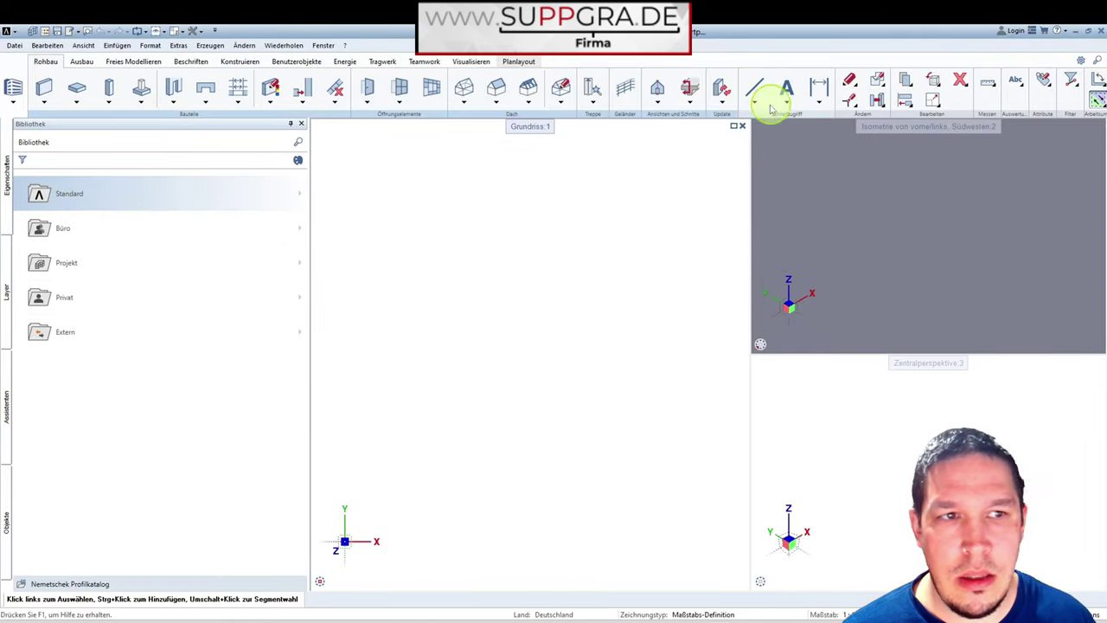
# Place an Einzelpunkt with symbol 39 Zielpunkt, size 1000 mm, at global coordinates X 0 and Y 0.
pyautogui.click(11, 102)
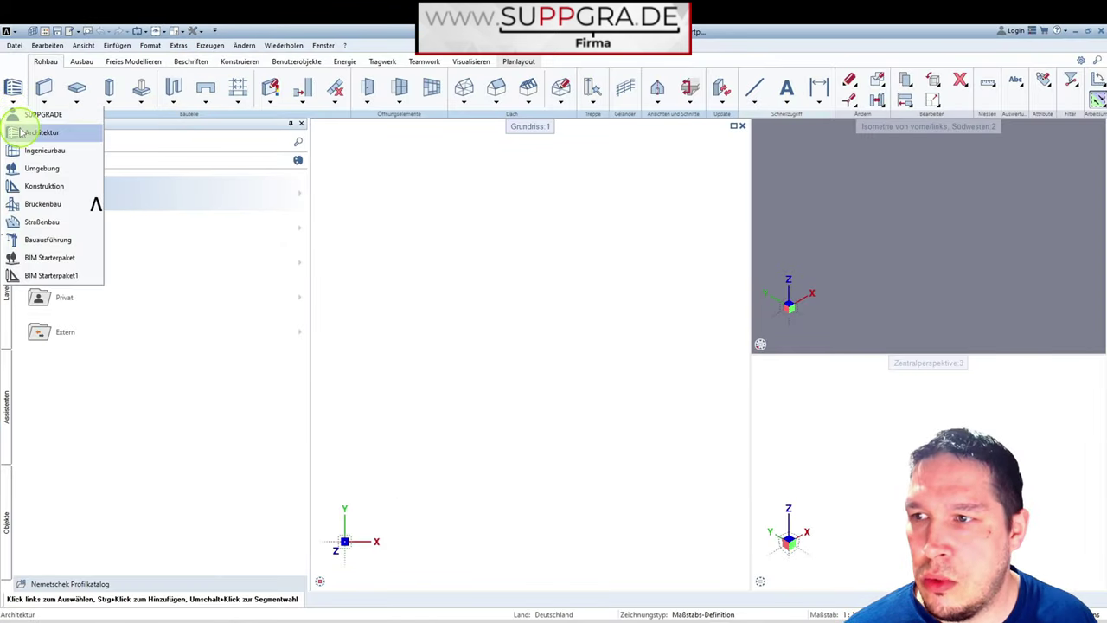
pyautogui.click(47, 62)
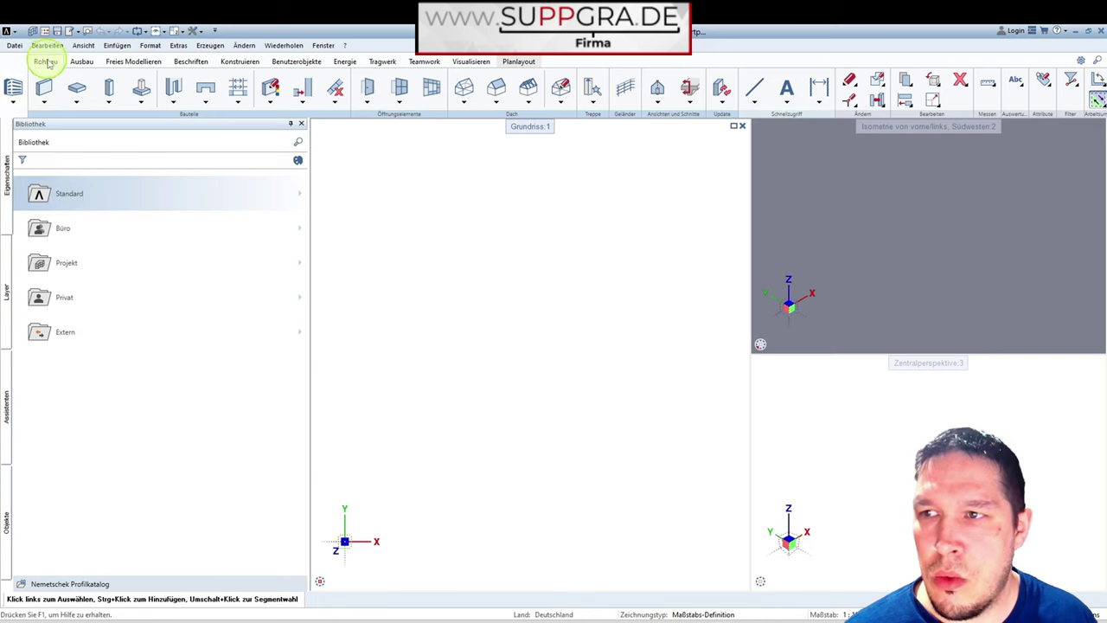
pyautogui.click(753, 101)
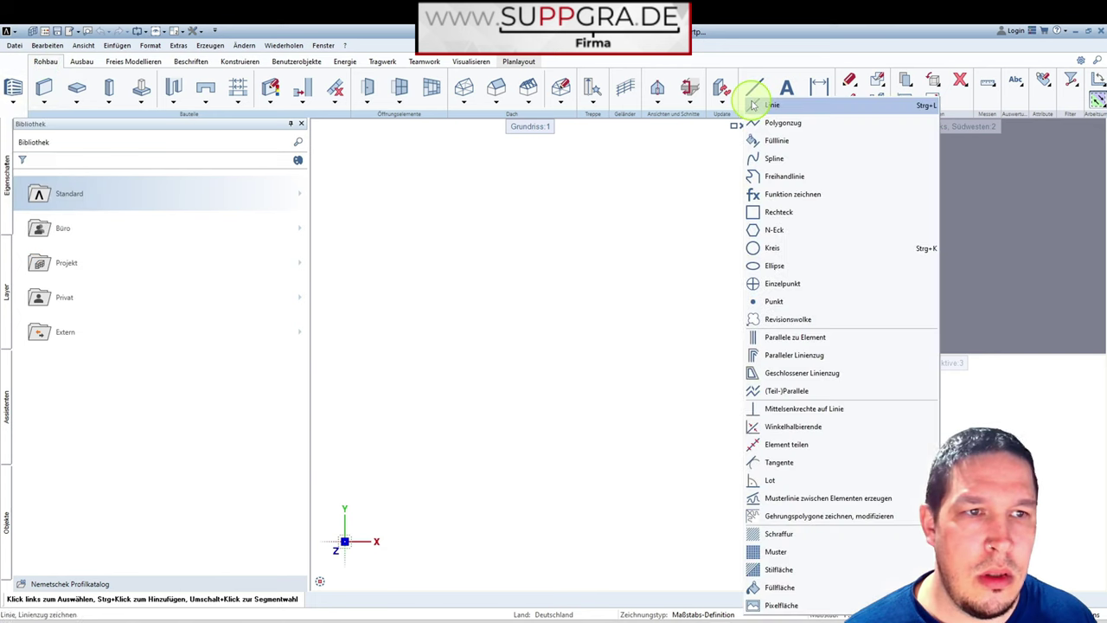
pyautogui.click(820, 285)
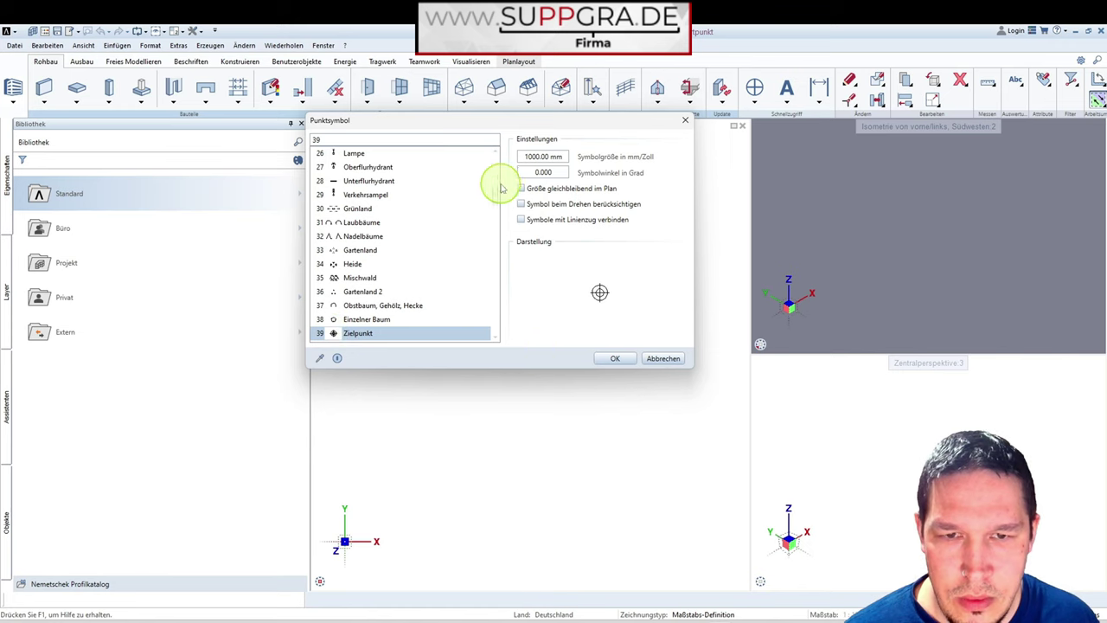
pyautogui.scroll(-9, 499, 189)
pyautogui.click(615, 358)
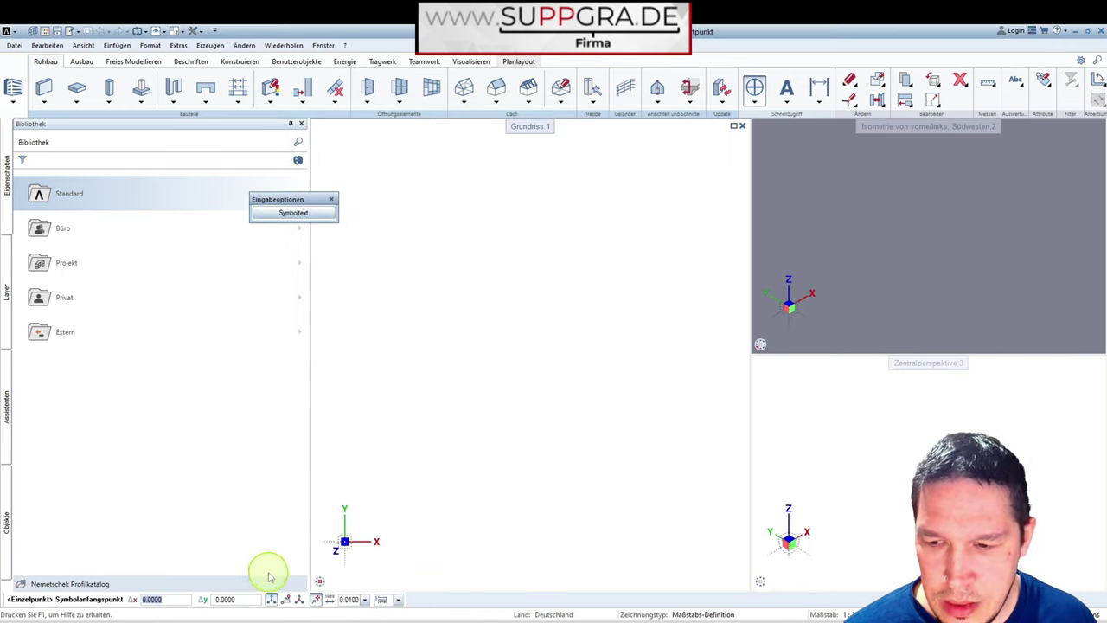
pyautogui.click(297, 600)
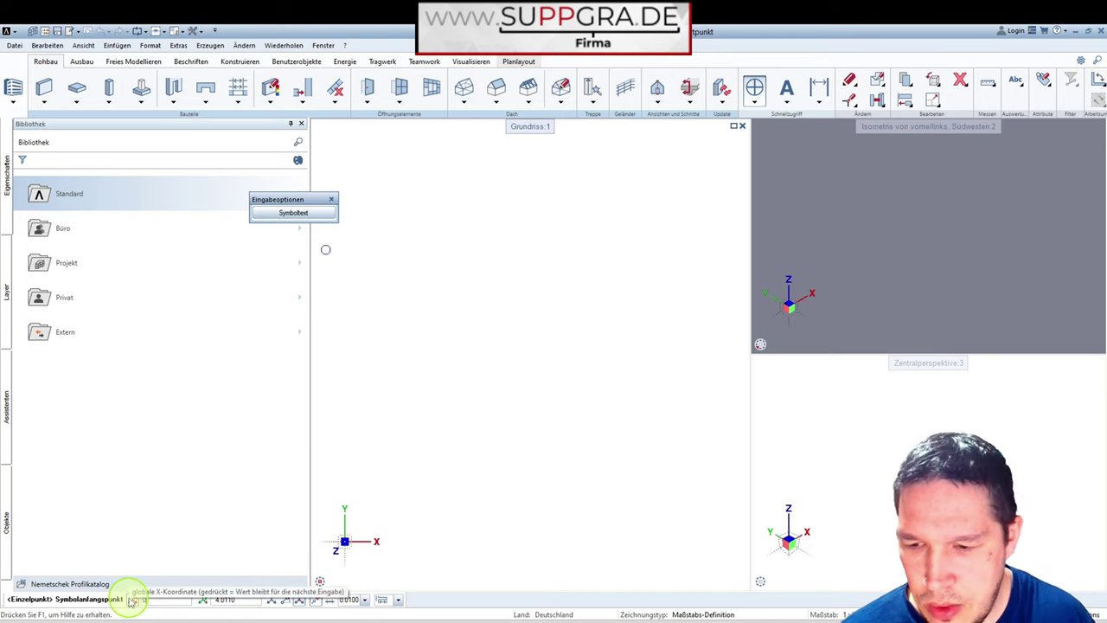
pyautogui.write('0')
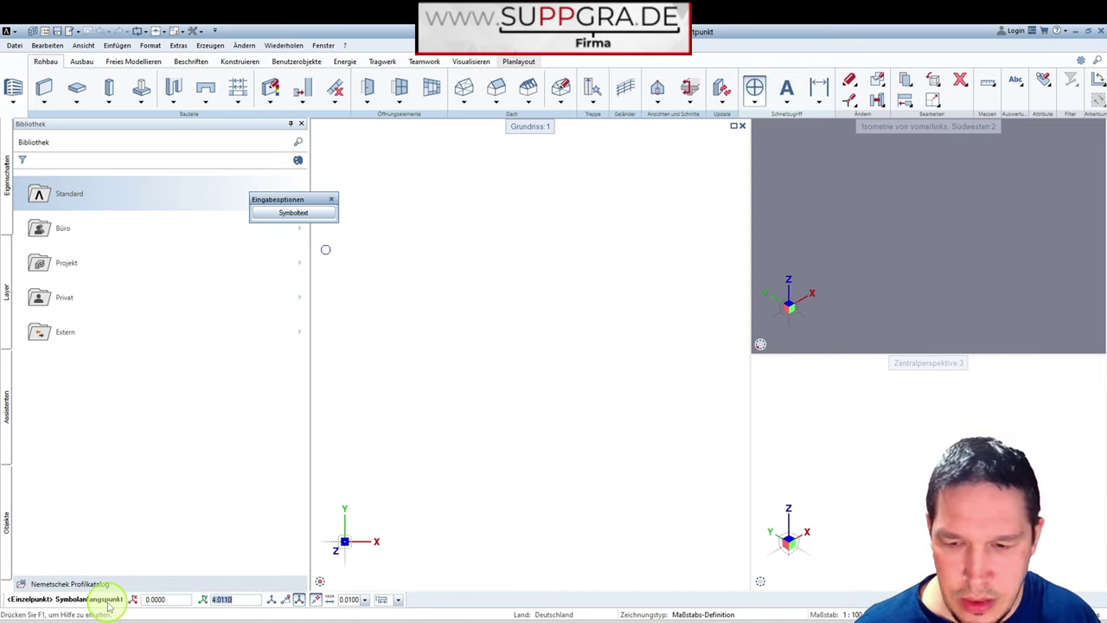
pyautogui.press('Return')
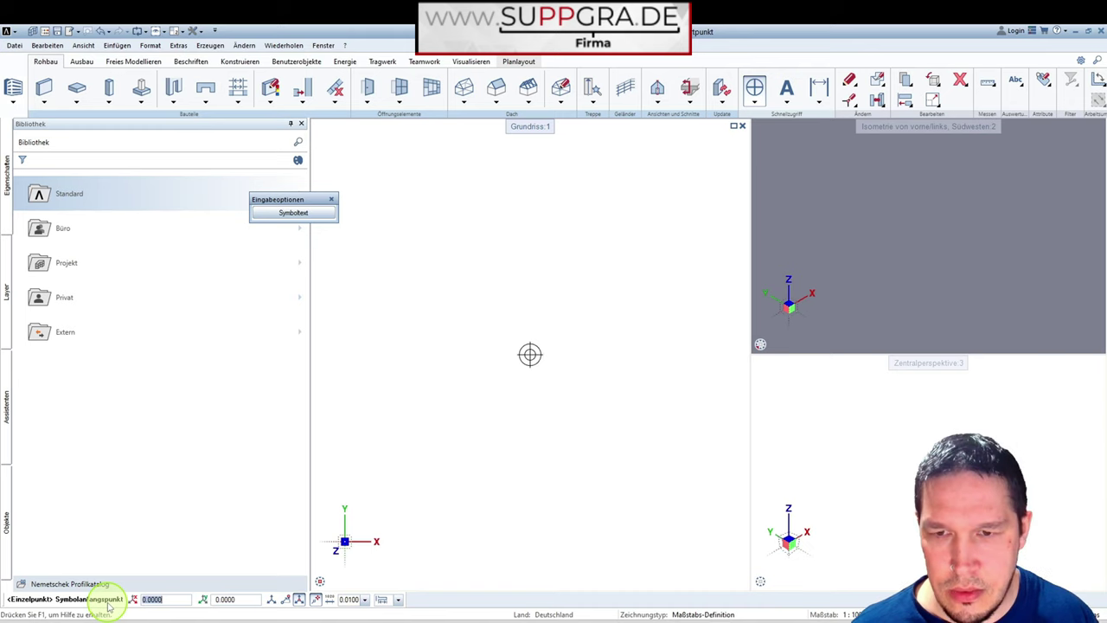
pyautogui.press('Escape')
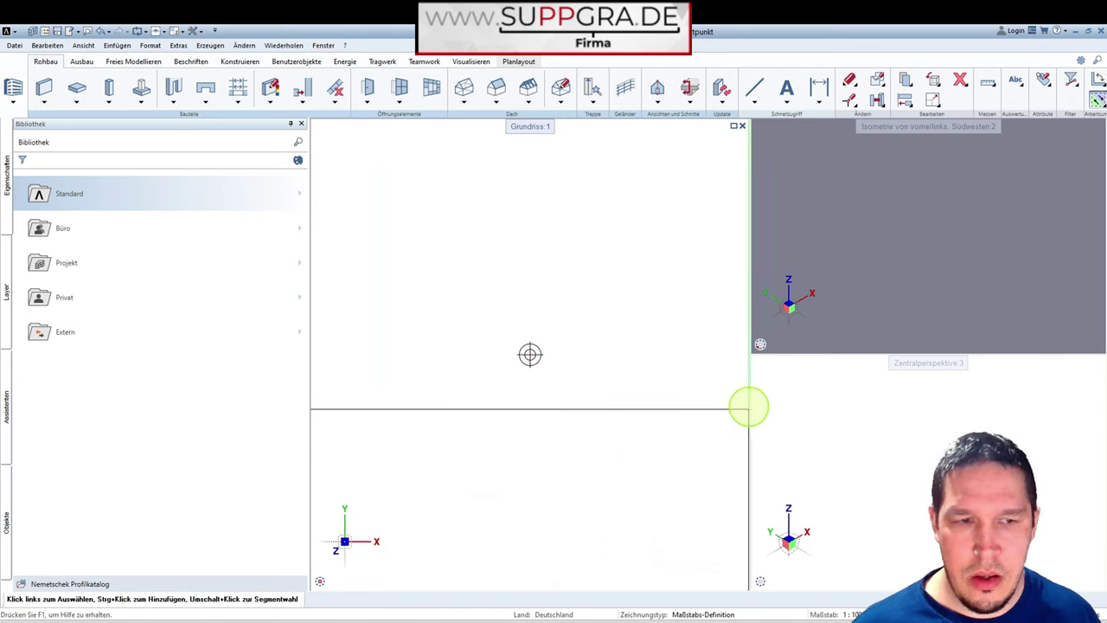
# Fit the plan view to the target point symbol and turn it into a Hilfskonstruktion element.
pyautogui.moveTo(337, 581)
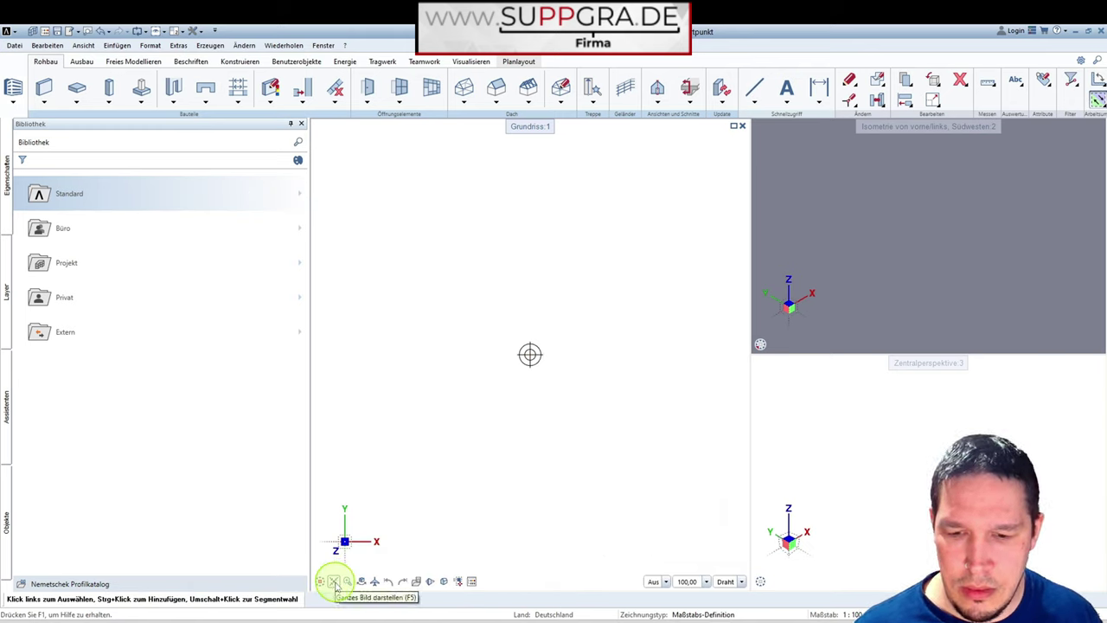
pyautogui.click(334, 581)
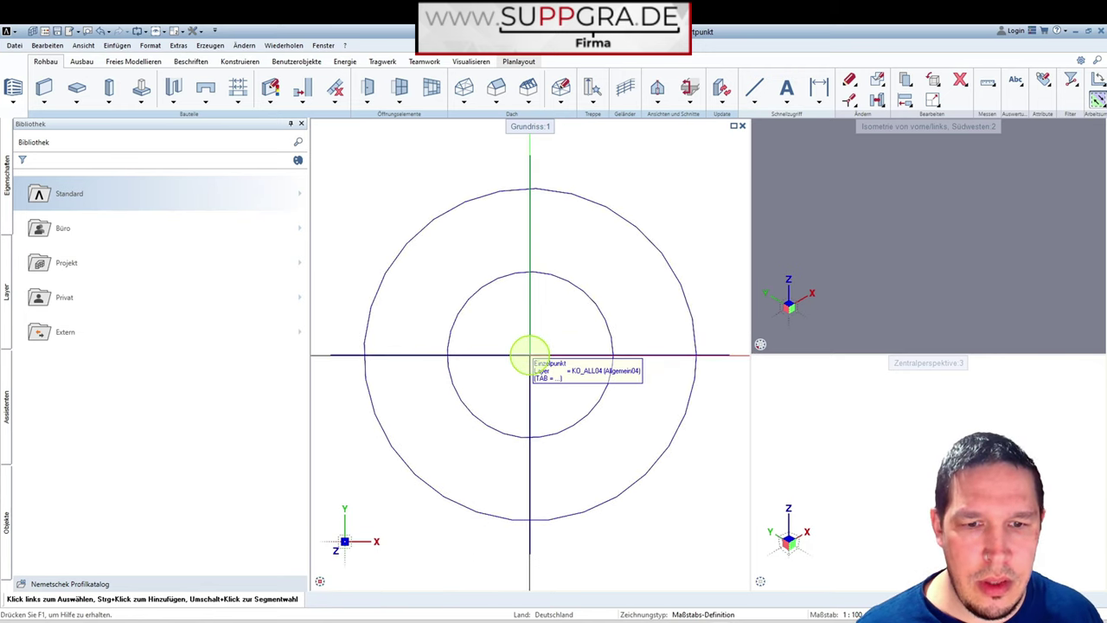
pyautogui.scroll(-5, 464, 386)
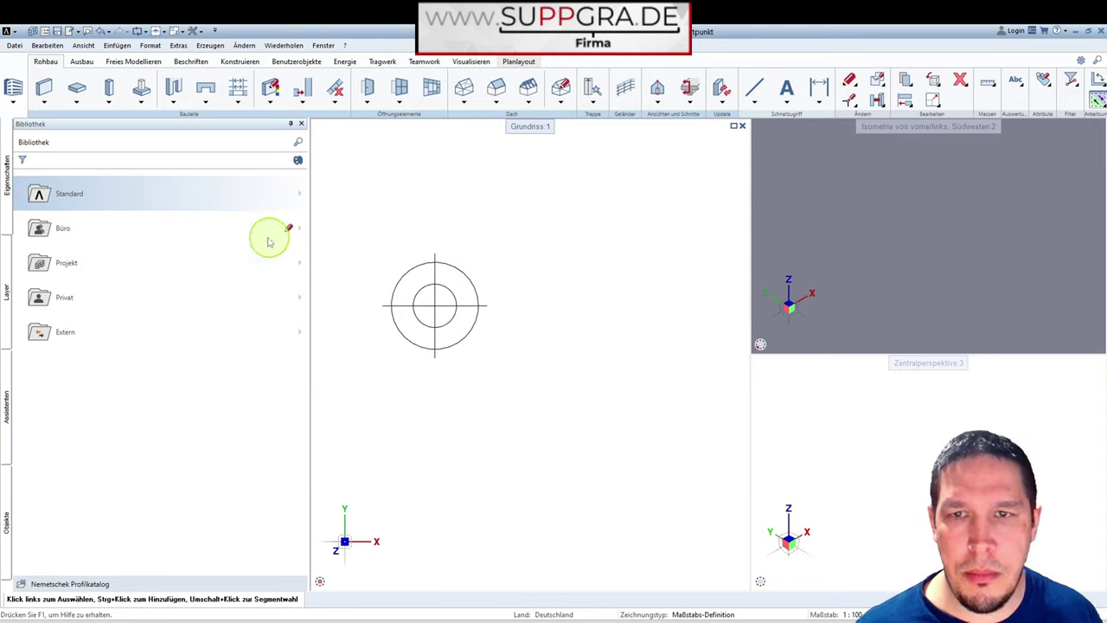
pyautogui.moveTo(378, 193)
pyautogui.mouseDown()
pyautogui.moveTo(610, 435)
pyautogui.moveTo(600, 430)
pyautogui.mouseUp()
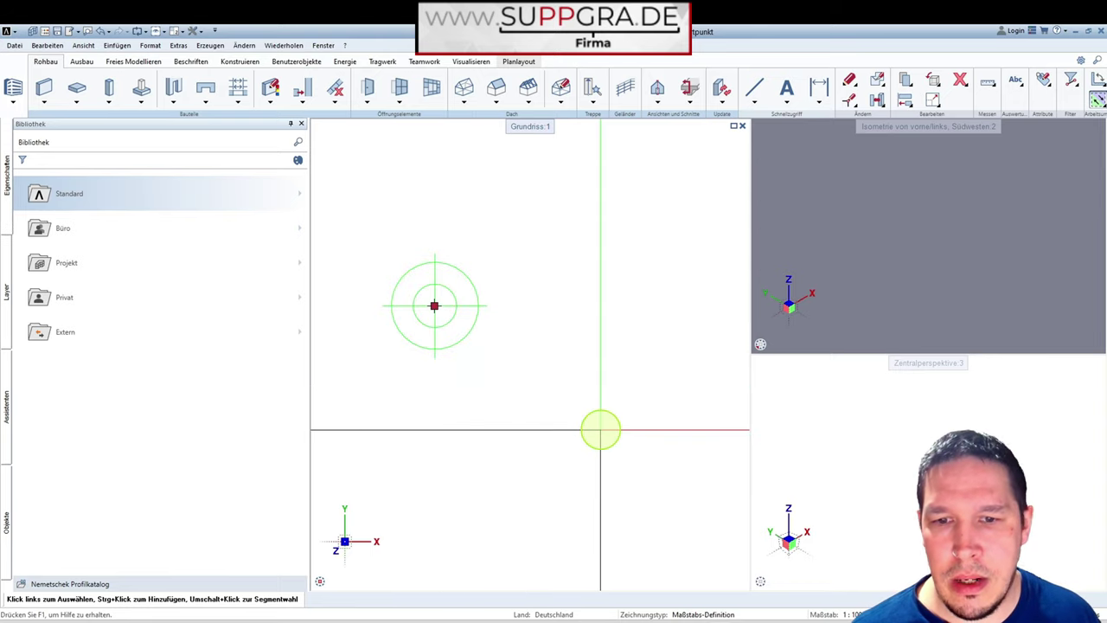
pyautogui.click(6, 194)
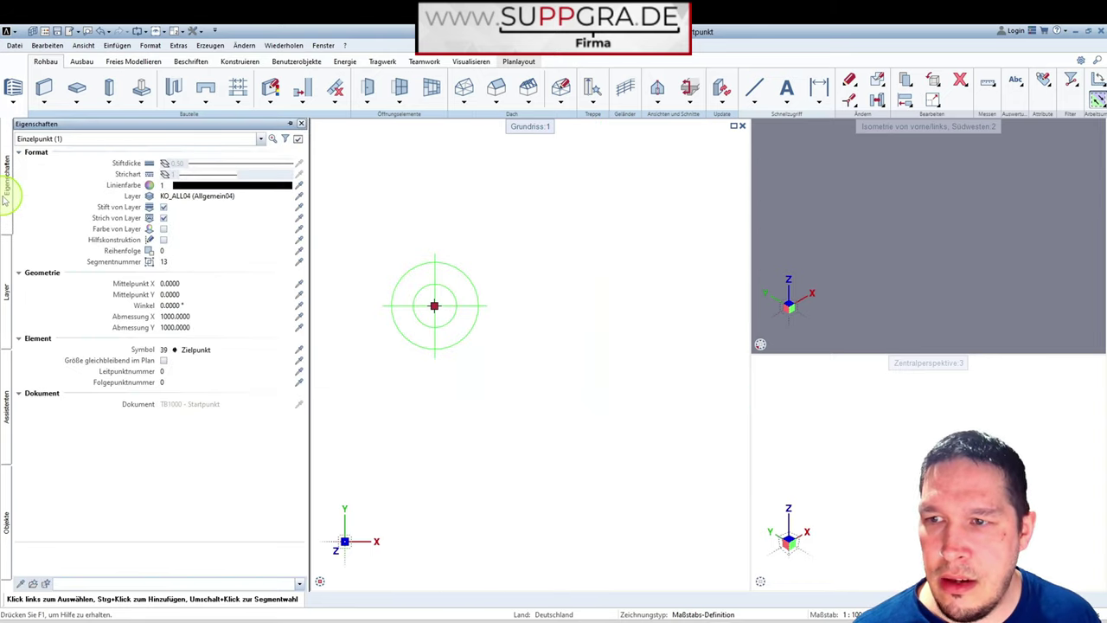
pyautogui.click(163, 239)
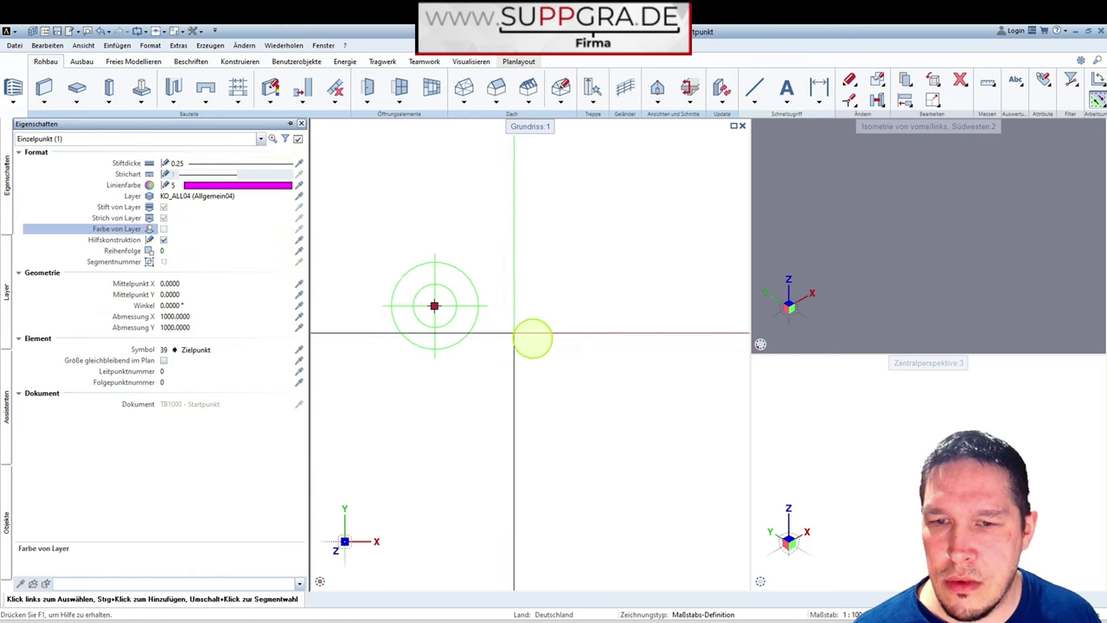
pyautogui.click(608, 432)
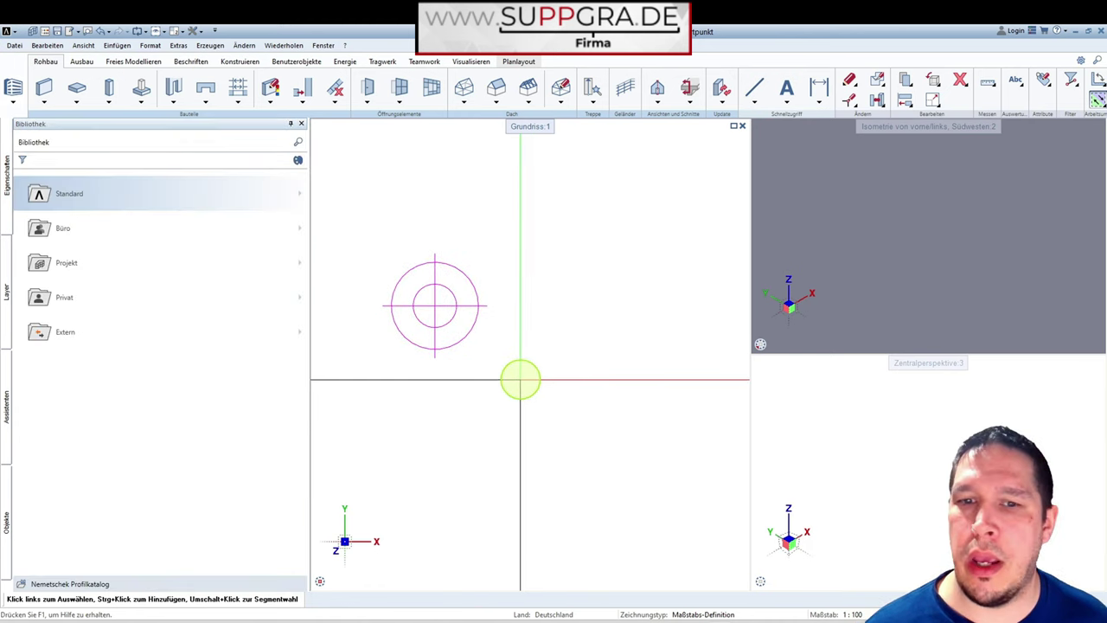
pyautogui.scroll(-5, 432, 408)
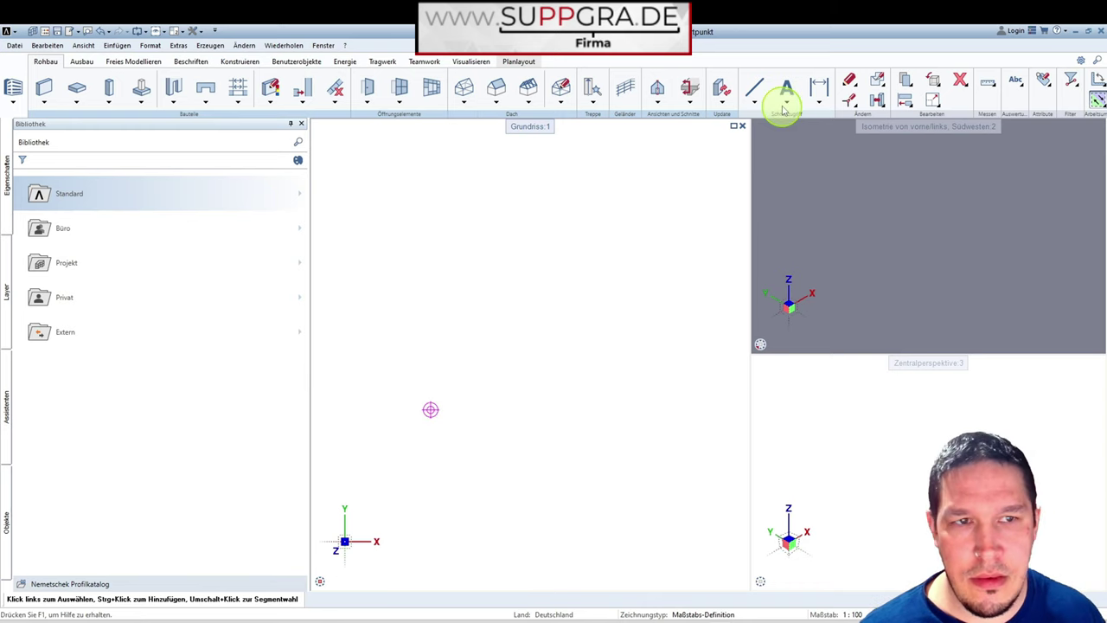
pyautogui.click(753, 87)
pyautogui.press('Escape')
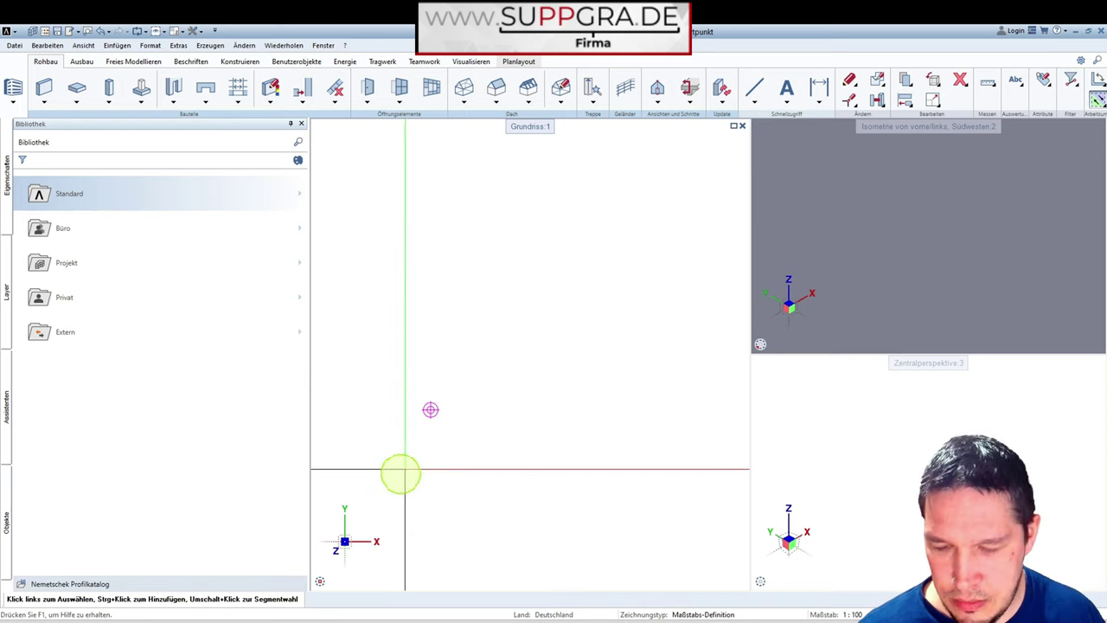
pyautogui.moveTo(439, 396)
pyautogui.mouseDown()
pyautogui.moveTo(446, 253)
pyautogui.moveTo(491, 239)
pyautogui.moveTo(646, 242)
pyautogui.moveTo(668, 436)
pyautogui.moveTo(461, 381)
pyautogui.mouseUp()
pyautogui.moveTo(461, 273)
pyautogui.keyDown('alt'); pyautogui.mouseDown()
pyautogui.moveTo(460, 359)
pyautogui.moveTo(475, 377)
pyautogui.moveTo(644, 388)
pyautogui.moveTo(484, 269)
pyautogui.mouseUp(); pyautogui.keyUp('alt')
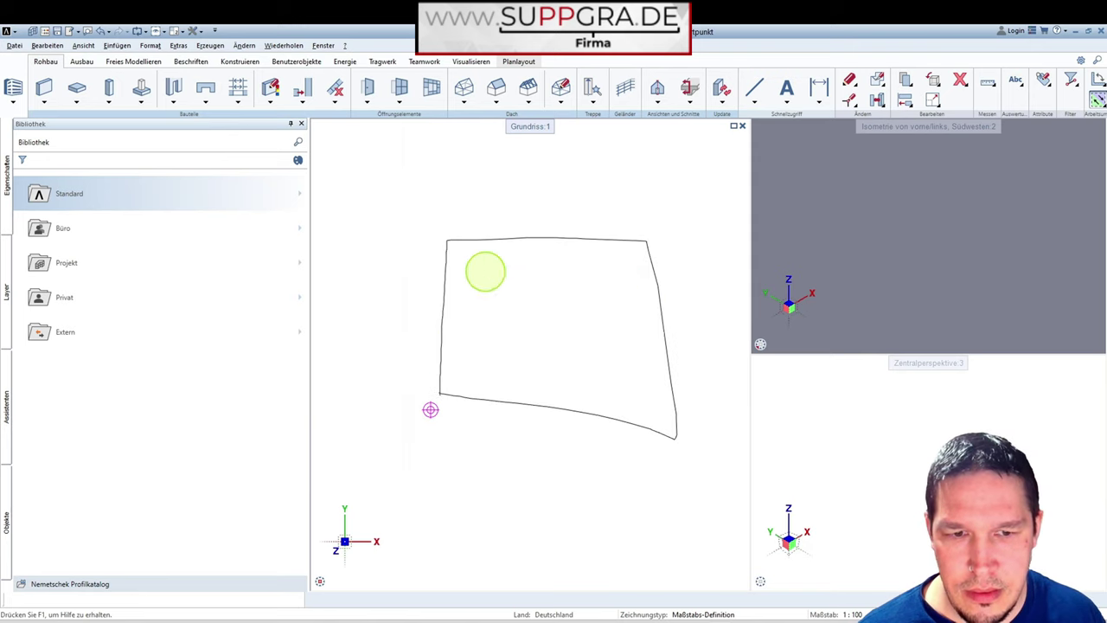
pyautogui.press('Return')
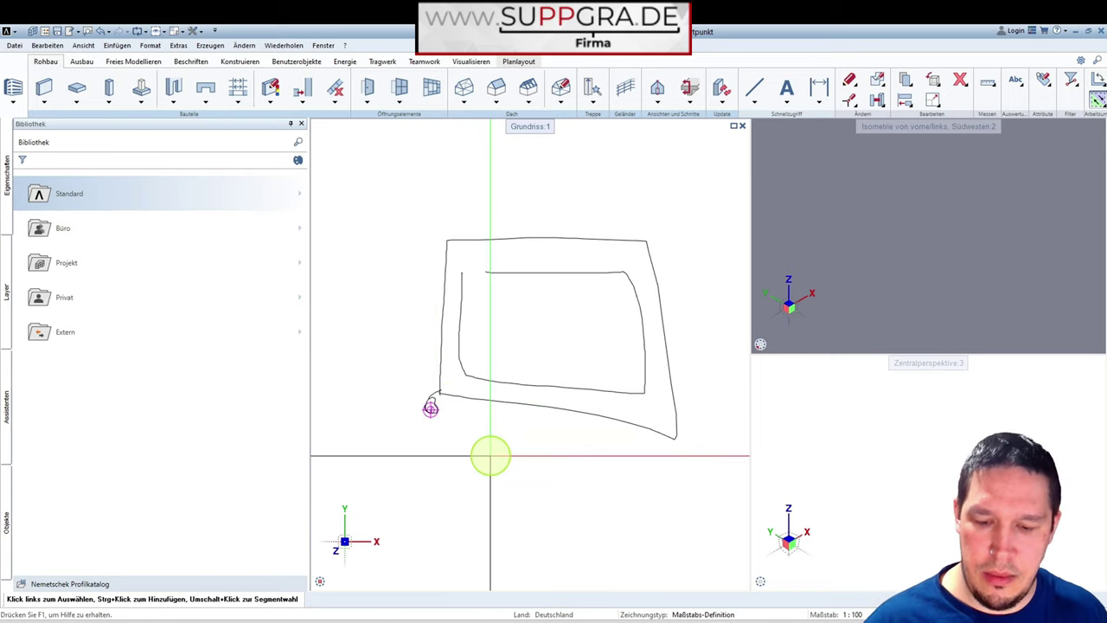
pyautogui.press('Escape')
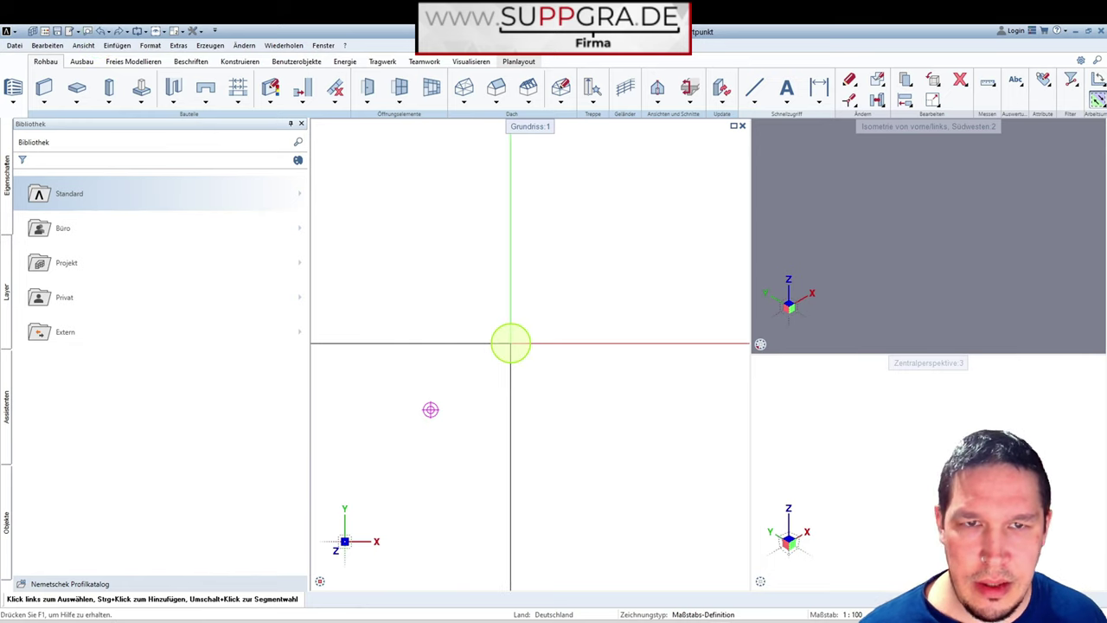
# Reopen the building structure and name drawing file 1015 "-1 Grundriss" and 1017 "-1 Decke ü. UG" in the basement storey.
pyautogui.rightClick(598, 234)
pyautogui.rightClick(597, 234)
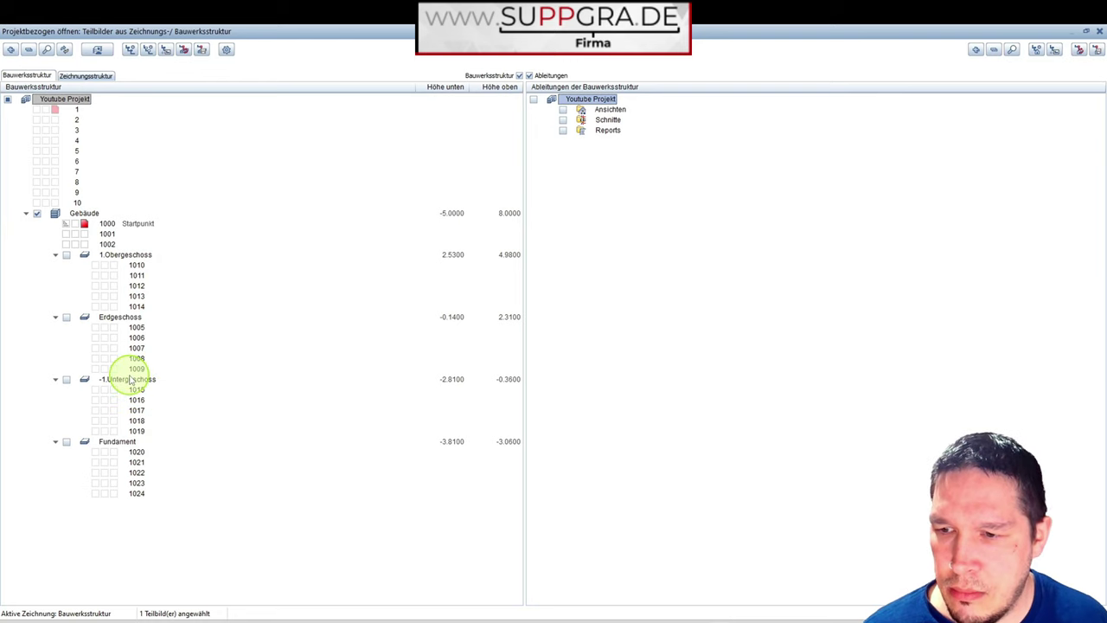
pyautogui.click(138, 328)
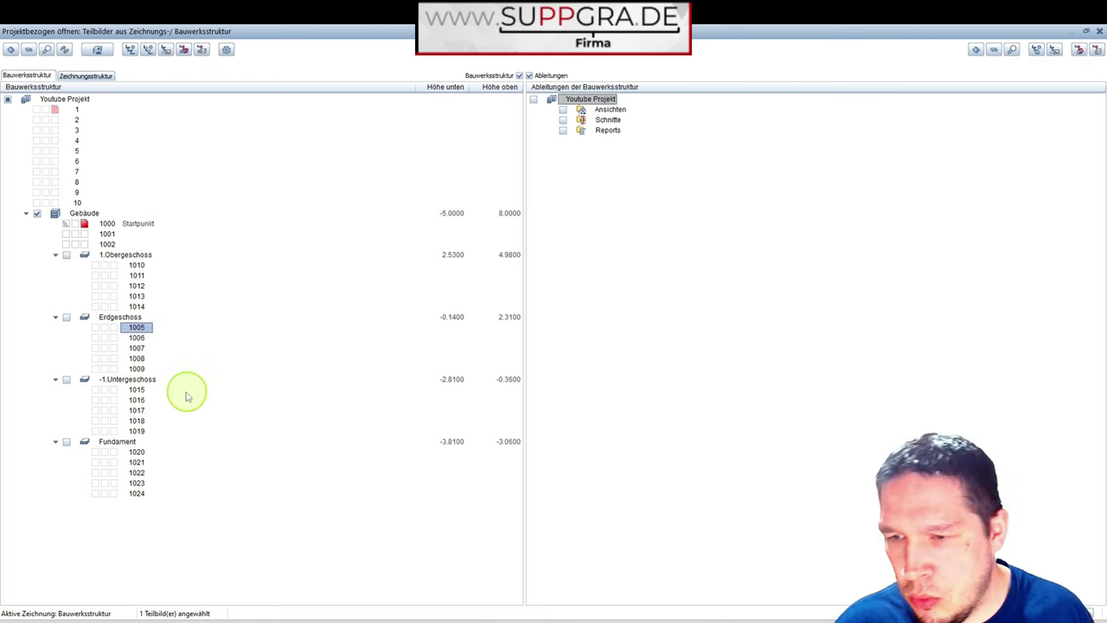
pyautogui.click(139, 390)
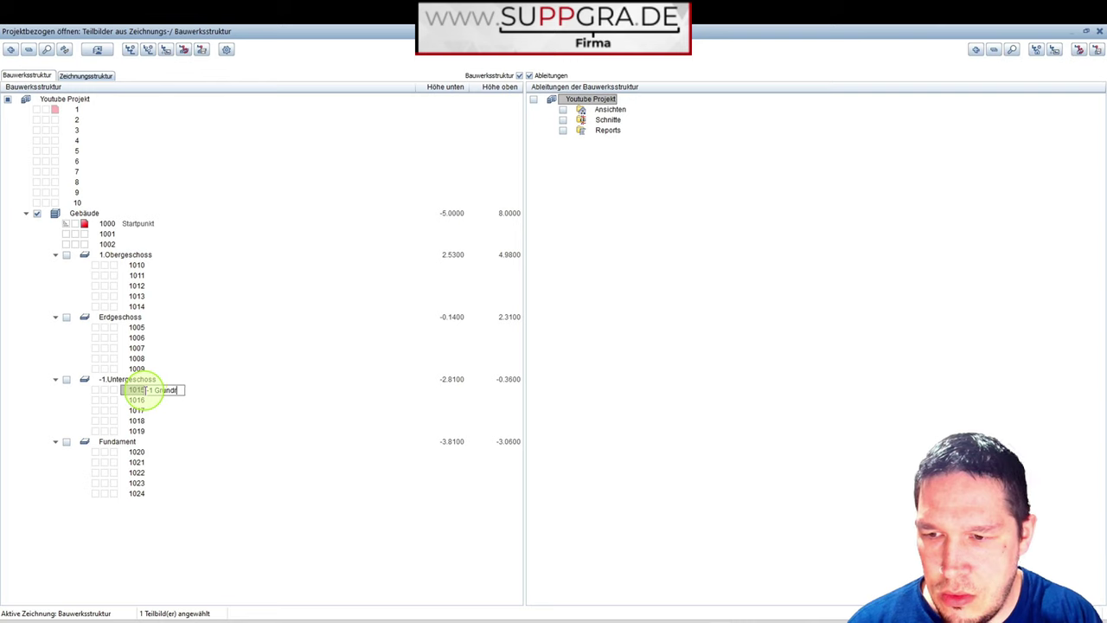
pyautogui.click(160, 410)
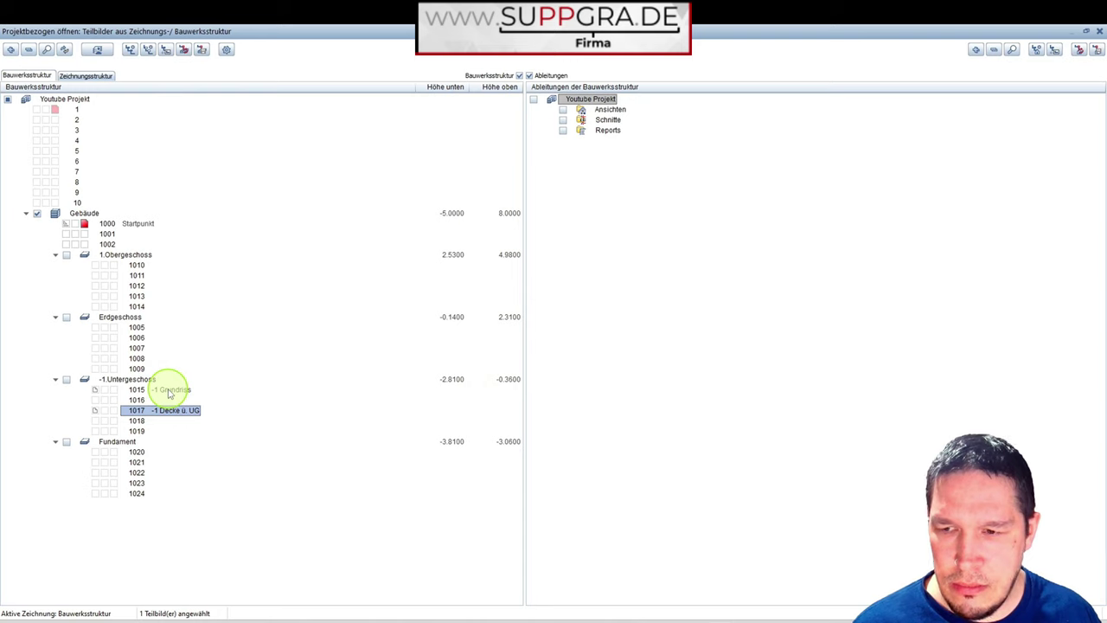
# Assign drawing file 1017 the Haus1 levels Oberkante 1. UG (-0.3600) and Unterkante 0. OG (-0.1400), keeping the default Etage-Verhalten options.
pyautogui.moveTo(441, 387)
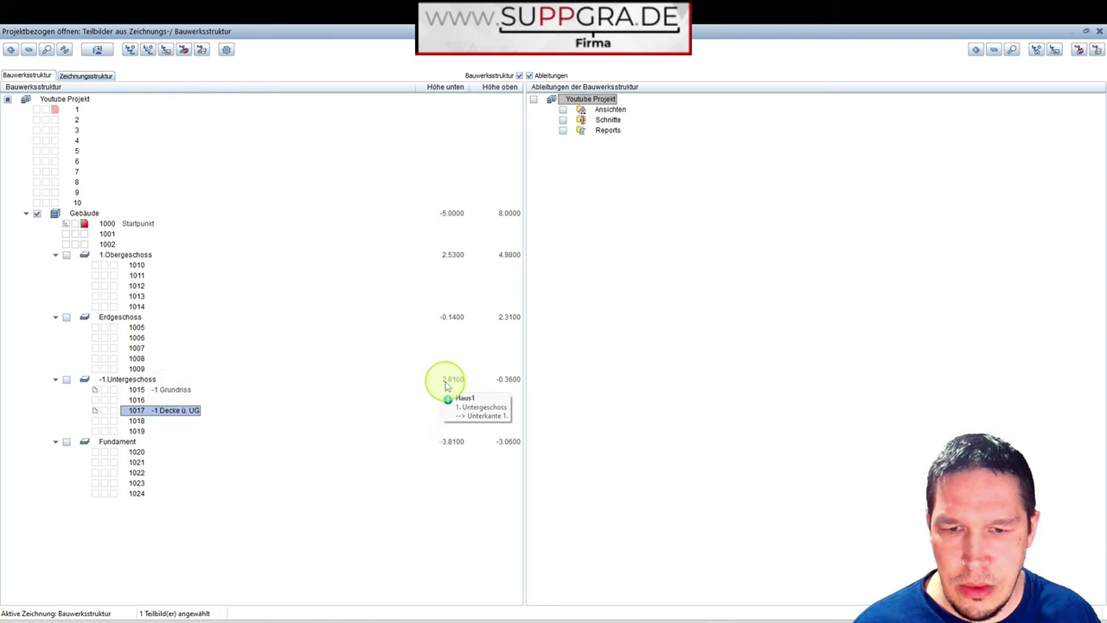
pyautogui.moveTo(510, 386)
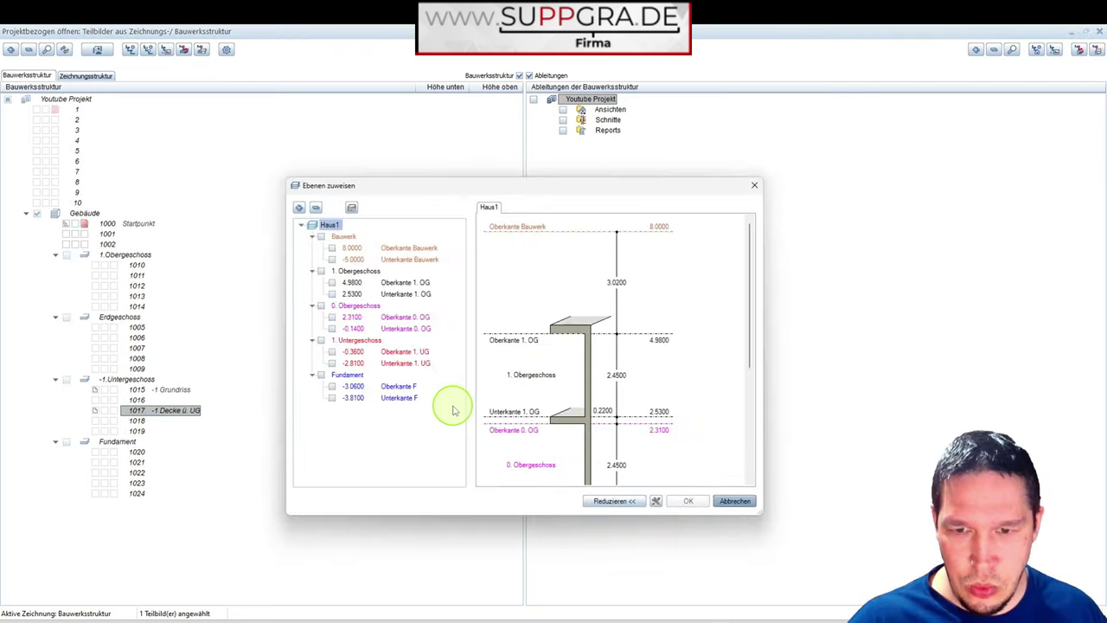
pyautogui.click(331, 352)
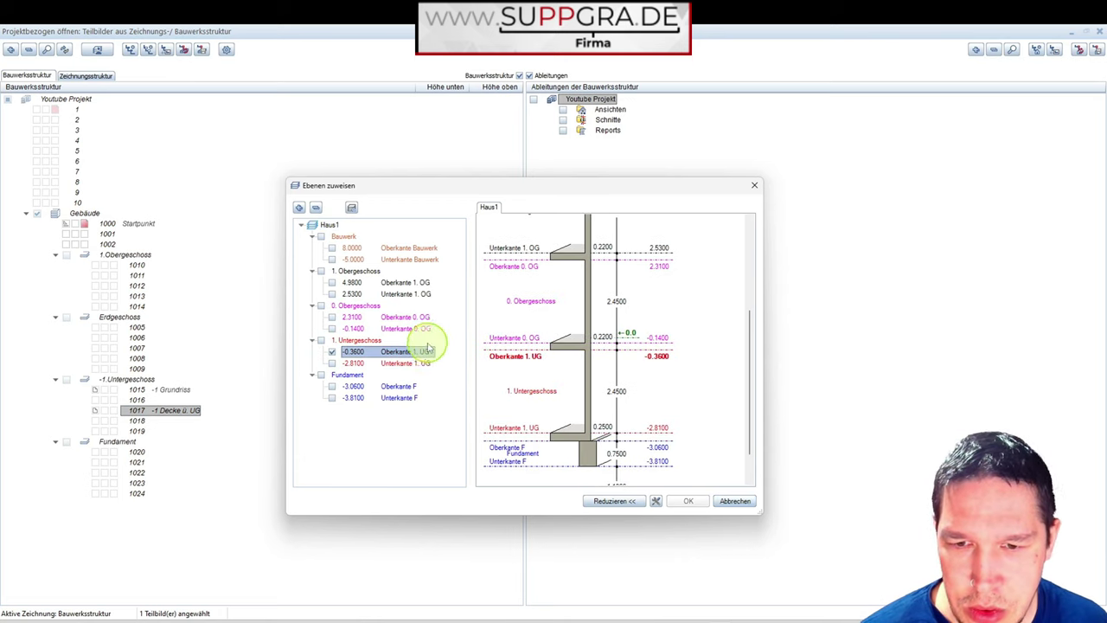
pyautogui.click(332, 329)
pyautogui.click(396, 330)
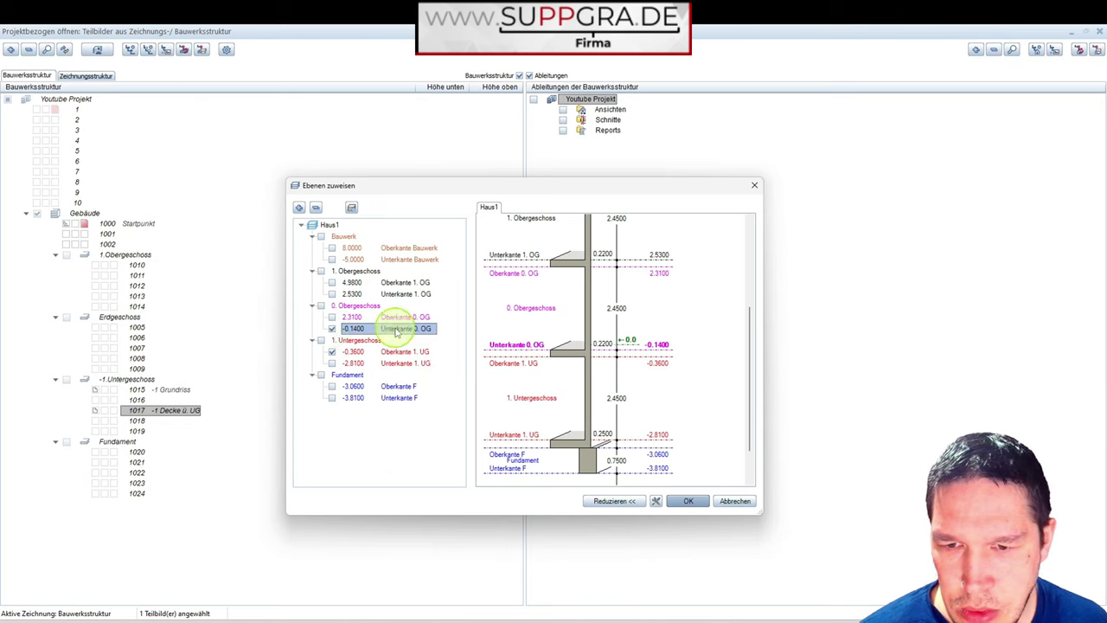
pyautogui.click(691, 503)
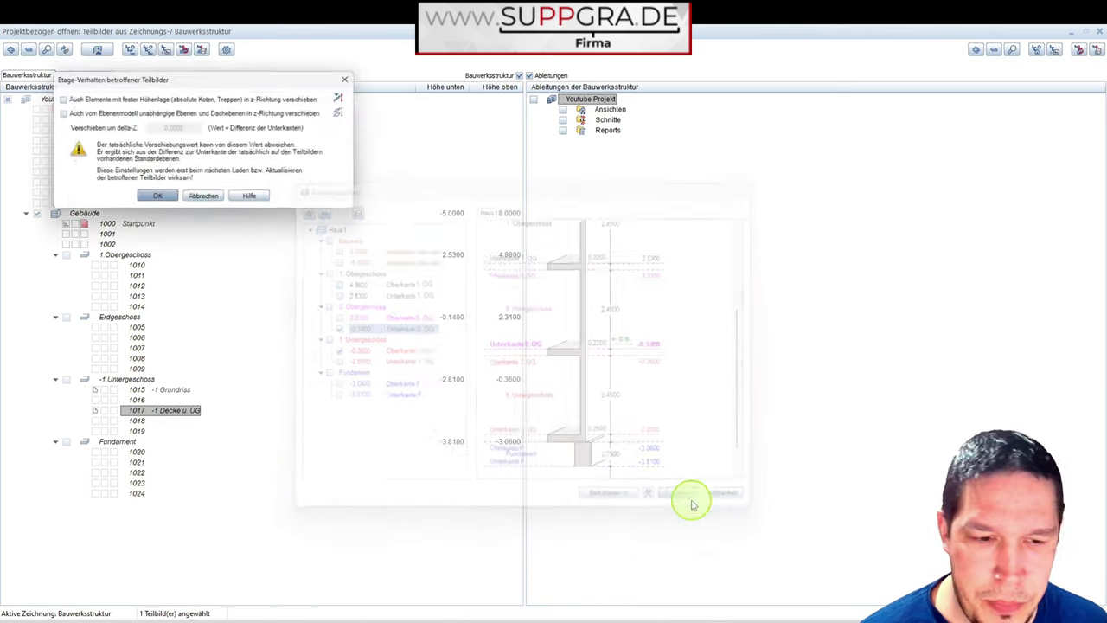
pyautogui.click(158, 198)
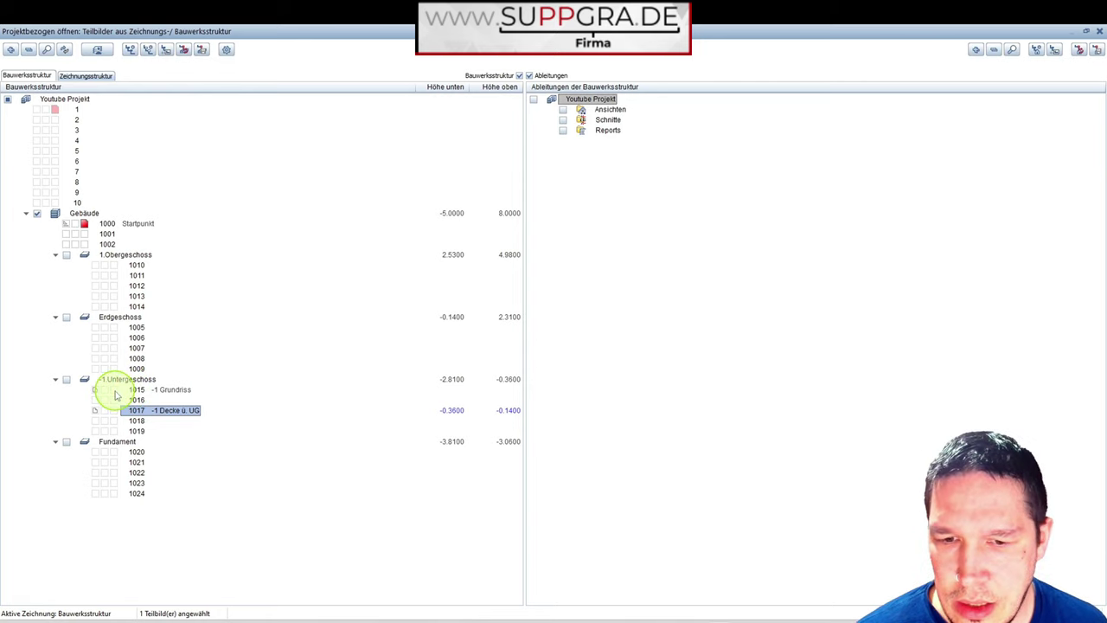
# Make drawing file 1015 "-1 Grundriss" the active one, set 1000 Startpunkt to passive in the background, and close the building structure.
pyautogui.click(156, 391)
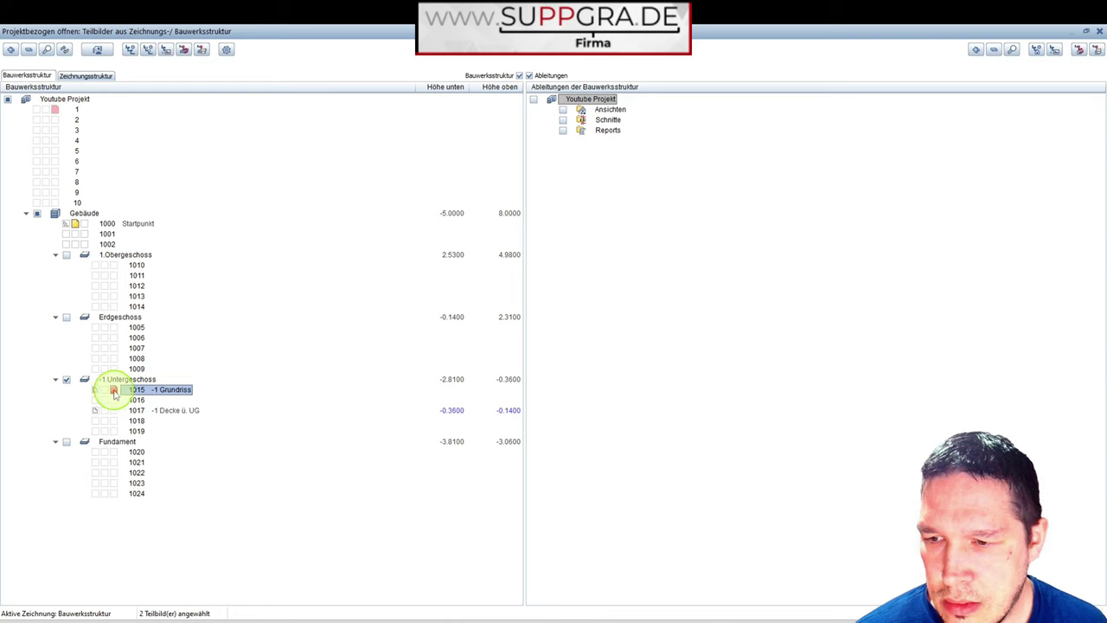
pyautogui.click(69, 225)
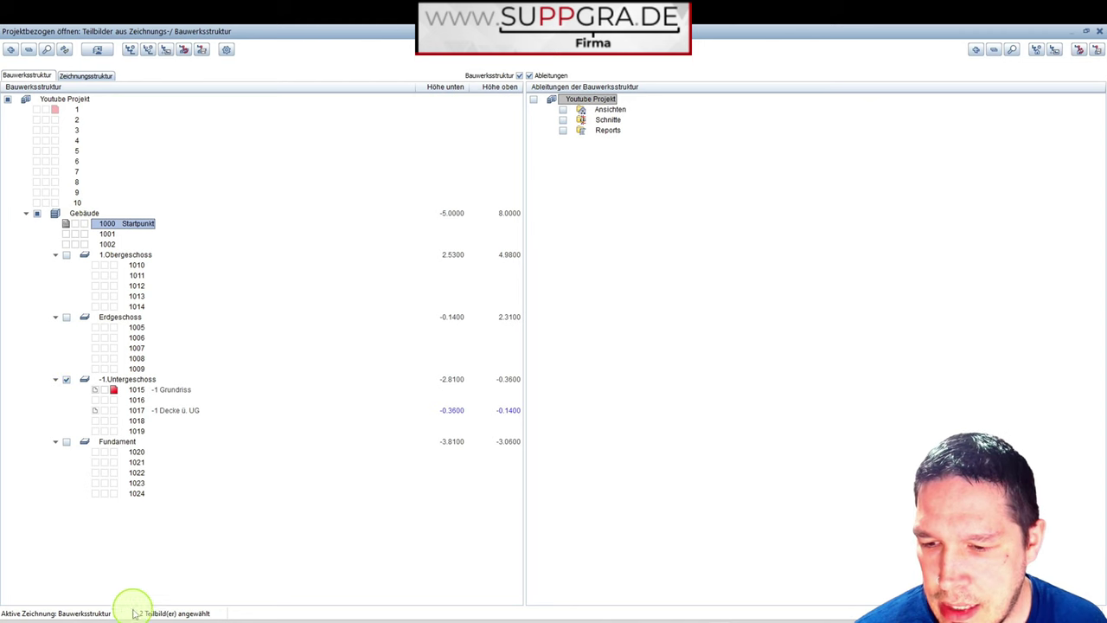
pyautogui.press('Return')
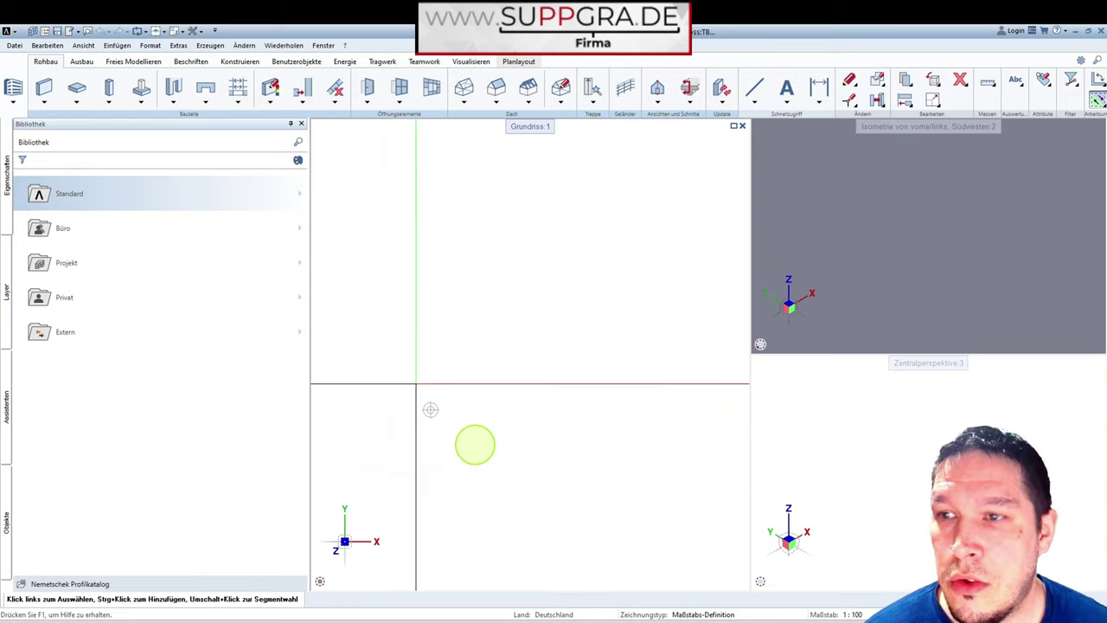
# Fit the plan view to the target point, close the Zentralperspektive viewport, and fit the isometric view.
pyautogui.click(333, 582)
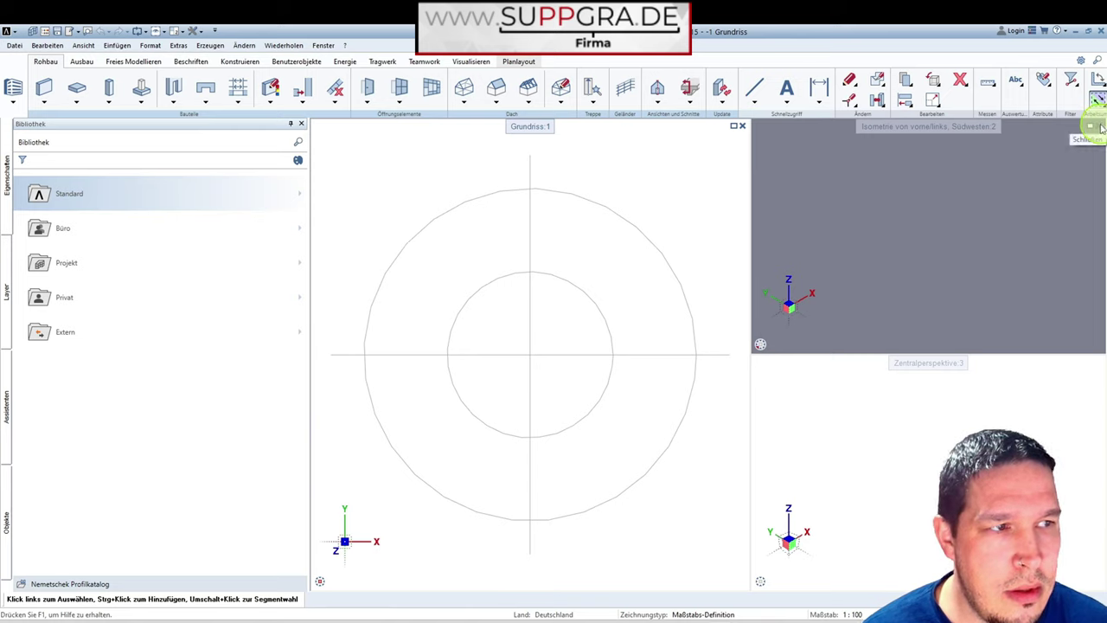
pyautogui.click(1098, 363)
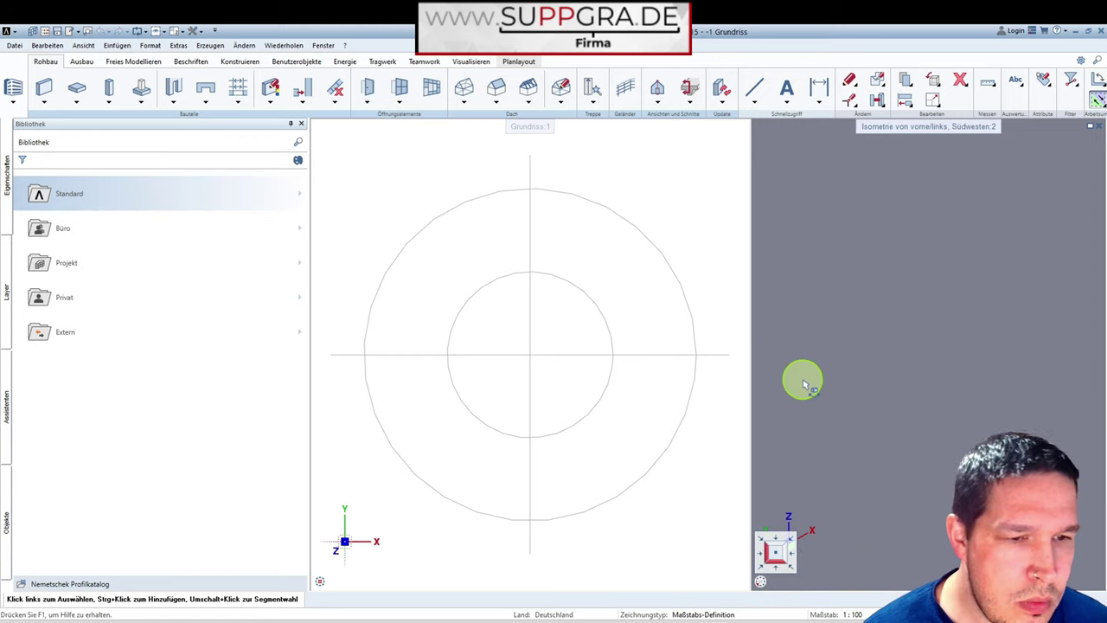
pyautogui.click(800, 581)
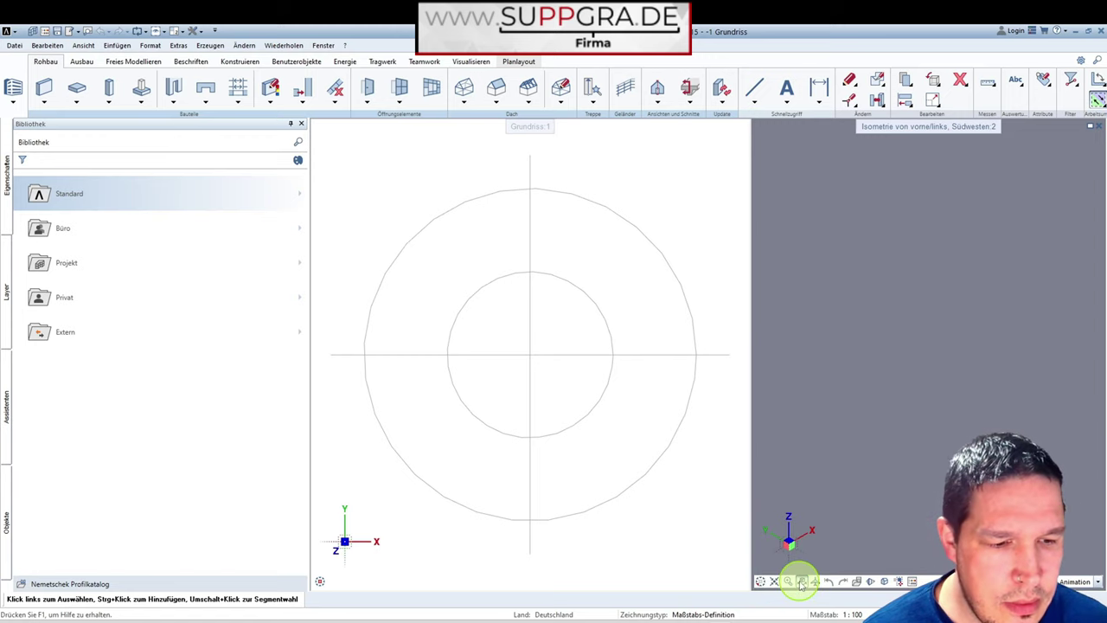
# In the isometric view's Umgebung settings, set the Hintergrund type to Farbe and turn off the Virtuelle Grundebene.
pyautogui.rightClick(885, 292)
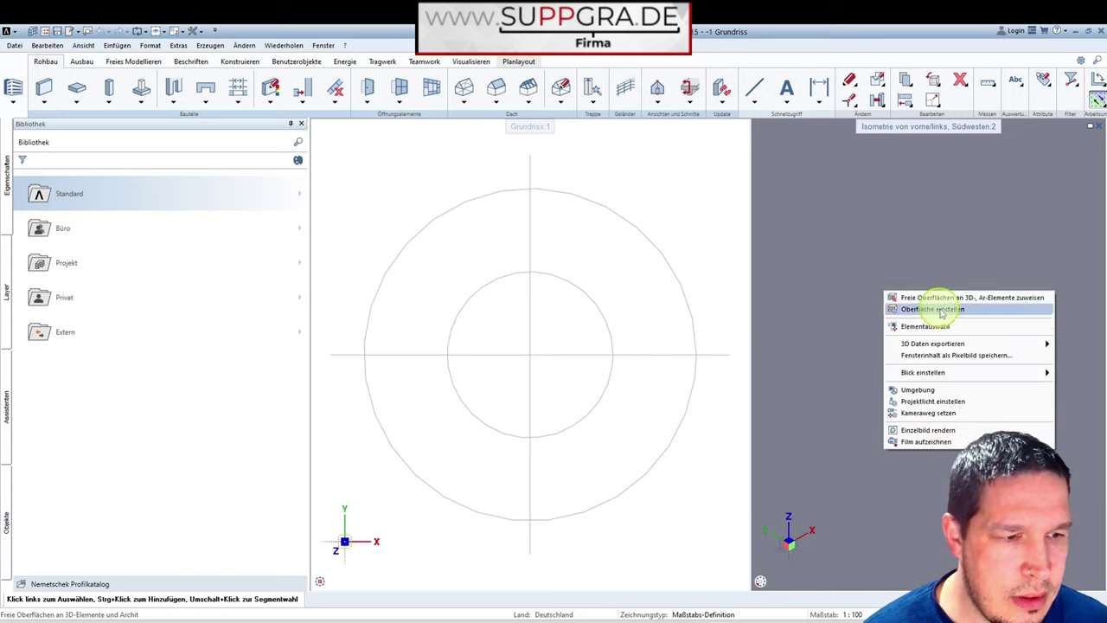
pyautogui.click(948, 392)
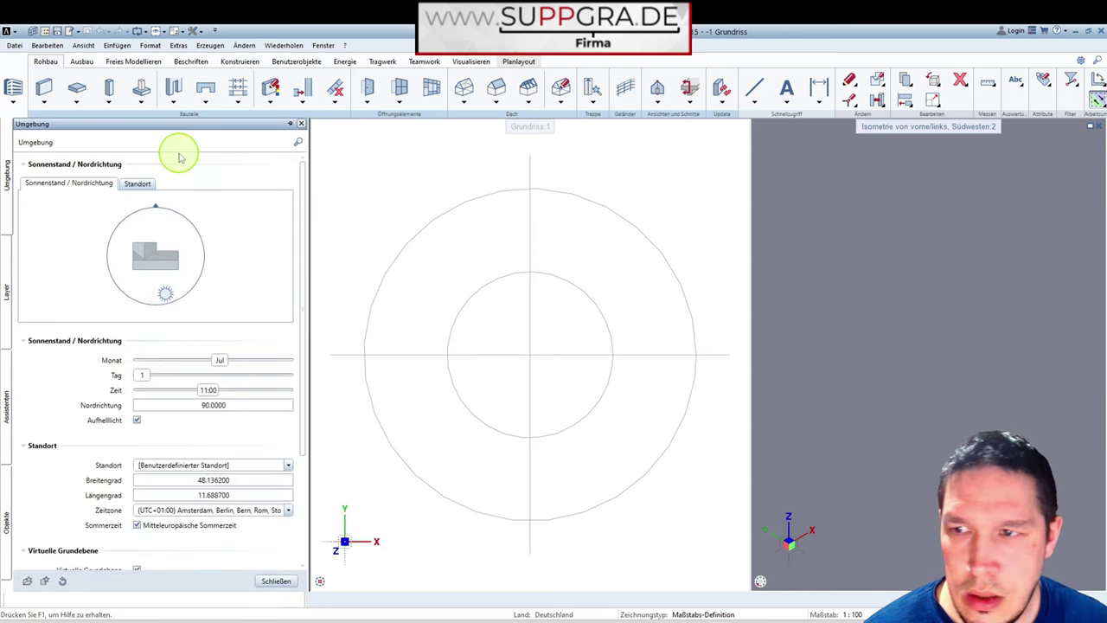
pyautogui.scroll(-3, 189, 439)
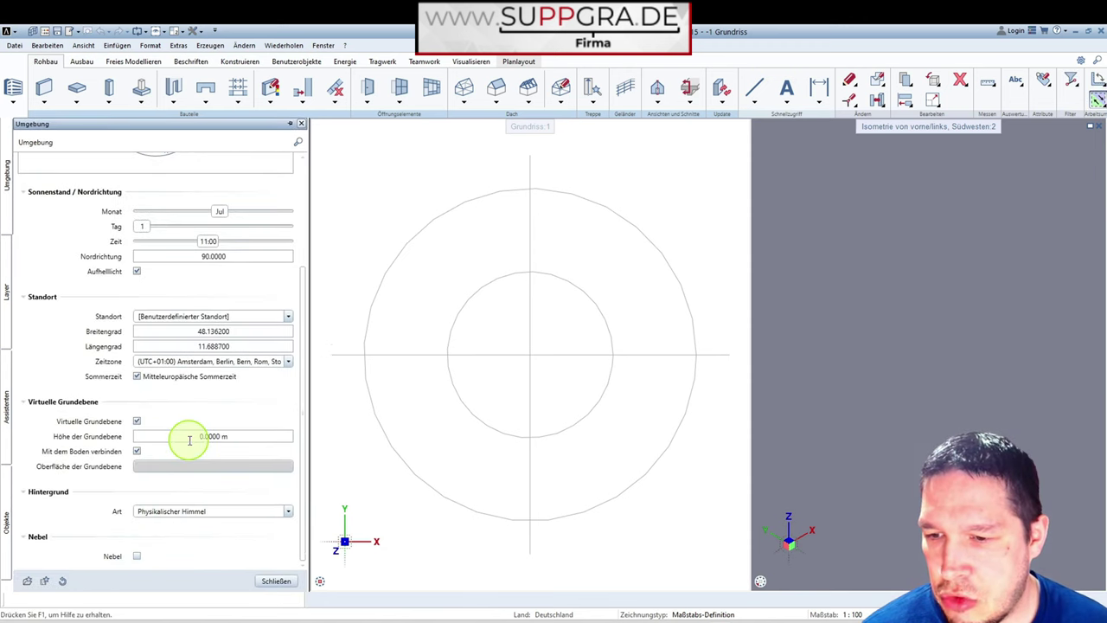
pyautogui.click(288, 511)
pyautogui.click(147, 523)
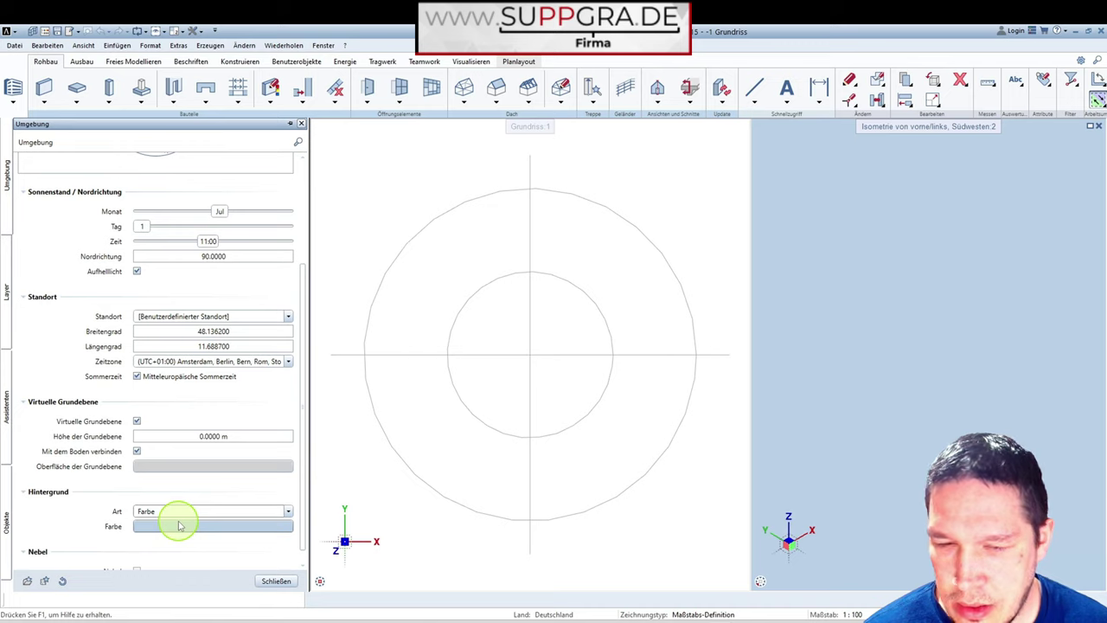
pyautogui.click(137, 421)
pyautogui.click(281, 583)
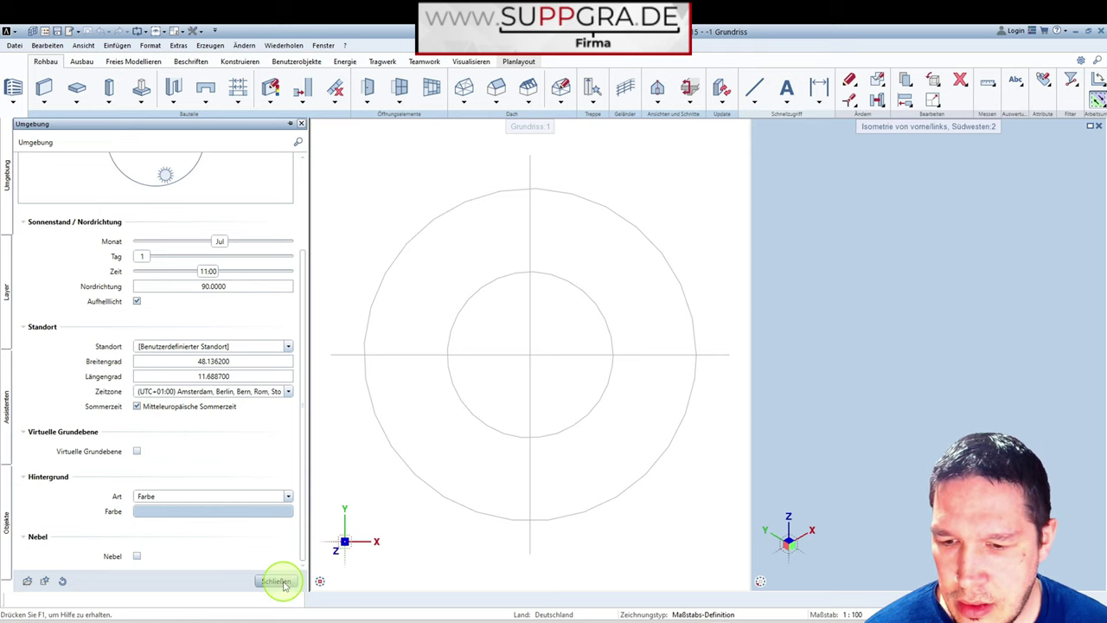
# Start a rectangular wall and set its number of layers to 2 in the wall properties.
pyautogui.click(44, 89)
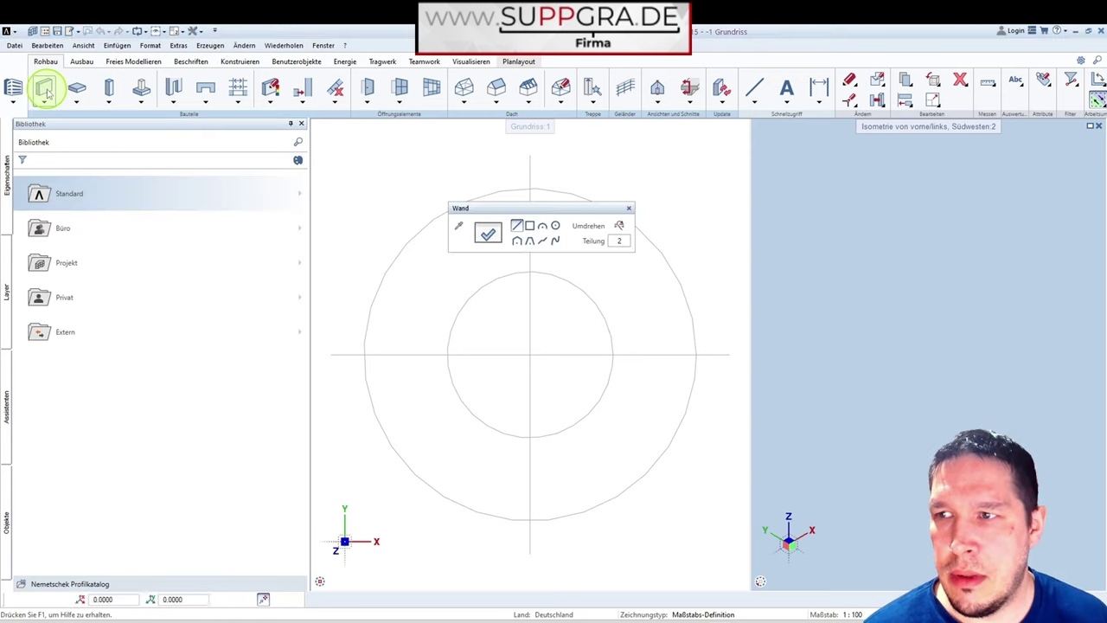
pyautogui.moveTo(496, 211); pyautogui.dragTo(651, 143)
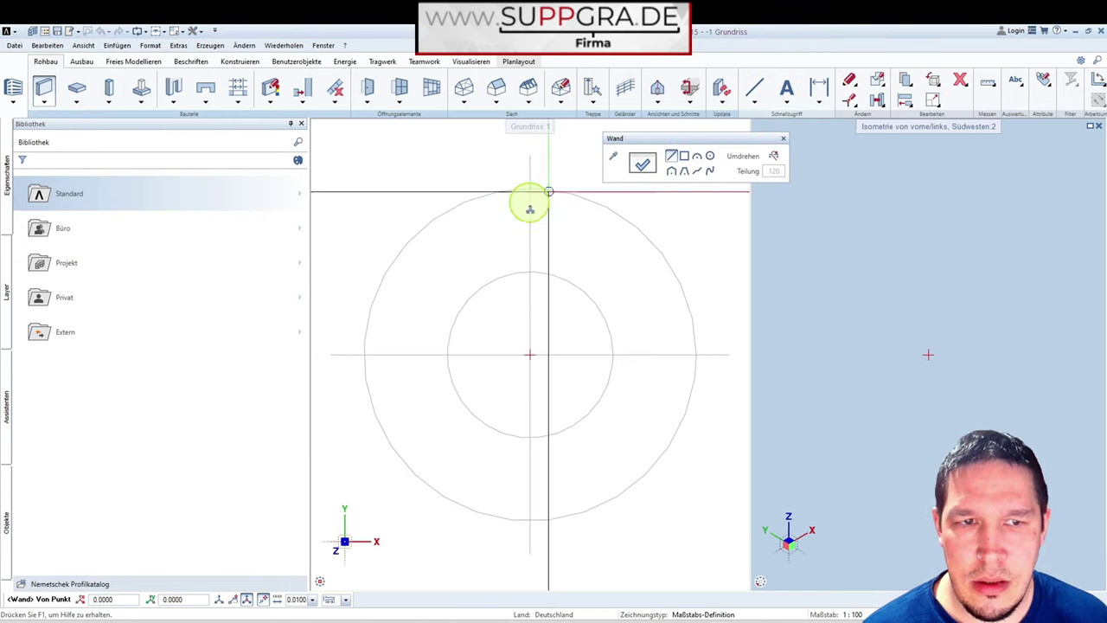
pyautogui.click(683, 157)
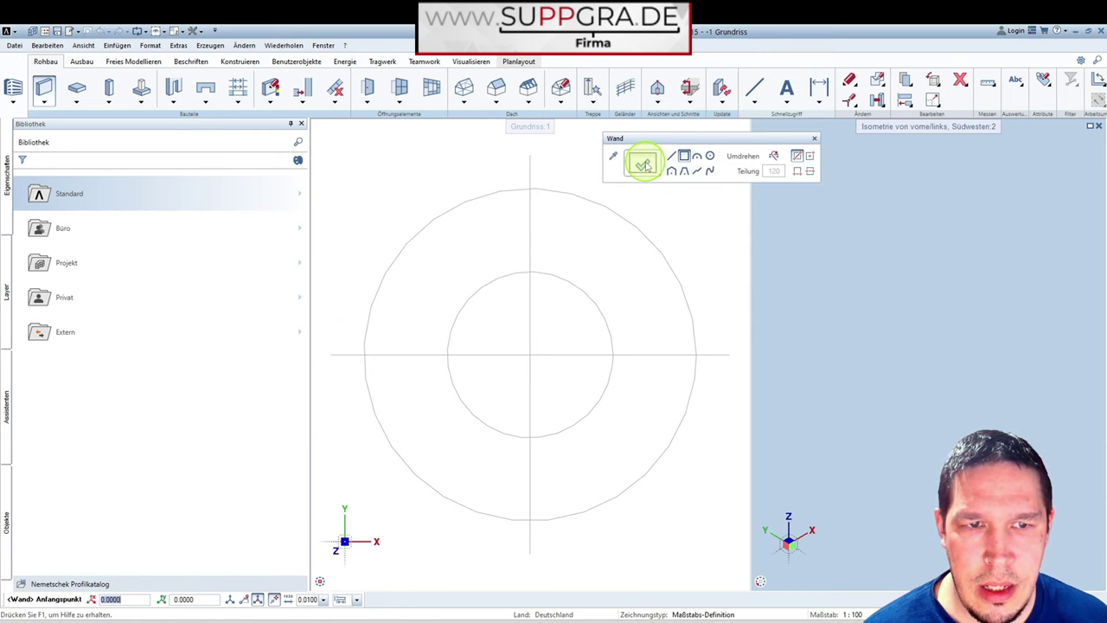
pyautogui.click(643, 164)
pyautogui.click(363, 179)
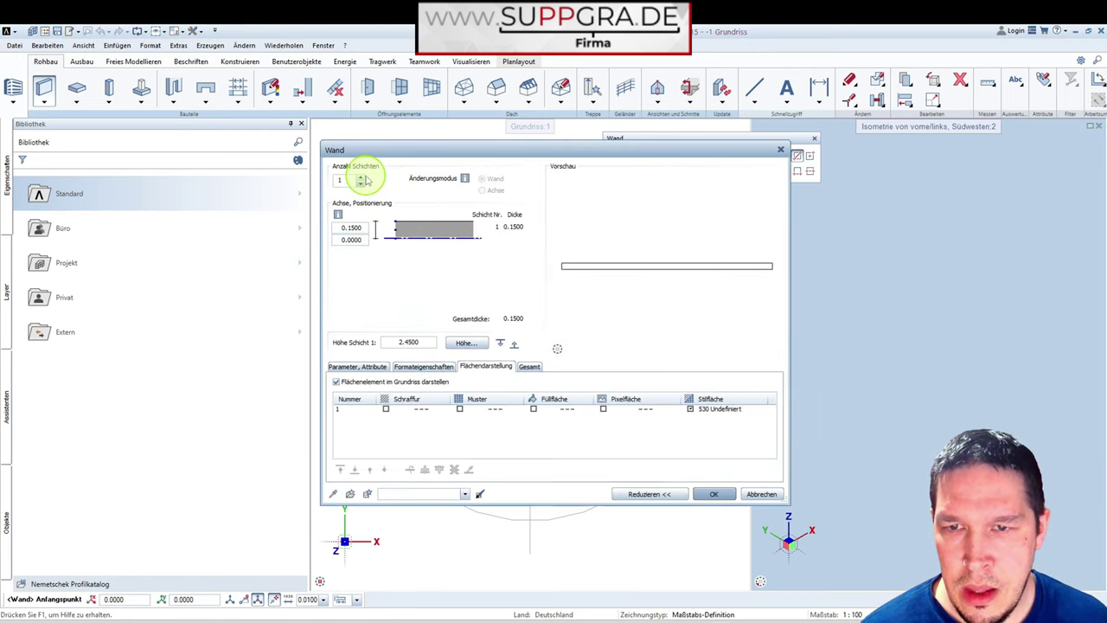
pyautogui.click(363, 177)
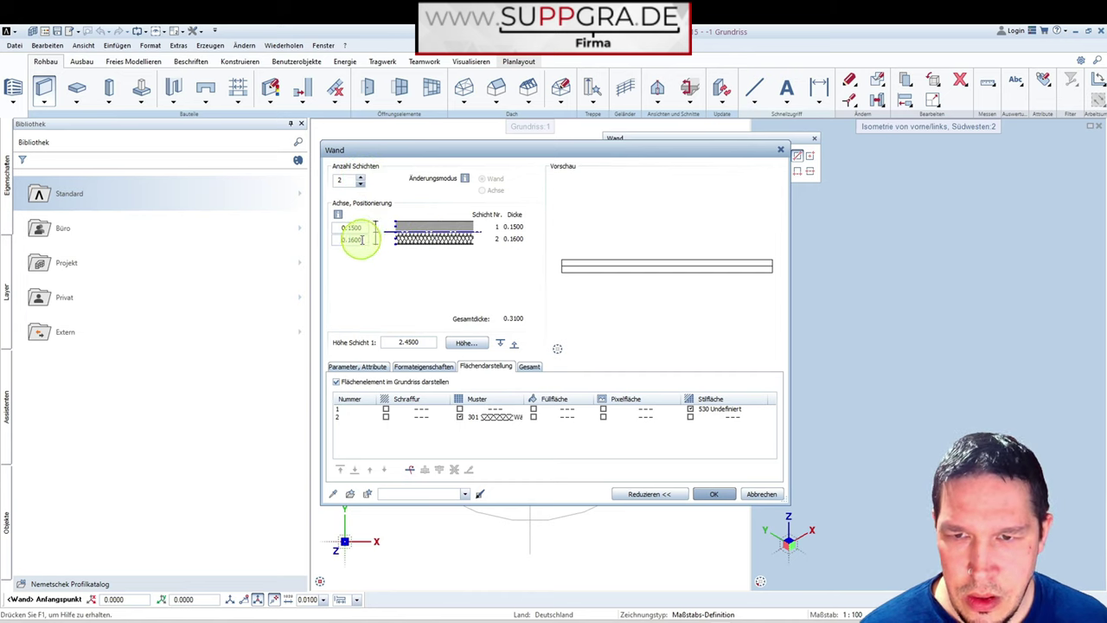
pyautogui.click(373, 236)
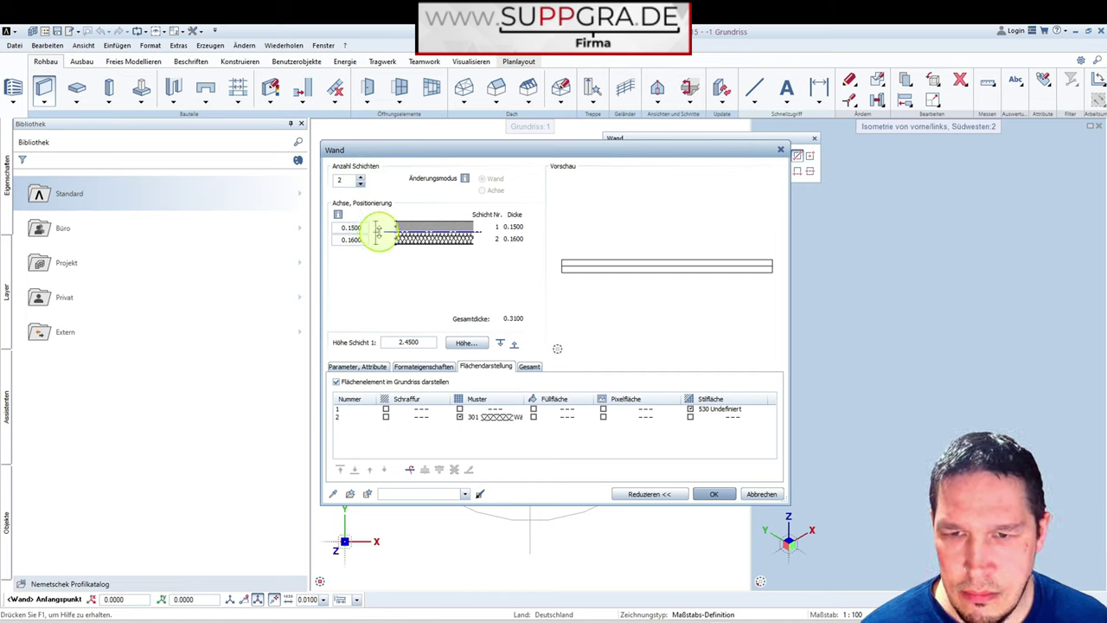
# Set the wall thickness to 0.25 for layer 1 and 0.12 for layer 2.
pyautogui.click(358, 367)
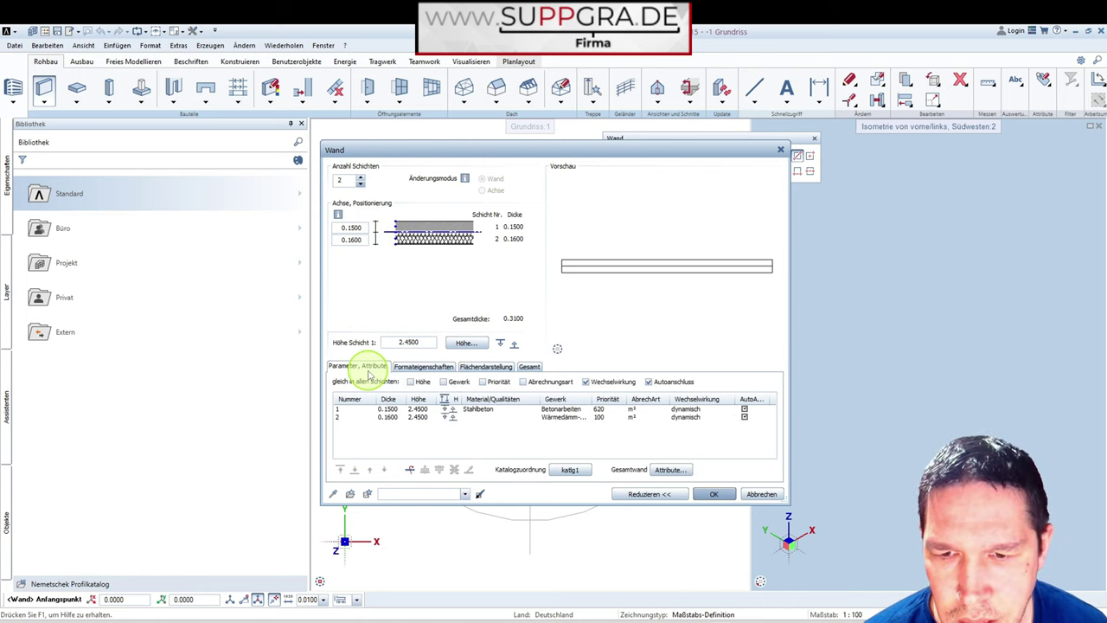
pyautogui.click(394, 415)
pyautogui.click(418, 425)
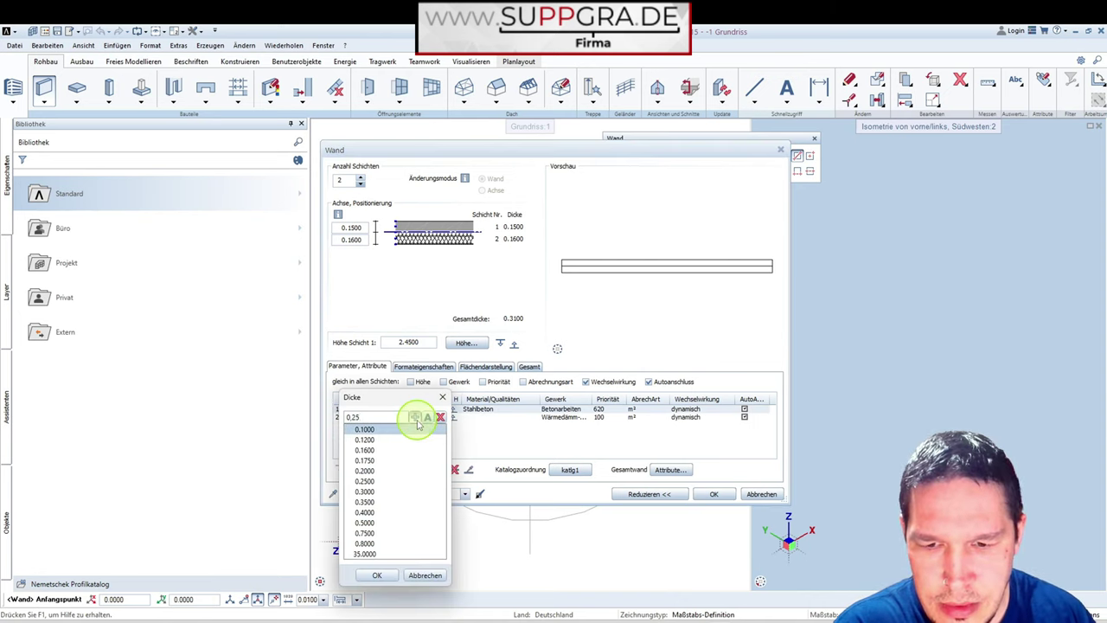
pyautogui.press('Return')
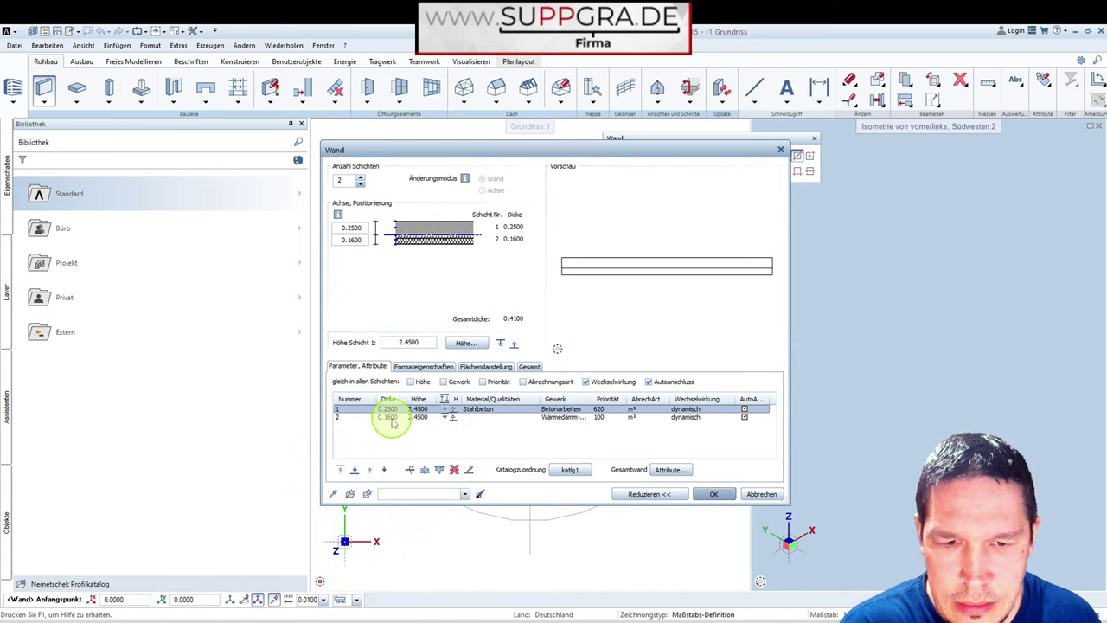
pyautogui.click(391, 418)
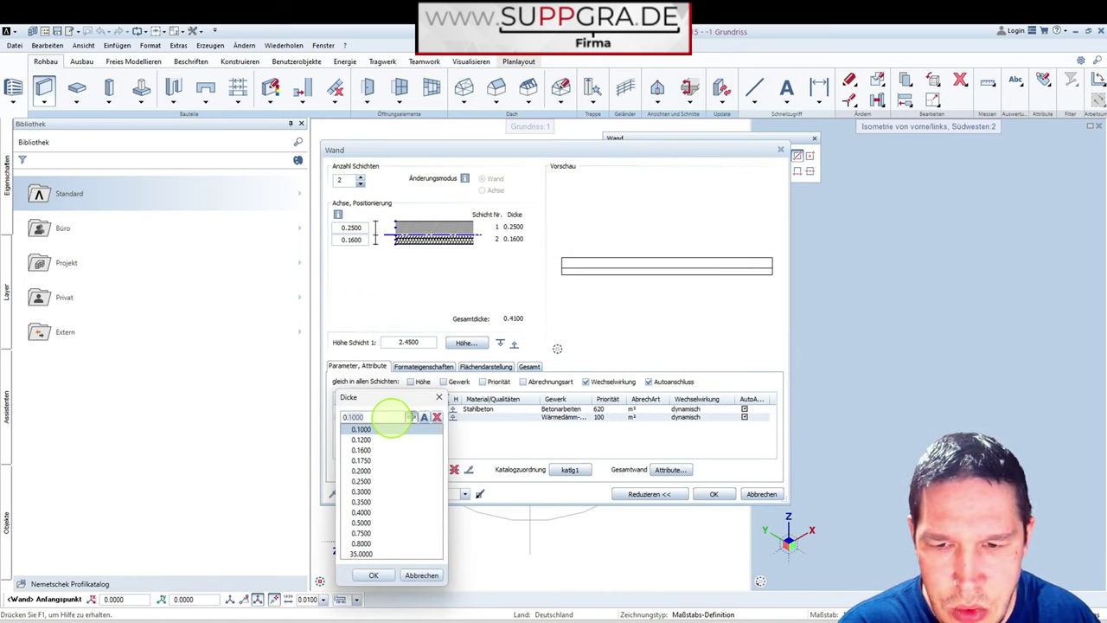
pyautogui.write('0,12')
pyautogui.press('Return')
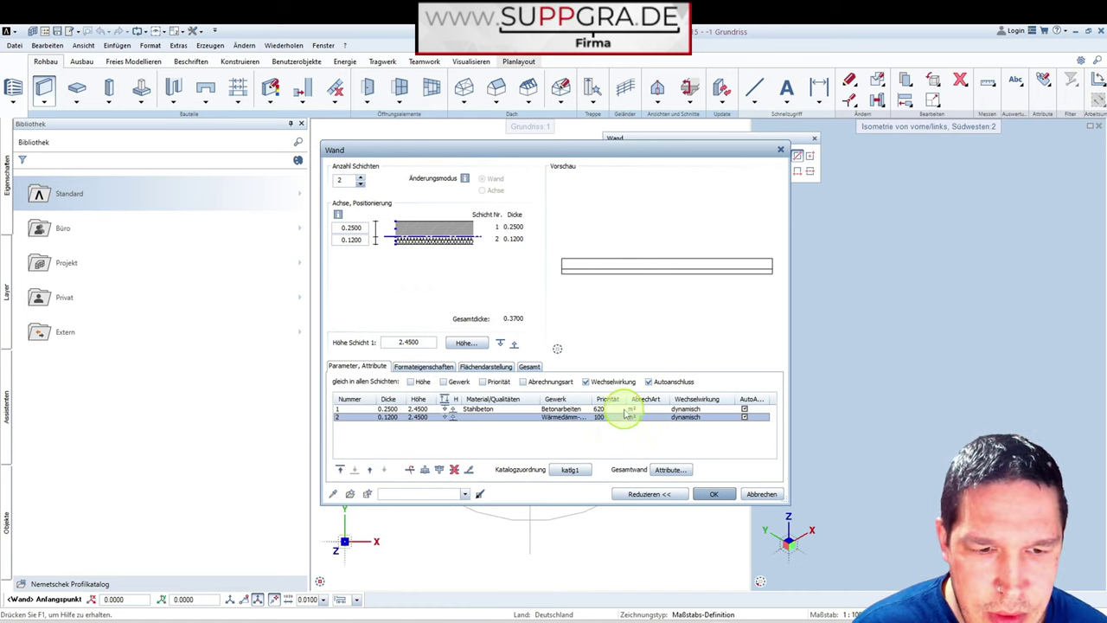
# Assign the surface Panel_Concrete001 from the office library's Materials, Concrete, Panel folder to wall layer 1.
pyautogui.click(428, 366)
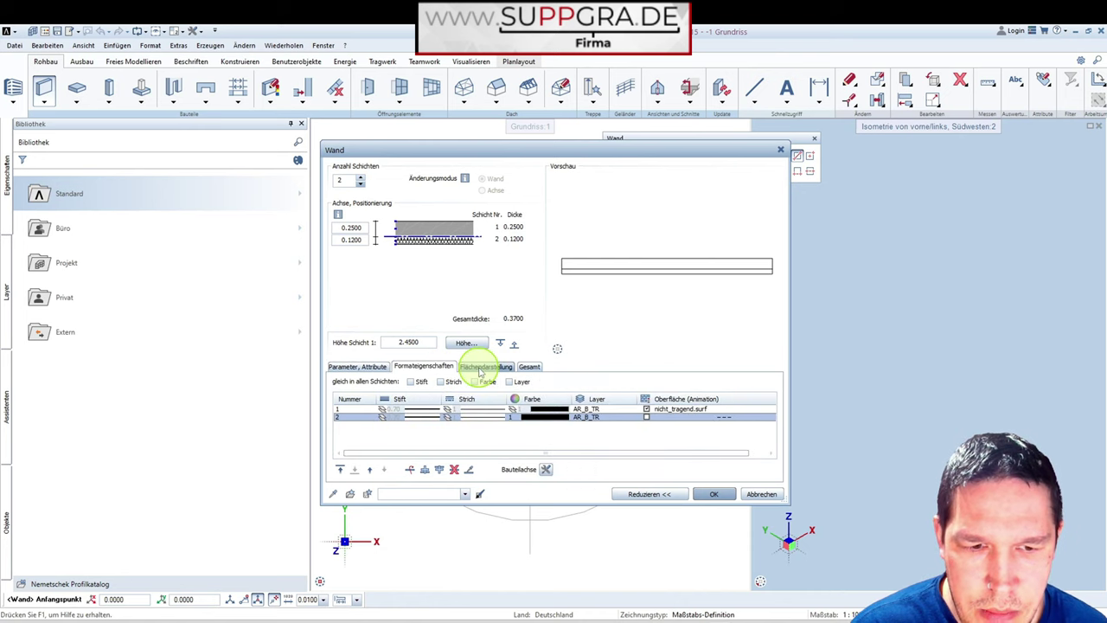
pyautogui.click(684, 414)
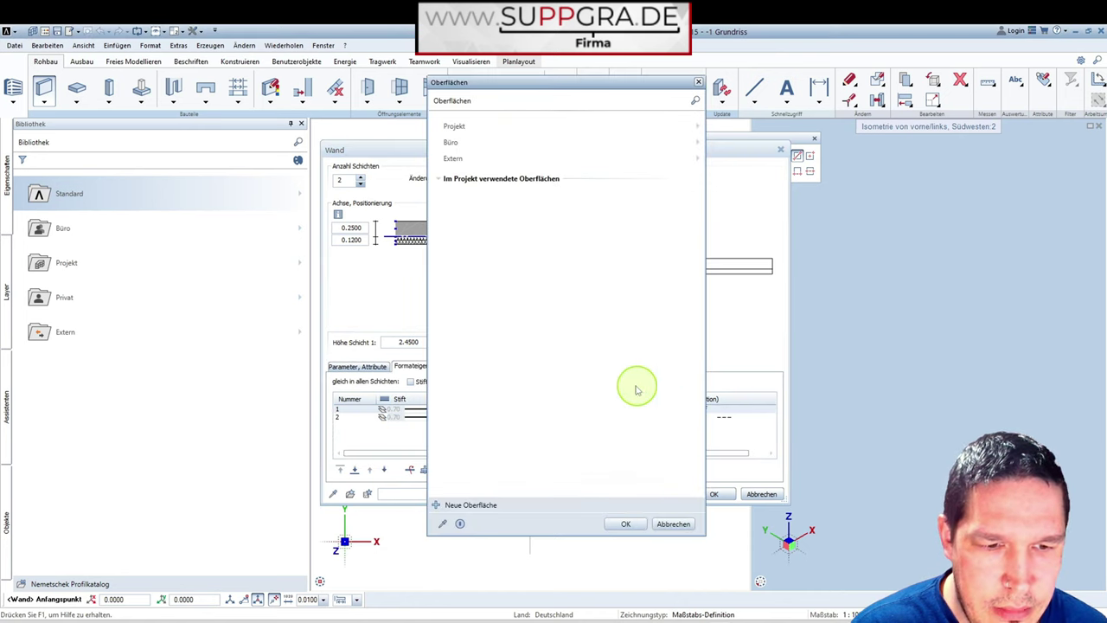
pyautogui.click(456, 144)
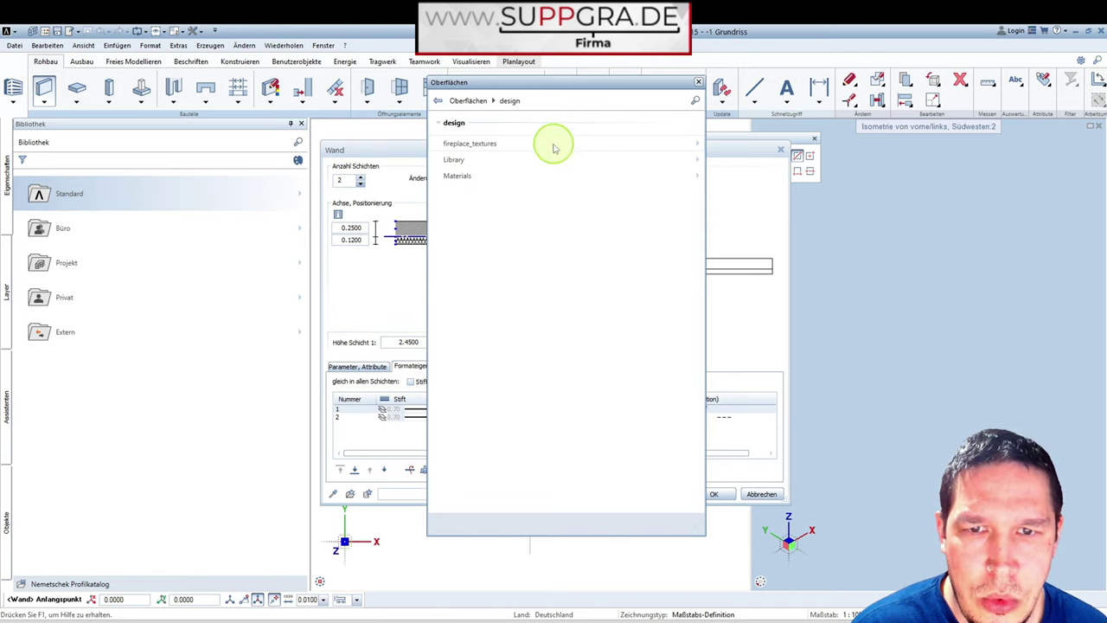
pyautogui.click(463, 176)
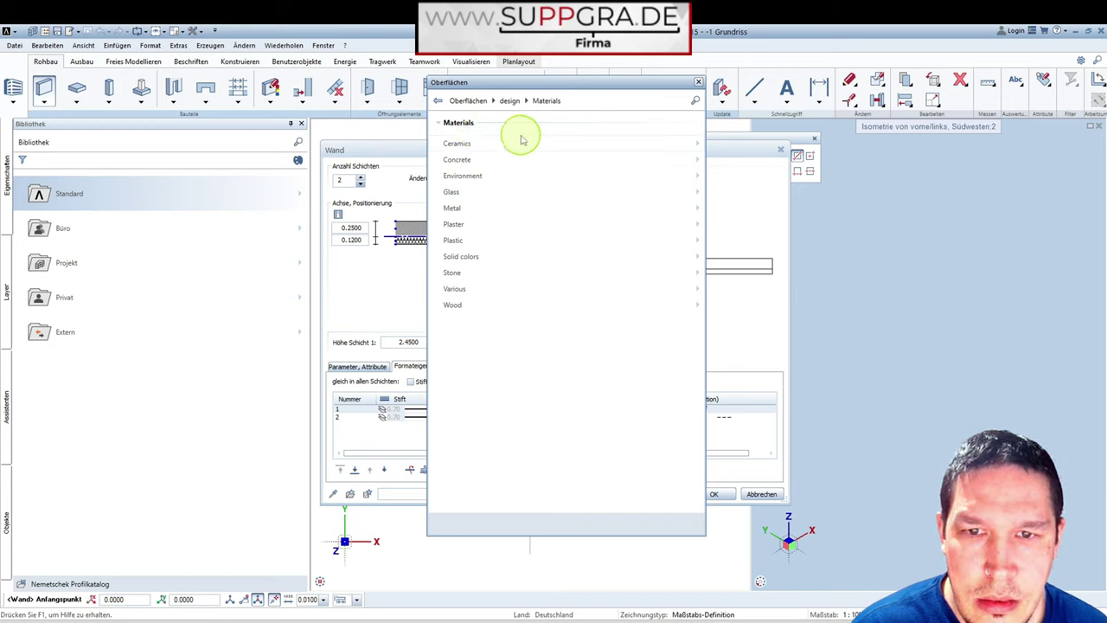
pyautogui.click(481, 158)
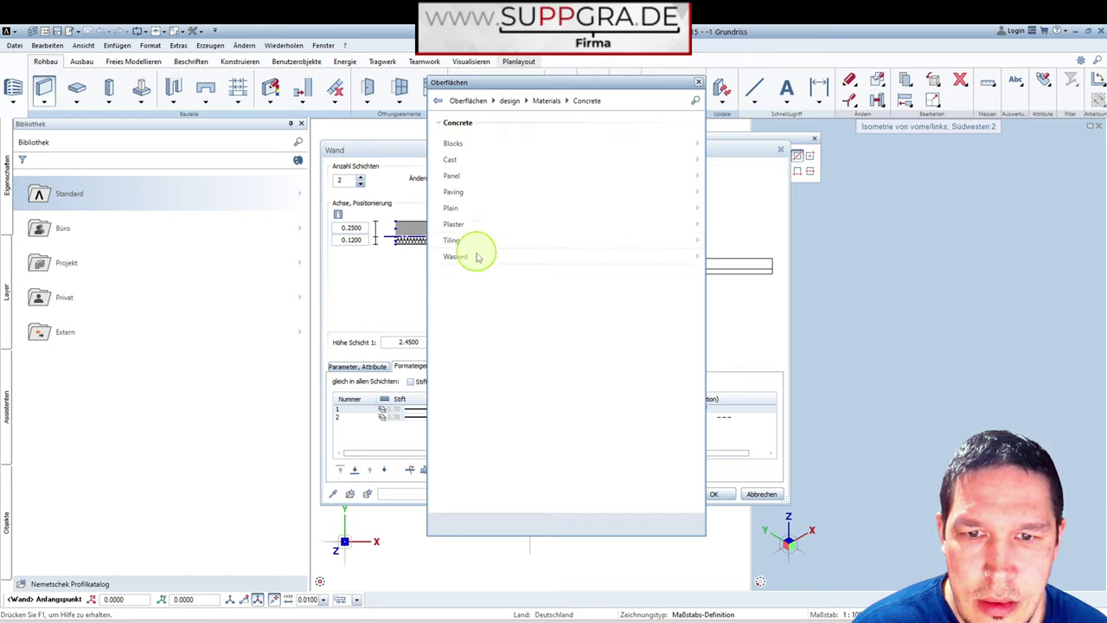
pyautogui.click(478, 177)
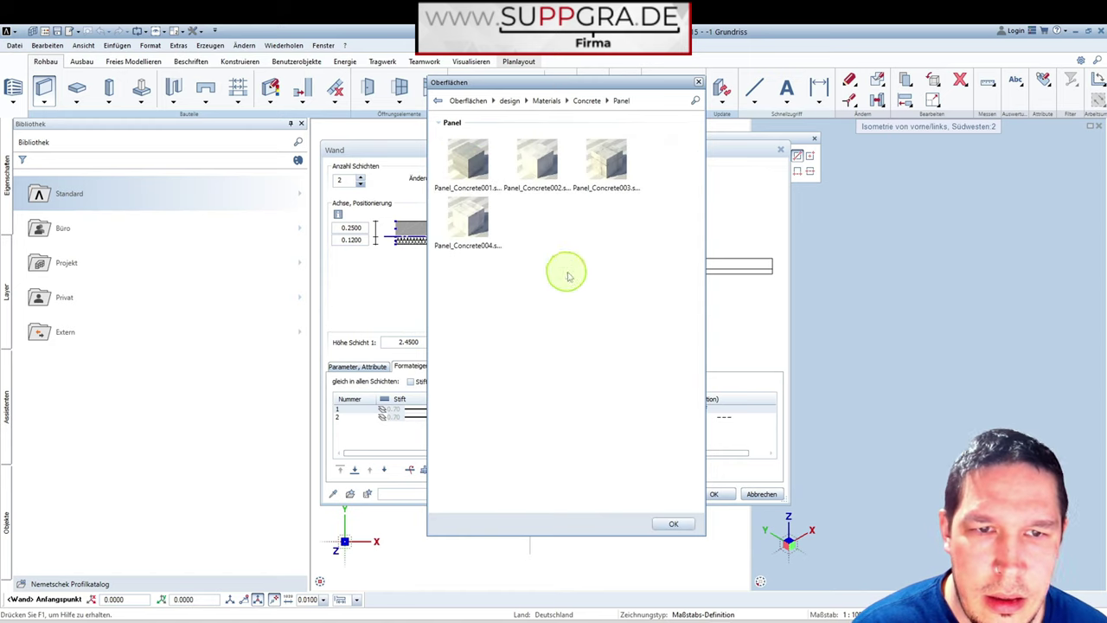
pyautogui.doubleClick(467, 167)
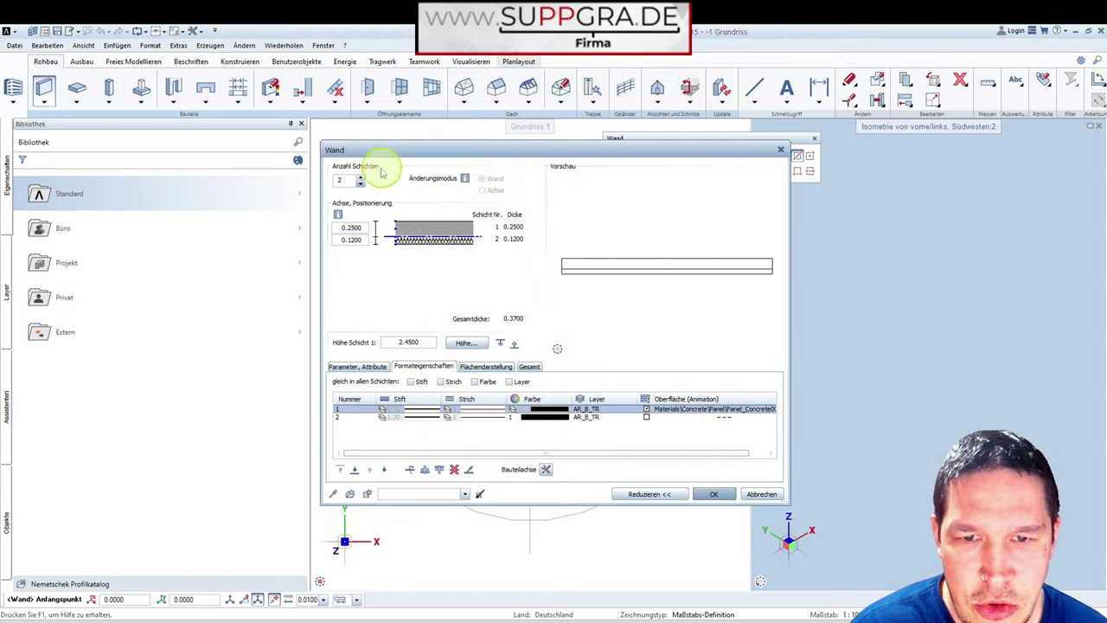
# Set the Stilfläche of wall layer 1 to 301 Beton bewehrt and confirm the wall properties.
pyautogui.click(485, 366)
pyautogui.click(723, 413)
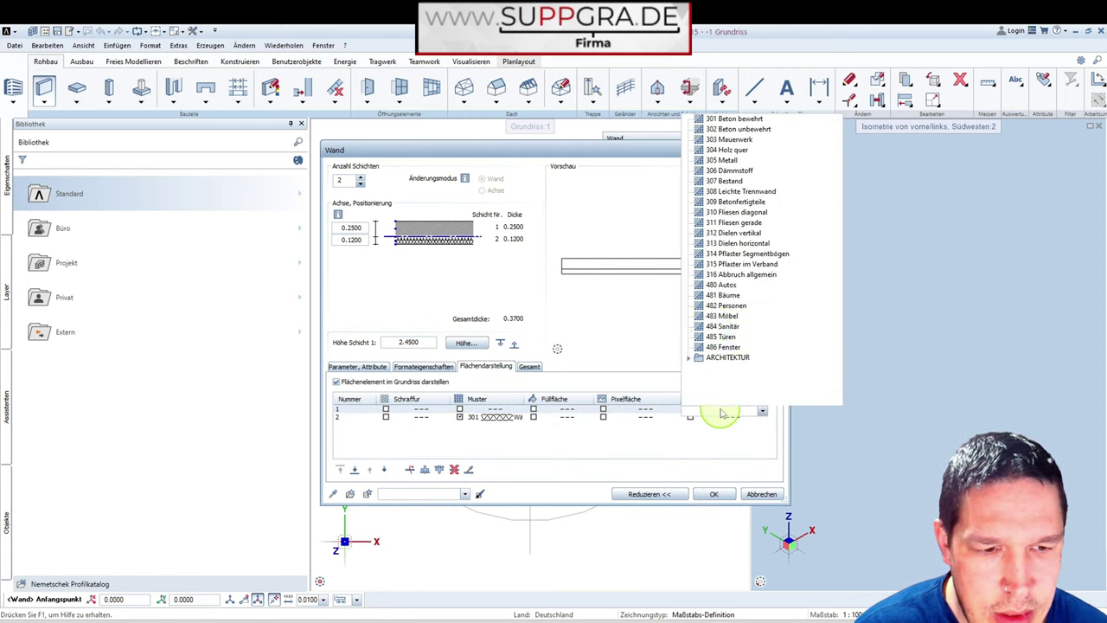
pyautogui.click(737, 119)
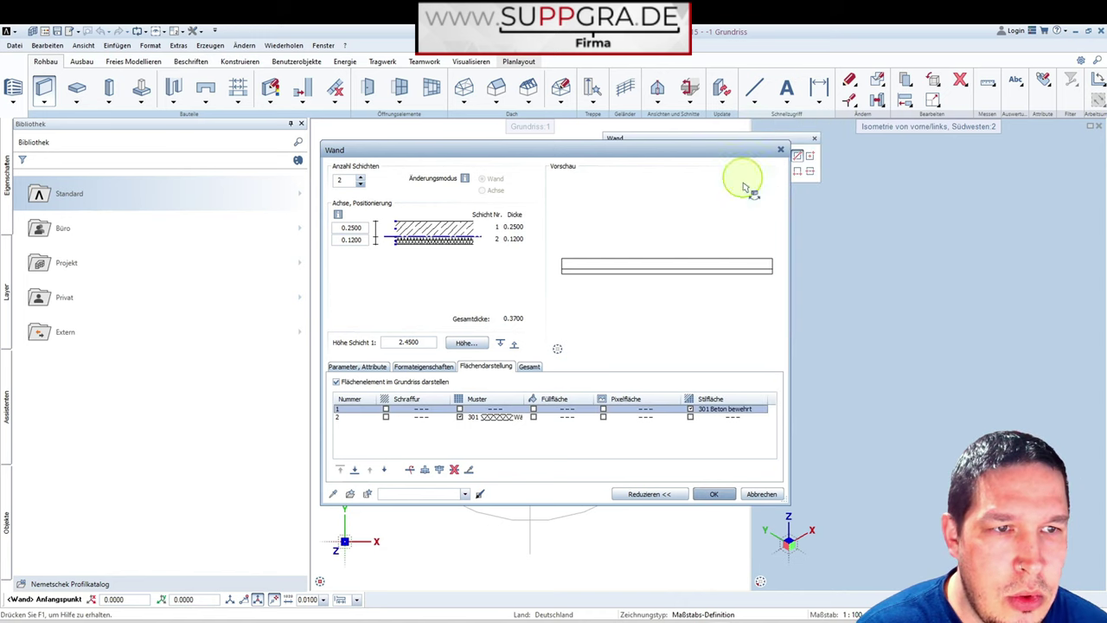
pyautogui.click(714, 494)
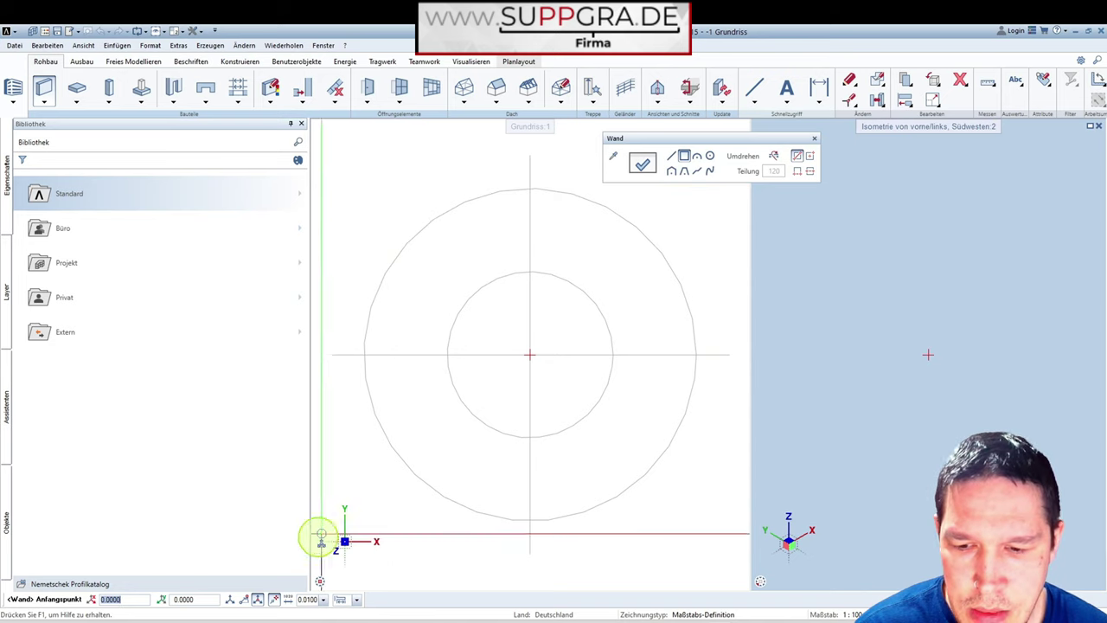
# Draw the rectangular two-layer walls from the start point, flipping the layer order and placing the diagonal point at 10 by 8 m.
pyautogui.click(233, 602)
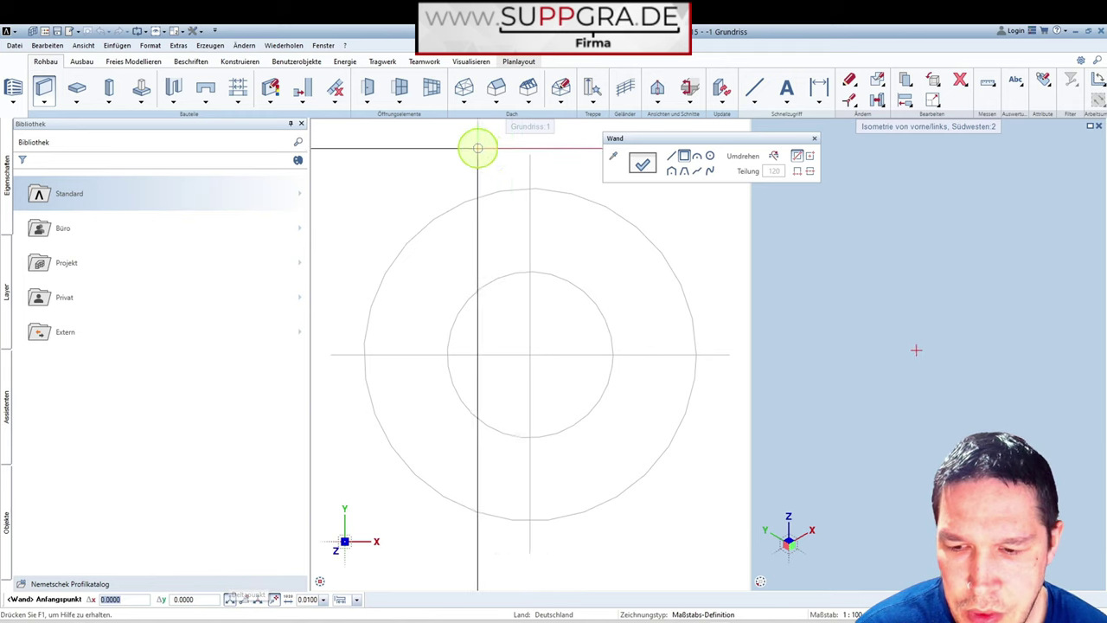
pyautogui.click(531, 351)
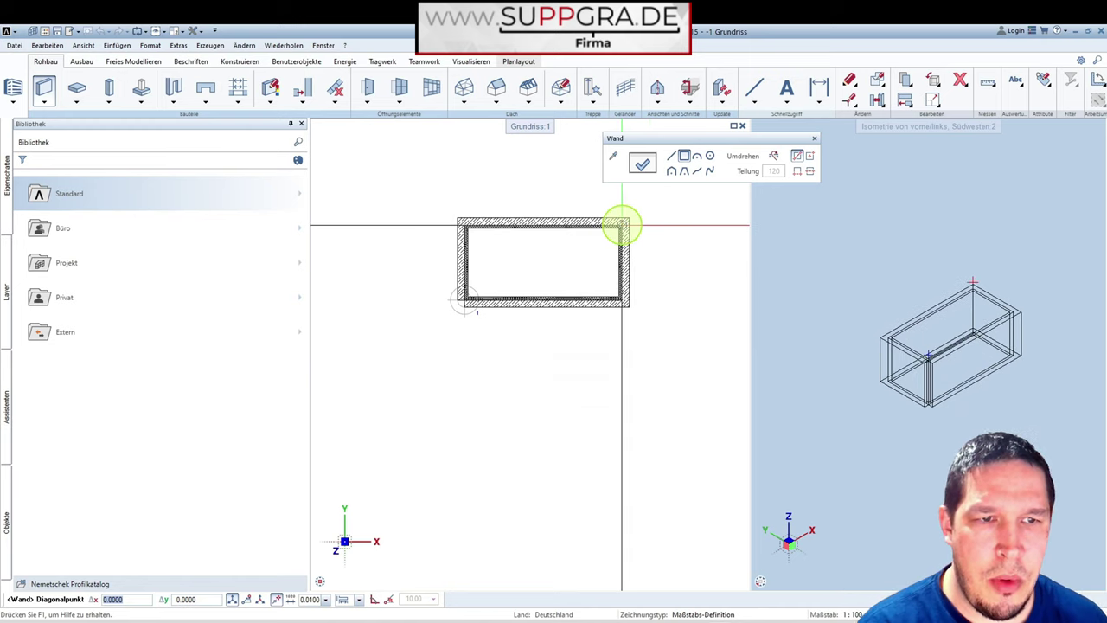
pyautogui.click(775, 157)
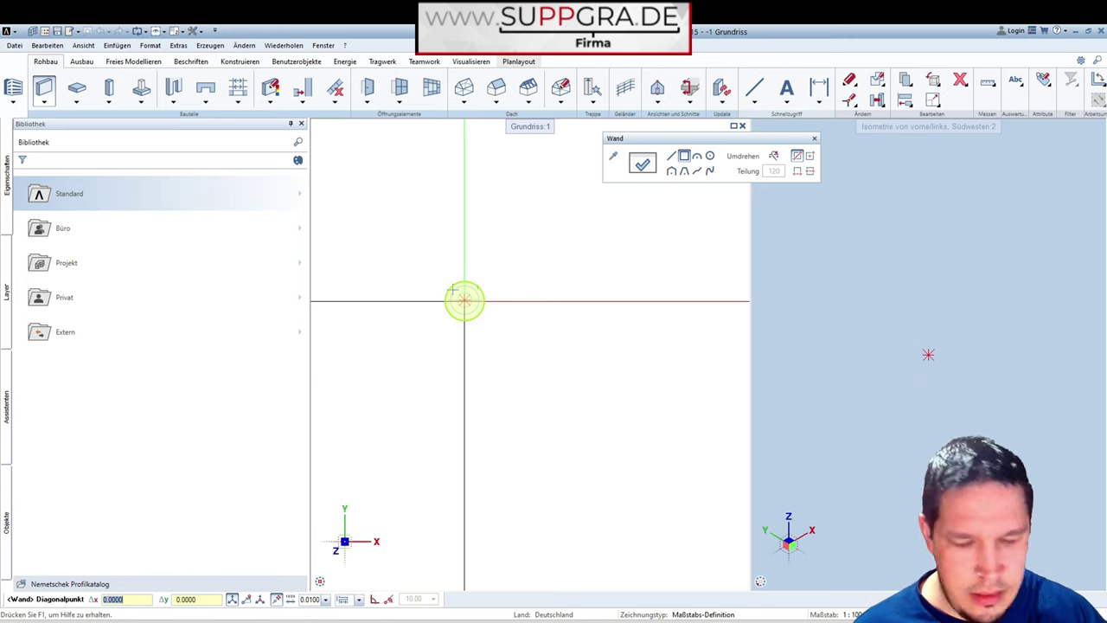
pyautogui.write('10')
pyautogui.press('Tab')
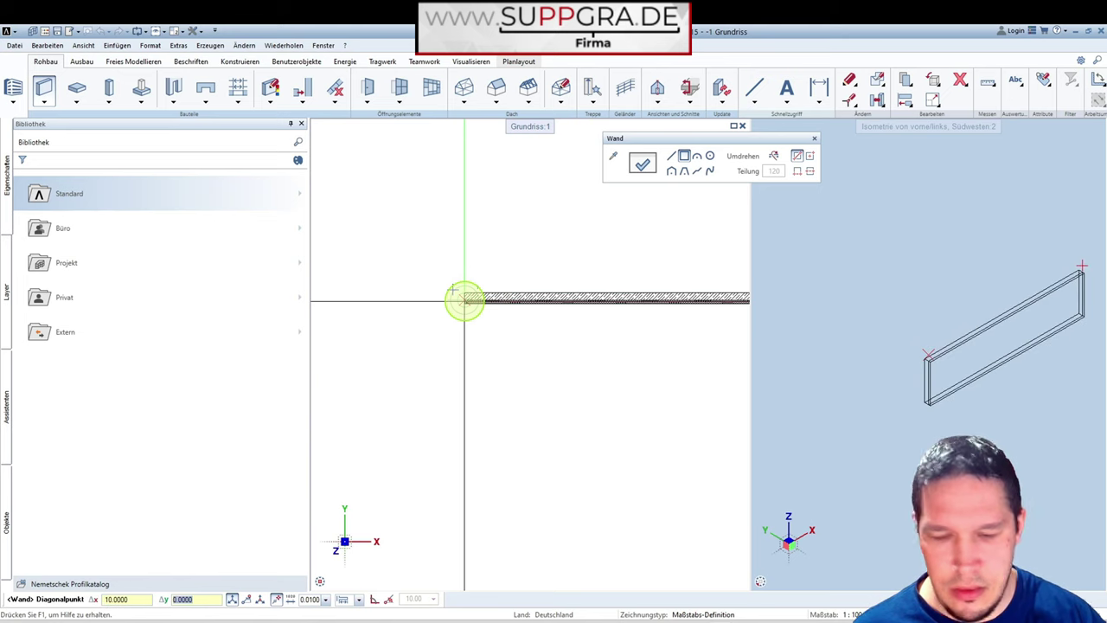
pyautogui.write('8')
pyautogui.press('Return')
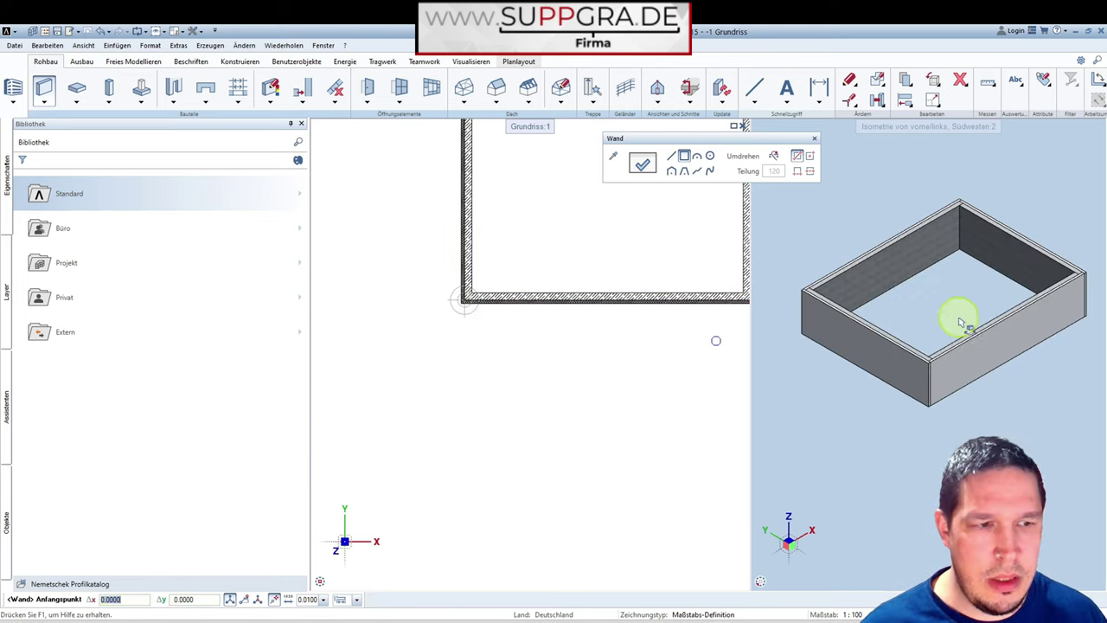
# Examine the walls and their concrete surface in the isometric view, end the wall command and fit both views to the model.
pyautogui.scroll(5, 983, 334)
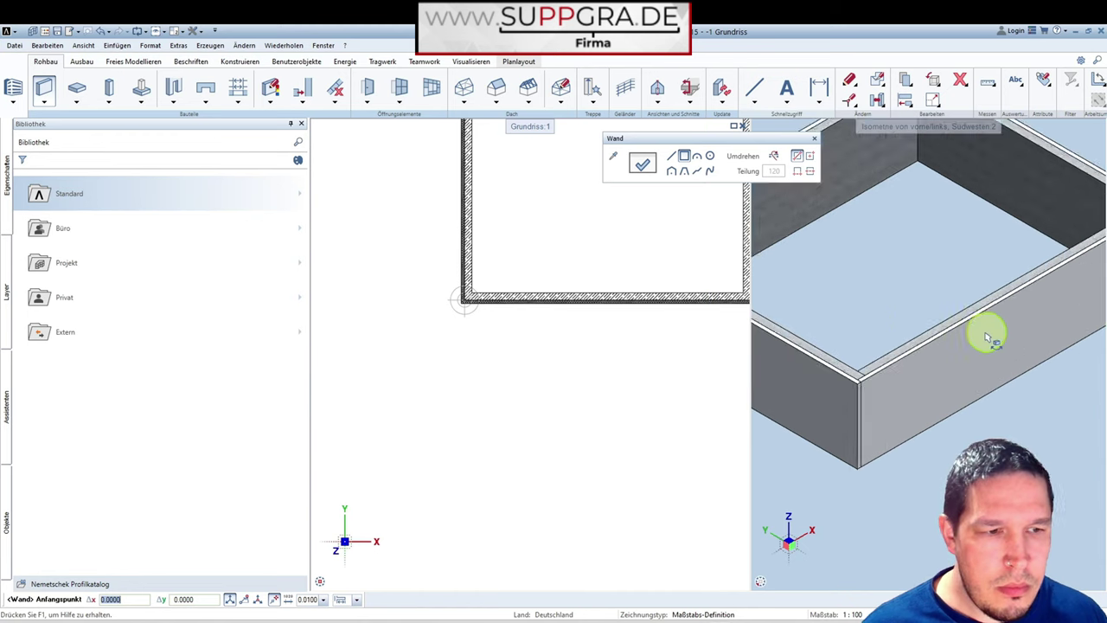
pyautogui.scroll(-5, 926, 415)
pyautogui.scroll(3, 992, 250)
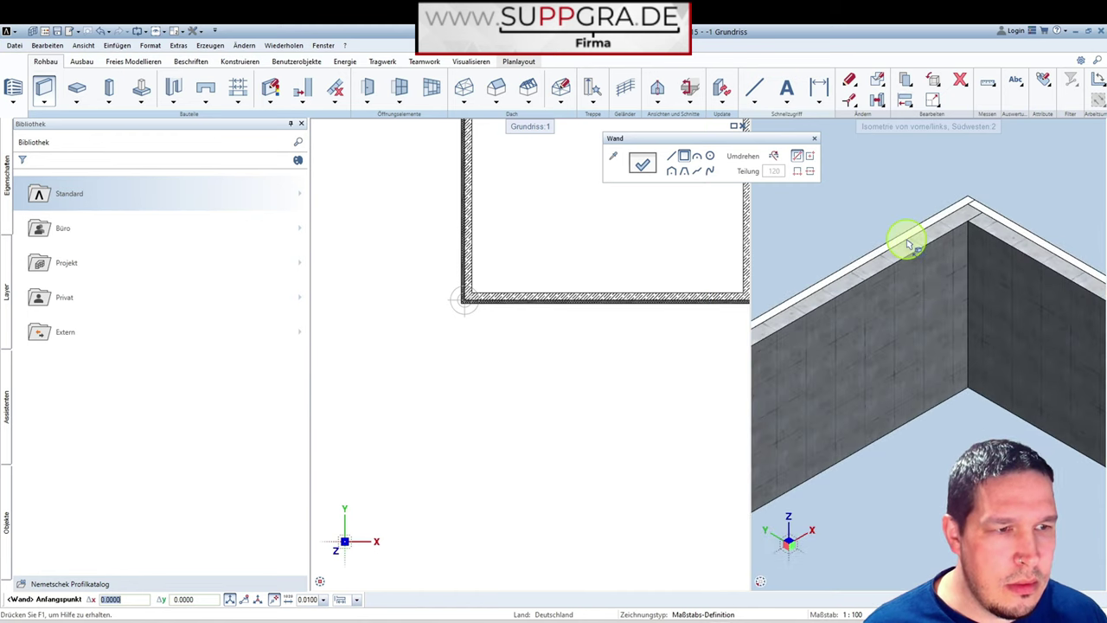
pyautogui.scroll(2, 917, 259)
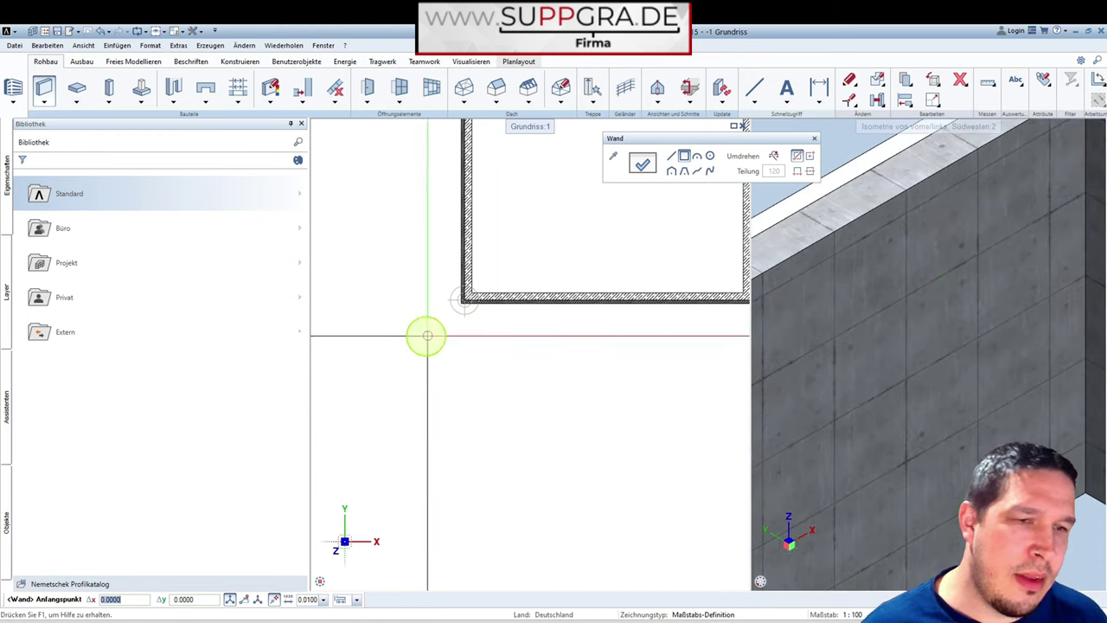
pyautogui.scroll(-3, 490, 311)
pyautogui.press('Escape')
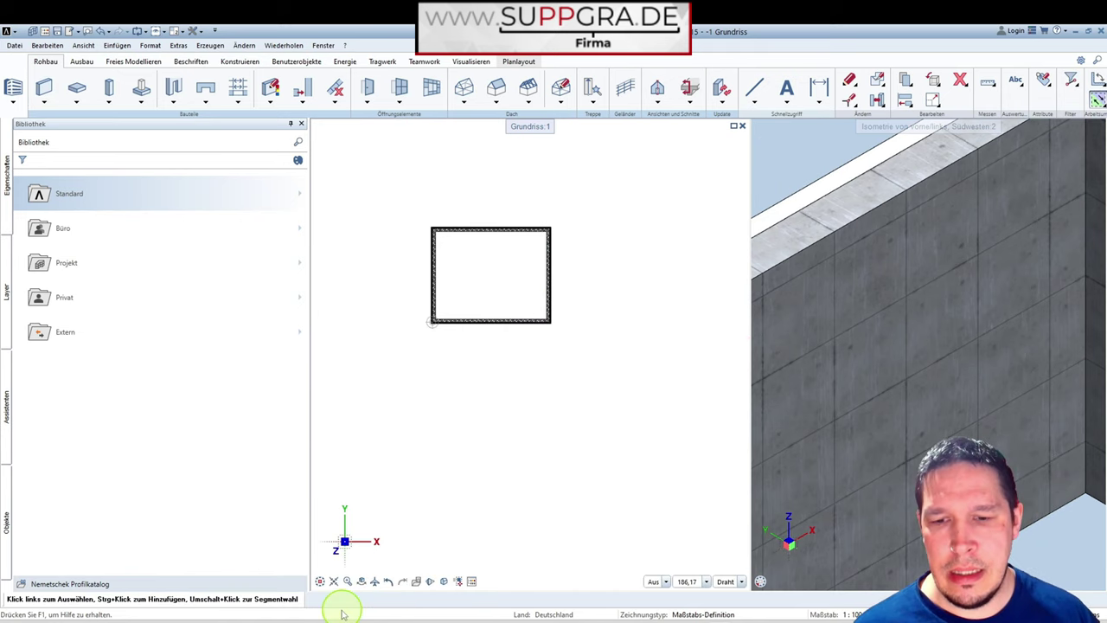
pyautogui.click(333, 583)
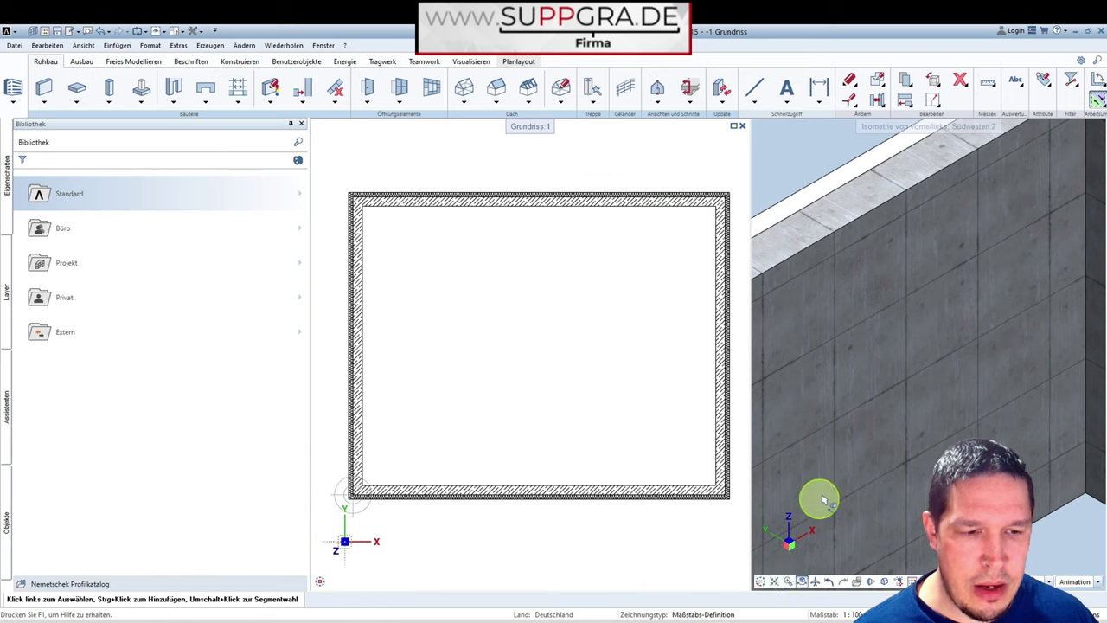
pyautogui.scroll(-3, 891, 216)
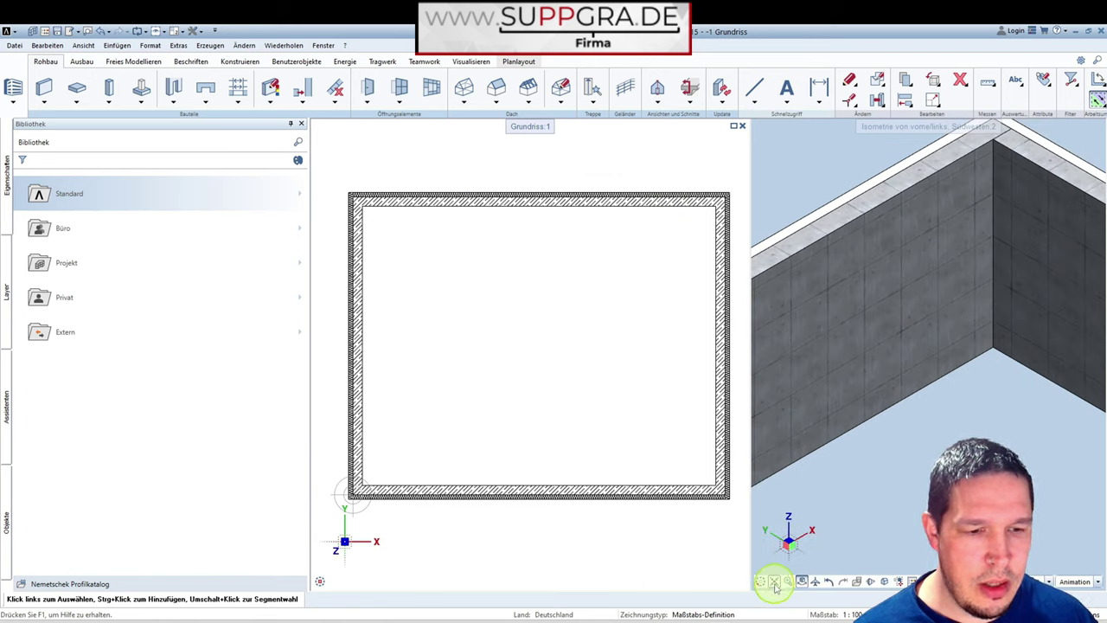
pyautogui.click(774, 581)
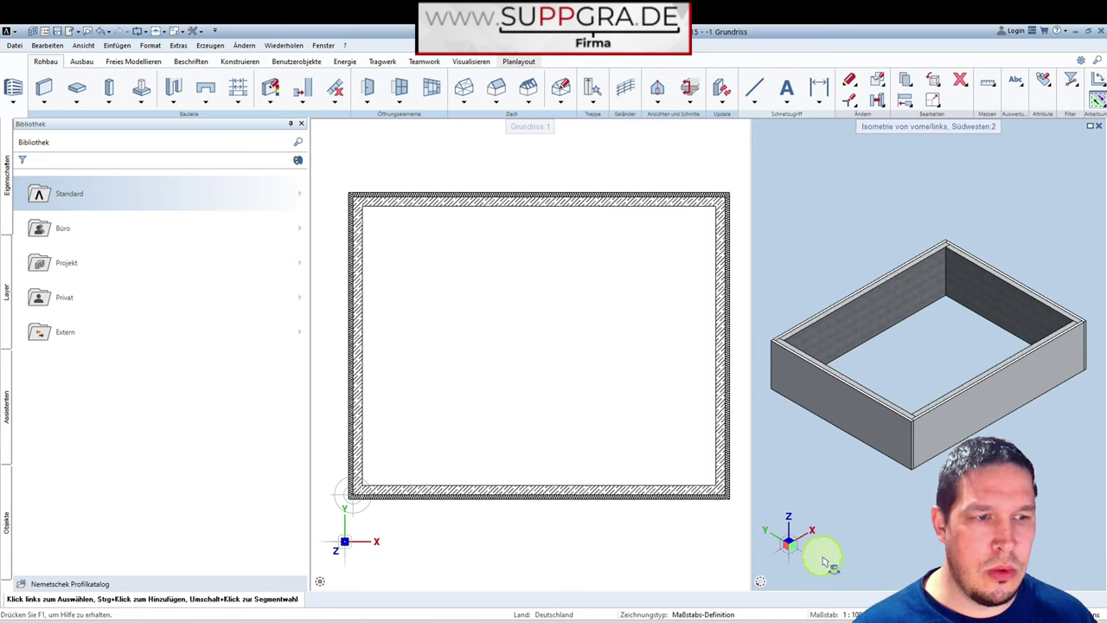
# Measure the wall height along the front outer corner in the isometric view.
pyautogui.moveTo(793, 588)
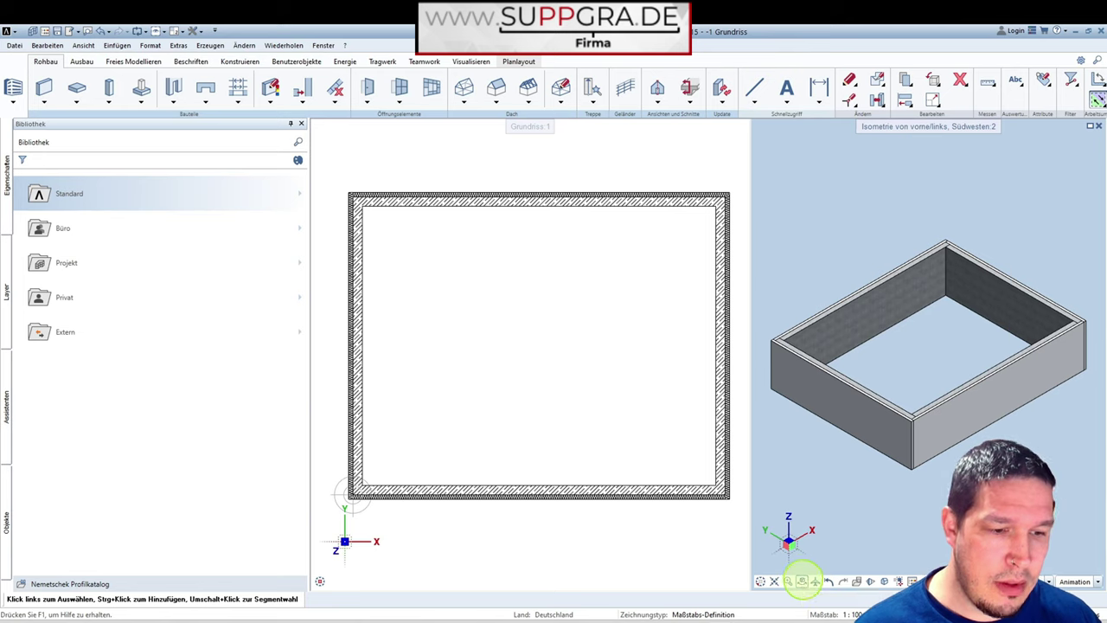
pyautogui.click(989, 82)
pyautogui.click(1016, 116)
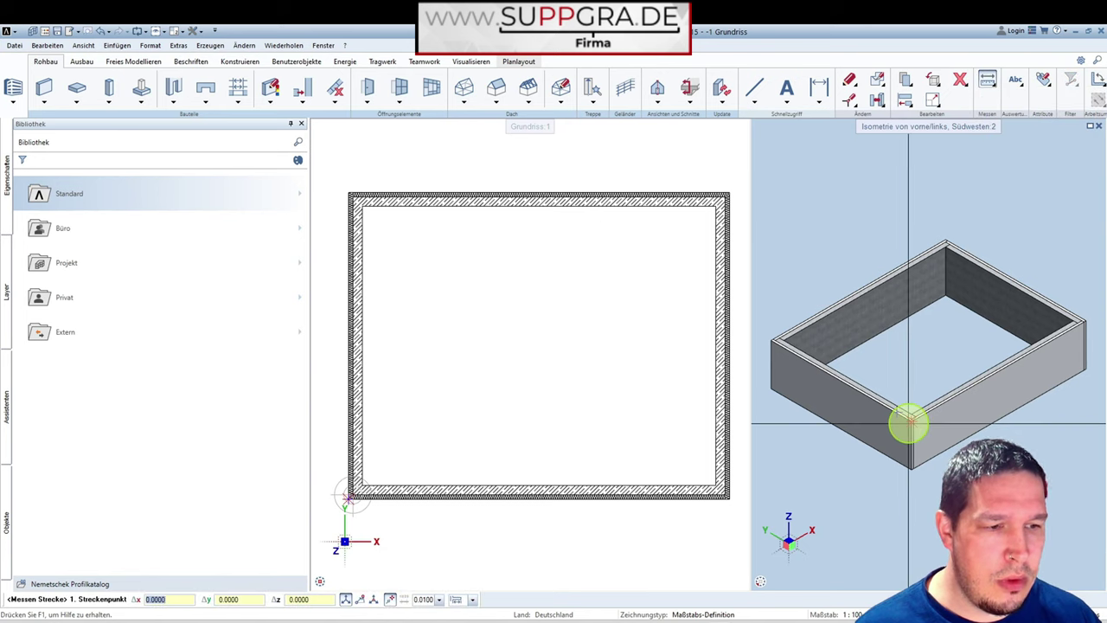
pyautogui.click(908, 465)
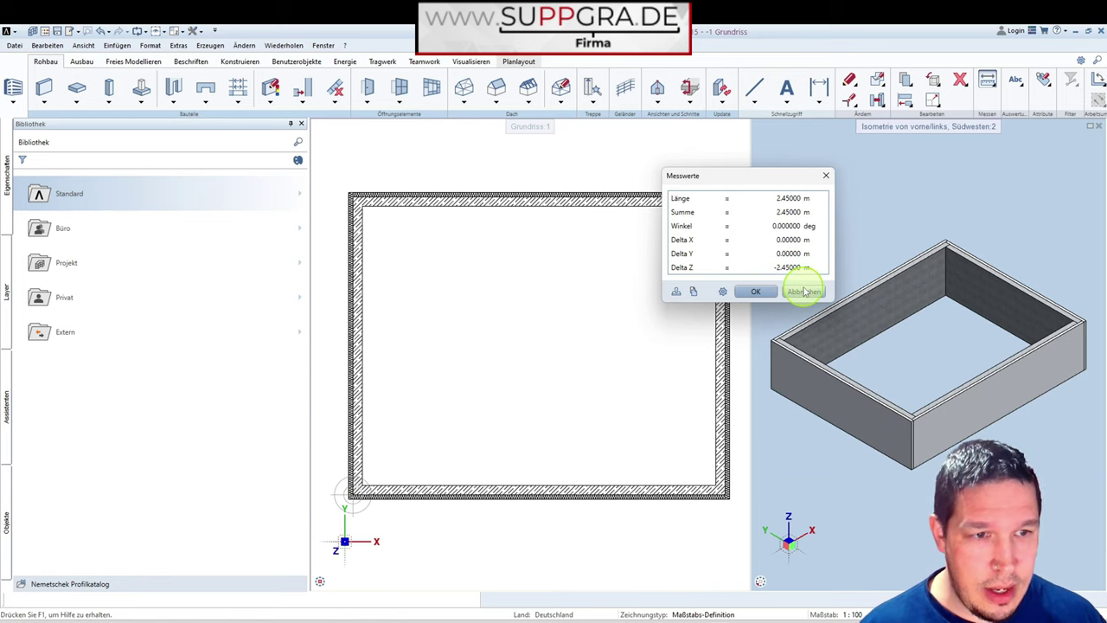
pyautogui.click(803, 291)
# Measure the coordinates of the upper outer wall corner at the front of the isometric view.
pyautogui.click(987, 84)
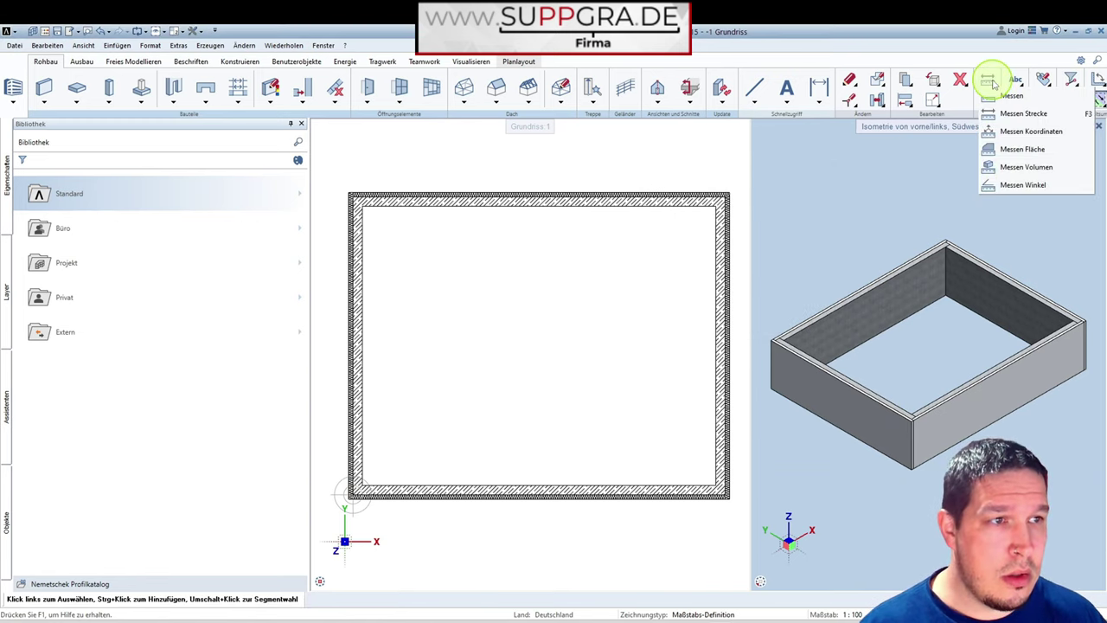
pyautogui.click(998, 132)
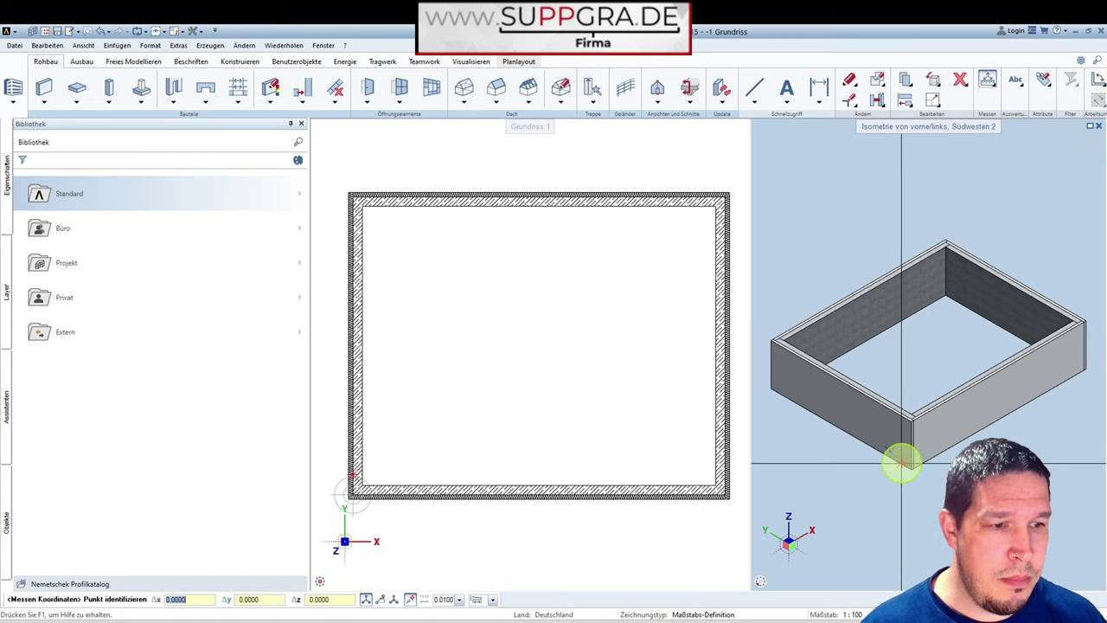
pyautogui.scroll(5, 919, 437)
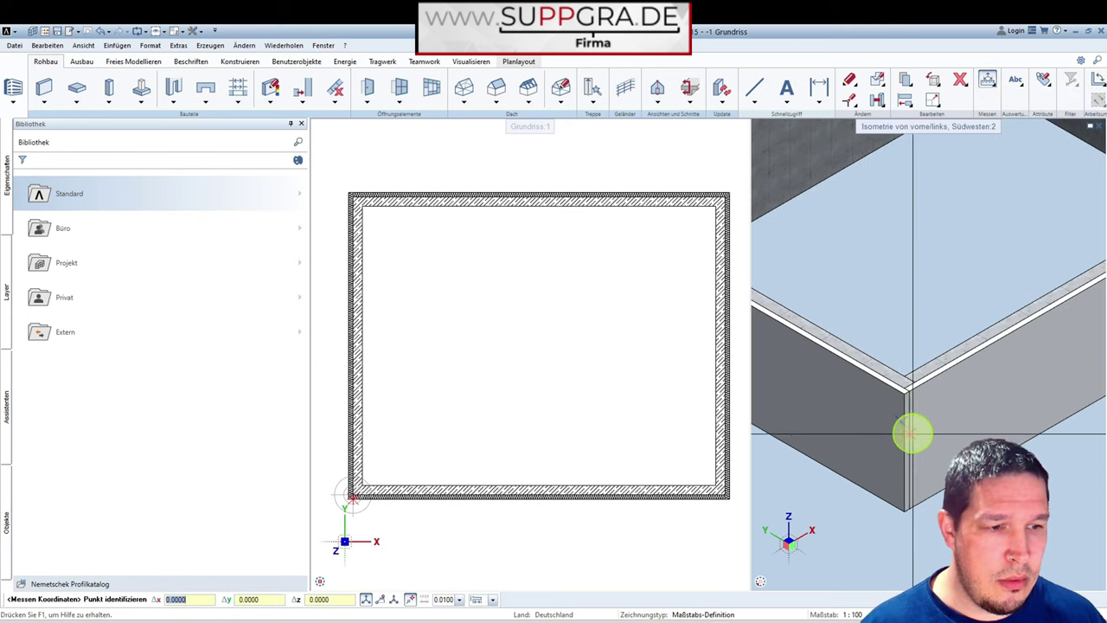
pyautogui.click(908, 370)
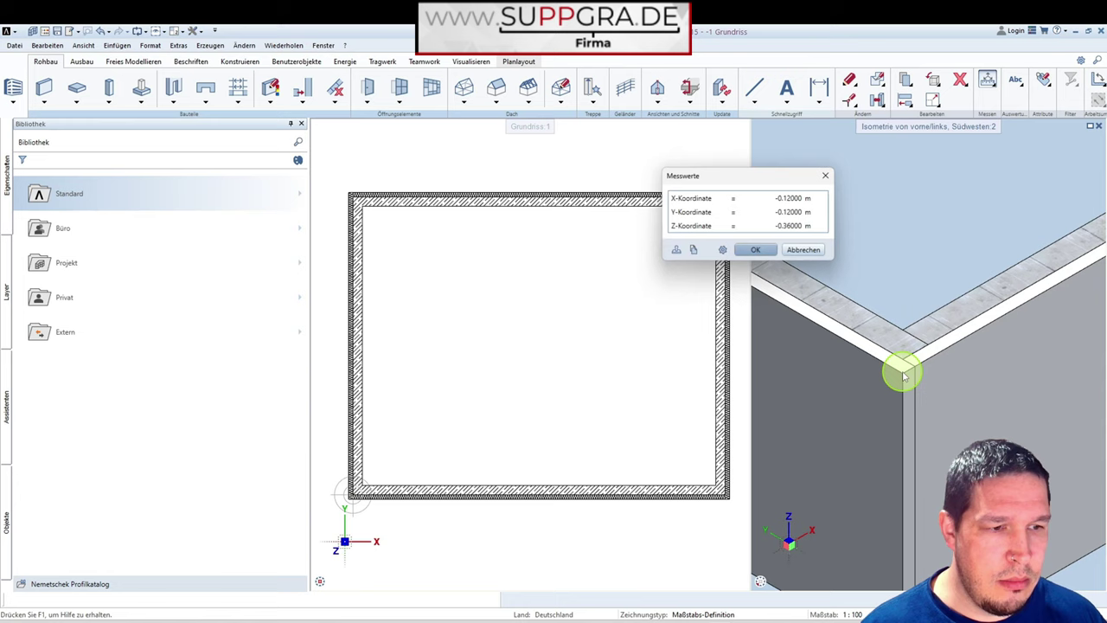
pyautogui.click(804, 250)
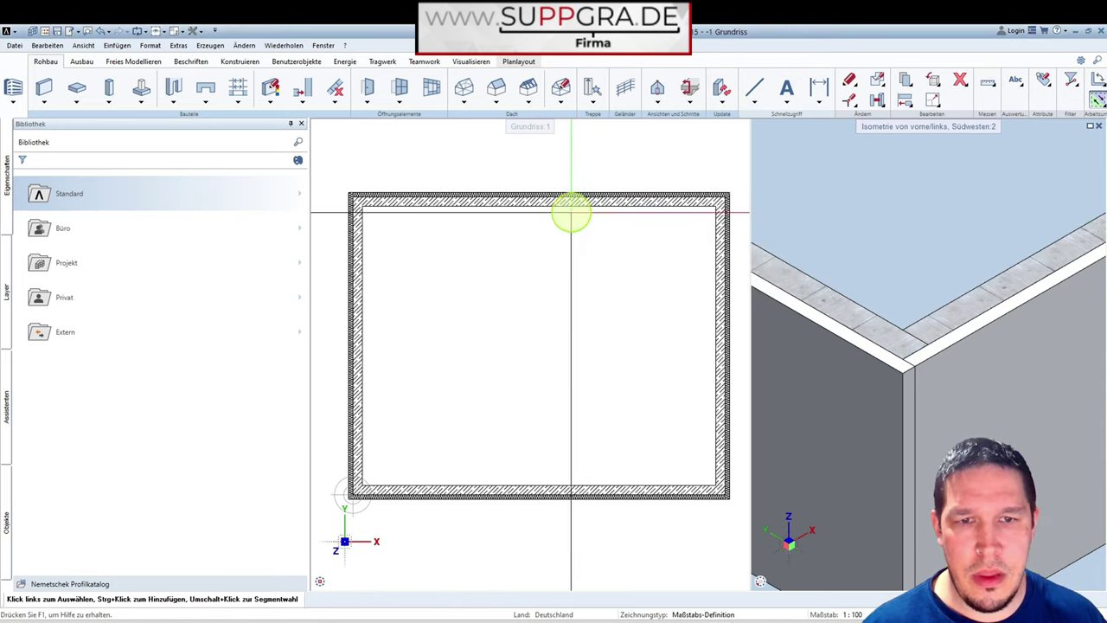
# Make drawing file 1017 -1 Decke ü. UG current in the building structure, keeping 1015 -1 Grundriss active in the background.
pyautogui.scroll(-3, 671, 284)
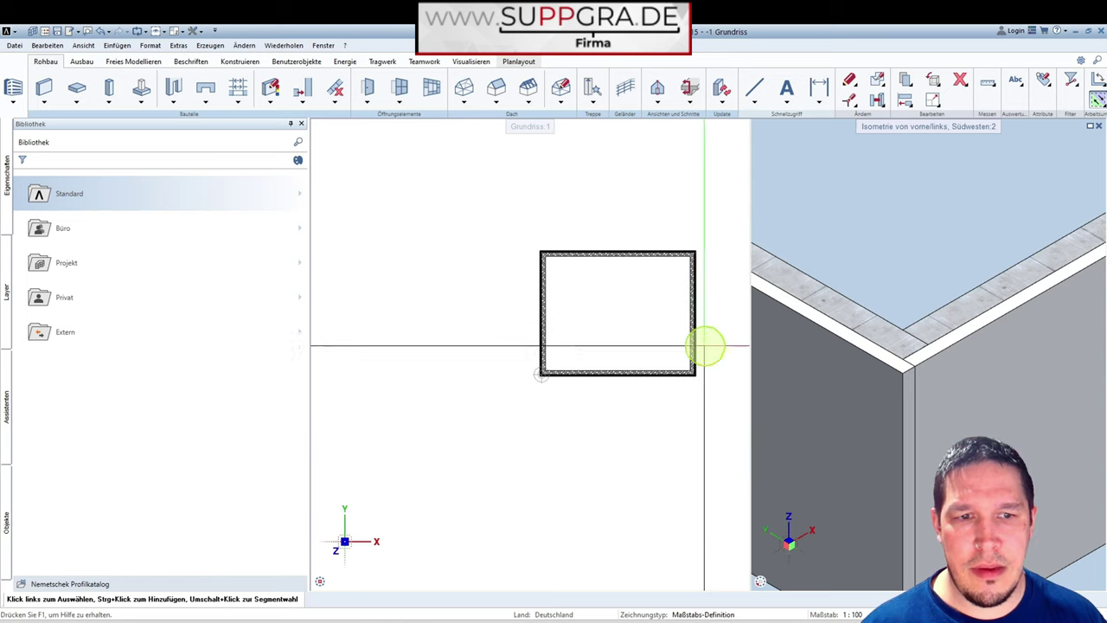
pyautogui.rightClick(389, 194)
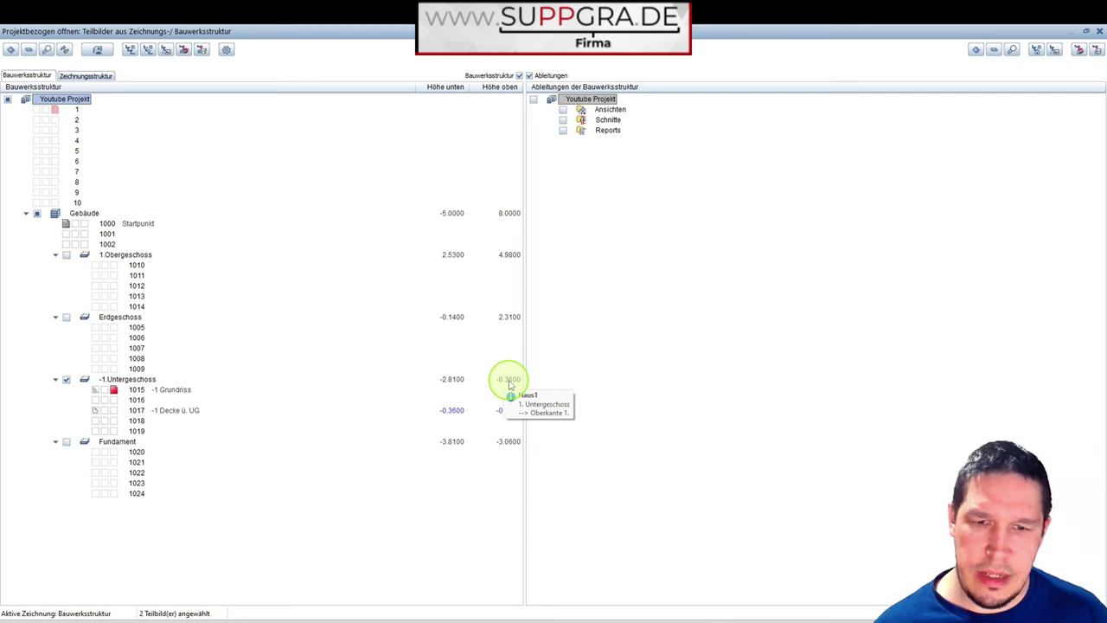
pyautogui.click(120, 412)
pyautogui.click(115, 411)
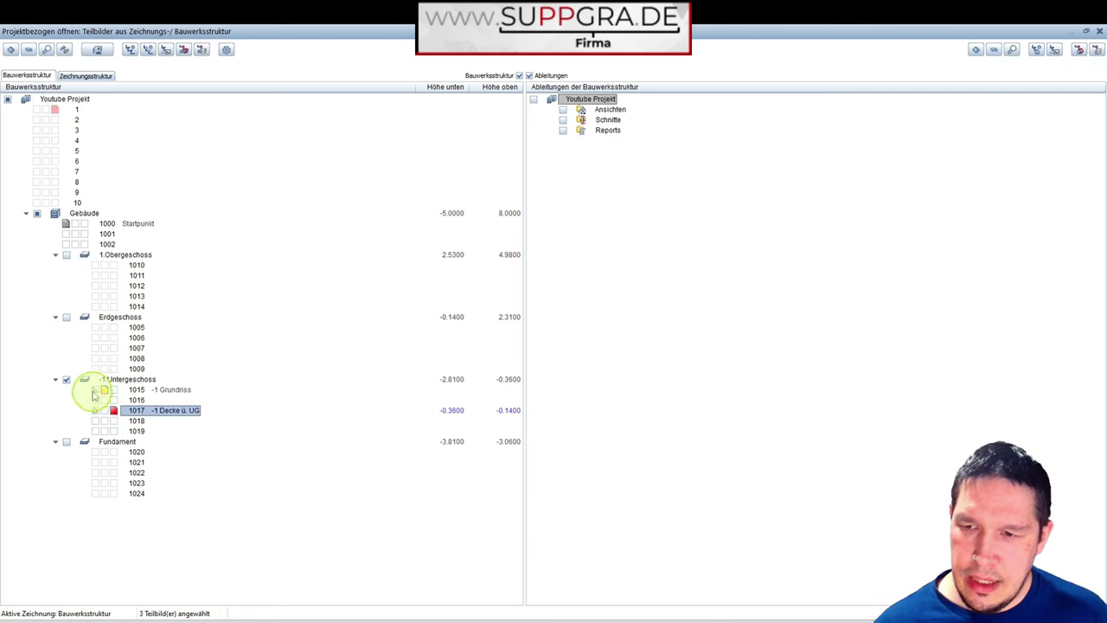
pyautogui.press('Return')
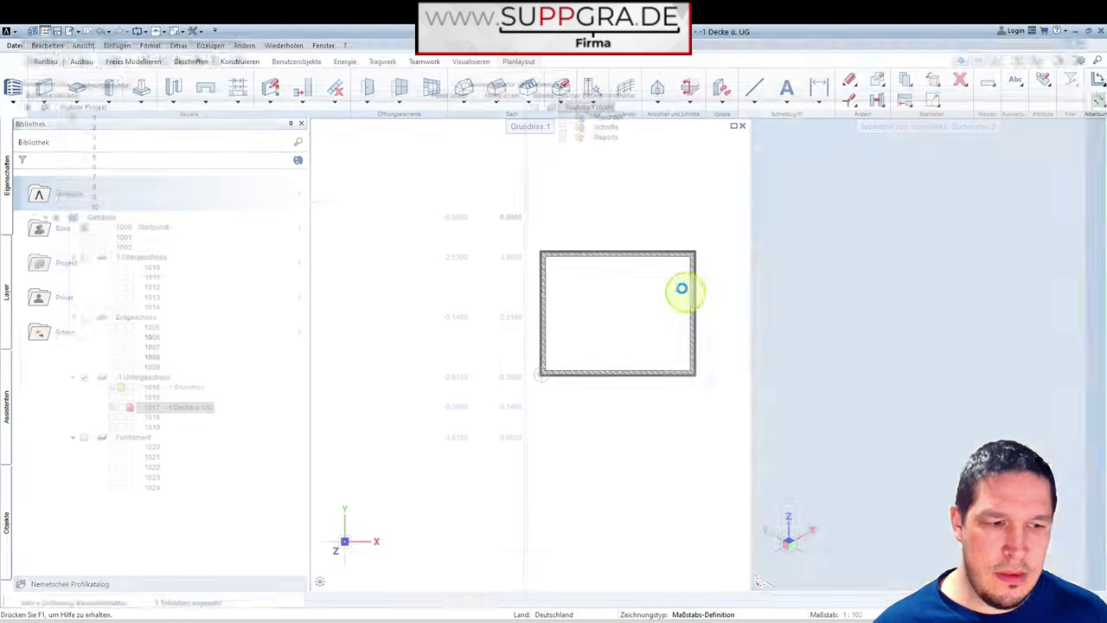
# Start a slab and confirm its height references: upper edge at Unterkante 0. OG and lower edge at Oberkante 1. UG, both with distance 0.
pyautogui.click(76, 103)
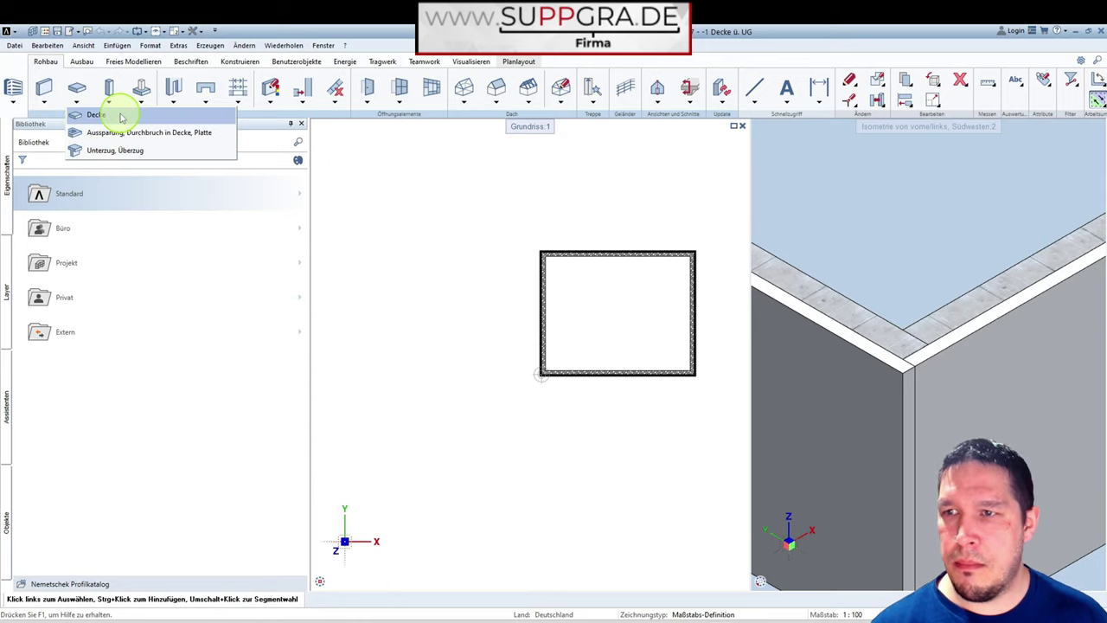
pyautogui.click(97, 115)
pyautogui.click(288, 164)
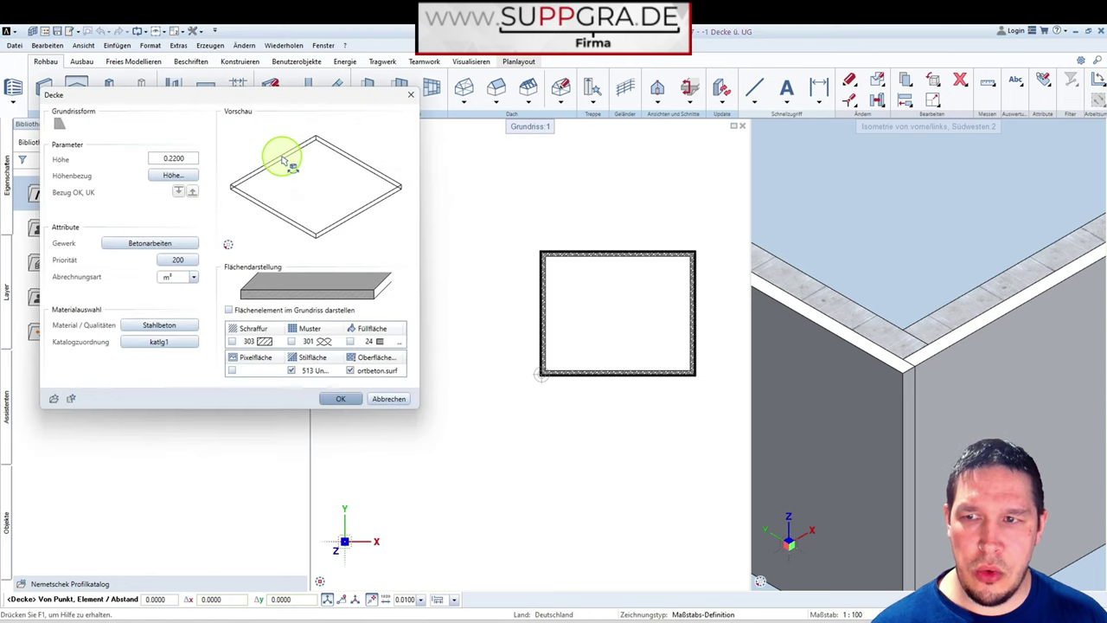
pyautogui.click(173, 174)
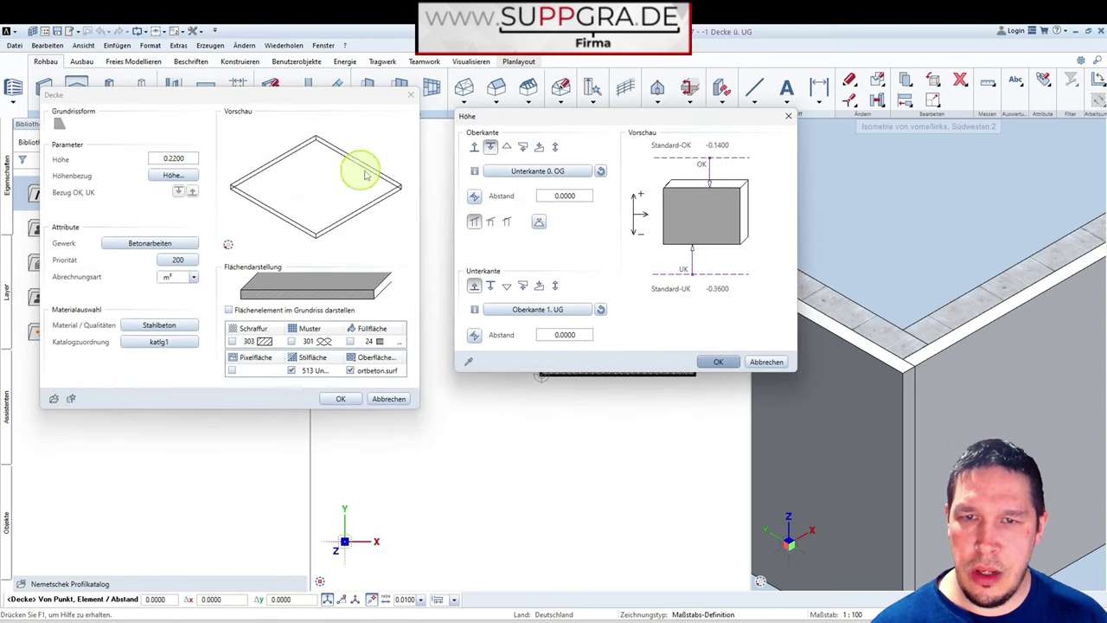
pyautogui.click(479, 294)
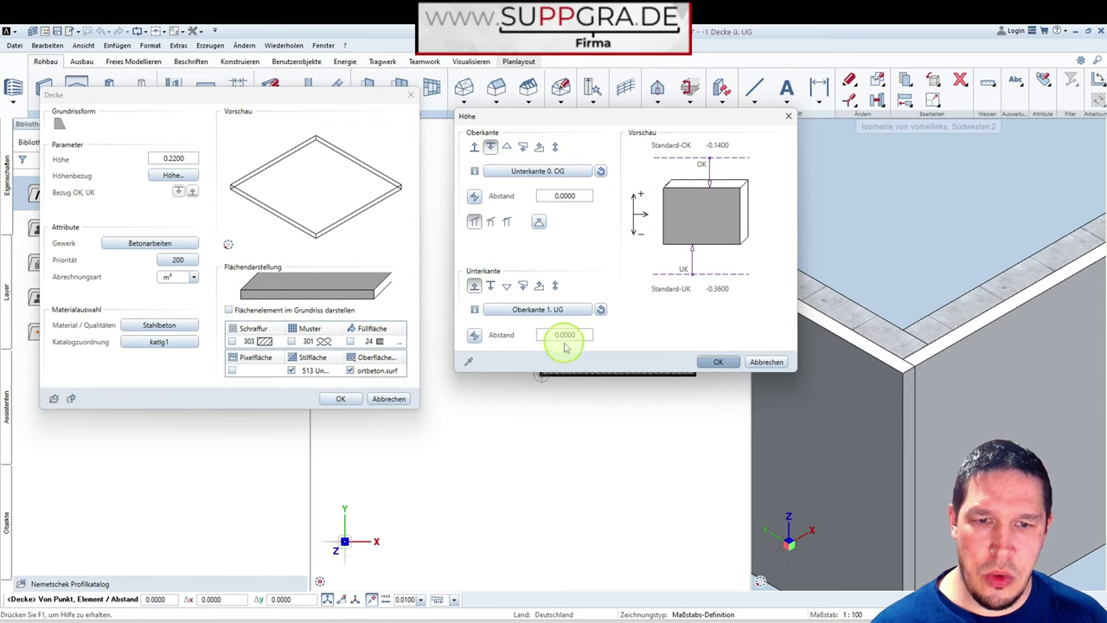
pyautogui.click(714, 361)
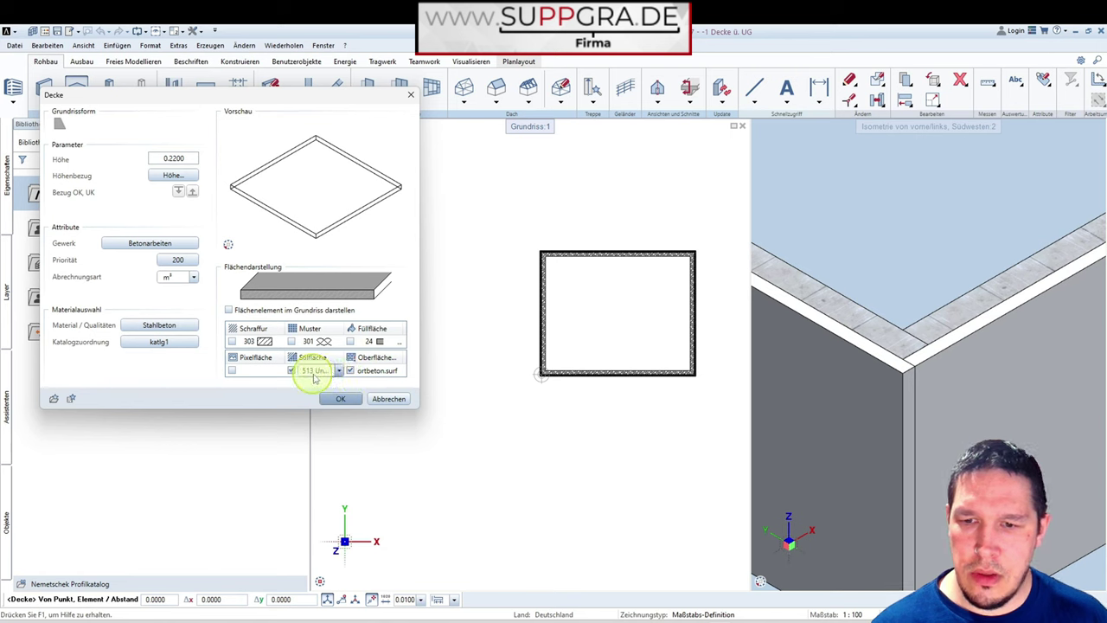
# Set the slab's Stilfläche to 301 Beton bewehrt and confirm the slab properties.
pyautogui.click(339, 370)
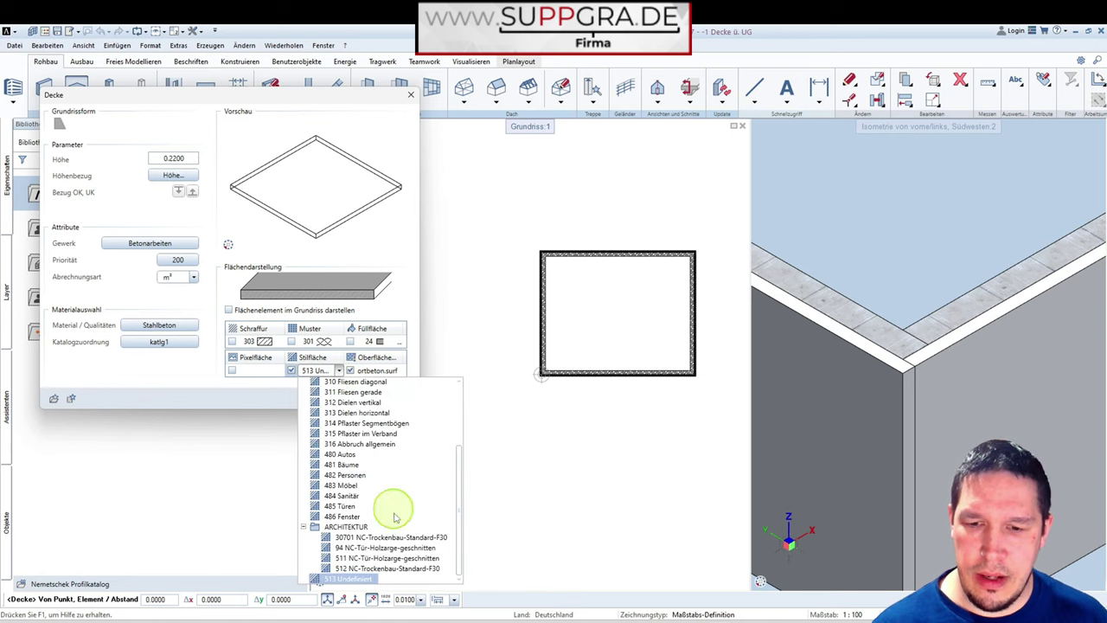
pyautogui.scroll(2, 404, 450)
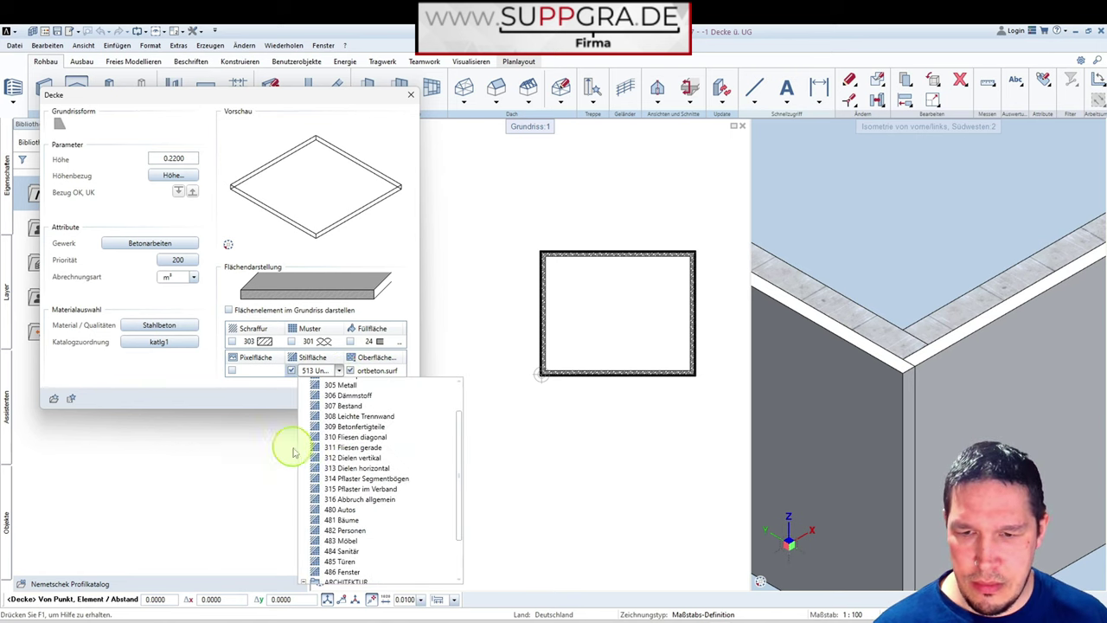
pyautogui.scroll(1, 415, 487)
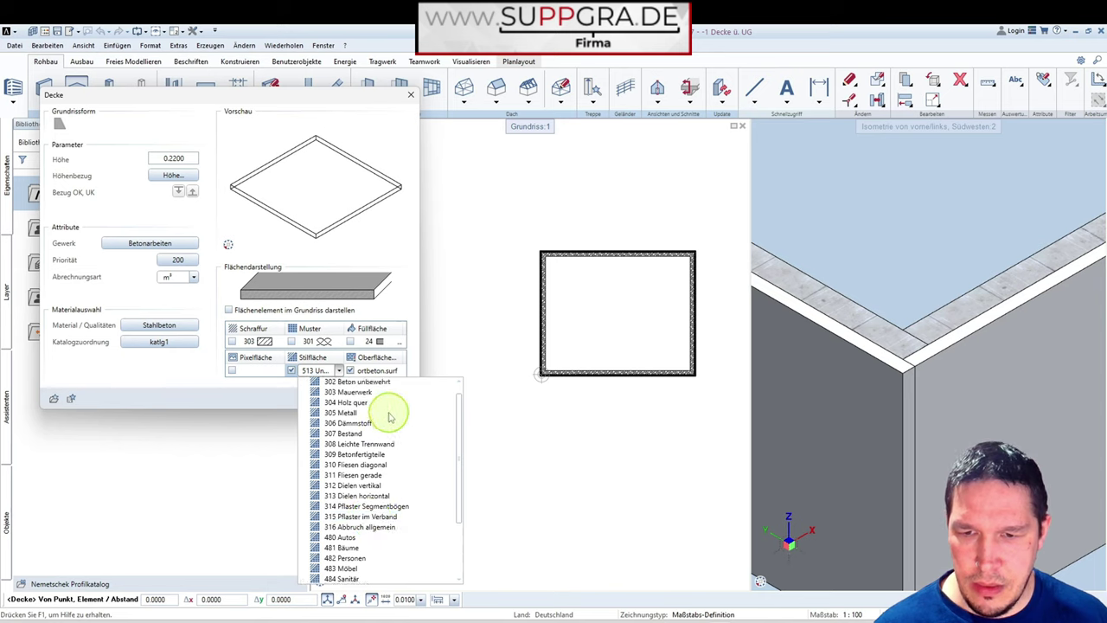
pyautogui.scroll(1, 376, 407)
pyautogui.click(370, 387)
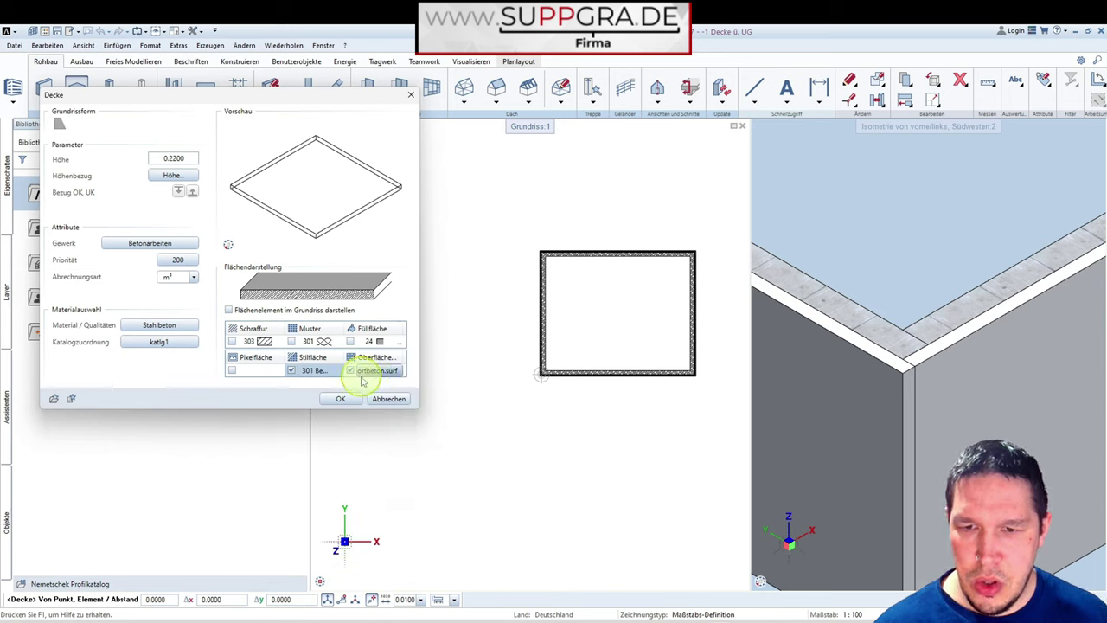
pyautogui.click(346, 399)
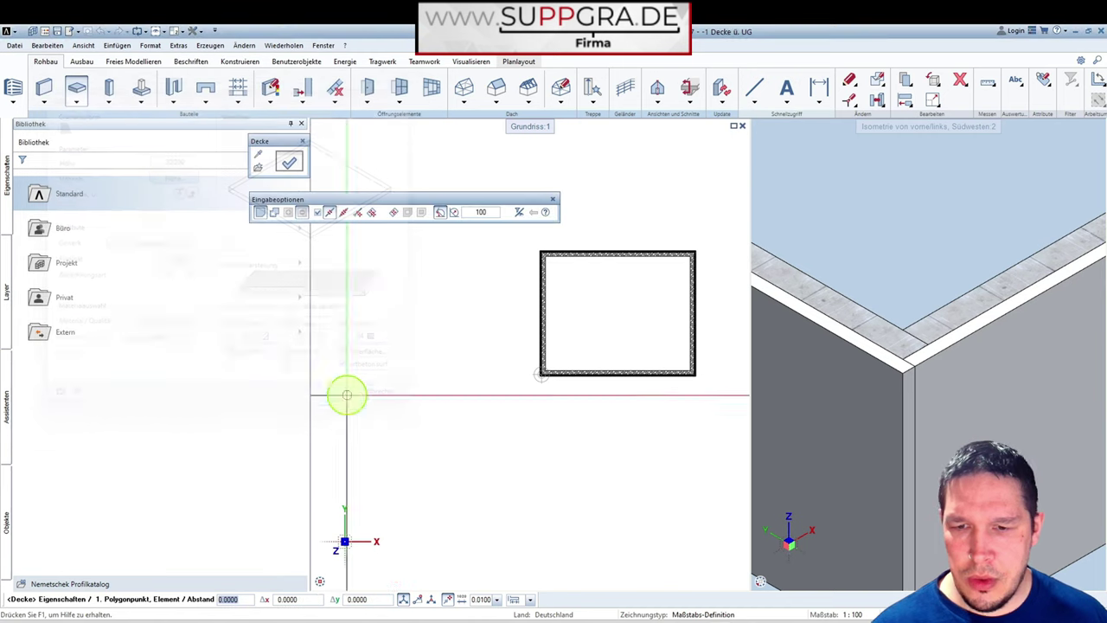
# Draw the rectangular slab between diagonally opposite outer corners of the walls' concrete layer in the floor plan and end the command.
pyautogui.scroll(4, 541, 252)
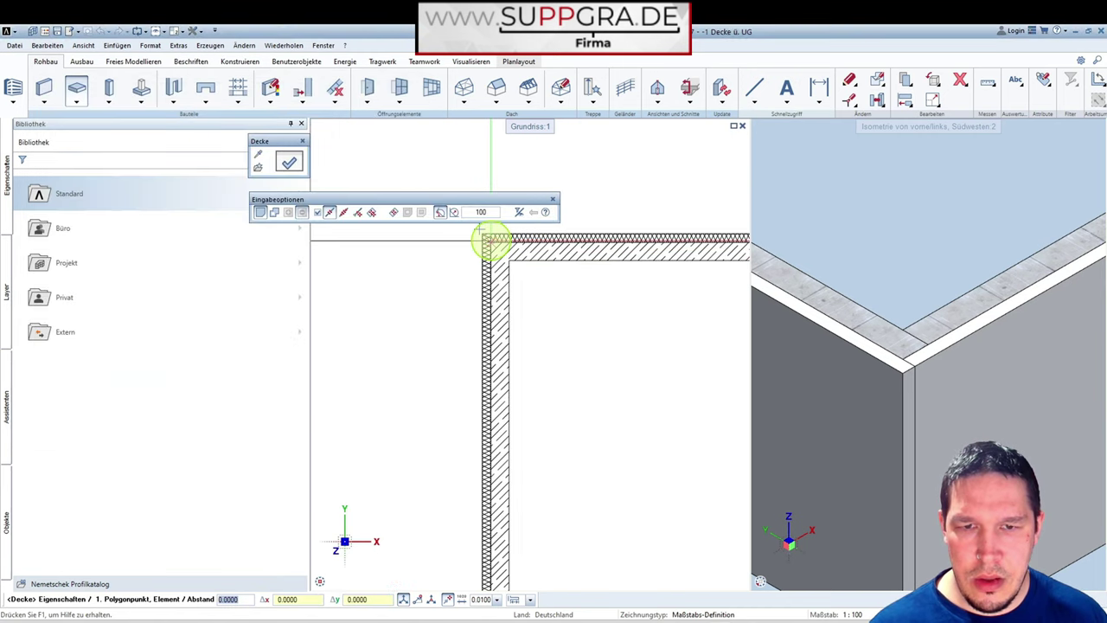
pyautogui.scroll(3, 489, 245)
pyautogui.click(480, 245)
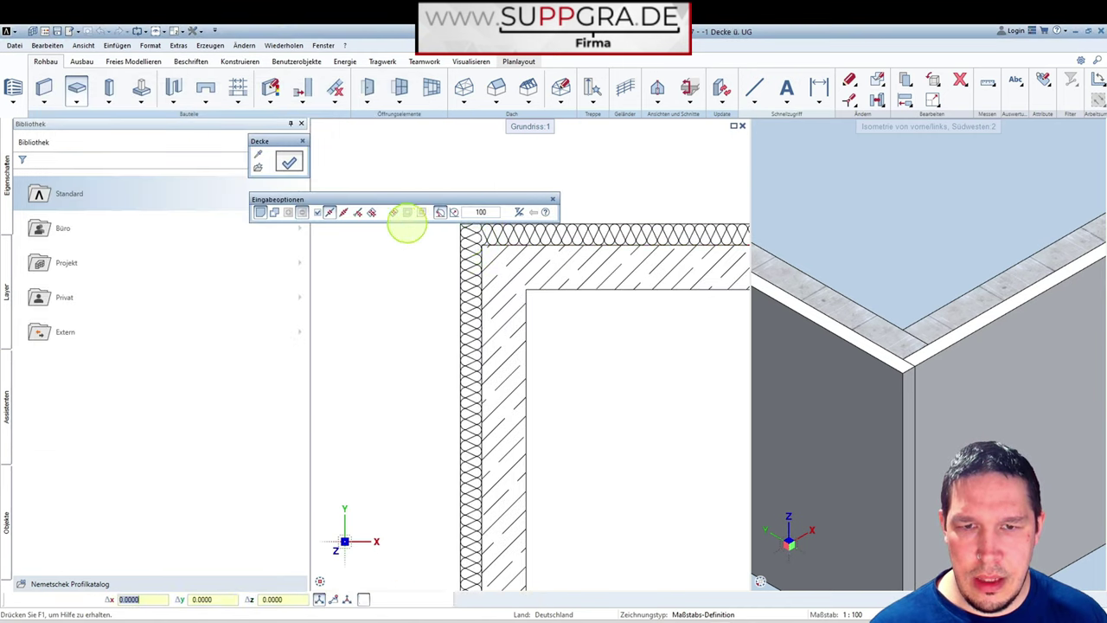
pyautogui.scroll(-5, 395, 240)
pyautogui.scroll(6, 432, 284)
pyautogui.scroll(2, 482, 305)
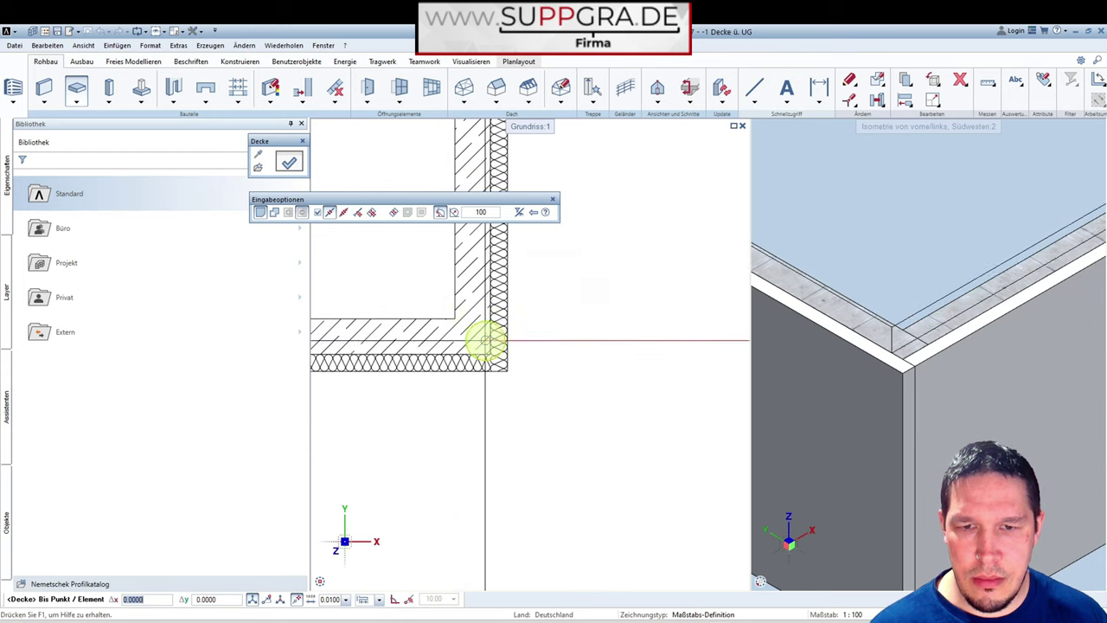
pyautogui.click(490, 356)
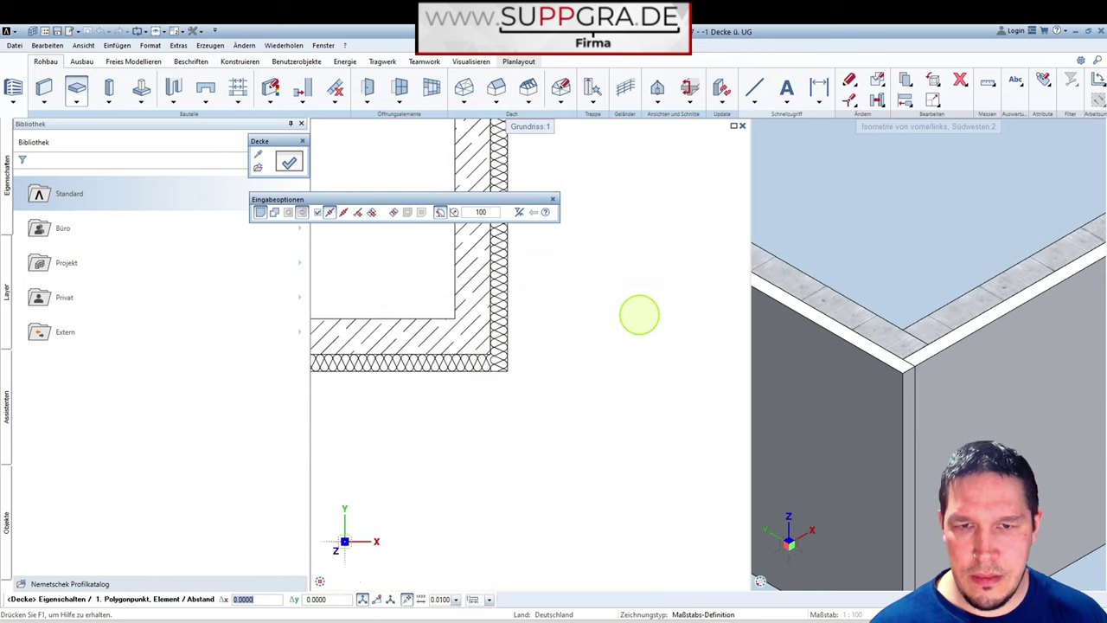
pyautogui.press('Escape')
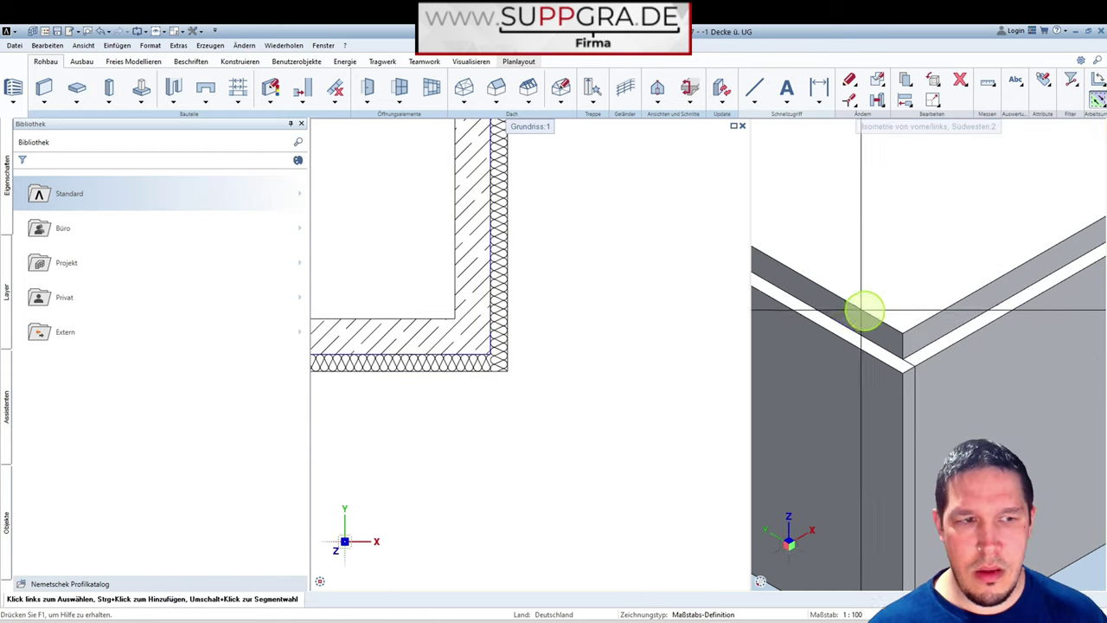
# Configure the Wand as one layer by moving the 0.12 m insulation layer first and removing the 0.25 m Stahlbeton layer.
pyautogui.scroll(-5, 919, 321)
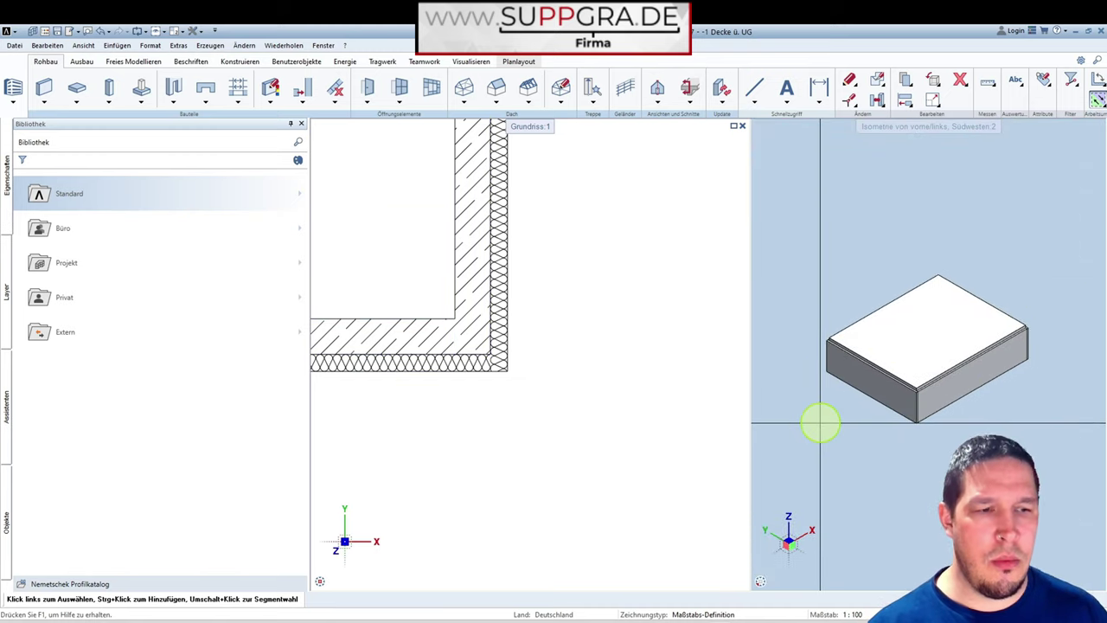
pyautogui.scroll(5, 982, 403)
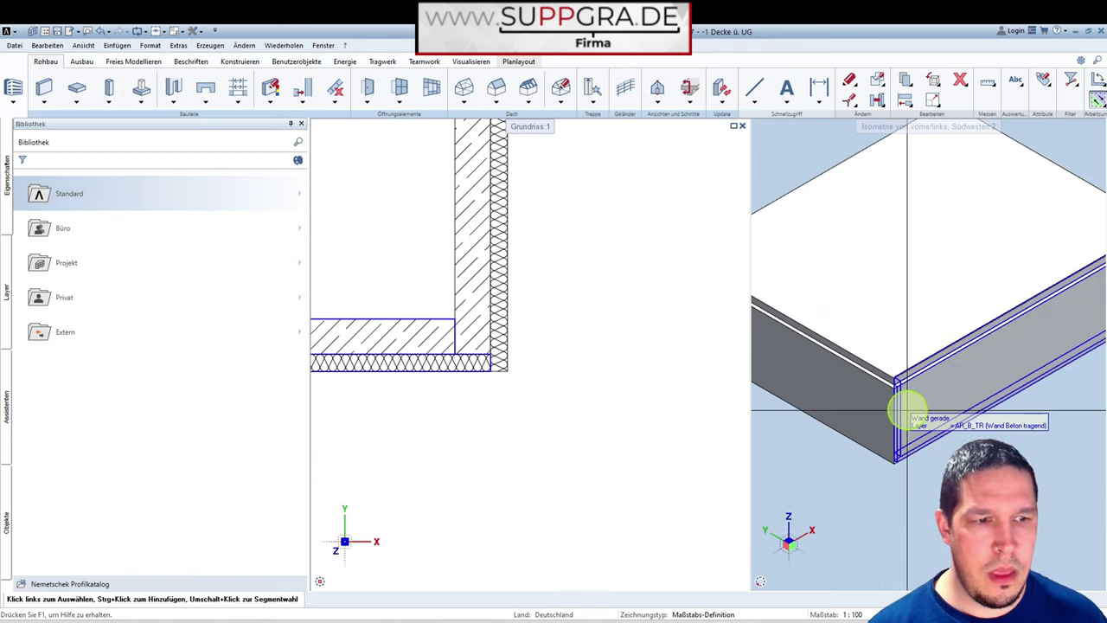
pyautogui.scroll(-3, 926, 422)
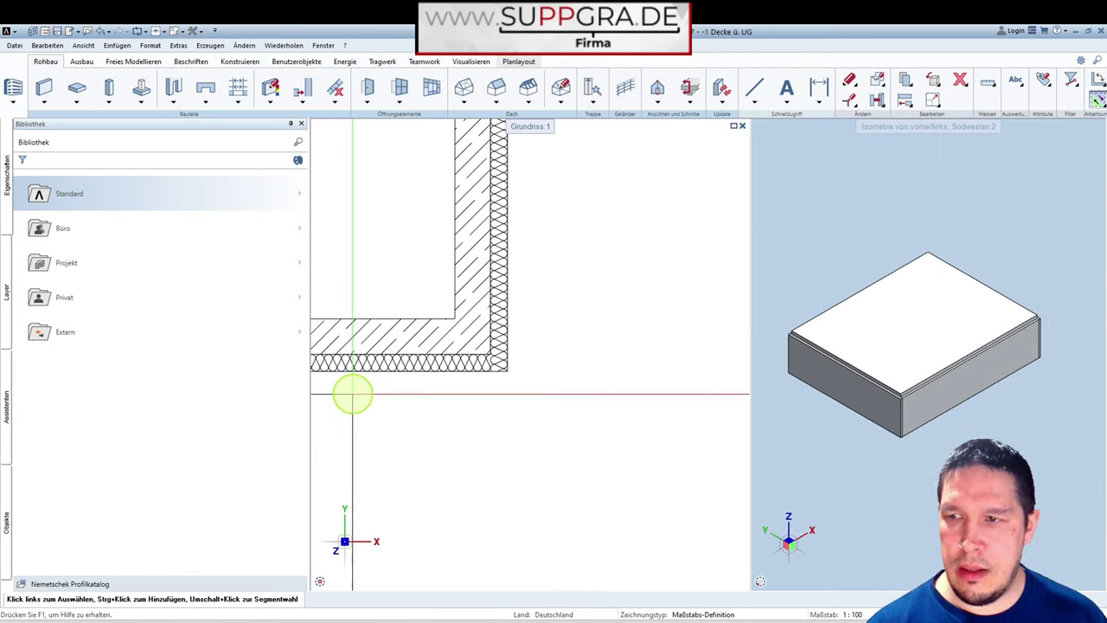
pyautogui.click(43, 90)
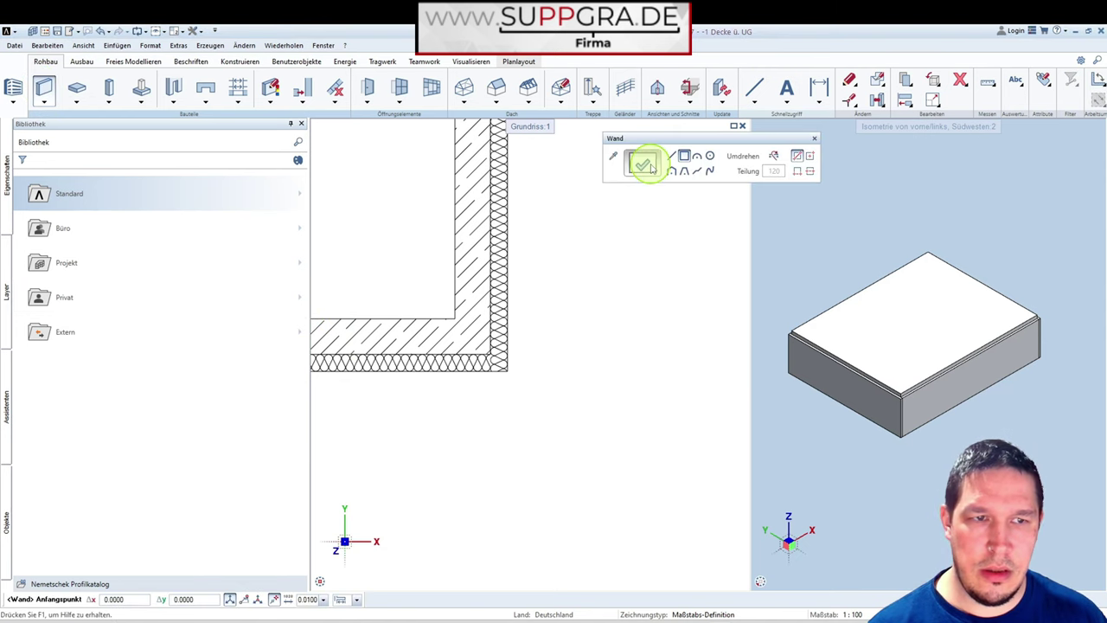
pyautogui.click(648, 165)
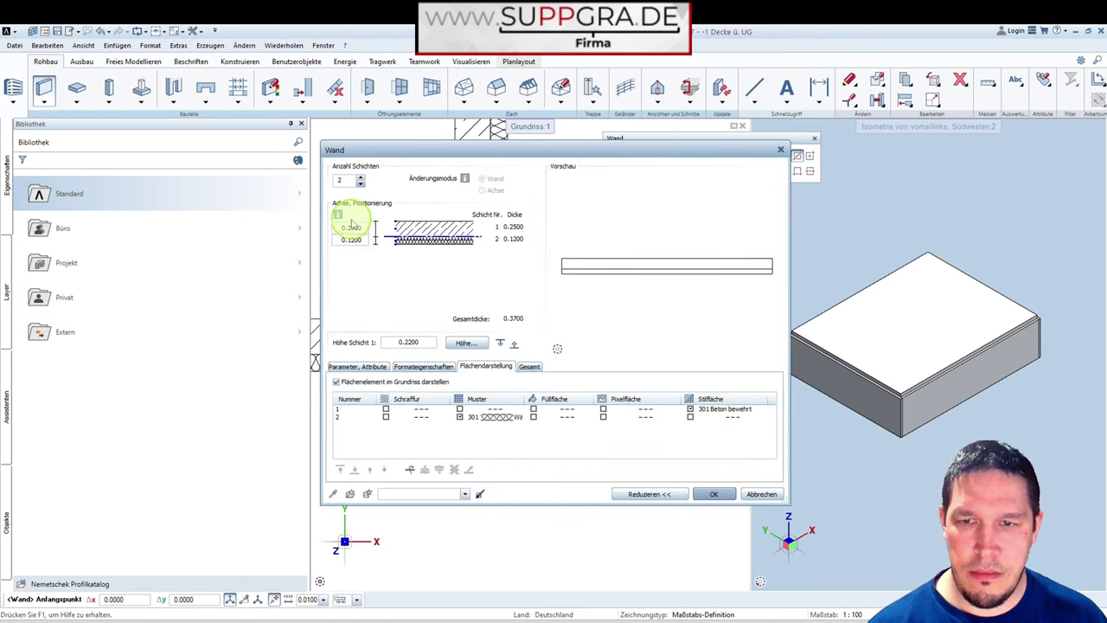
pyautogui.click(360, 183)
pyautogui.click(360, 177)
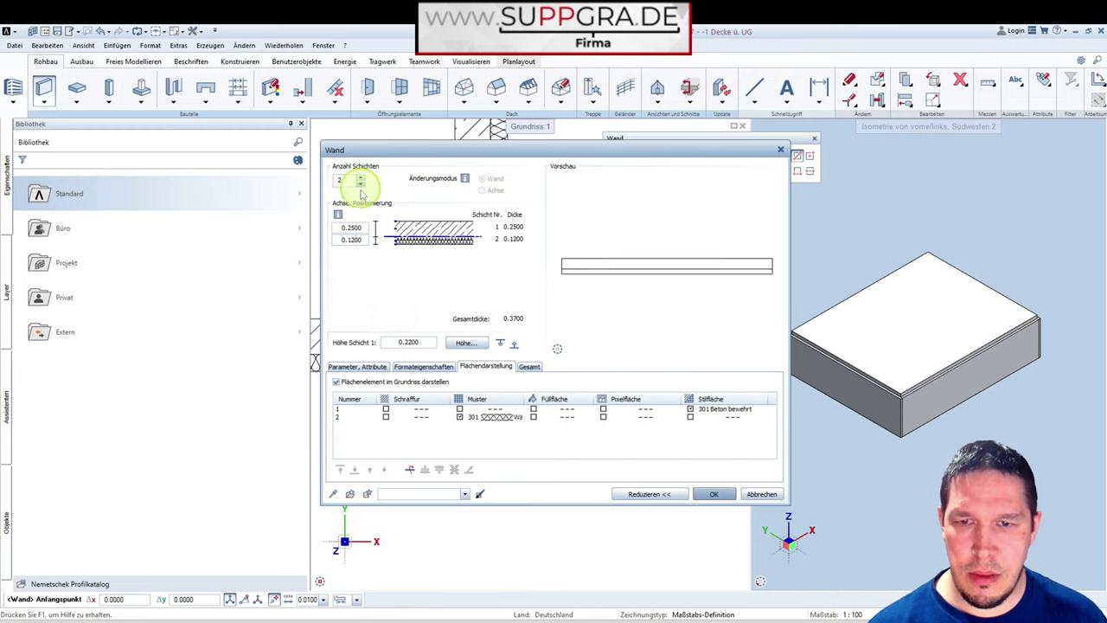
pyautogui.click(355, 366)
pyautogui.click(342, 418)
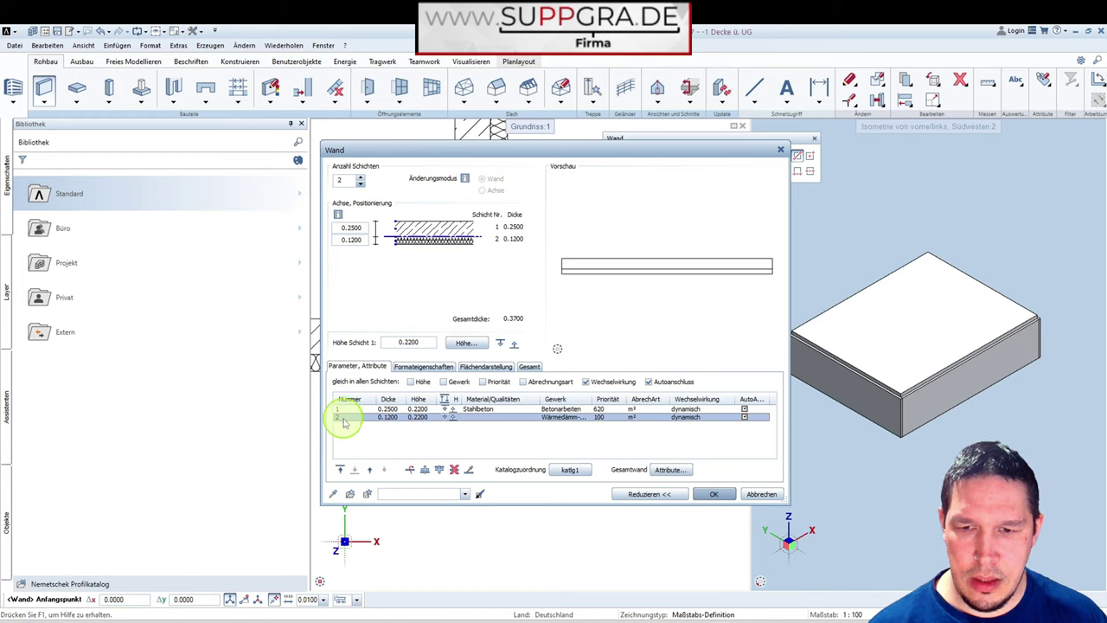
pyautogui.click(368, 471)
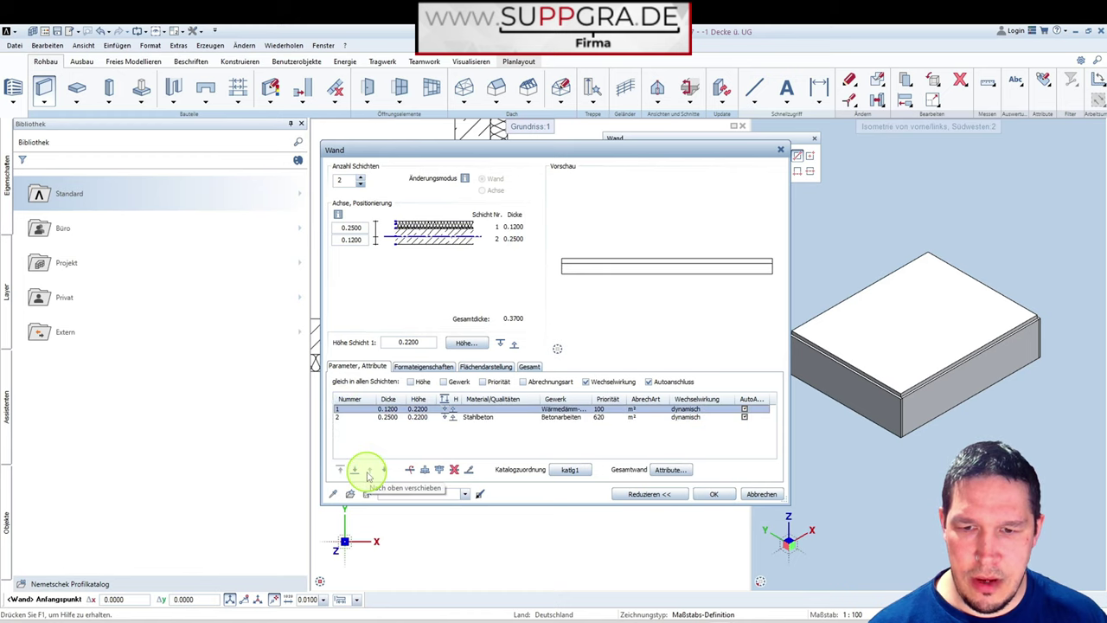
pyautogui.click(361, 184)
pyautogui.click(711, 495)
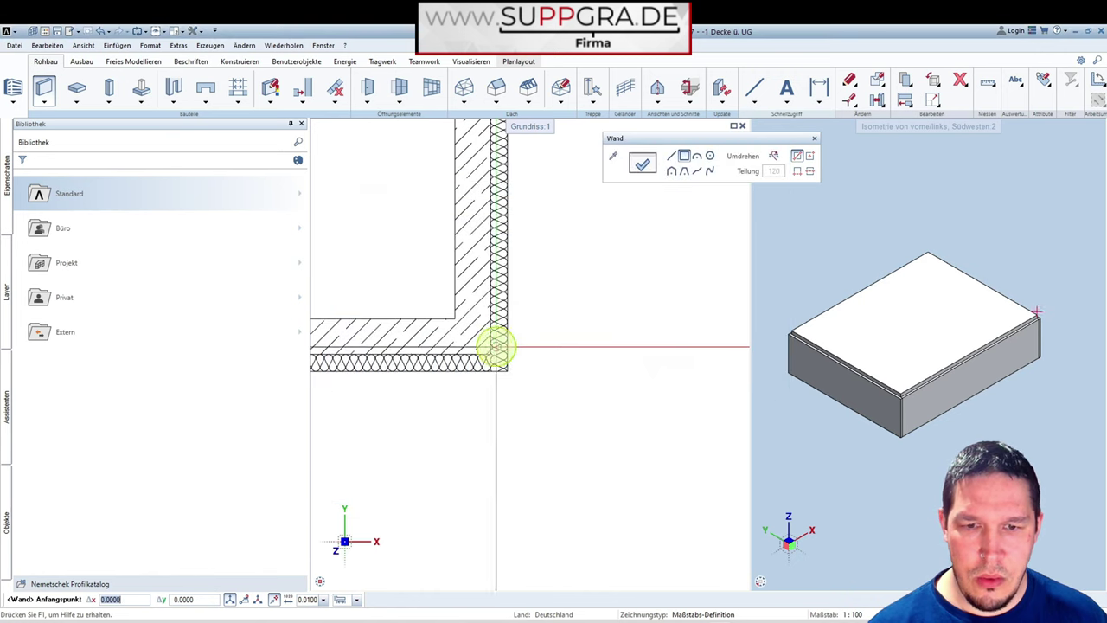
# Draw the rectangular insulation wall between opposite corners of the slab, laid on the outer side of the slab edge.
pyautogui.click(490, 357)
pyautogui.scroll(-4, 605, 363)
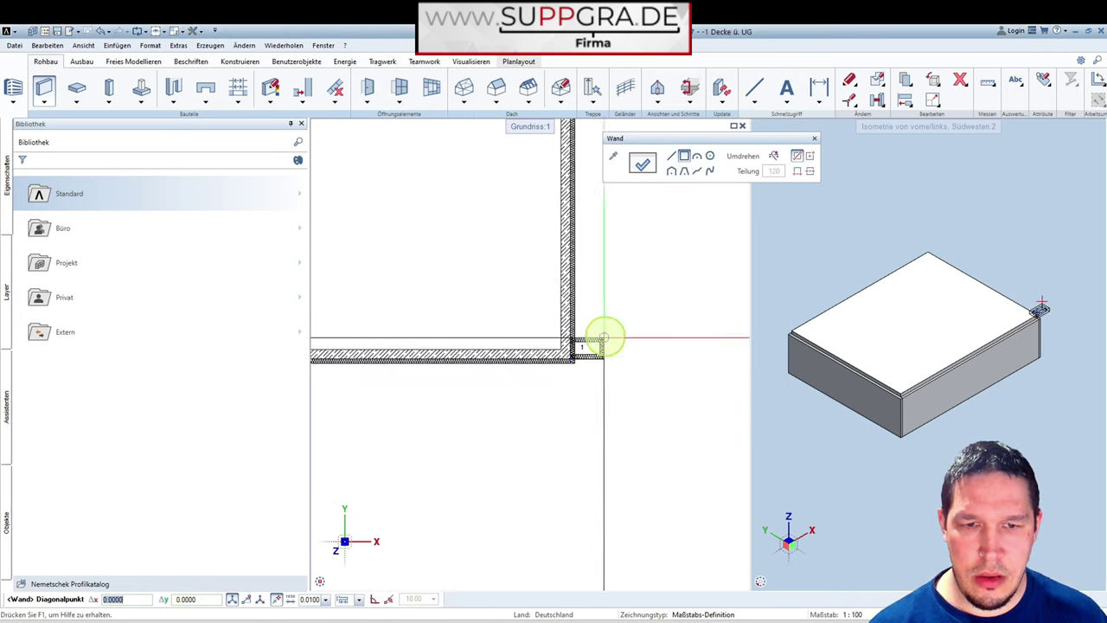
pyautogui.scroll(3, 393, 196)
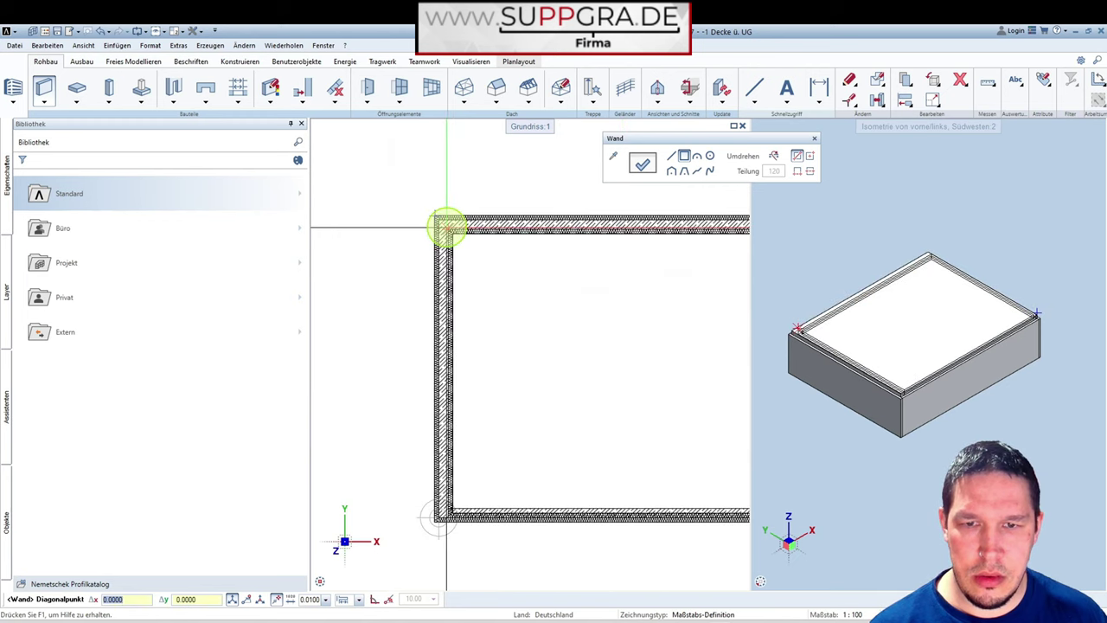
pyautogui.click(796, 156)
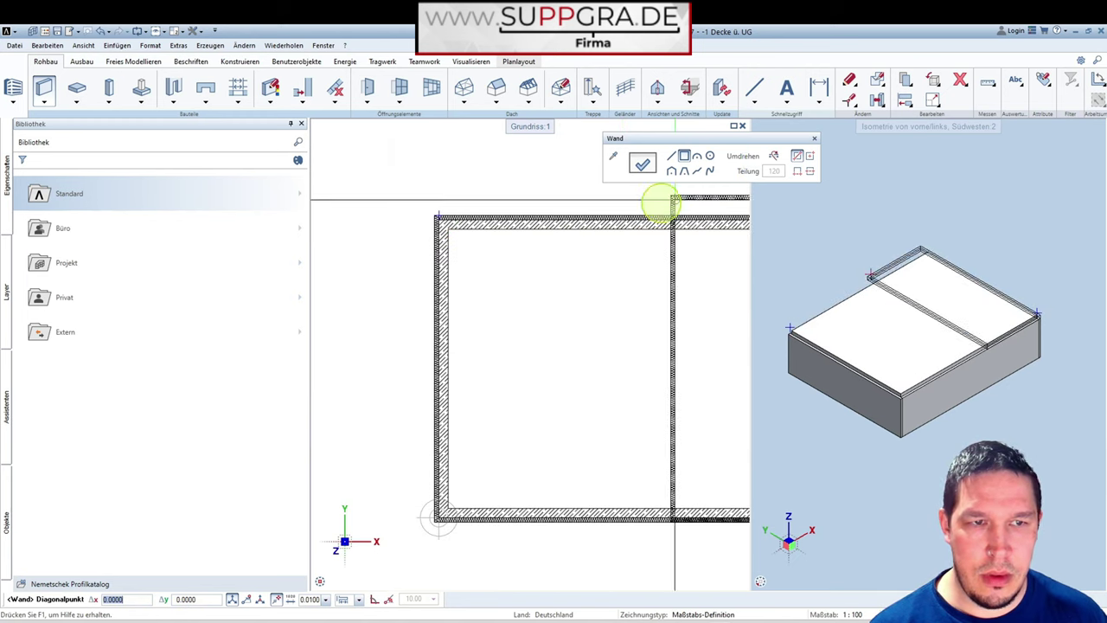
pyautogui.click(443, 217)
pyautogui.click(439, 220)
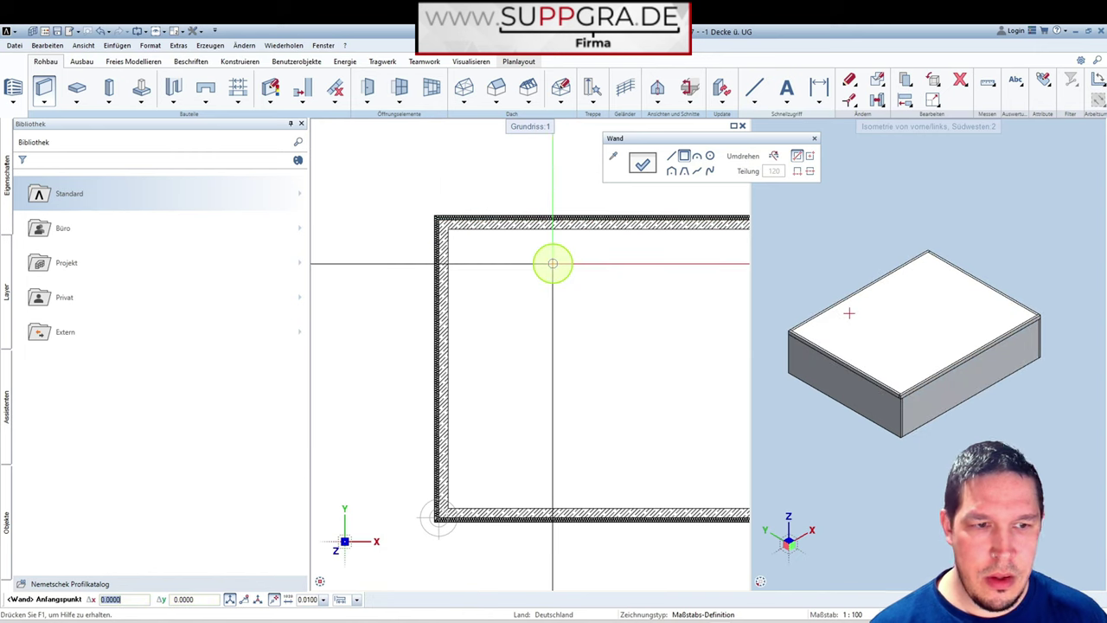
pyautogui.press('Escape')
pyautogui.scroll(3, 899, 424)
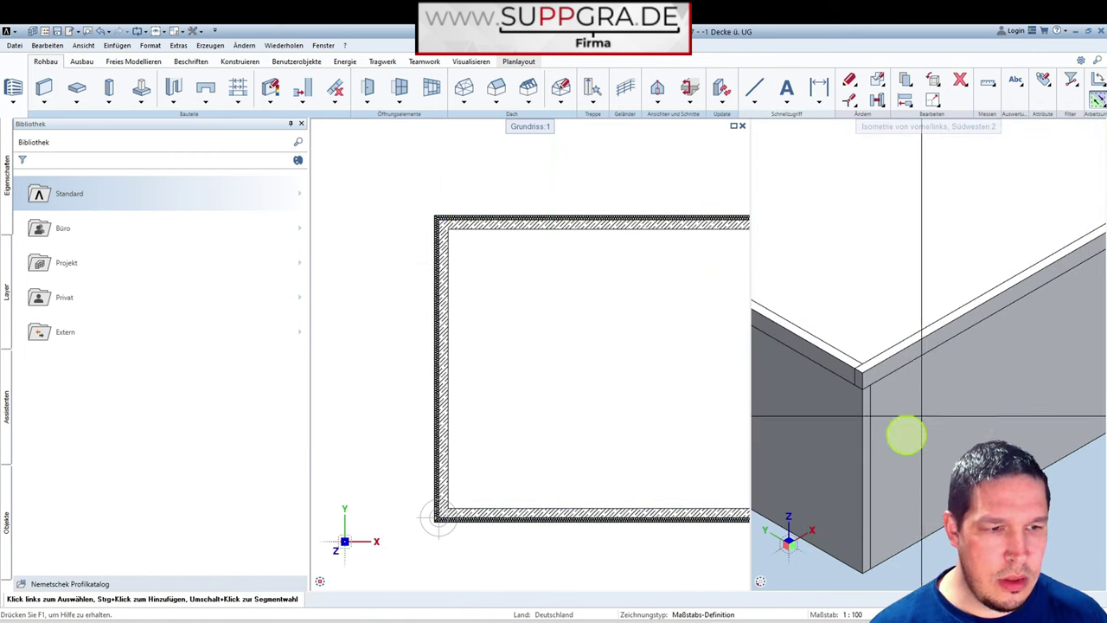
pyautogui.scroll(-2, 919, 523)
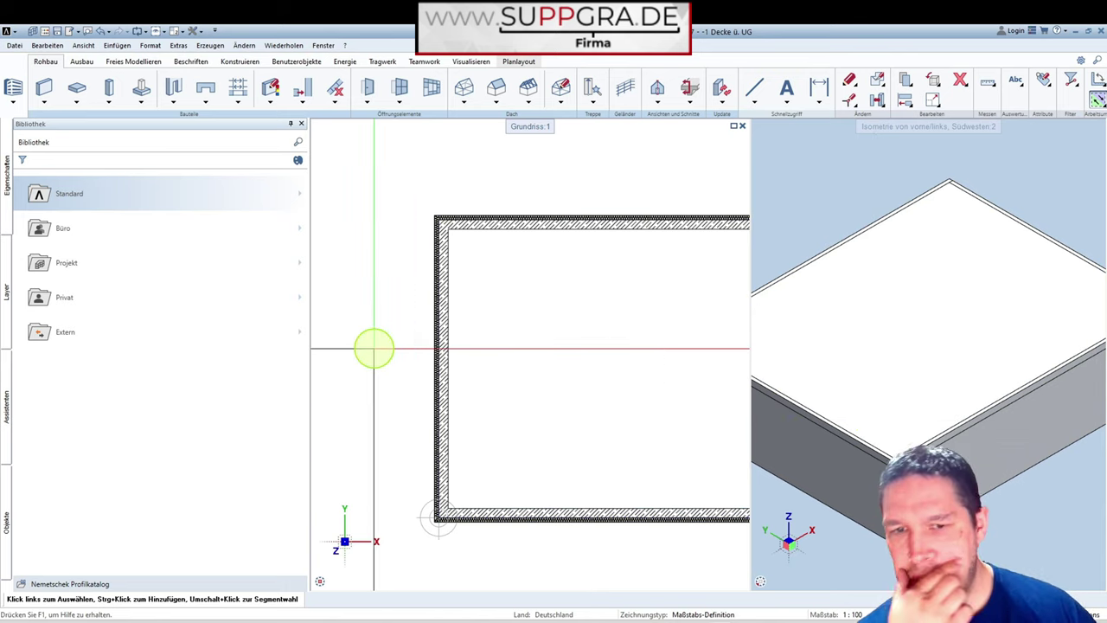
pyautogui.scroll(-2, 377, 395)
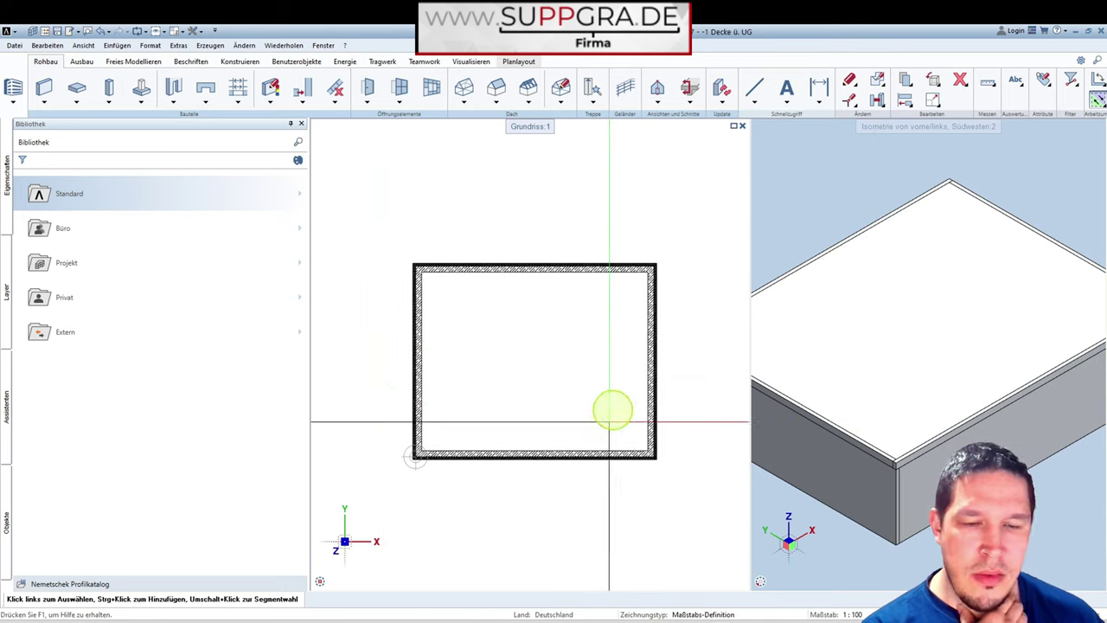
pyautogui.scroll(2, 668, 477)
pyautogui.scroll(1, 667, 476)
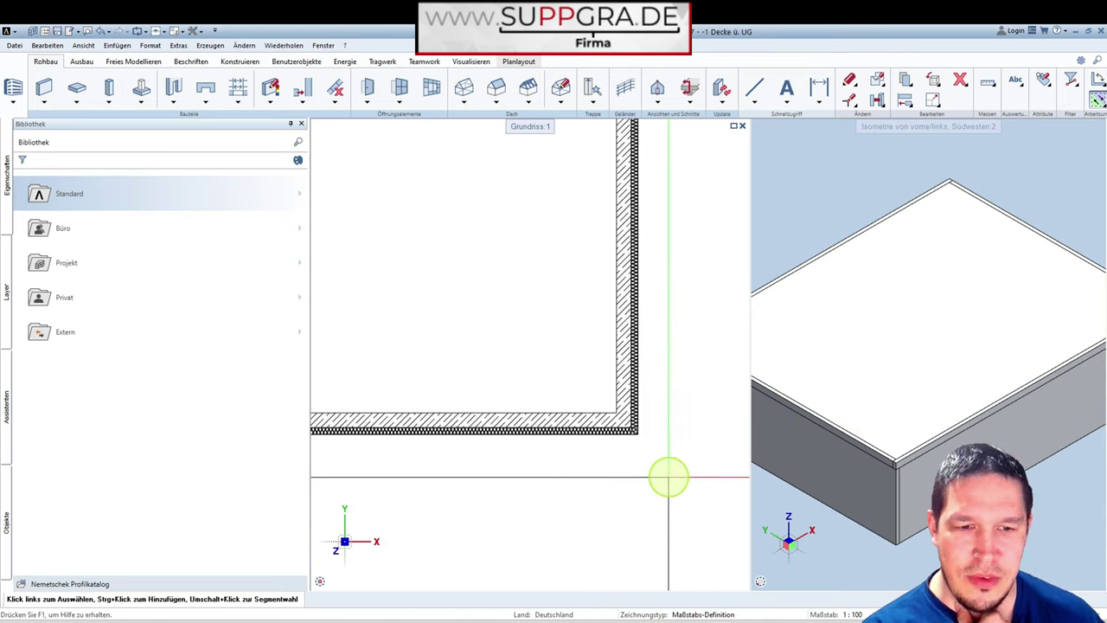
pyautogui.scroll(1, 670, 453)
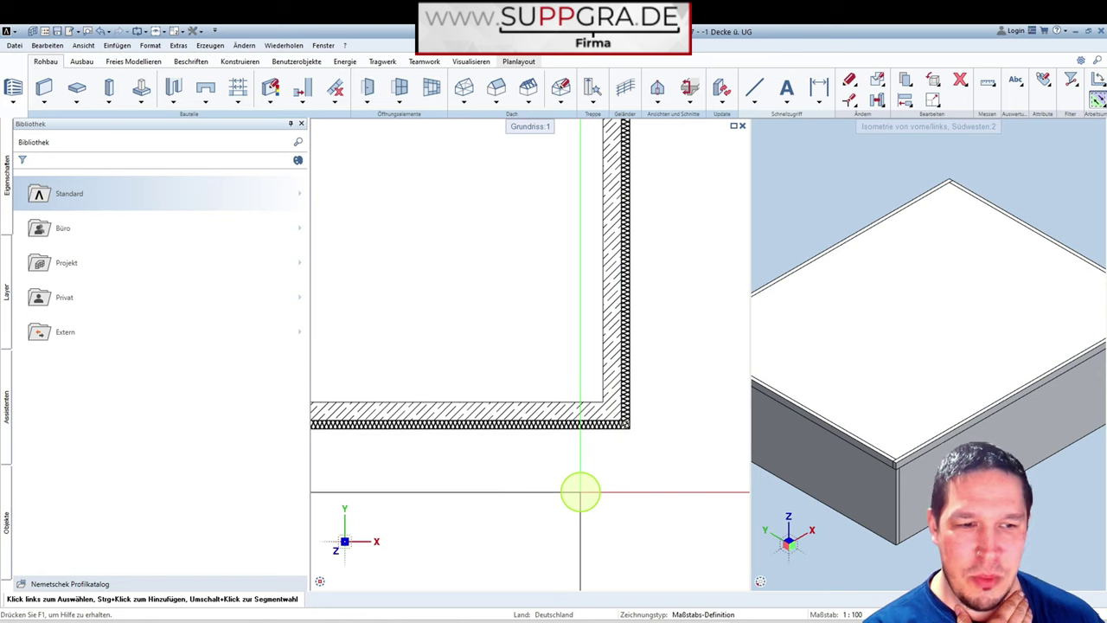
# Name drawing file 1020 under Fundament "Bodenplatte", assign it the levels Oberkante F and Unterkante 1. UG, and return to the drawing.
pyautogui.hotkey('ctrl', 'o')
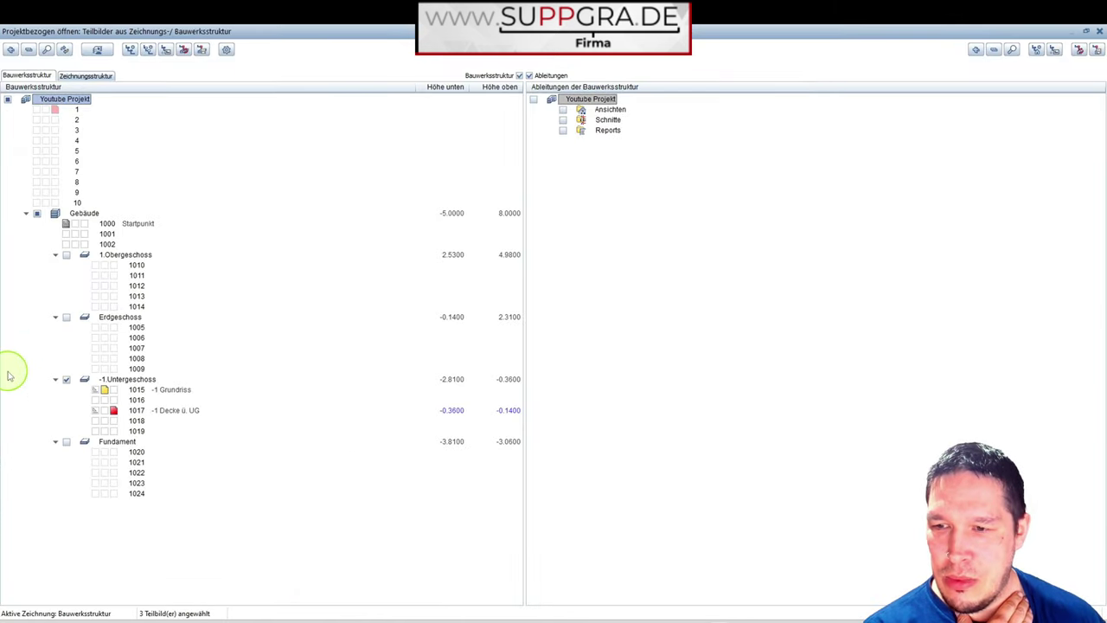
pyautogui.click(135, 451)
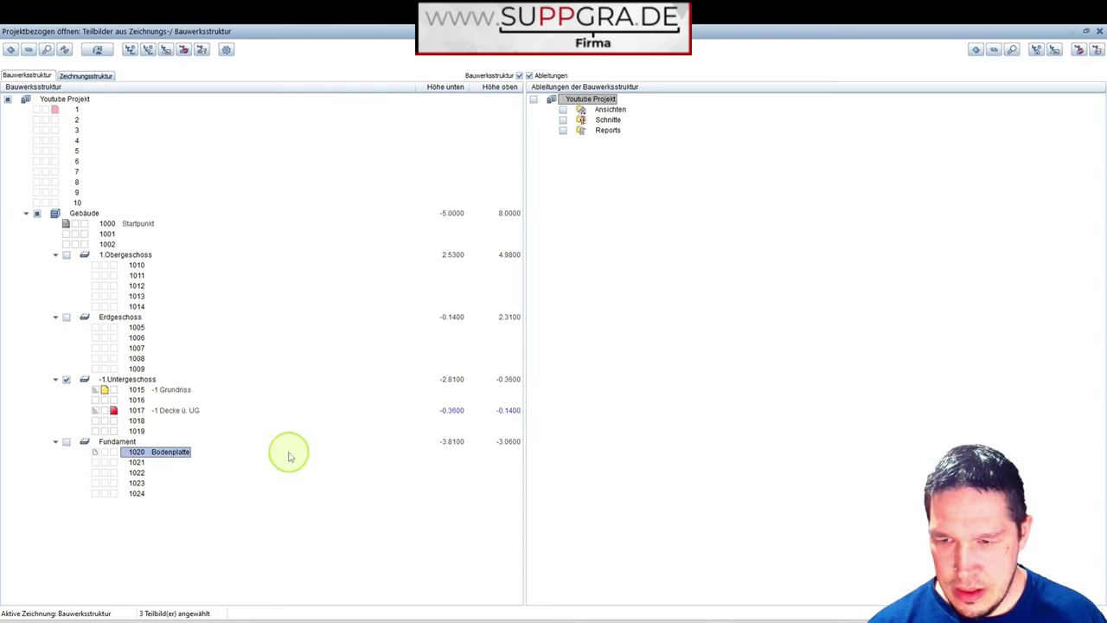
pyautogui.click(169, 453)
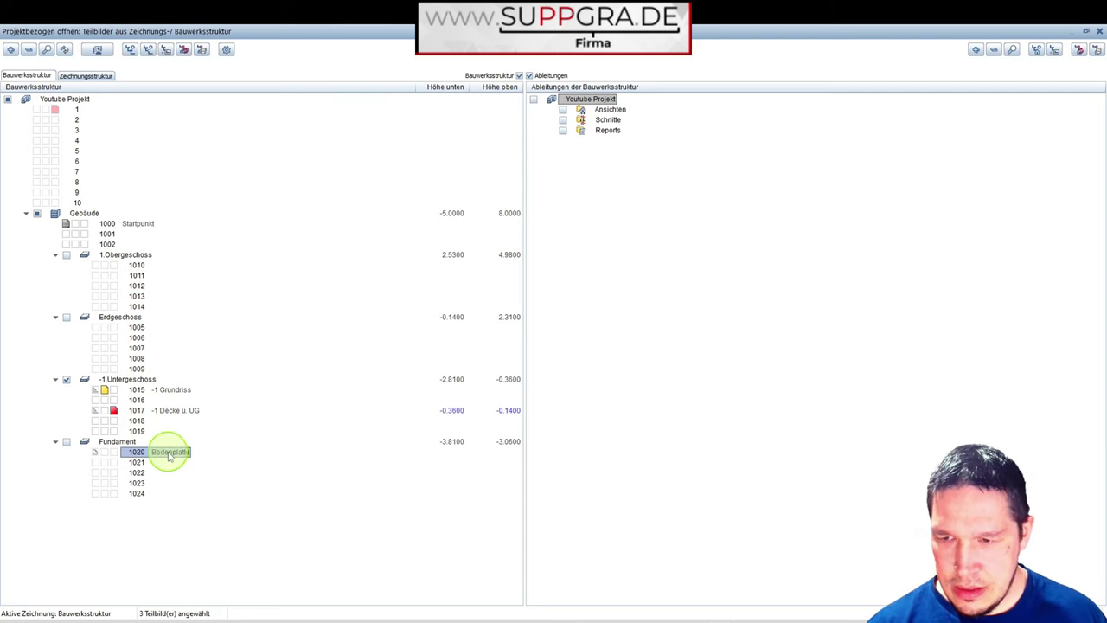
pyautogui.click(451, 458)
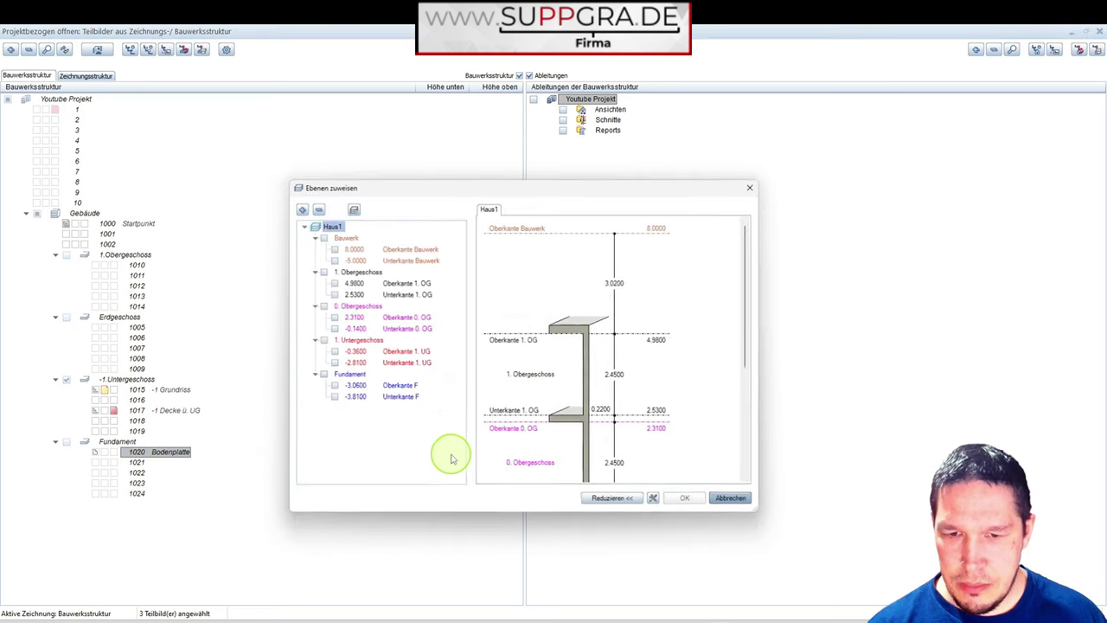
pyautogui.click(347, 363)
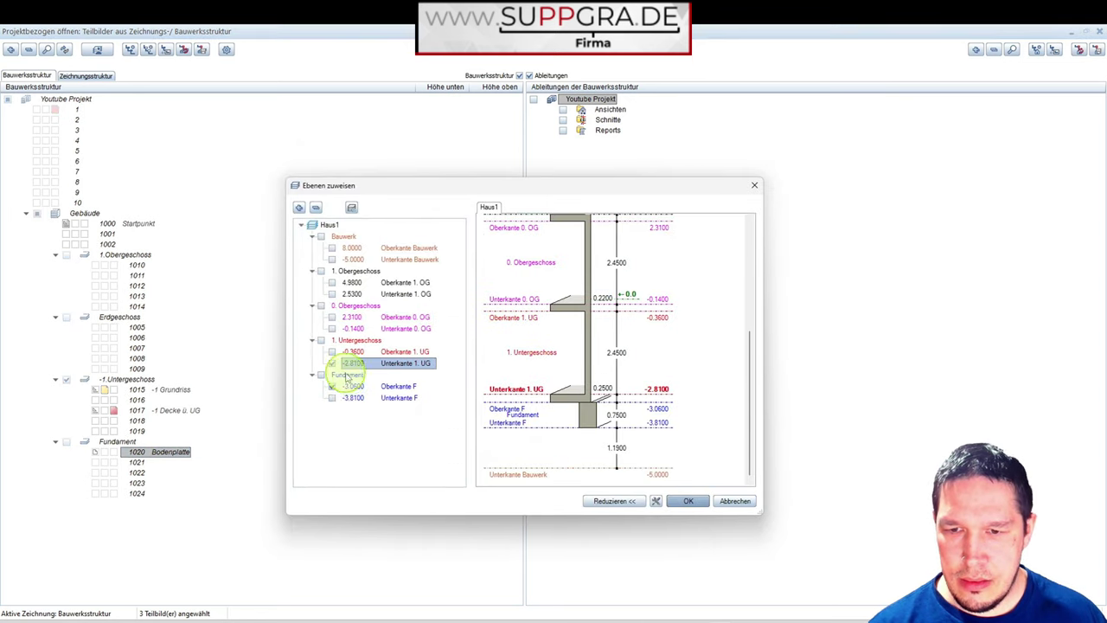
pyautogui.click(687, 502)
pyautogui.click(140, 181)
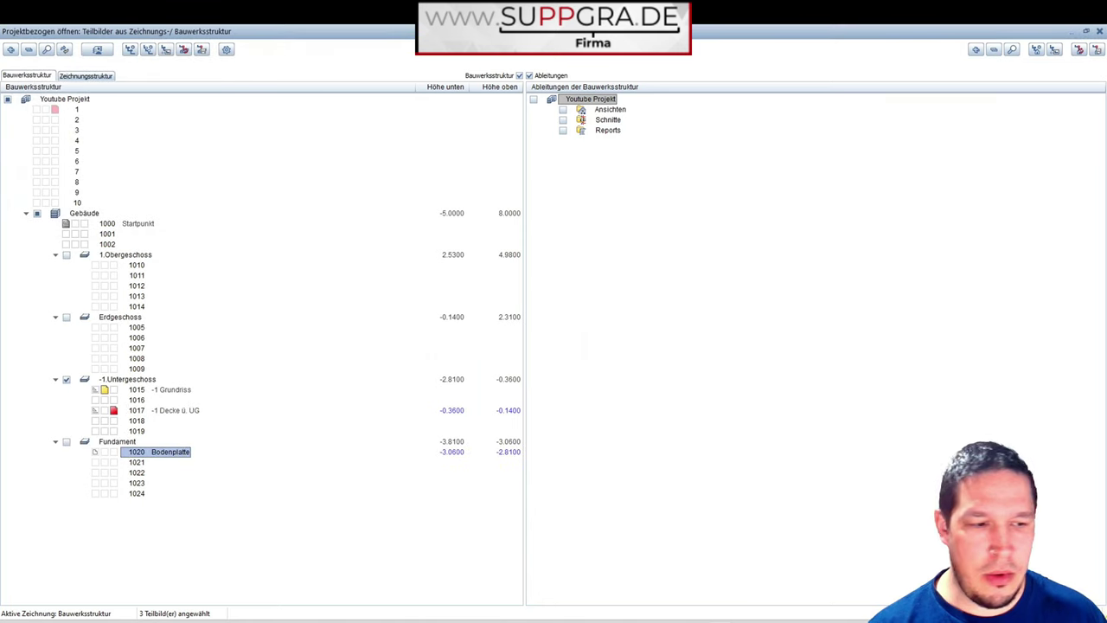
pyautogui.press('Return')
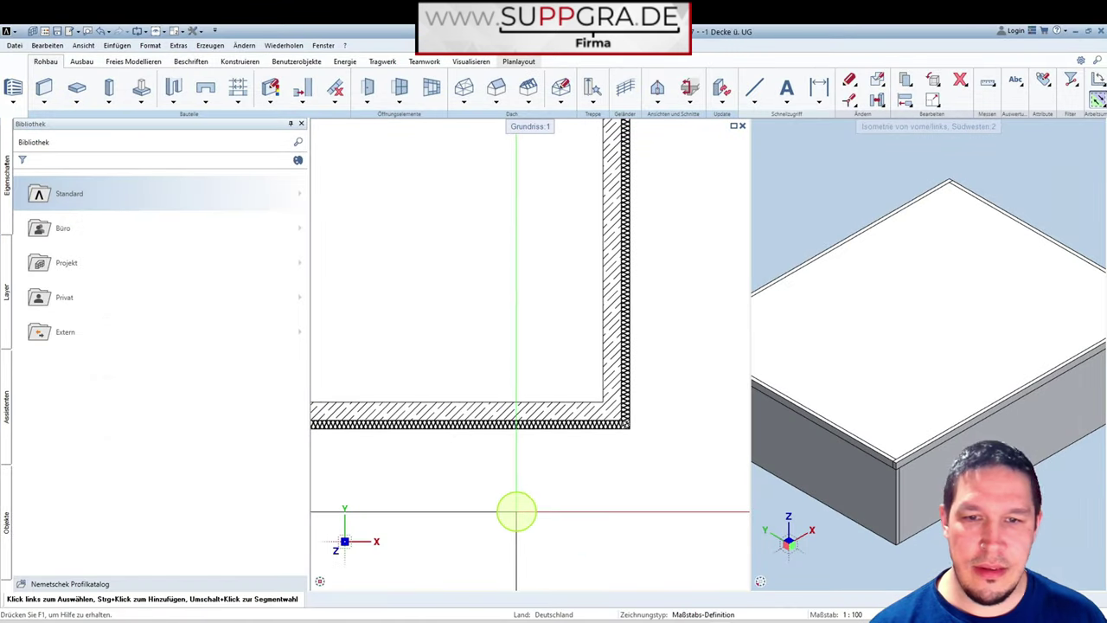
# Start a Plattenfundament and confirm its heights: upper edge at Unterkante 0. OG with distance 0, lower edge at Oberkante 1. UG with distance -0.6.
pyautogui.click(79, 102)
pyautogui.click(139, 104)
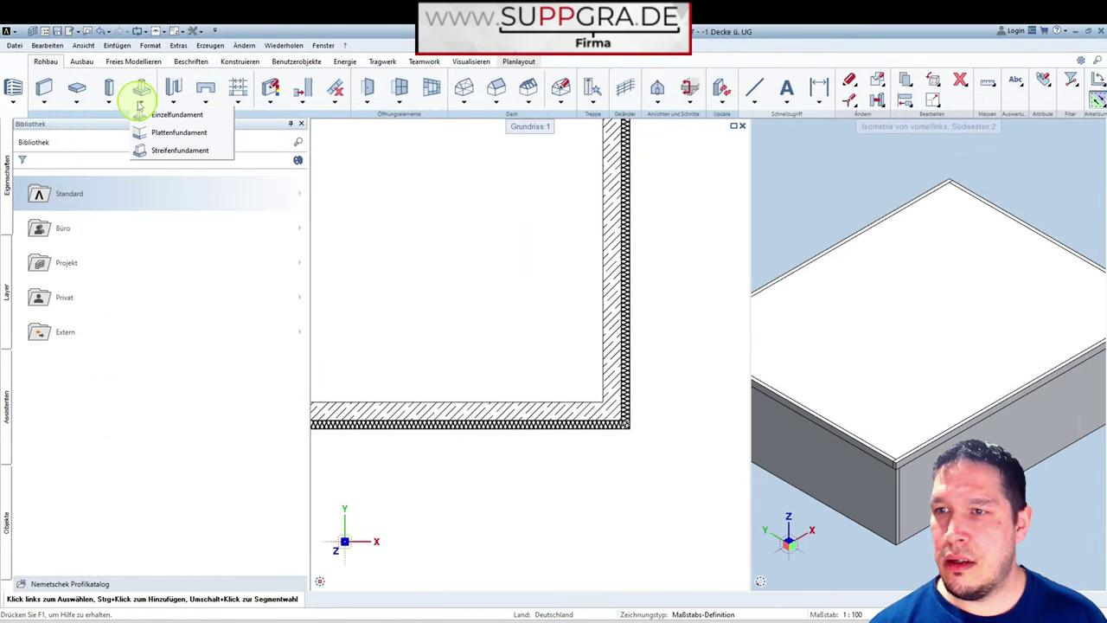
pyautogui.click(205, 138)
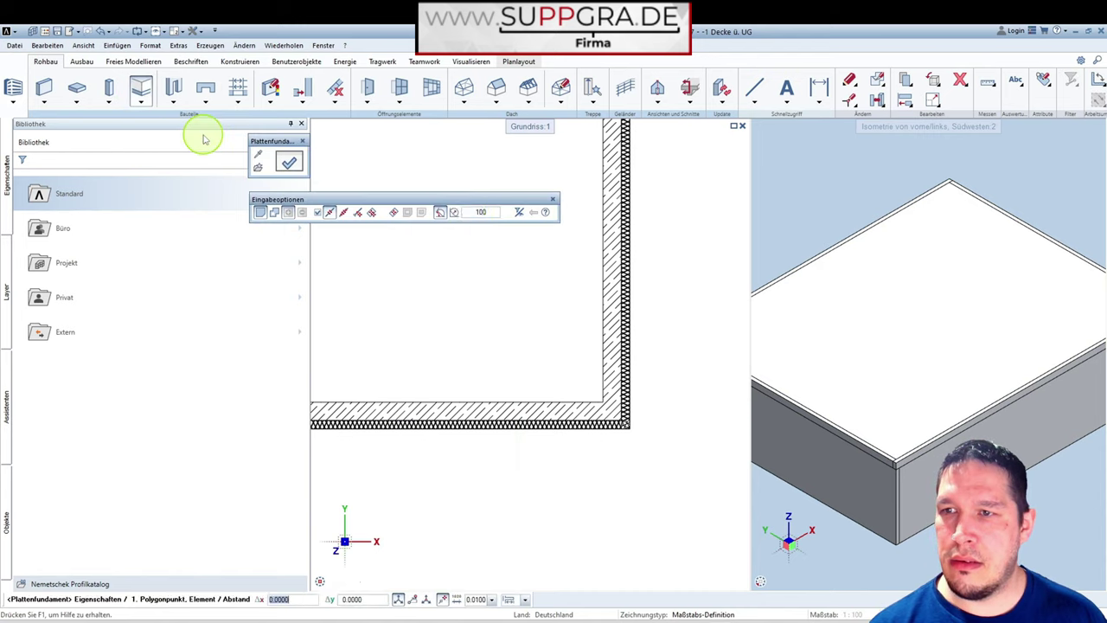
pyautogui.click(289, 161)
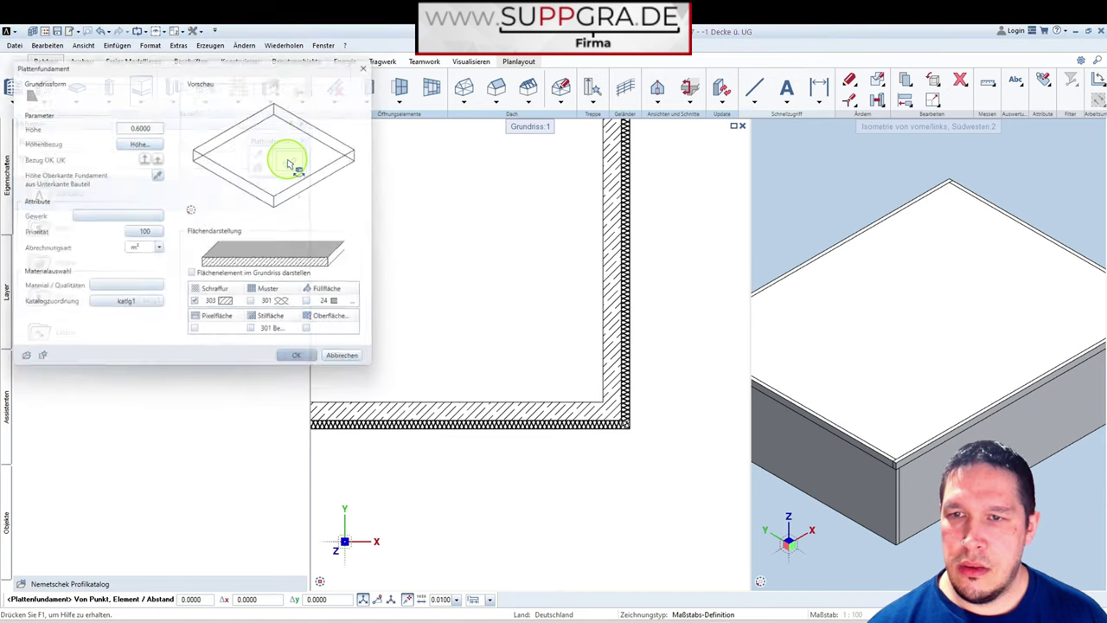
pyautogui.click(141, 141)
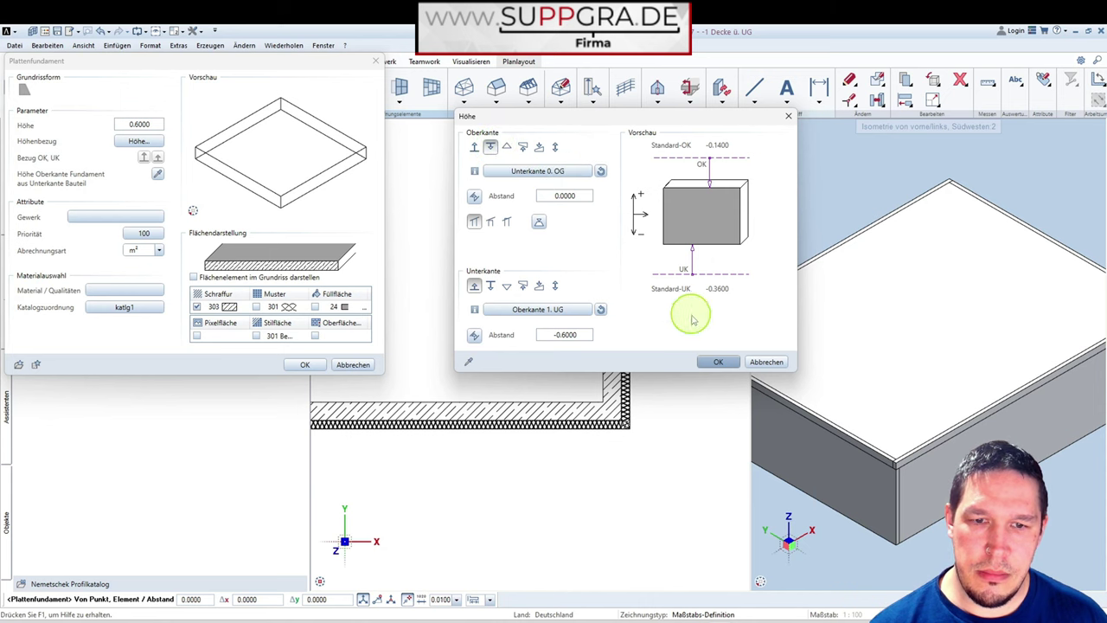
pyautogui.click(716, 362)
pyautogui.click(302, 363)
pyautogui.scroll(-4, 674, 383)
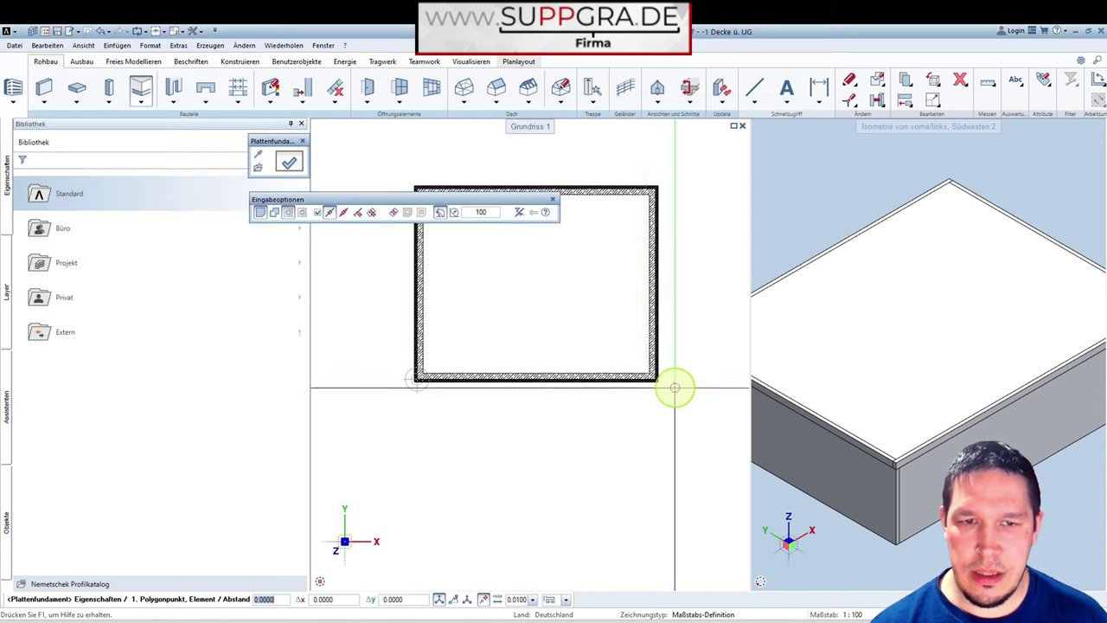
# Draw the rectangular Plattenfundament between opposite outer corners of the basement walls with an element distance of 0.15.
pyautogui.scroll(6, 502, 308)
pyautogui.scroll(1, 462, 290)
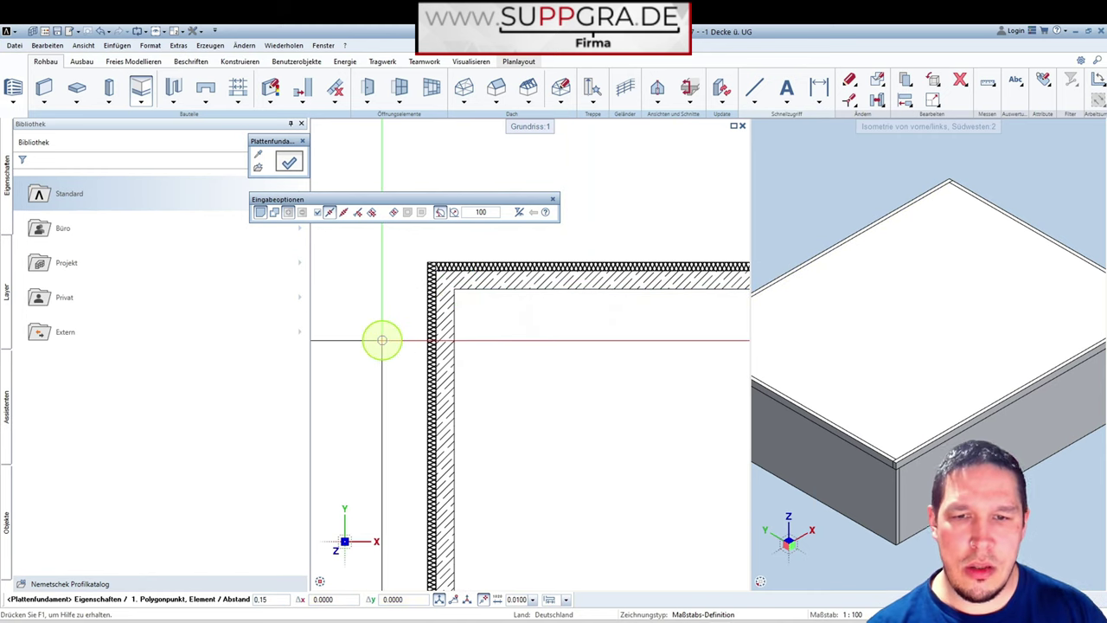
pyautogui.scroll(-2, 432, 265)
pyautogui.click(436, 264)
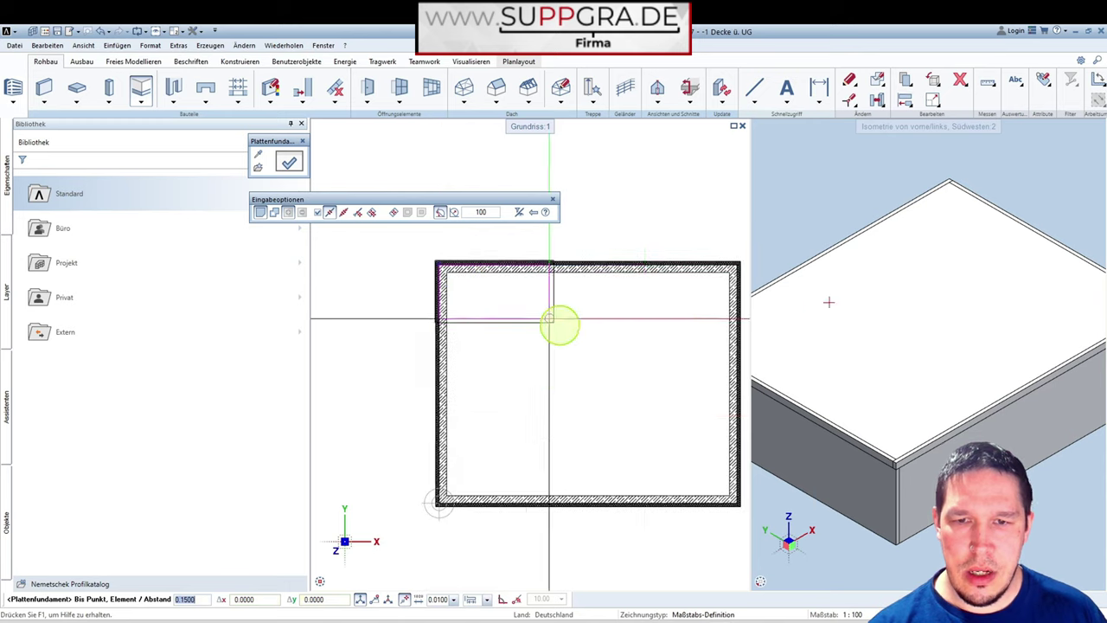
pyautogui.scroll(-1, 441, 302)
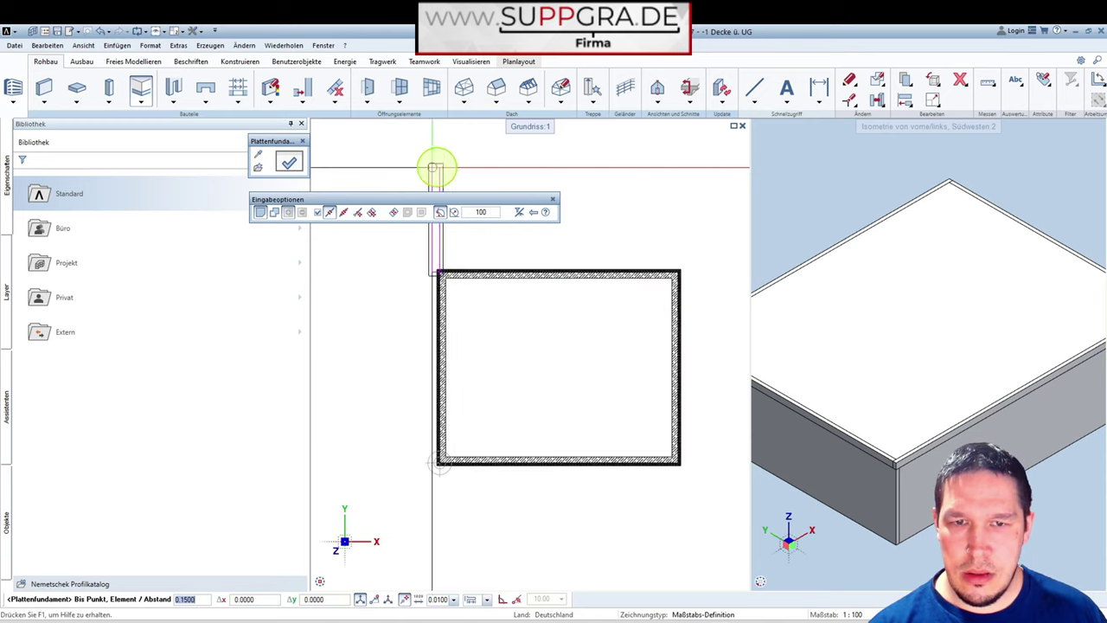
pyautogui.scroll(5, 697, 473)
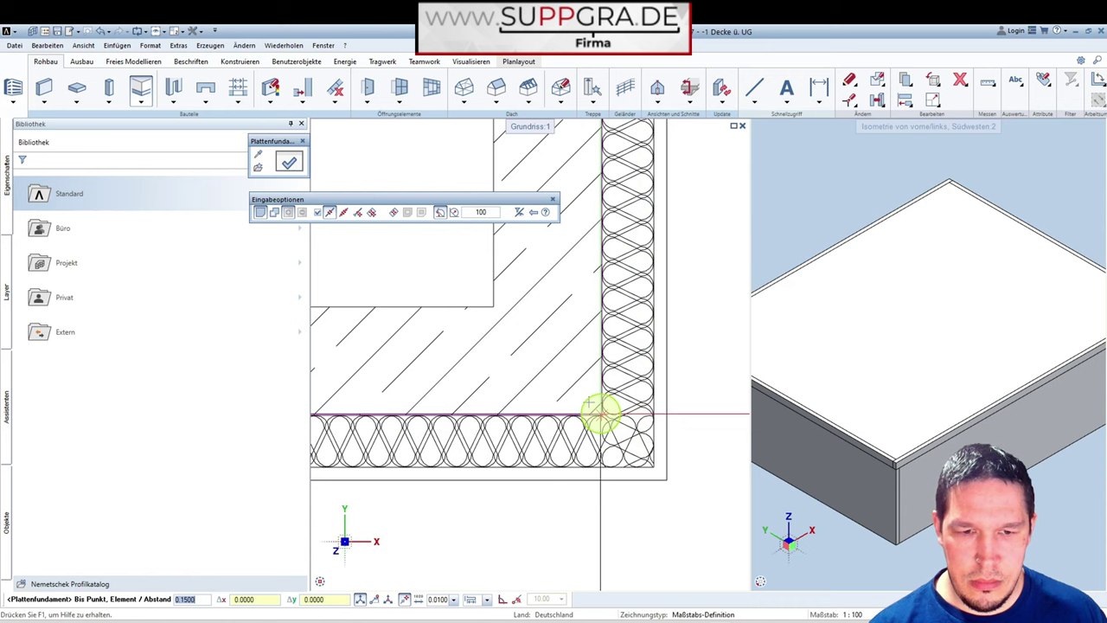
pyautogui.click(604, 315)
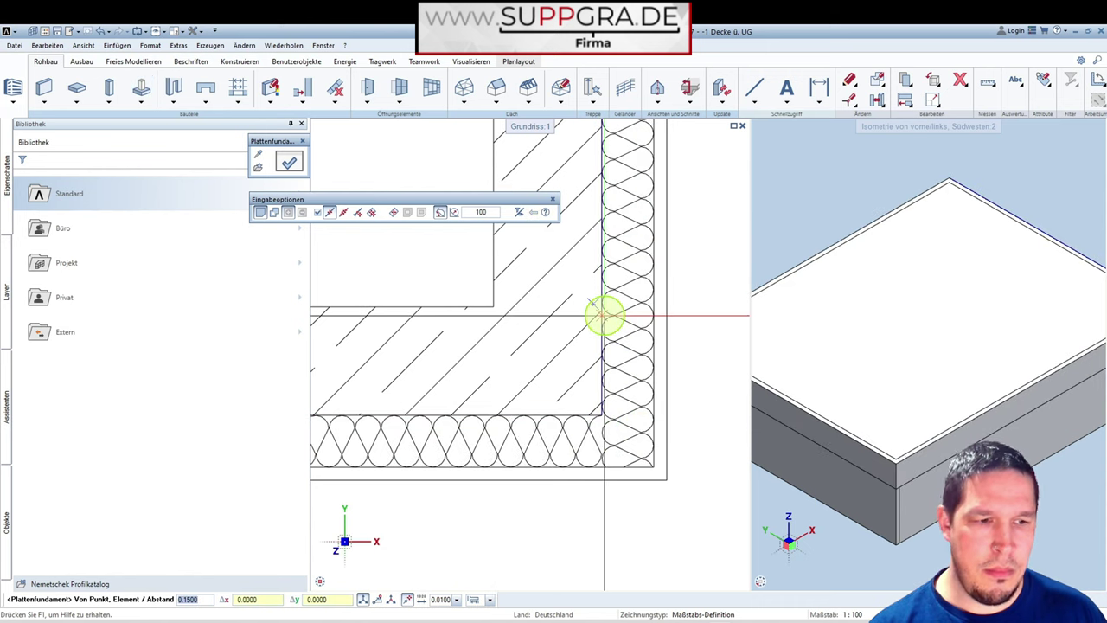
pyautogui.press('Escape')
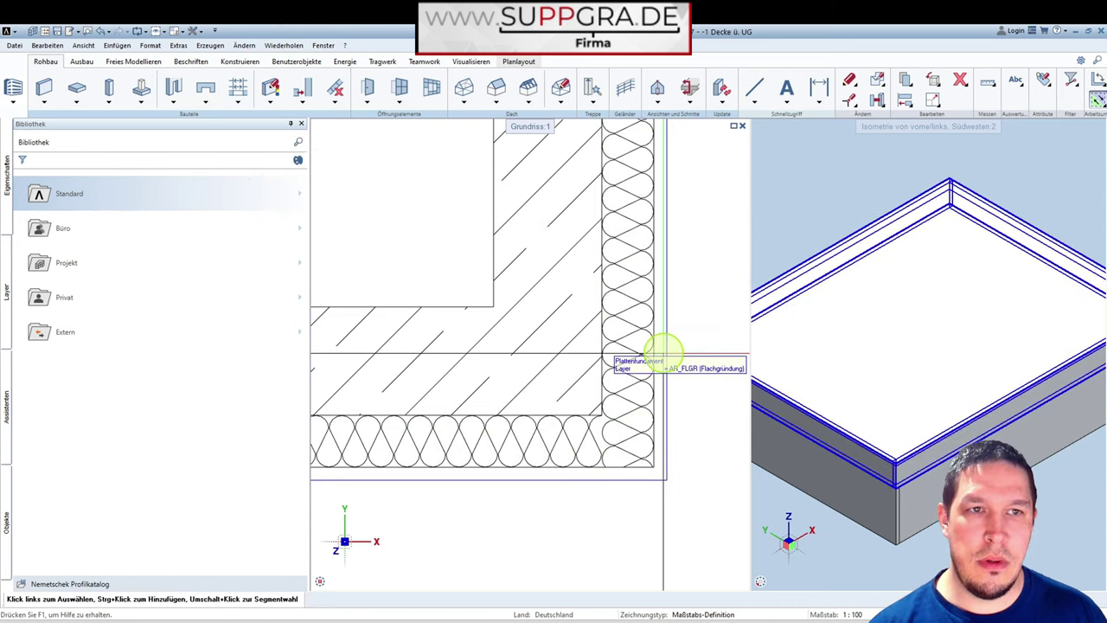
# Move the Plattenfundament from the drawing file "-1 Decke ü. UG" into the active drawing file 1020 "Bodenplatte" at its original plan position.
pyautogui.doubleClick(668, 356)
pyautogui.press('Escape')
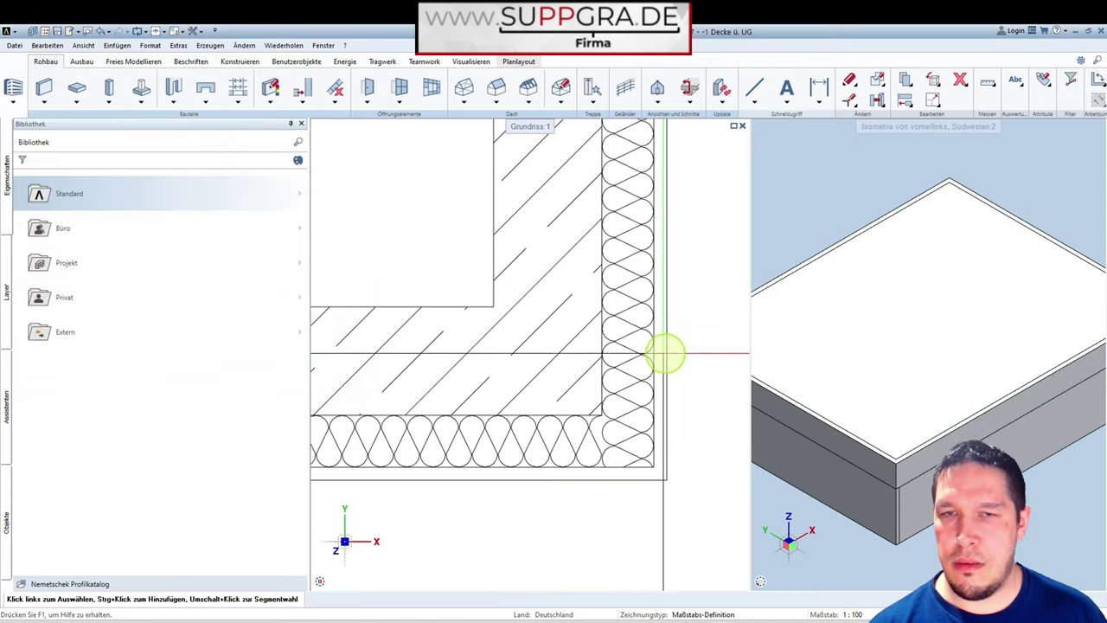
pyautogui.hotkey('ctrl', 'o')
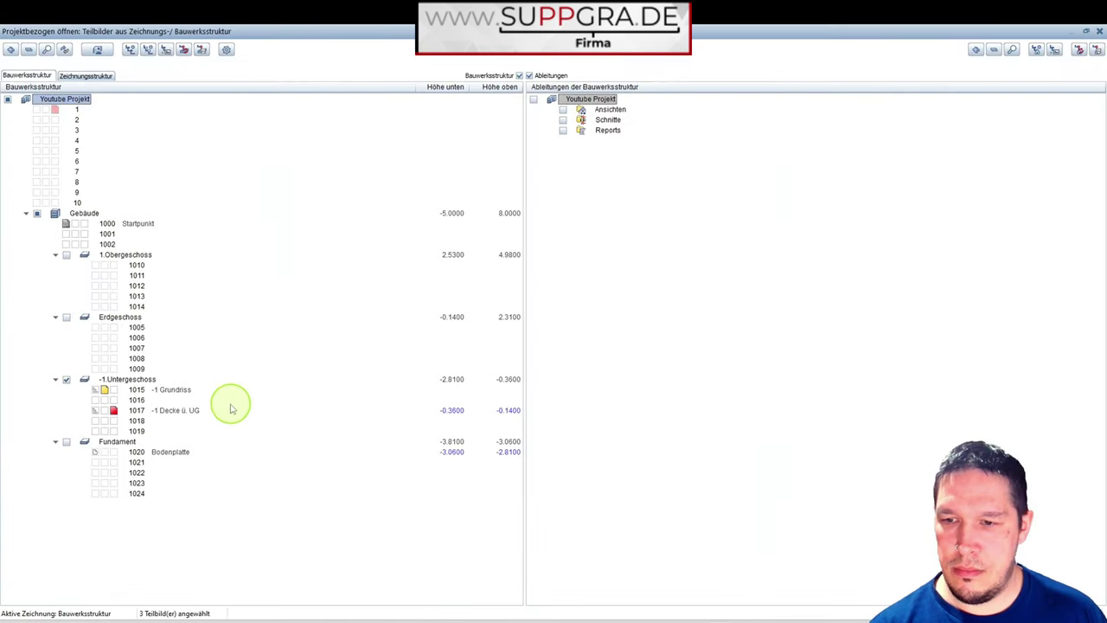
pyautogui.click(113, 451)
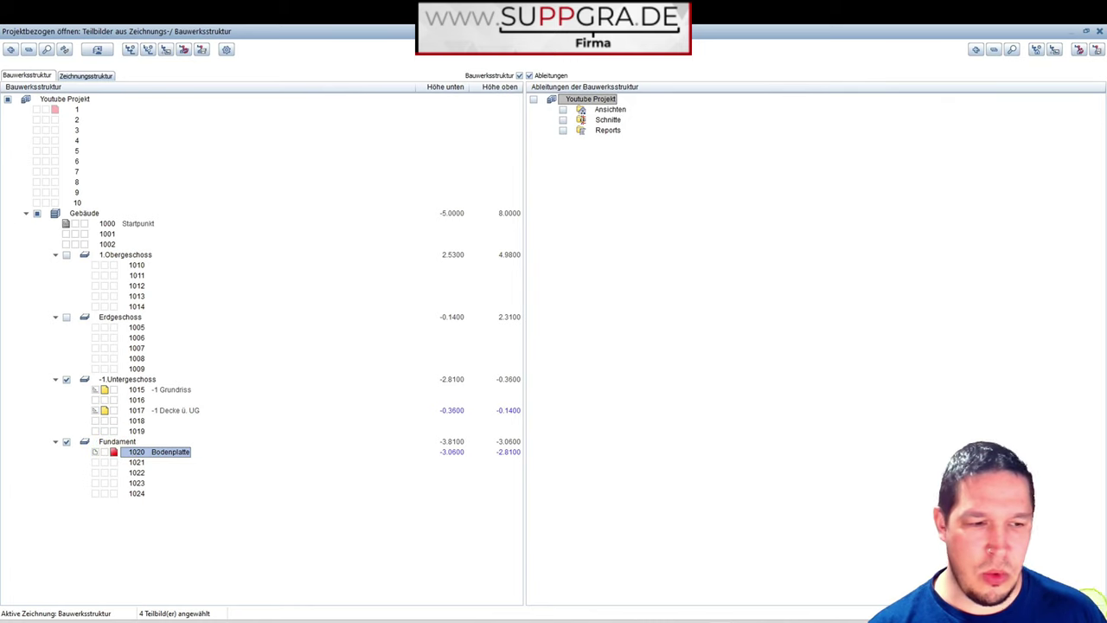
pyautogui.click(1090, 596)
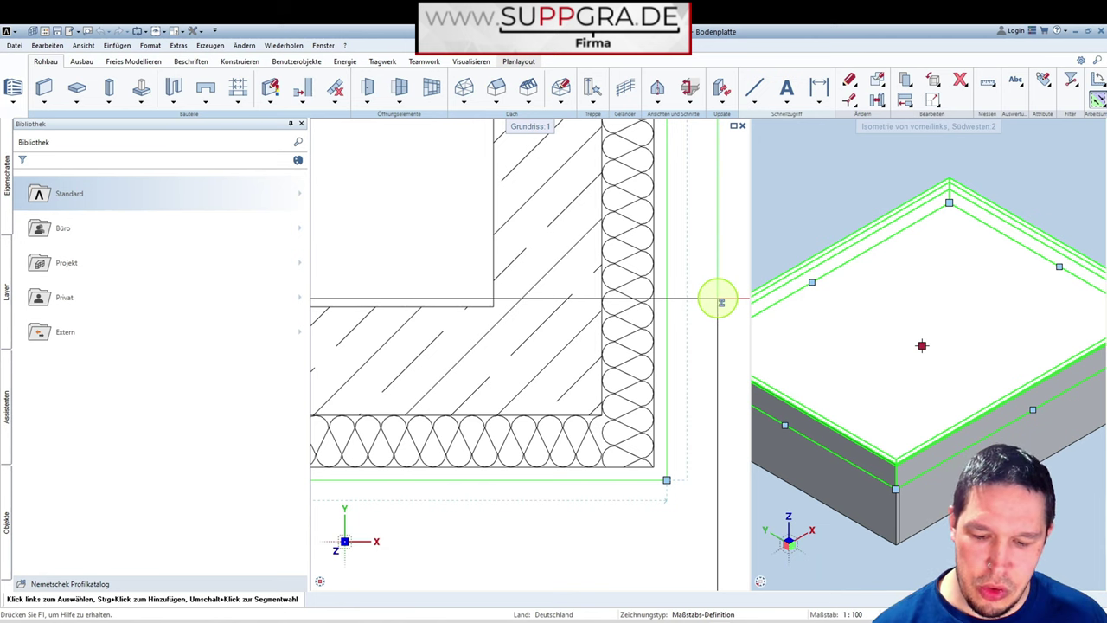
pyautogui.click(718, 299)
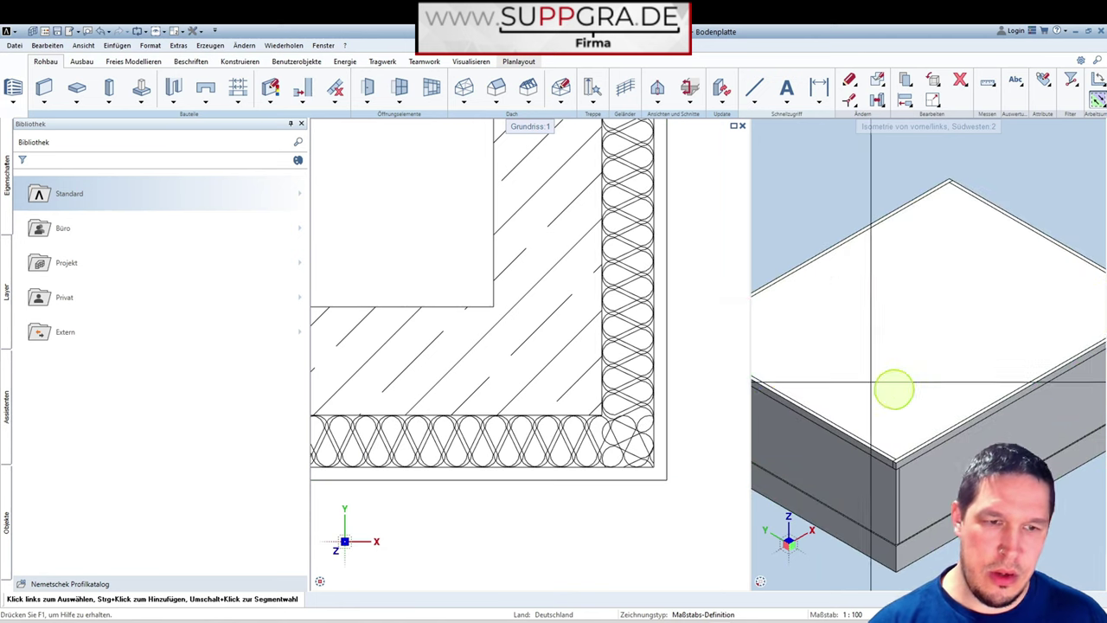
# Examine the foundation's height in the front and isometric views and check the levels assigned to drawing file 1020.
pyautogui.scroll(-3, 948, 393)
pyautogui.scroll(5, 948, 393)
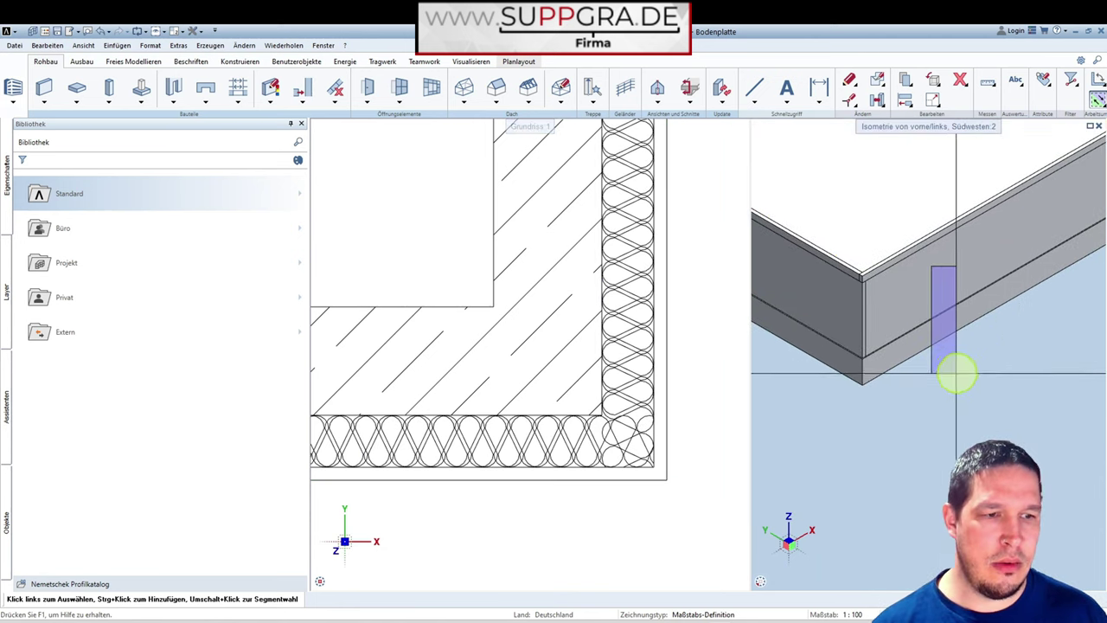
pyautogui.click(773, 581)
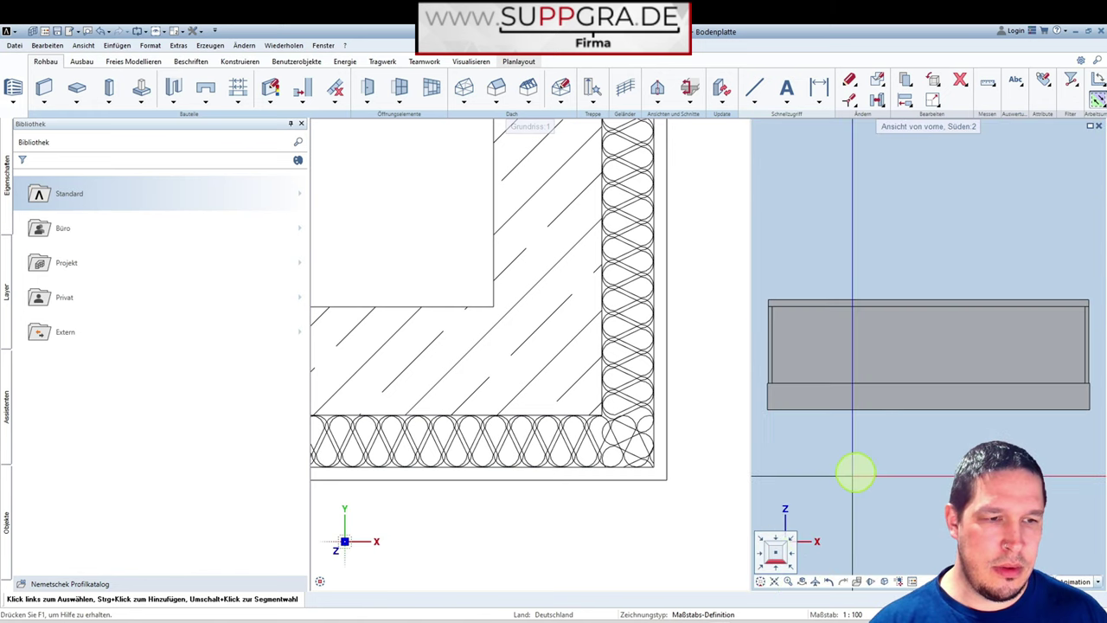
pyautogui.click(761, 566)
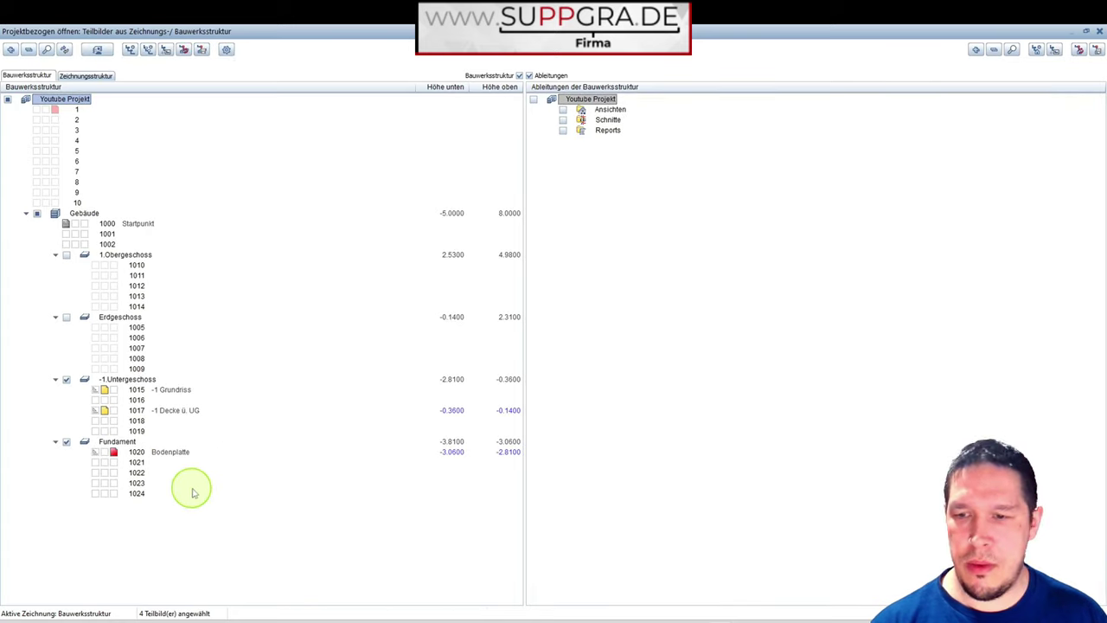
pyautogui.click(448, 459)
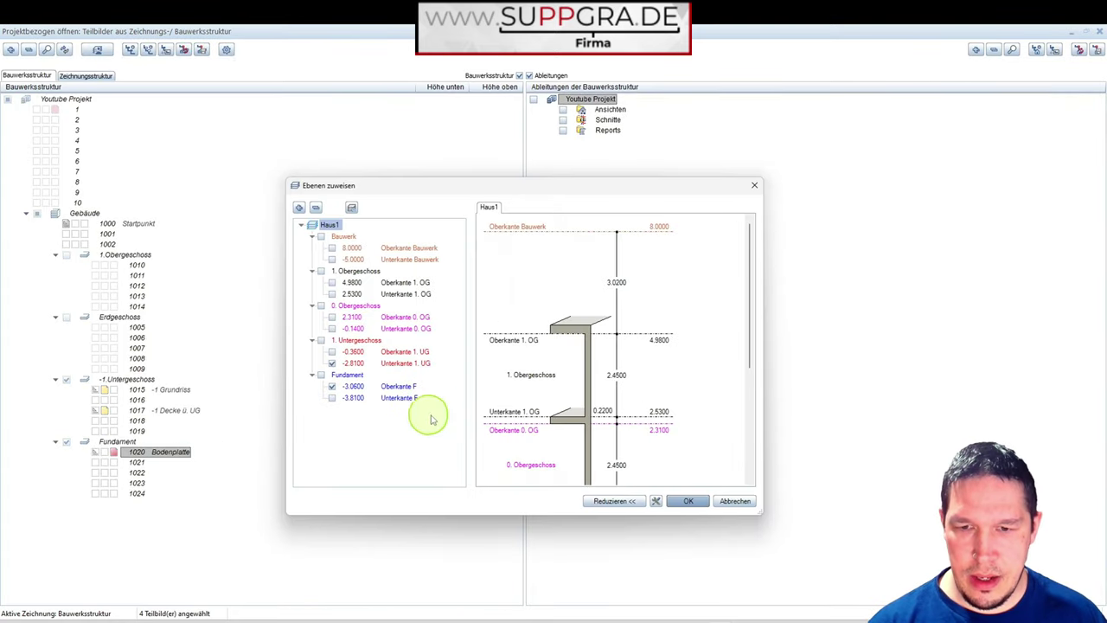
pyautogui.scroll(-3, 562, 411)
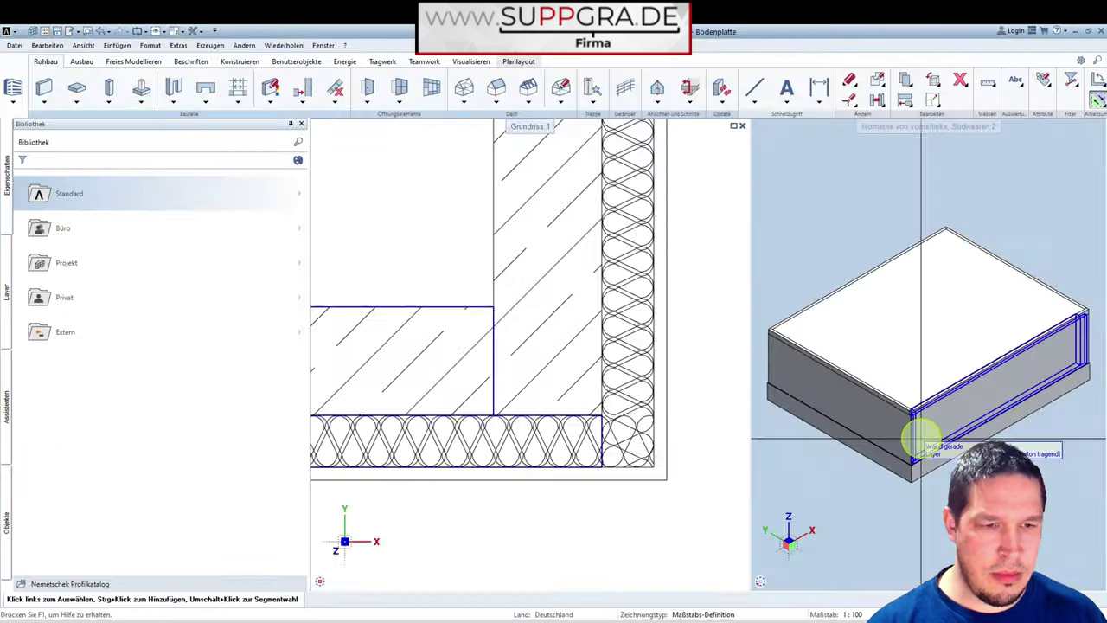
# Confirm the Plattenfundament's levels Unterkante 1. UG and Oberkante F, and set its lower edge distance to 0.
pyautogui.doubleClick(666, 429)
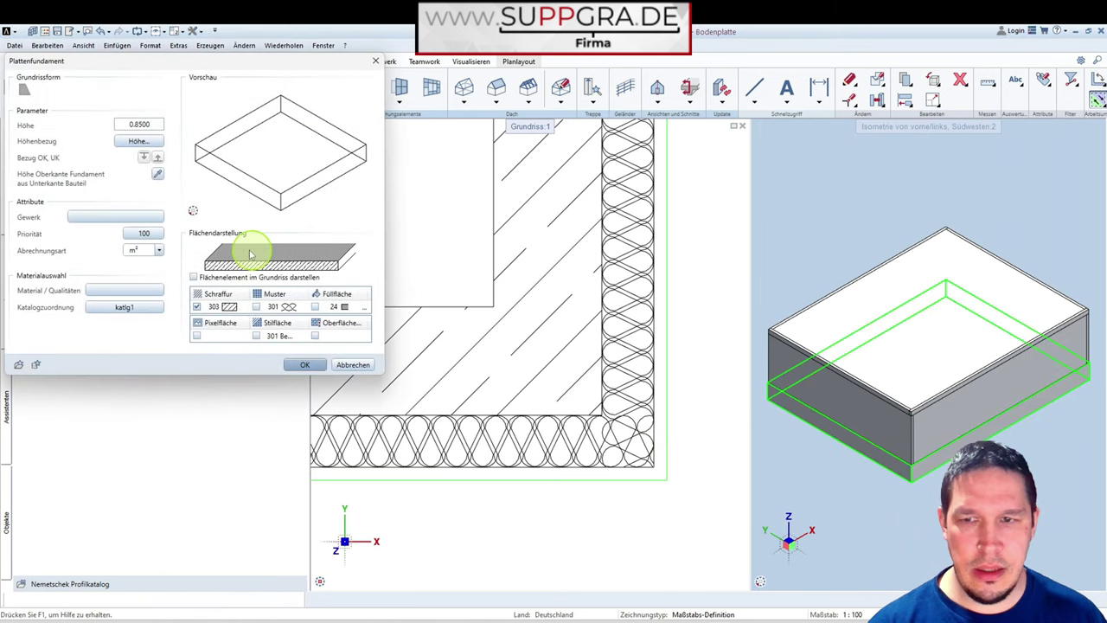
pyautogui.click(138, 140)
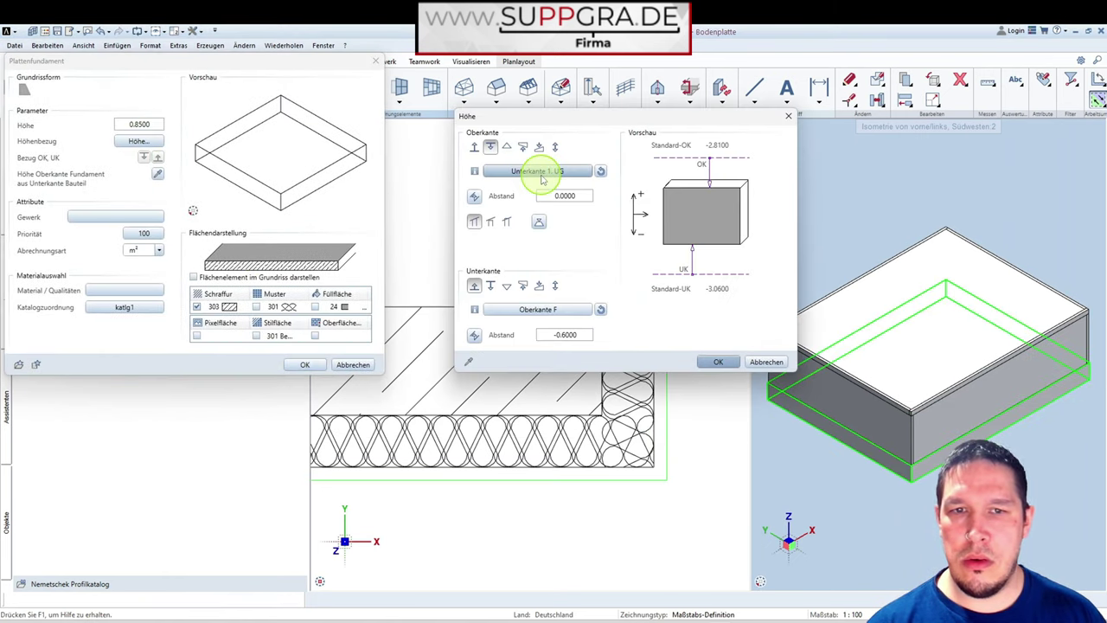
pyautogui.click(544, 311)
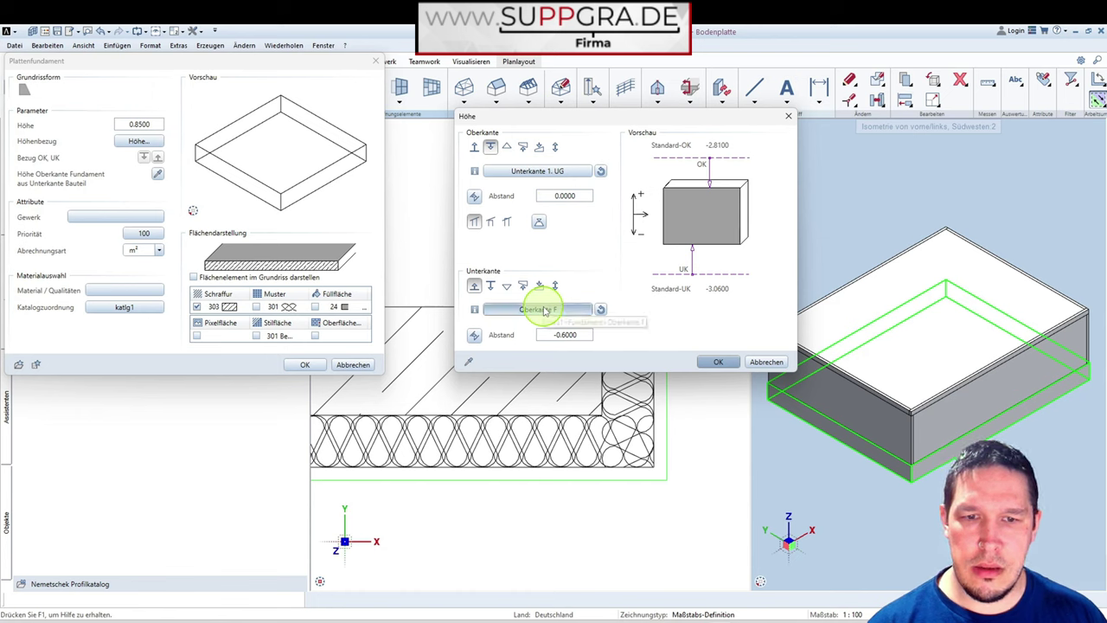
pyautogui.moveTo(38, 54); pyautogui.dragTo(411, 83)
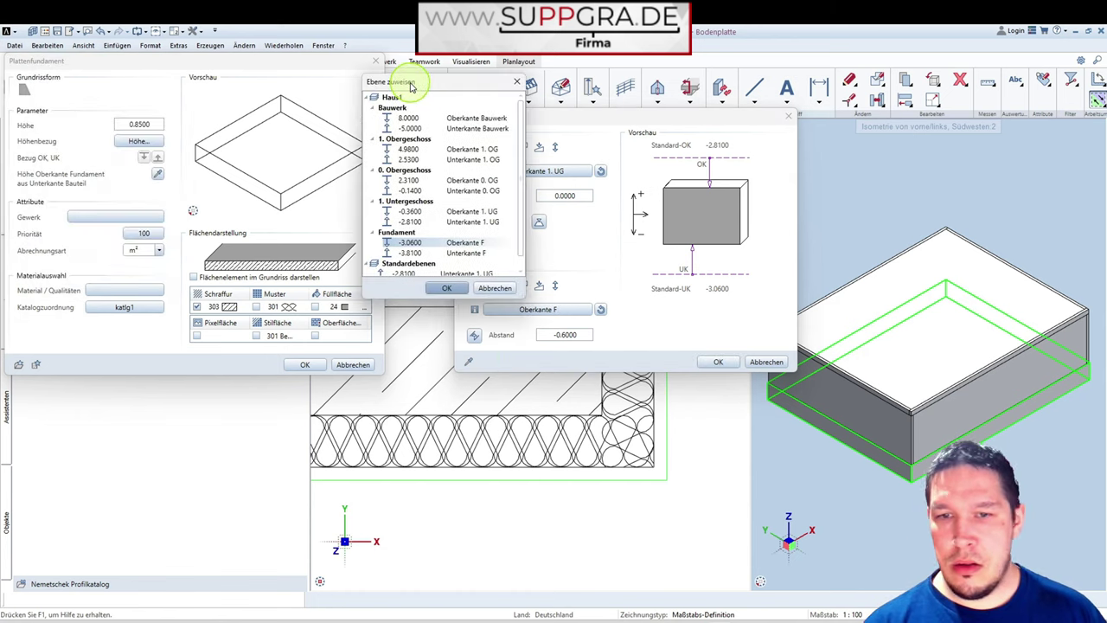
pyautogui.click(447, 288)
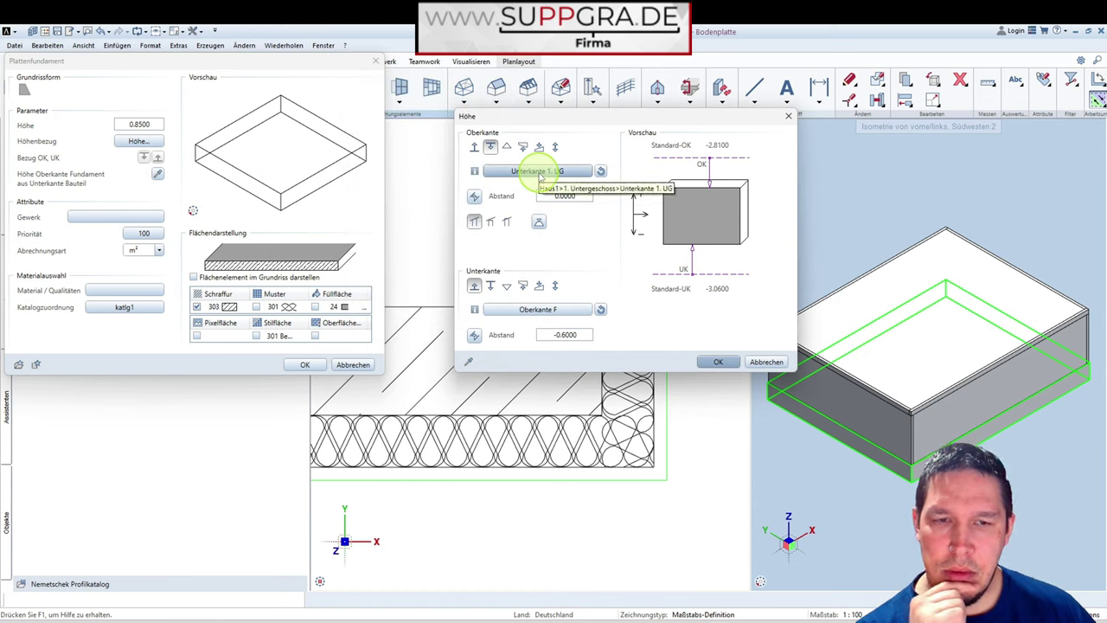
pyautogui.click(540, 173)
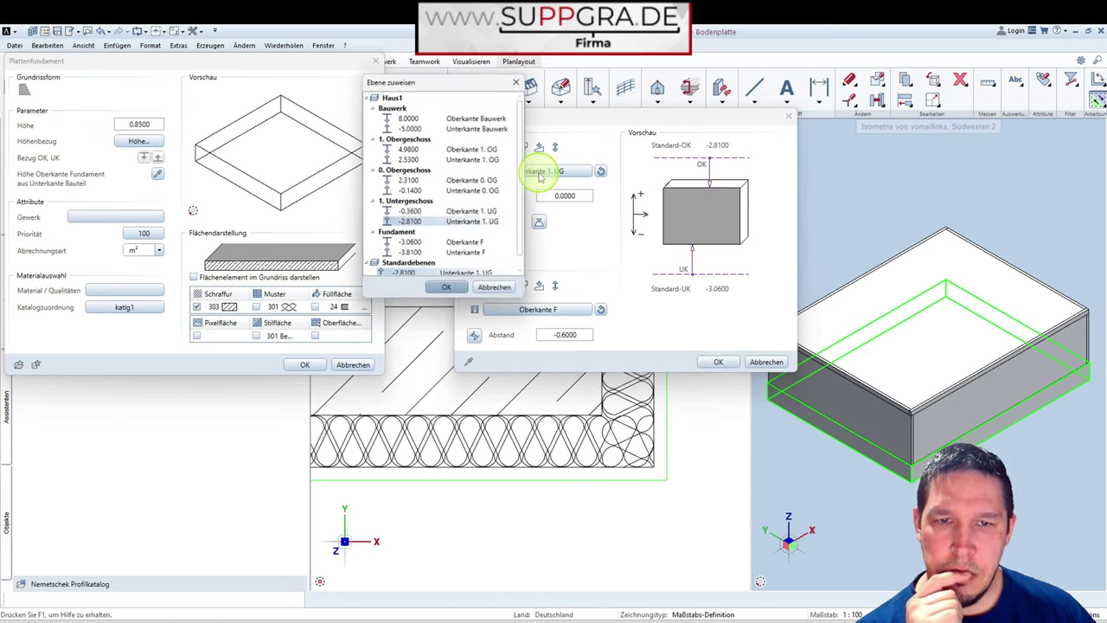
pyautogui.scroll(-1, 437, 227)
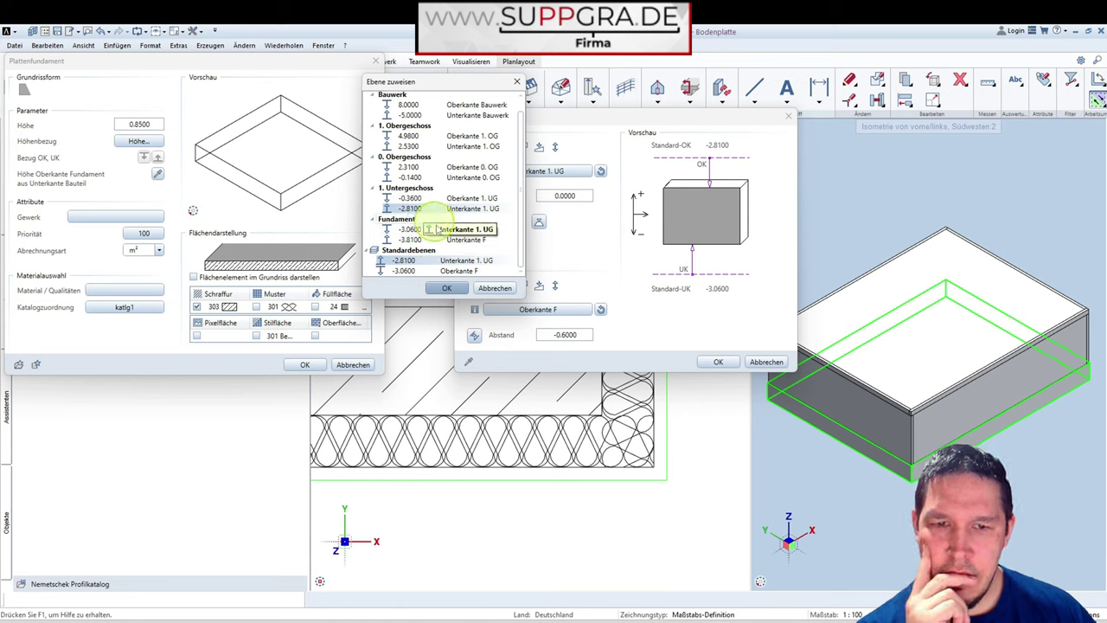
pyautogui.click(446, 288)
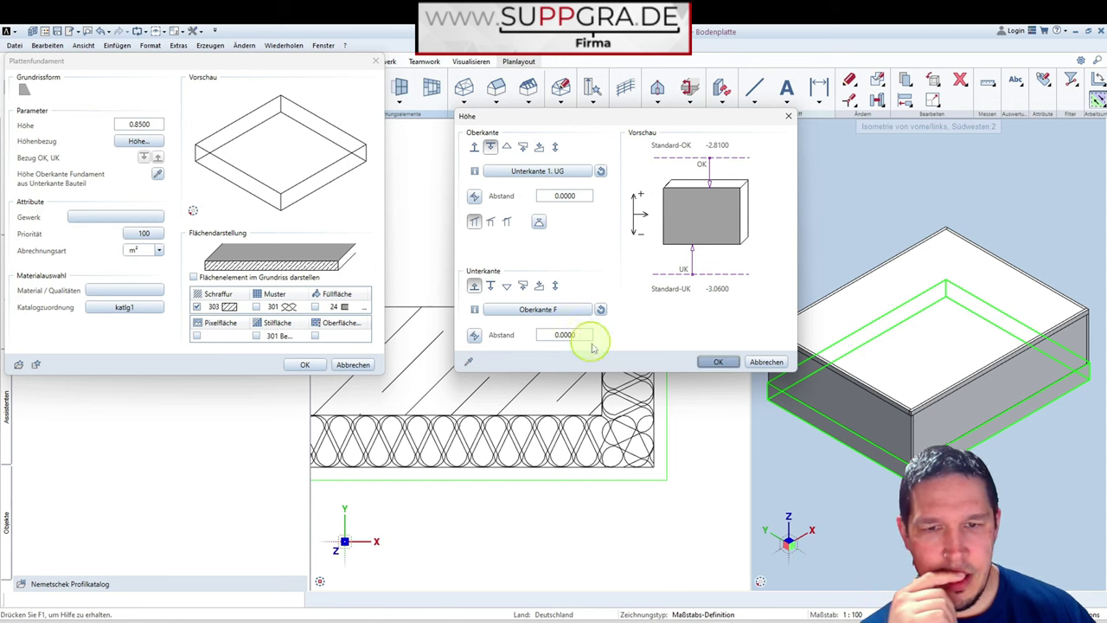
pyautogui.click(722, 362)
pyautogui.click(300, 364)
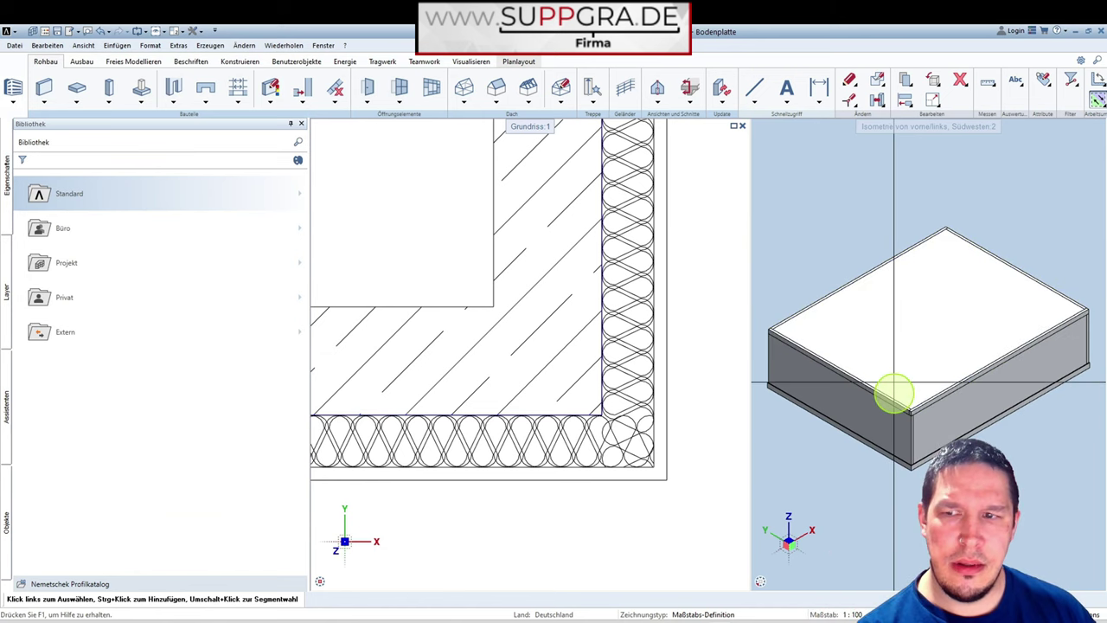
# Examine the foundation slab's thickness and its junction with the basement walls at the front corner of the isometric view.
pyautogui.scroll(-2, 845, 331)
pyautogui.scroll(6, 908, 346)
pyautogui.scroll(3, 862, 419)
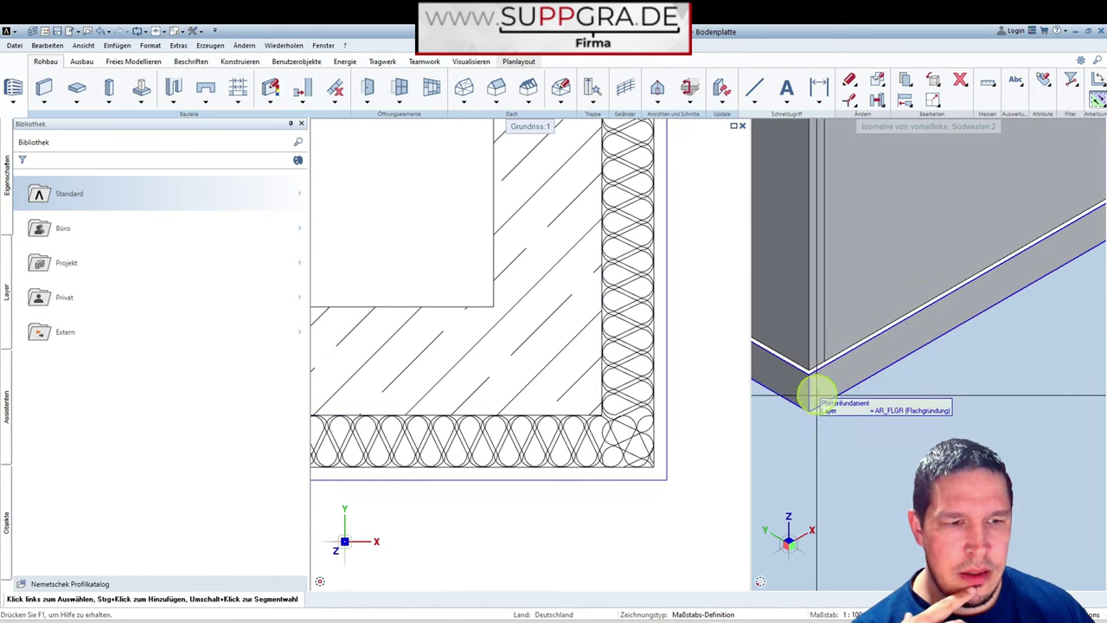
pyautogui.scroll(-5, 818, 391)
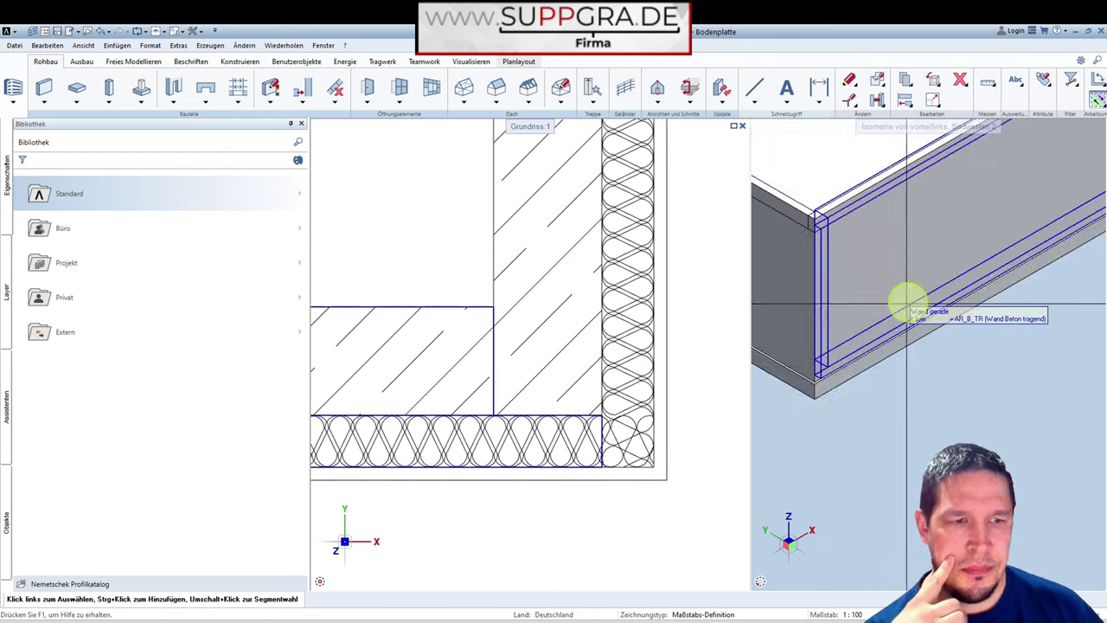
pyautogui.scroll(2, 892, 324)
pyautogui.scroll(4, 892, 324)
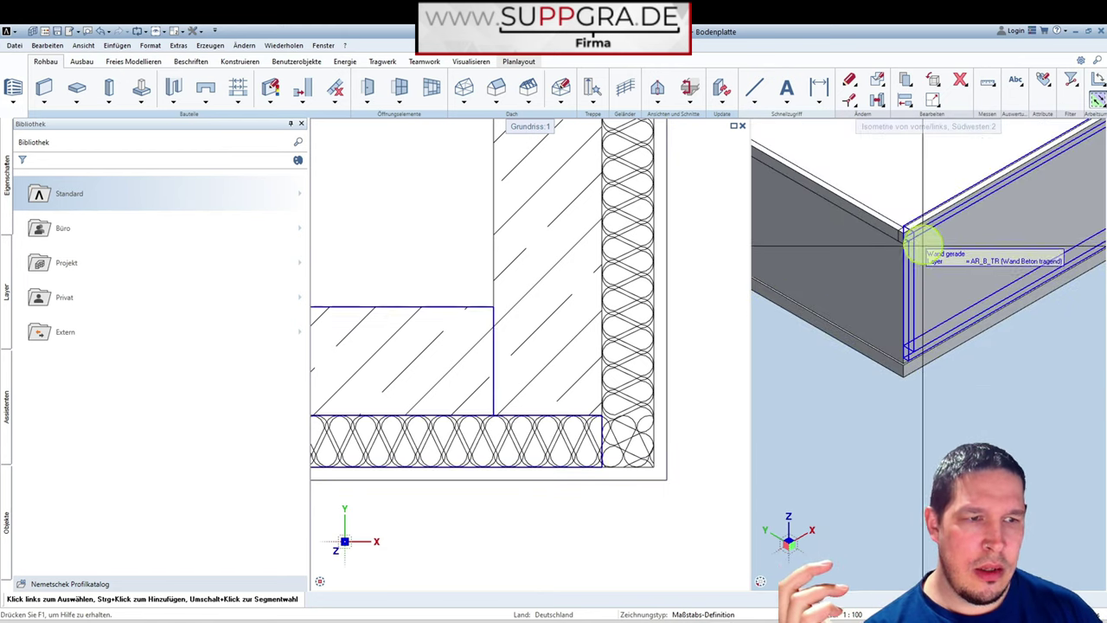
pyautogui.moveTo(920, 239); pyautogui.dragTo(890, 234, button='middle')
pyautogui.scroll(-4, 907, 228)
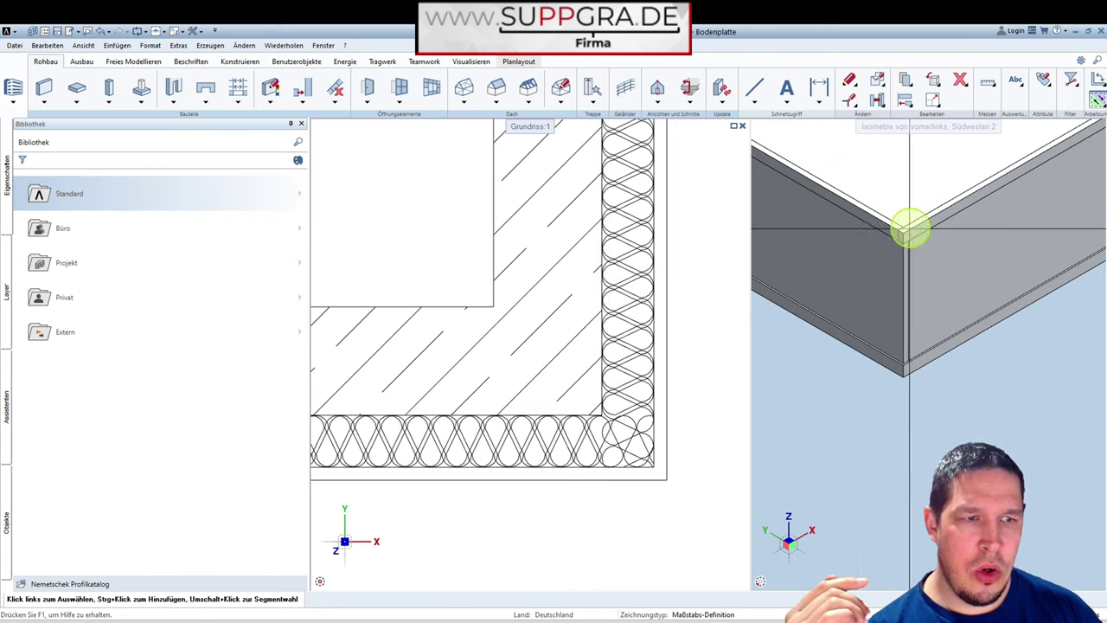
# Name drawing file 1005 "+0 Erdgeschoss" and open it as active, with the -1.Untergeschoss and Fundament files in the background and the whole plan in view.
pyautogui.hotkey('ctrl', 'o')
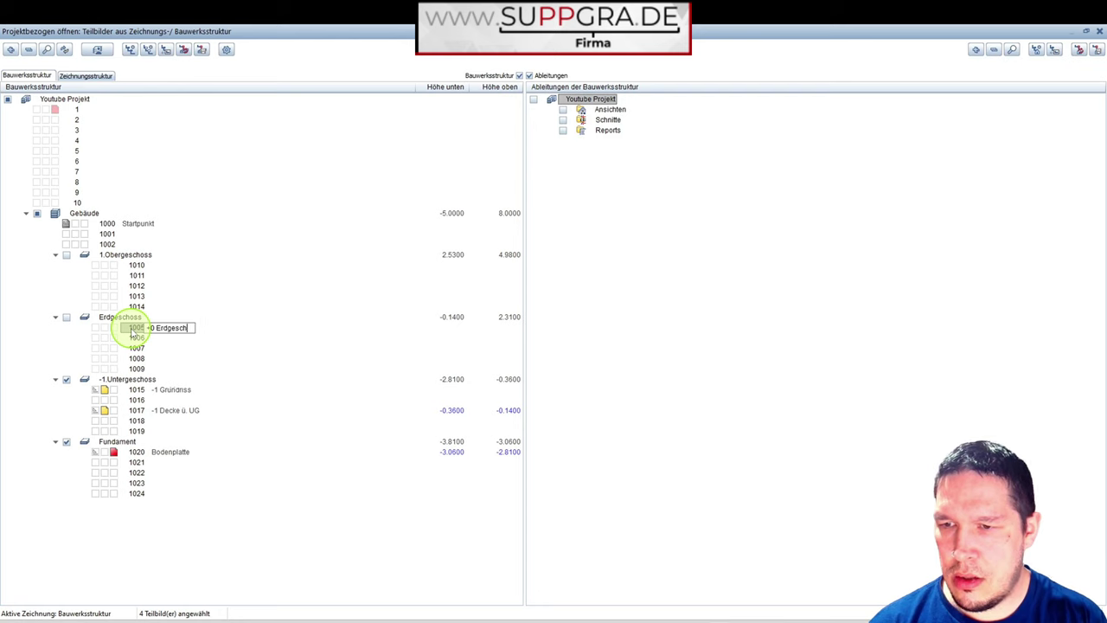
pyautogui.doubleClick(136, 333)
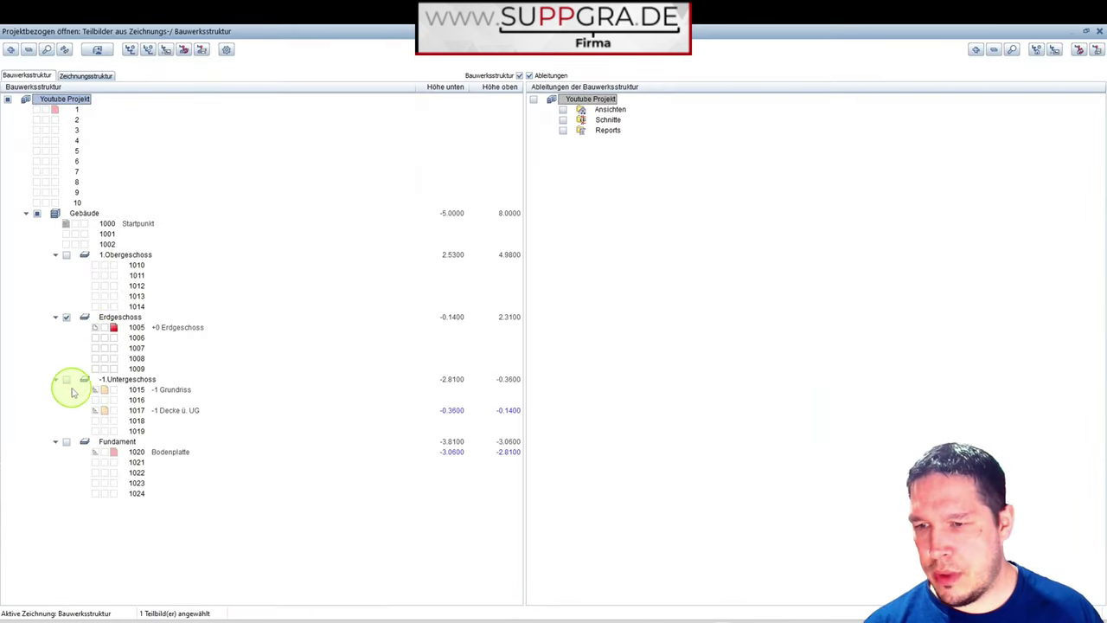
pyautogui.click(66, 380)
pyautogui.click(66, 442)
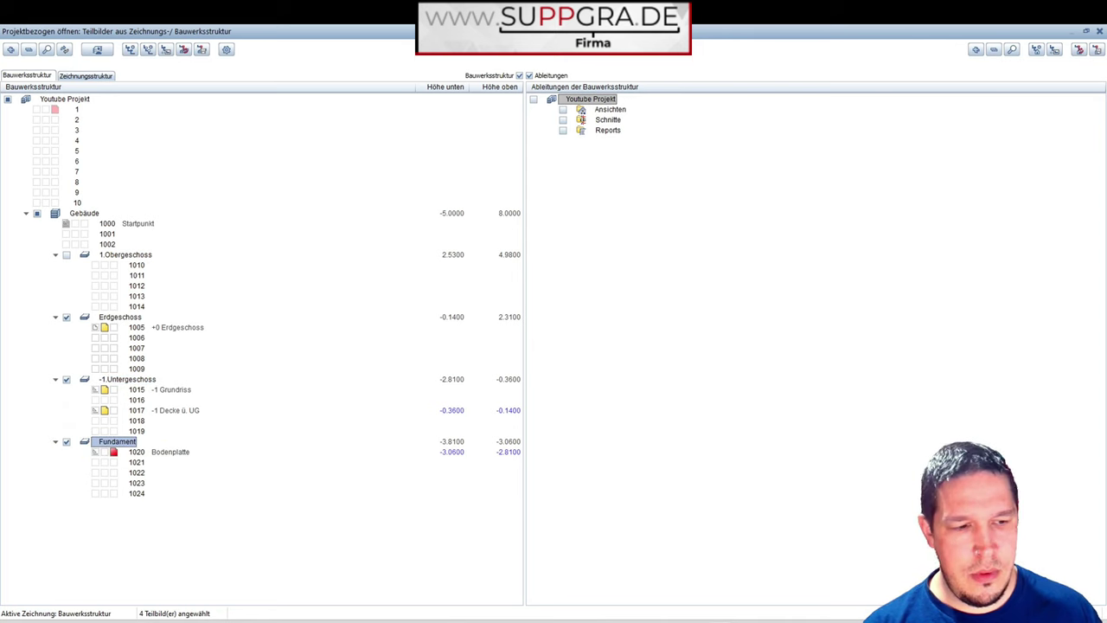
pyautogui.click(114, 329)
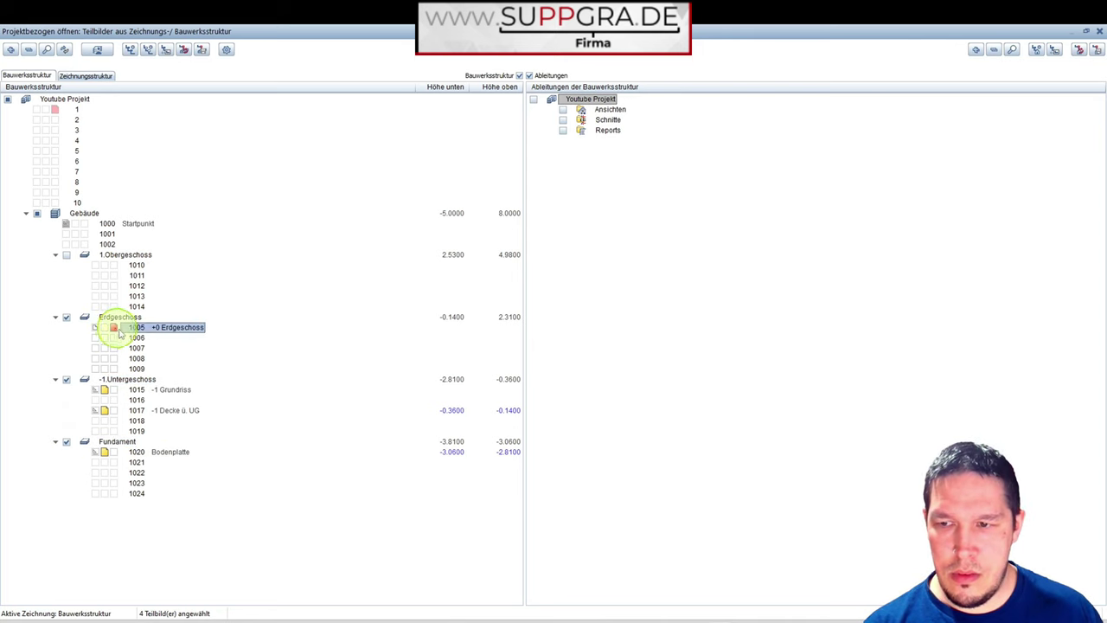
pyautogui.press('Return')
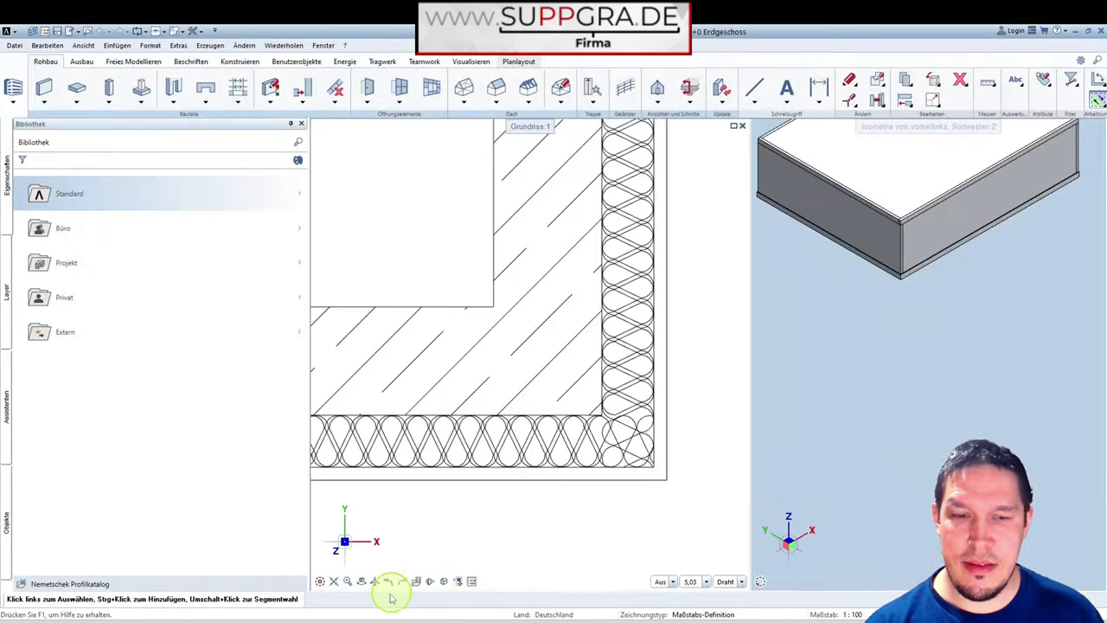
pyautogui.click(334, 580)
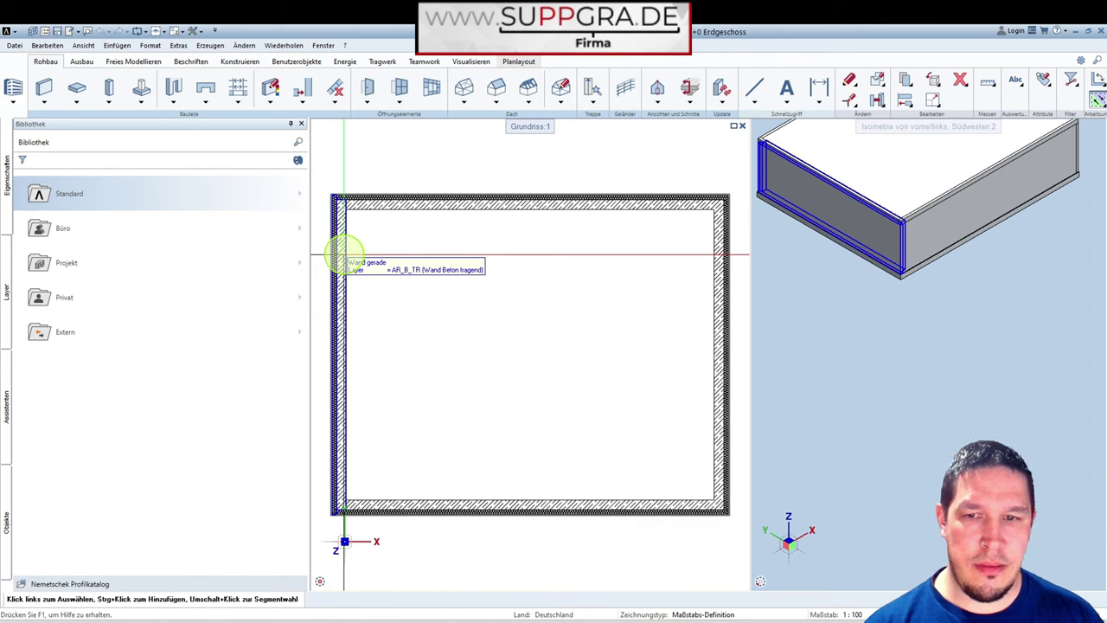
# Try drawing one ground-floor wall over the matching basement wall with its properties adopted, and undo it.
pyautogui.rightClick(344, 253)
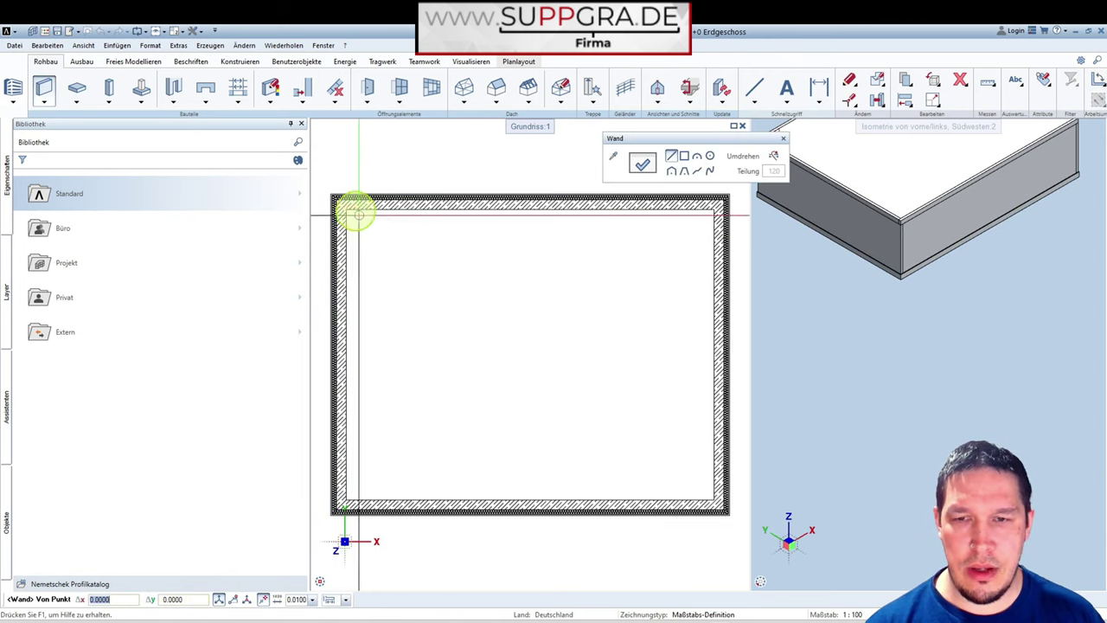
pyautogui.click(346, 207)
pyautogui.scroll(-2, 556, 222)
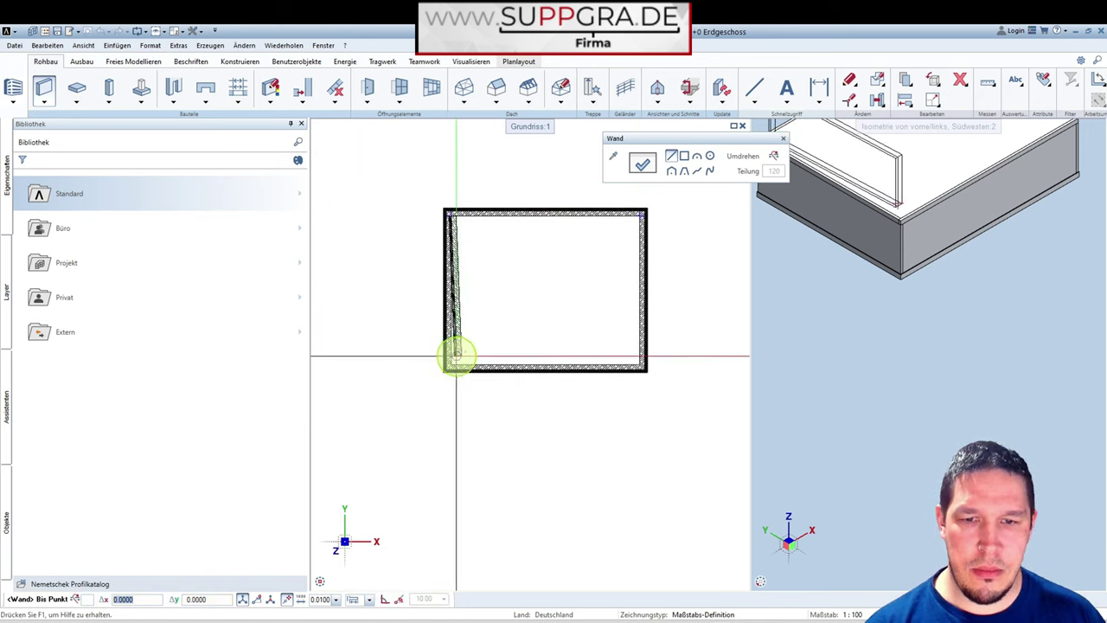
pyautogui.scroll(3, 445, 209)
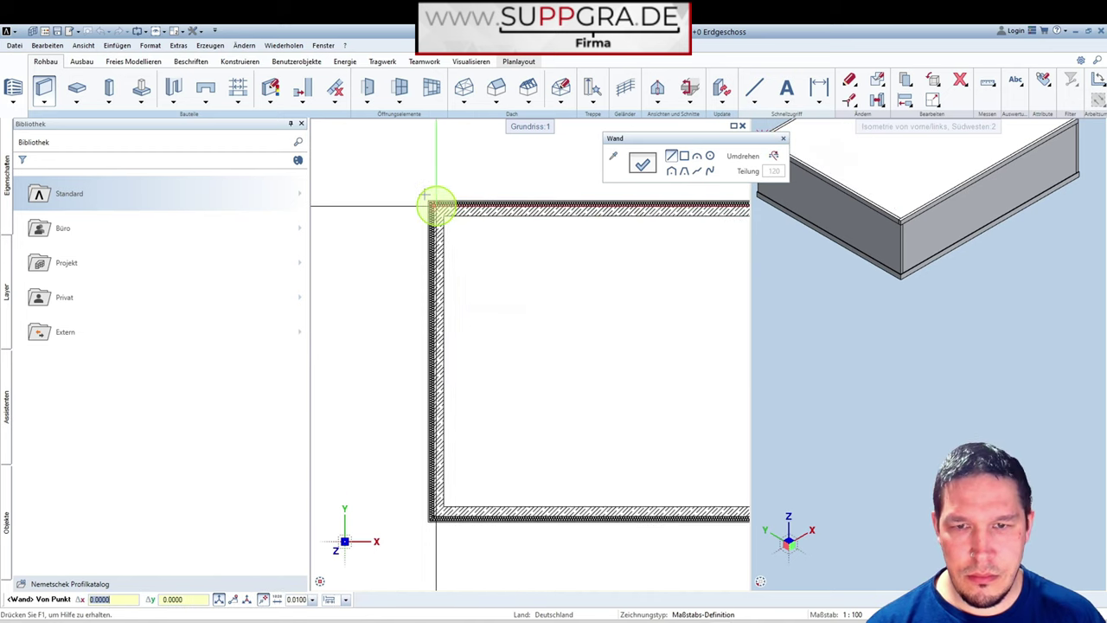
pyautogui.scroll(-3, 512, 212)
pyautogui.scroll(4, 440, 365)
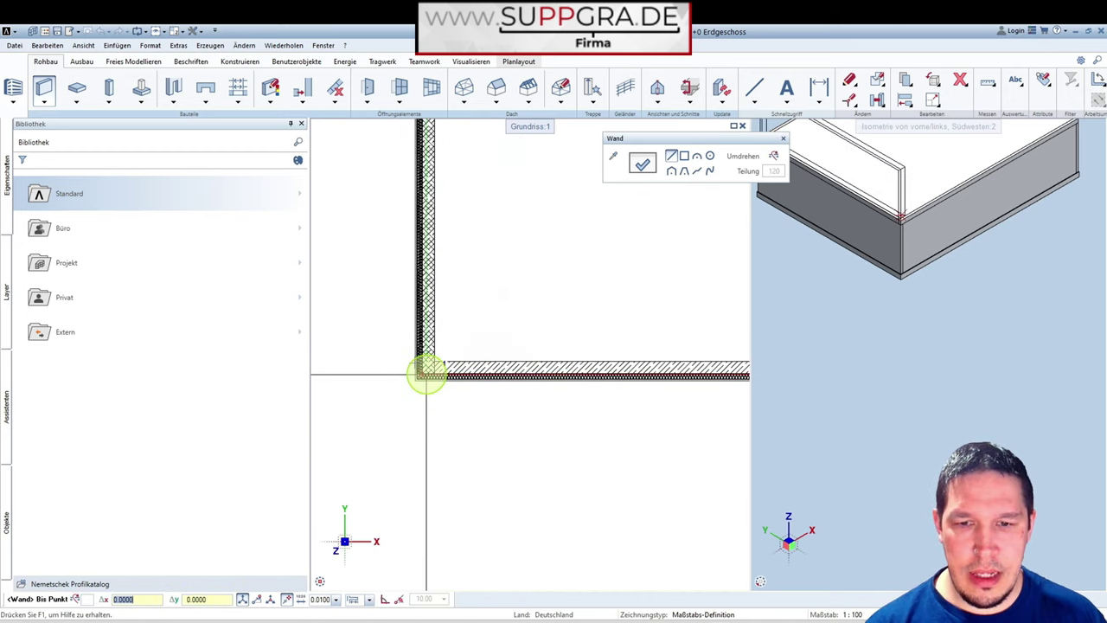
pyautogui.click(426, 374)
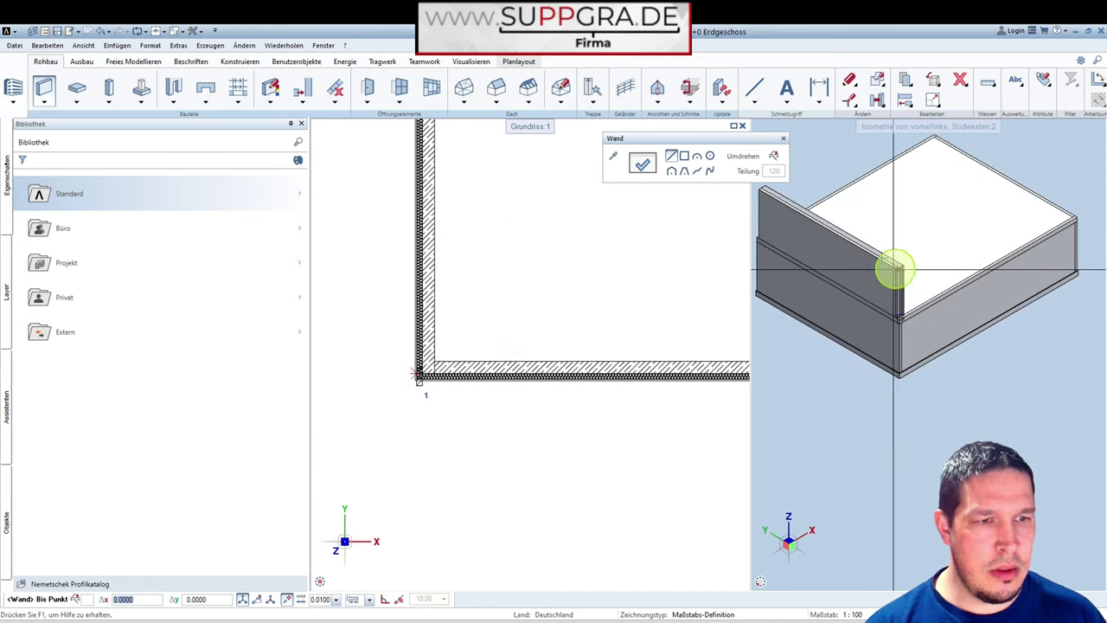
pyautogui.press('Escape')
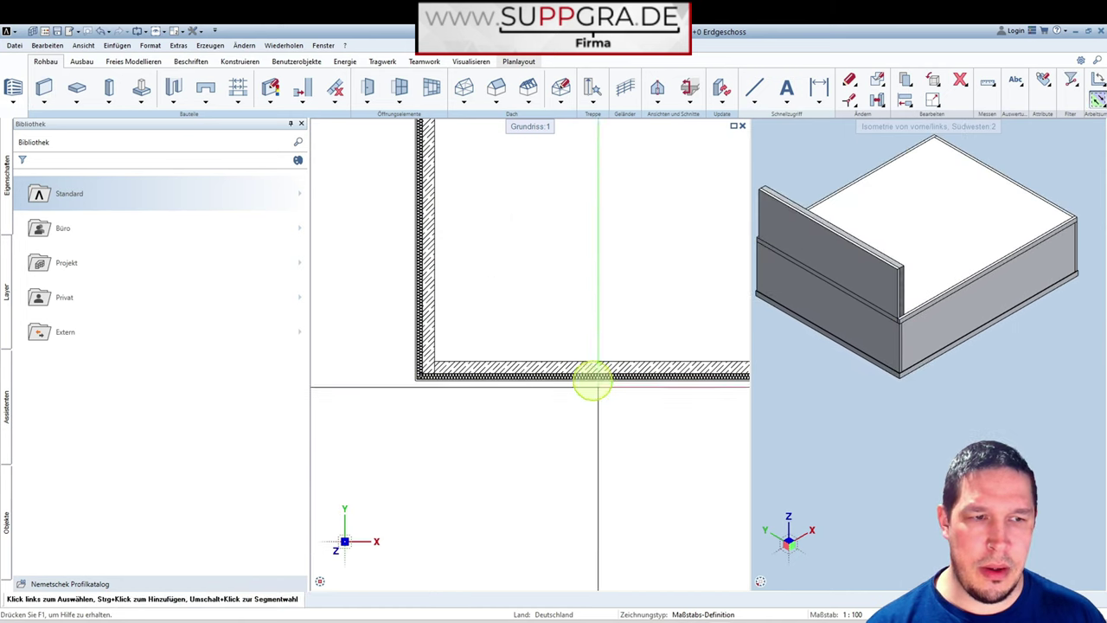
pyautogui.hotkey('ctrl', 'z')
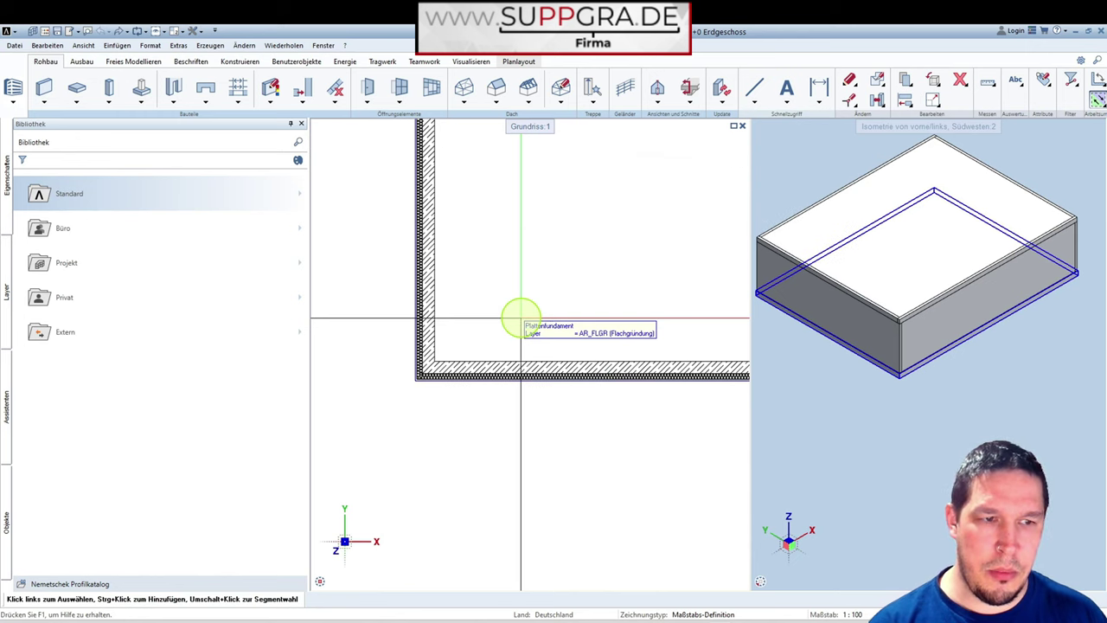
# Copy the four basement walls in place into the active drawing file +0 Erdgeschoss.
pyautogui.scroll(-3, 407, 333)
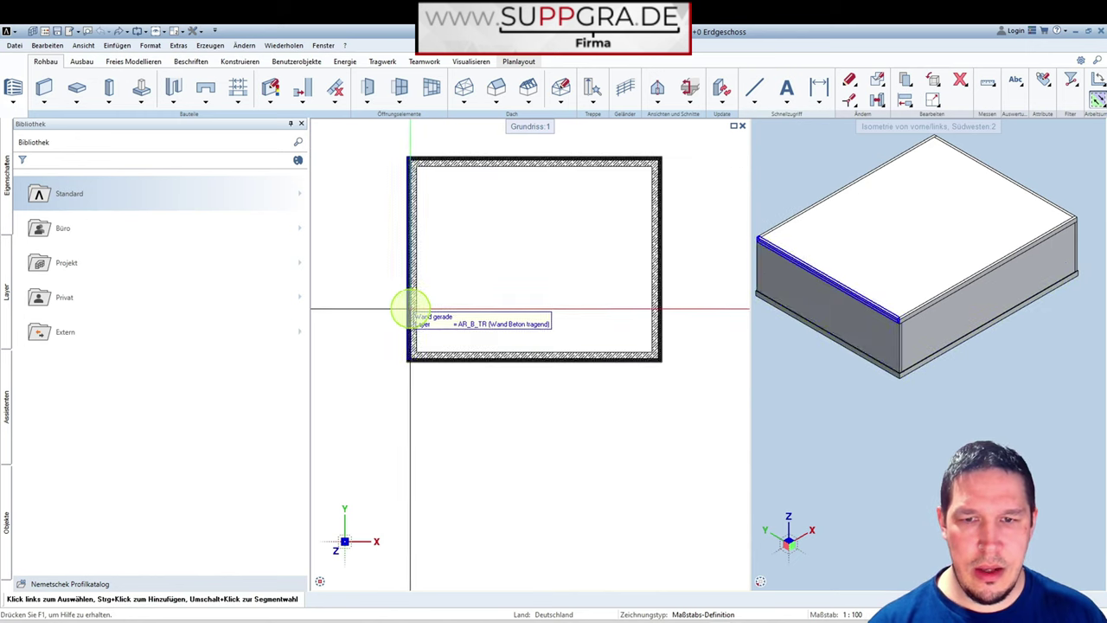
pyautogui.click(415, 307)
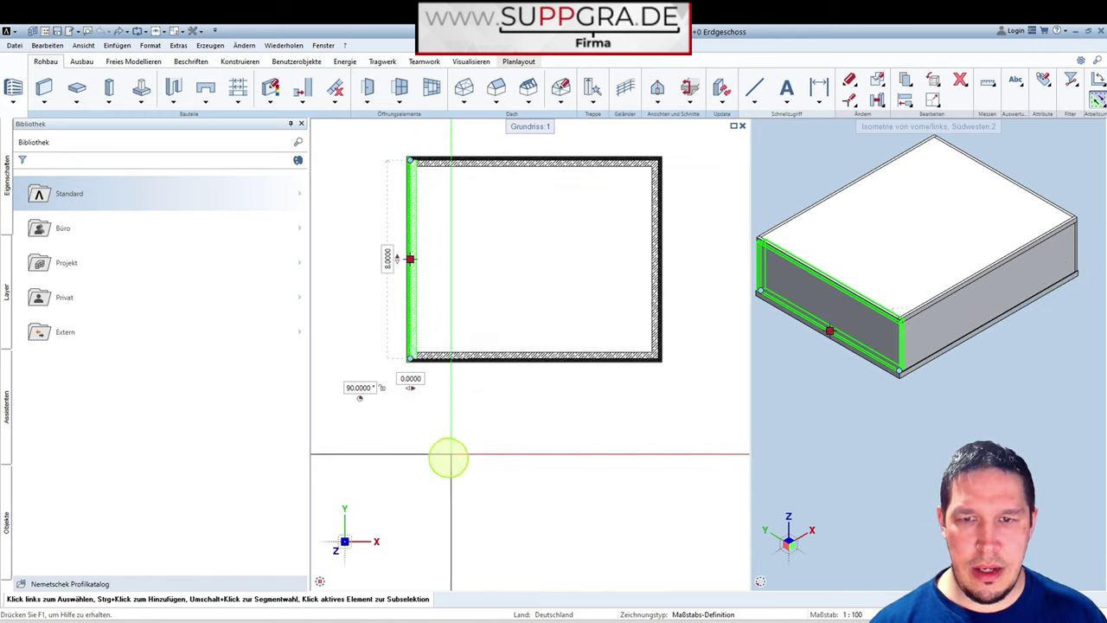
pyautogui.keyDown('ctrl'); pyautogui.click(568, 164); pyautogui.keyUp('ctrl')
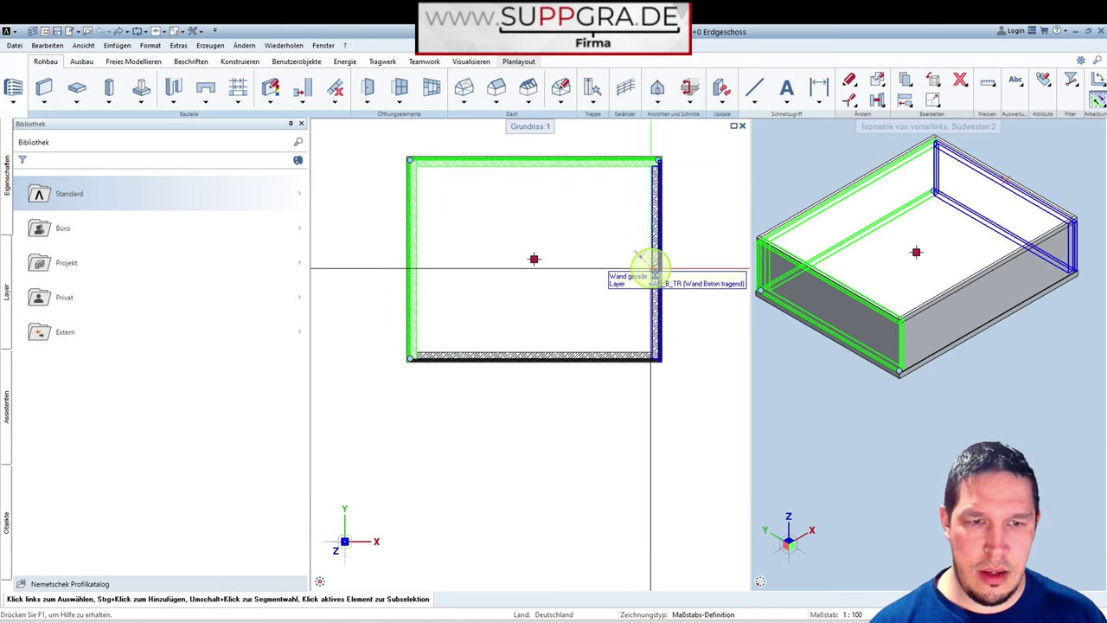
pyautogui.keyDown('ctrl'); pyautogui.click(657, 264); pyautogui.keyUp('ctrl')
pyautogui.keyDown('ctrl'); pyautogui.click(606, 355); pyautogui.keyUp('ctrl')
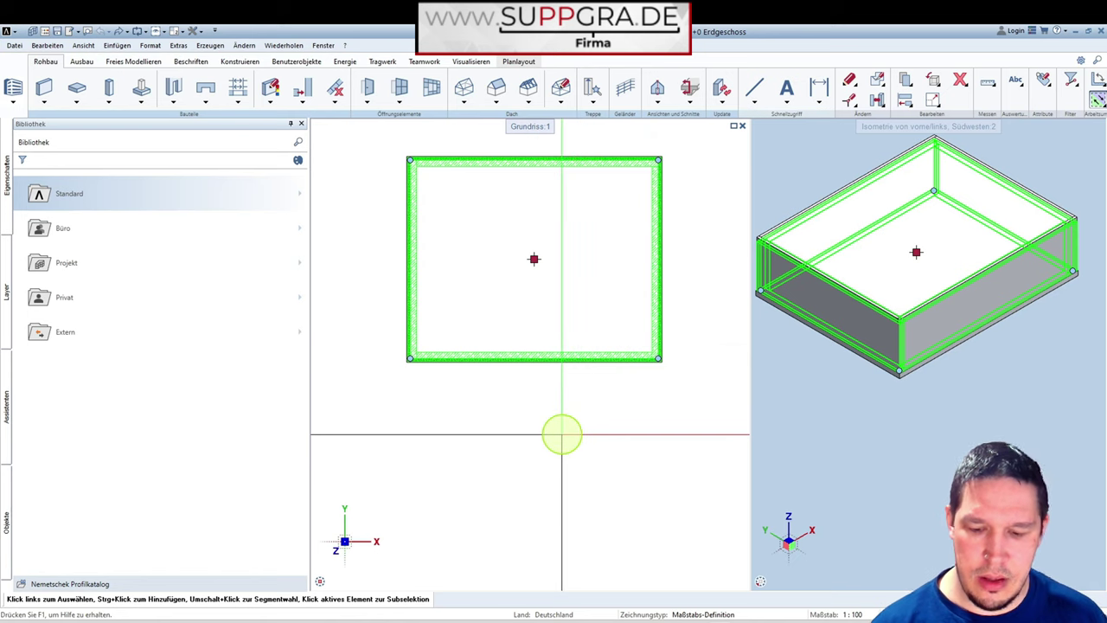
pyautogui.click(562, 434)
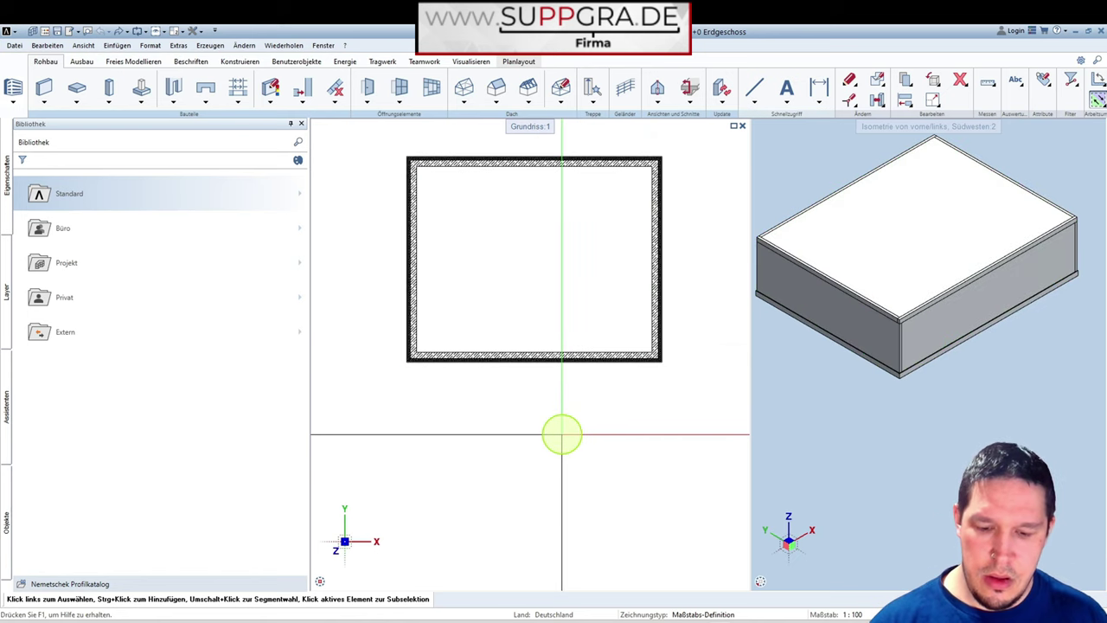
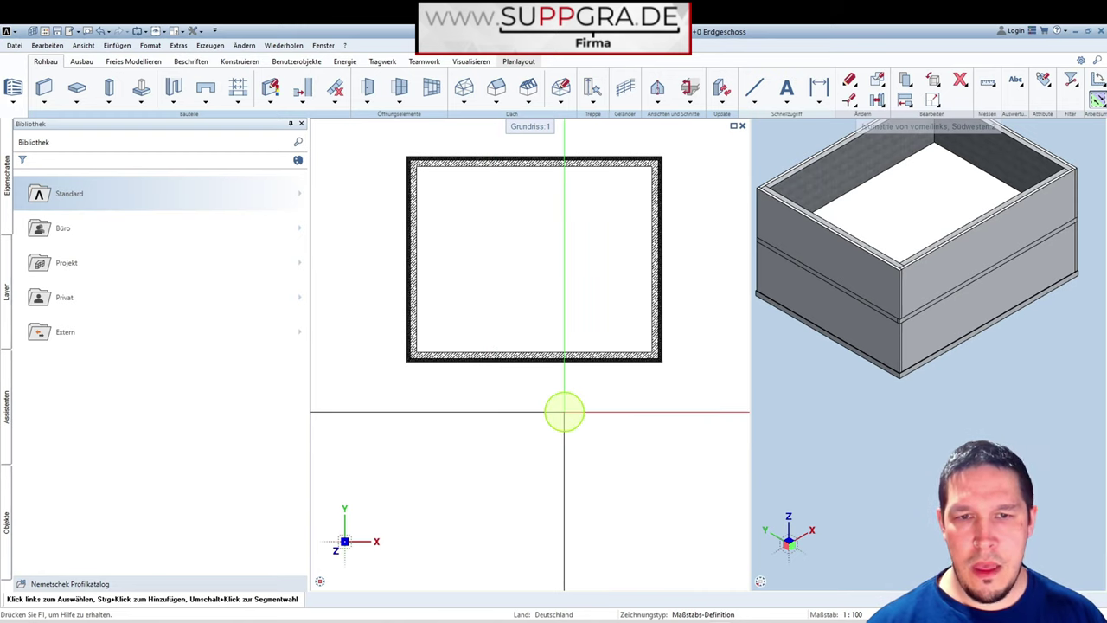
# Name drawing file 1007 "+0 Decke ü. EG" and open it as active, with the Erdgeschoss, Untergeschoss and Fundament files in the background.
pyautogui.rightClick(564, 412)
pyautogui.rightClick(563, 412)
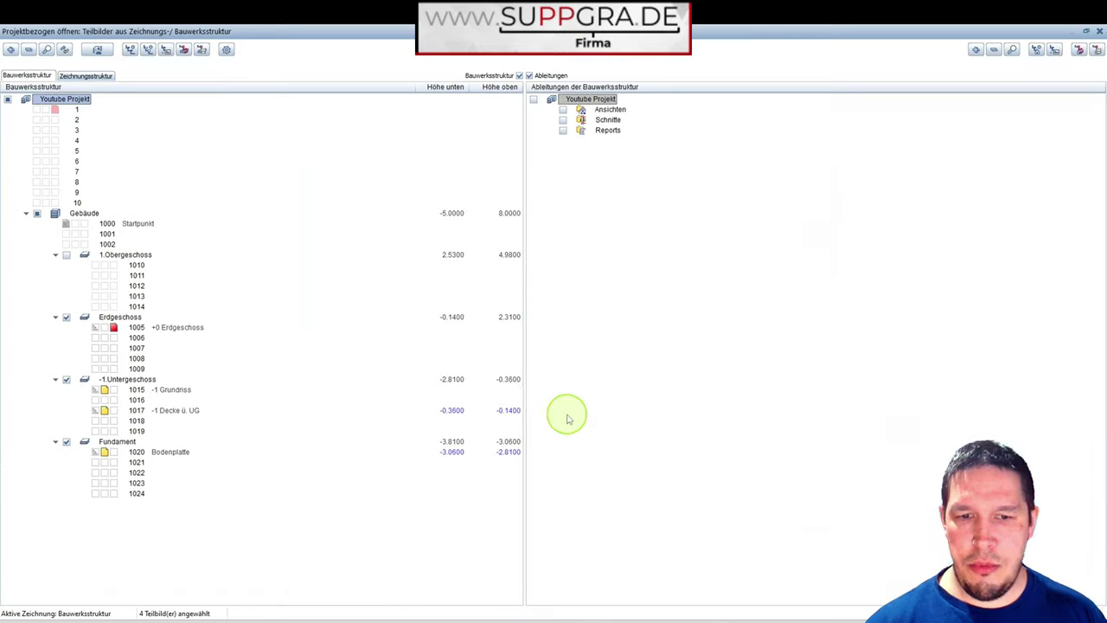
pyautogui.click(128, 350)
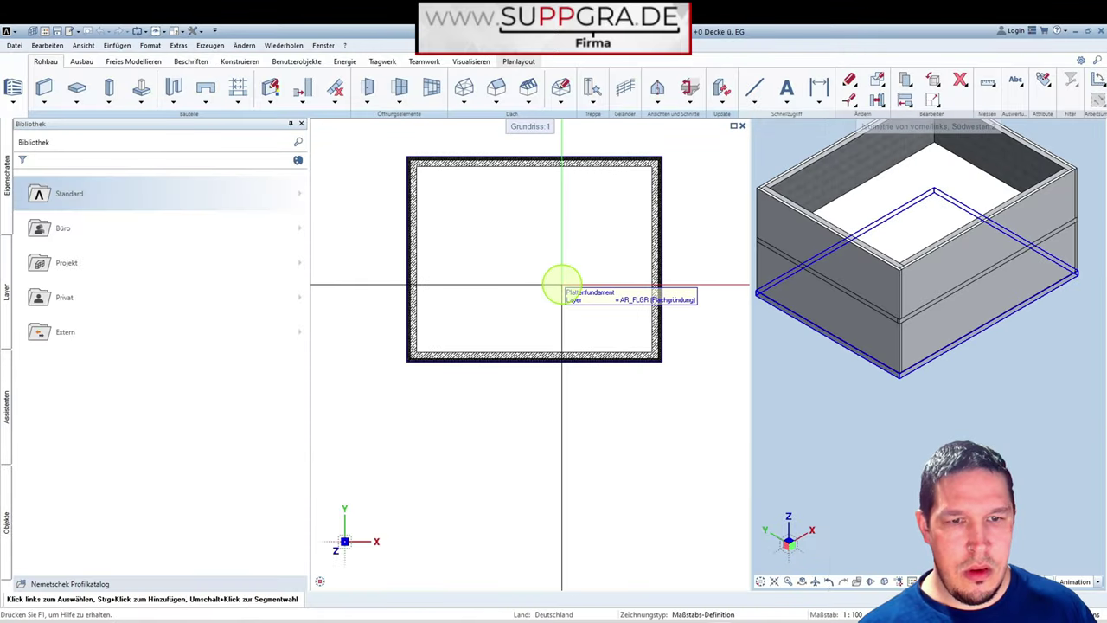
# Copy the slab above the basement in place into the active drawing file +0 Decke ü. EG.
pyautogui.click(564, 290)
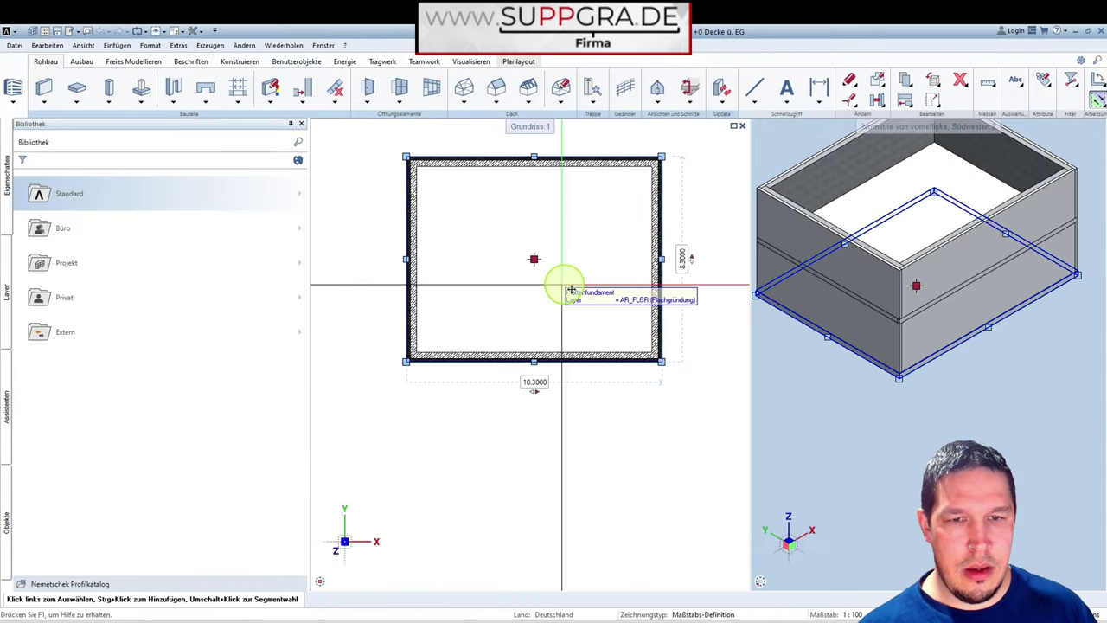
pyautogui.click(924, 213)
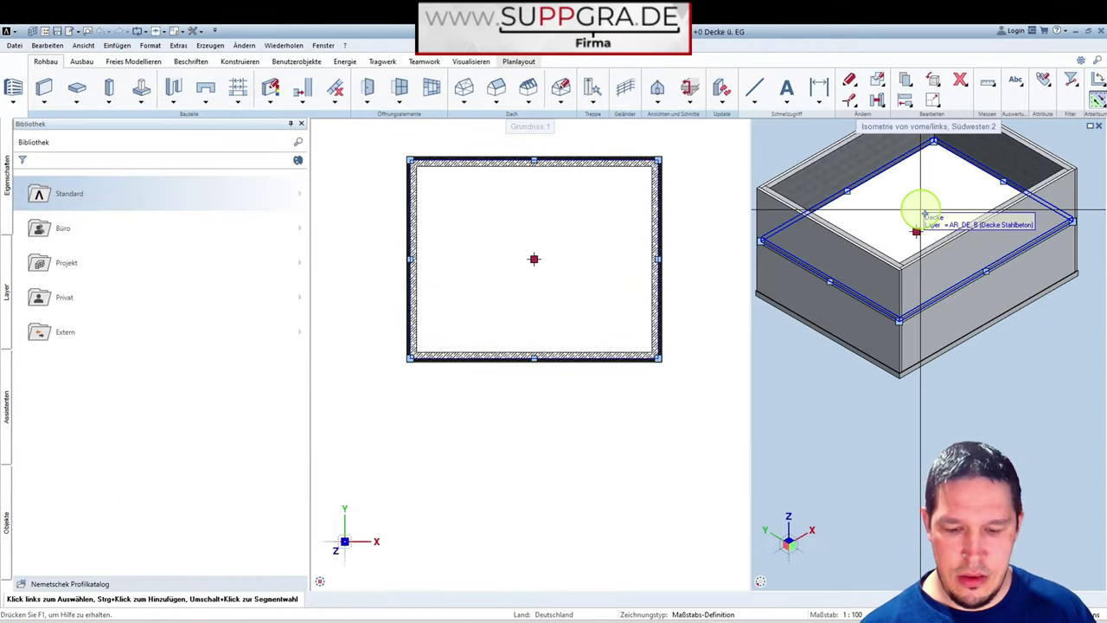
pyautogui.click(790, 265)
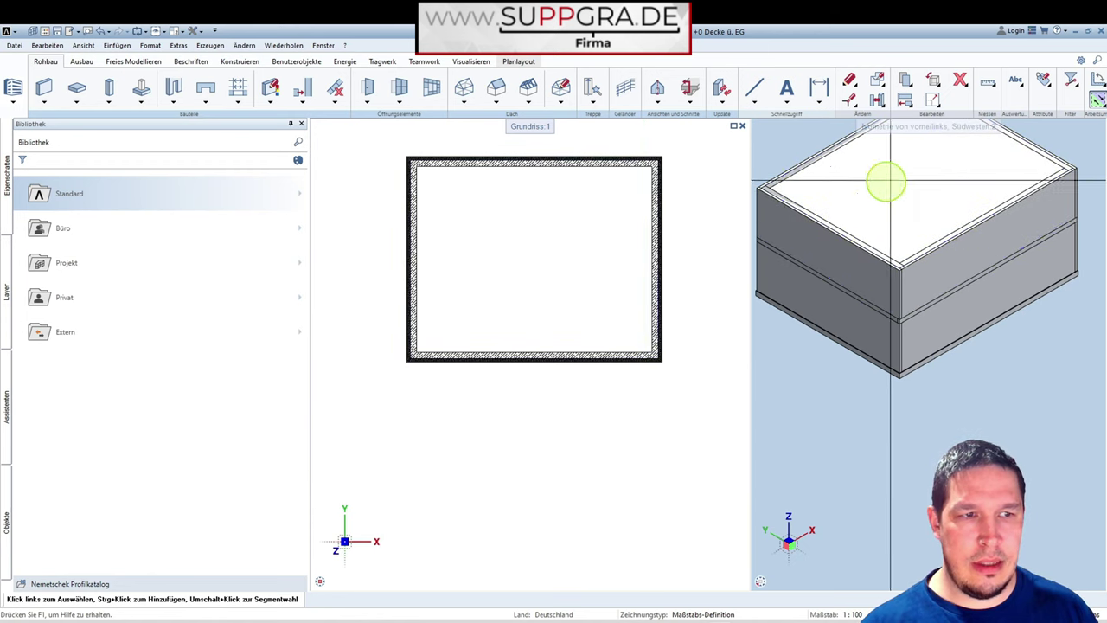
# Examine how the copied slab meets the ground-floor walls in the isometric view and check its upper and lower edge levels.
pyautogui.scroll(5, 925, 182)
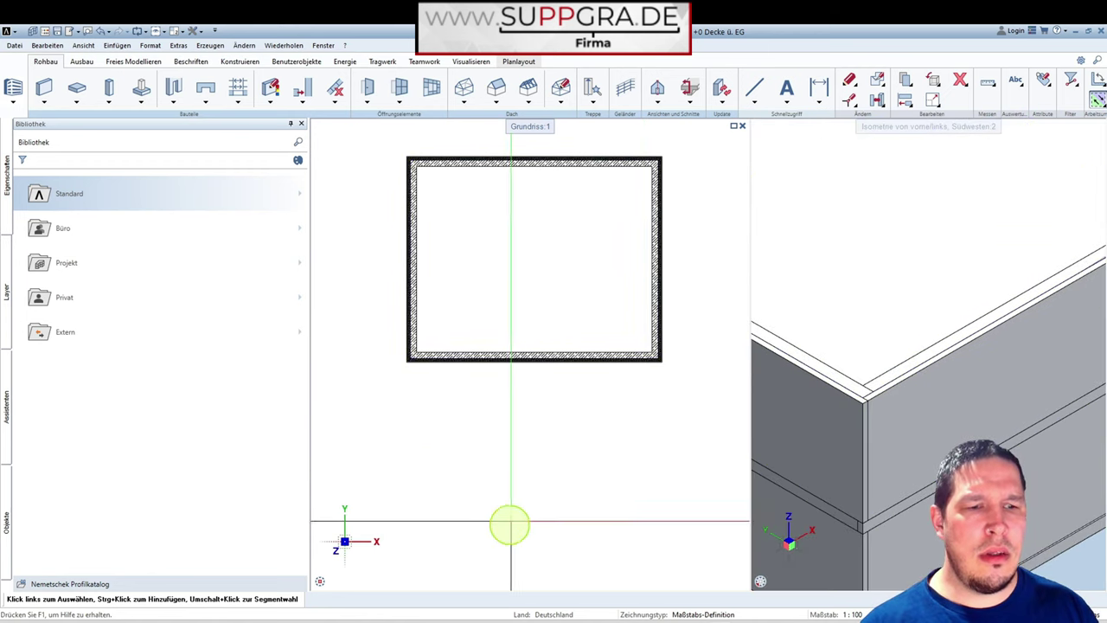
pyautogui.scroll(-5, 926, 354)
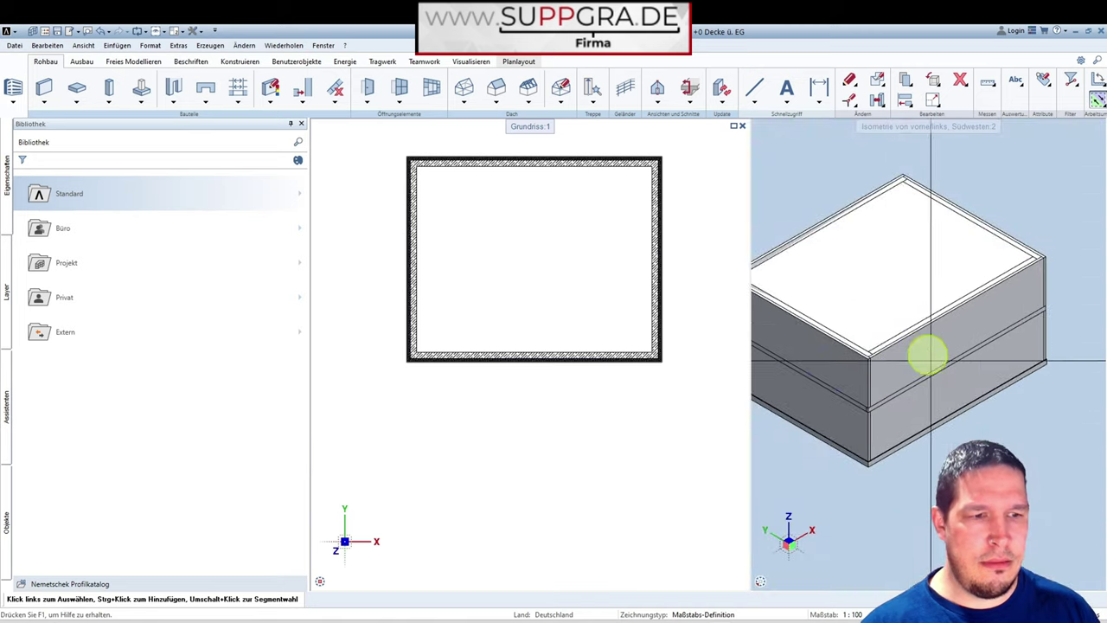
pyautogui.click(916, 270)
pyautogui.scroll(5, 1050, 268)
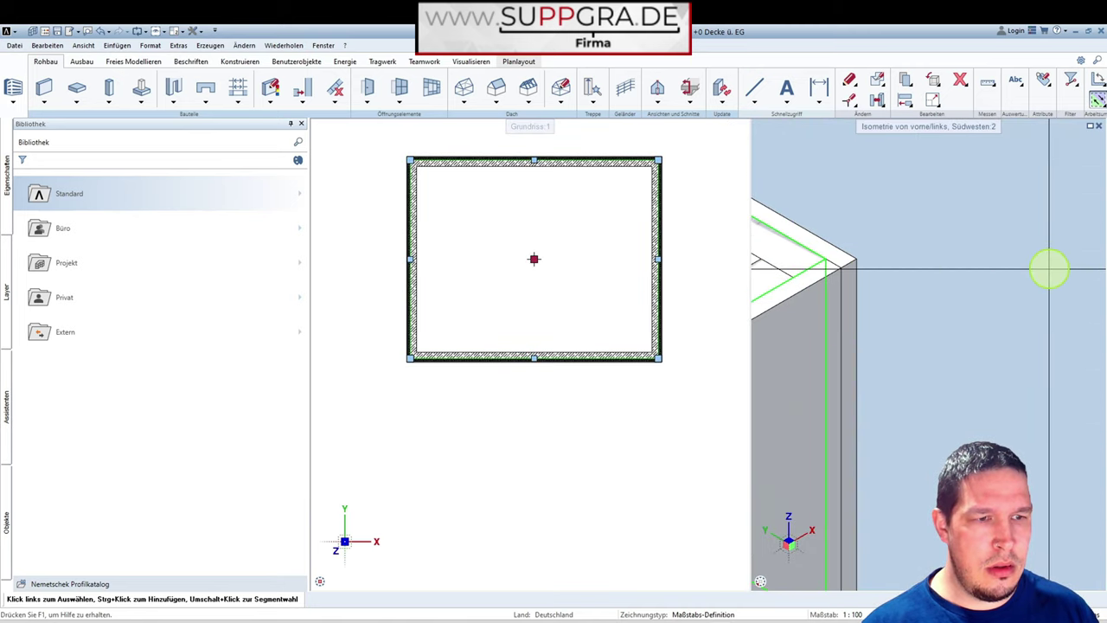
pyautogui.scroll(-3, 1049, 267)
pyautogui.doubleClick(553, 279)
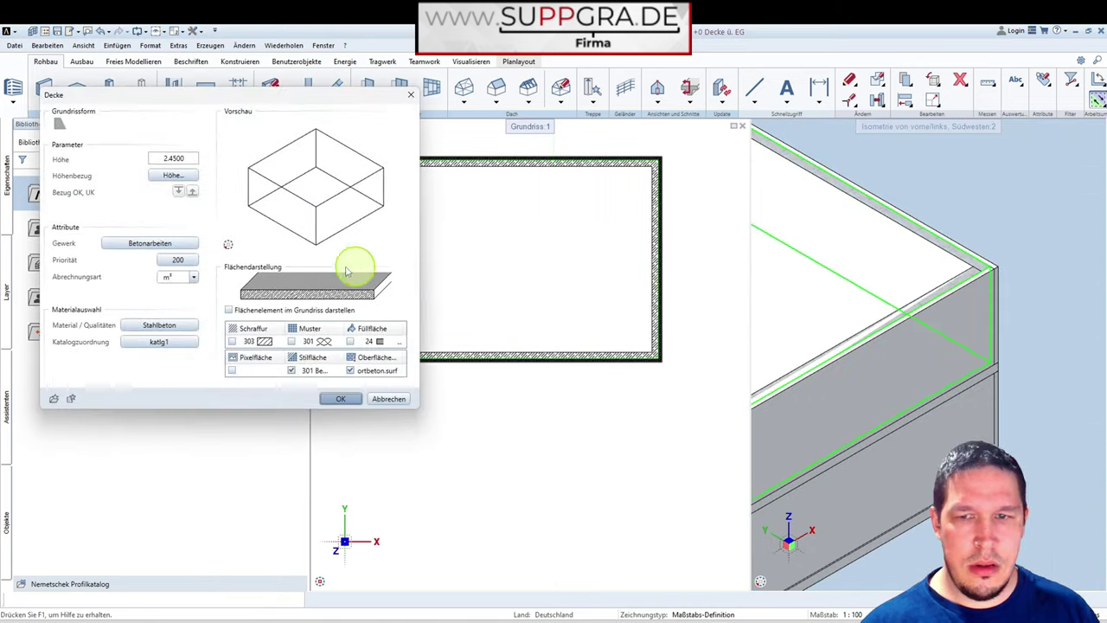
pyautogui.click(173, 175)
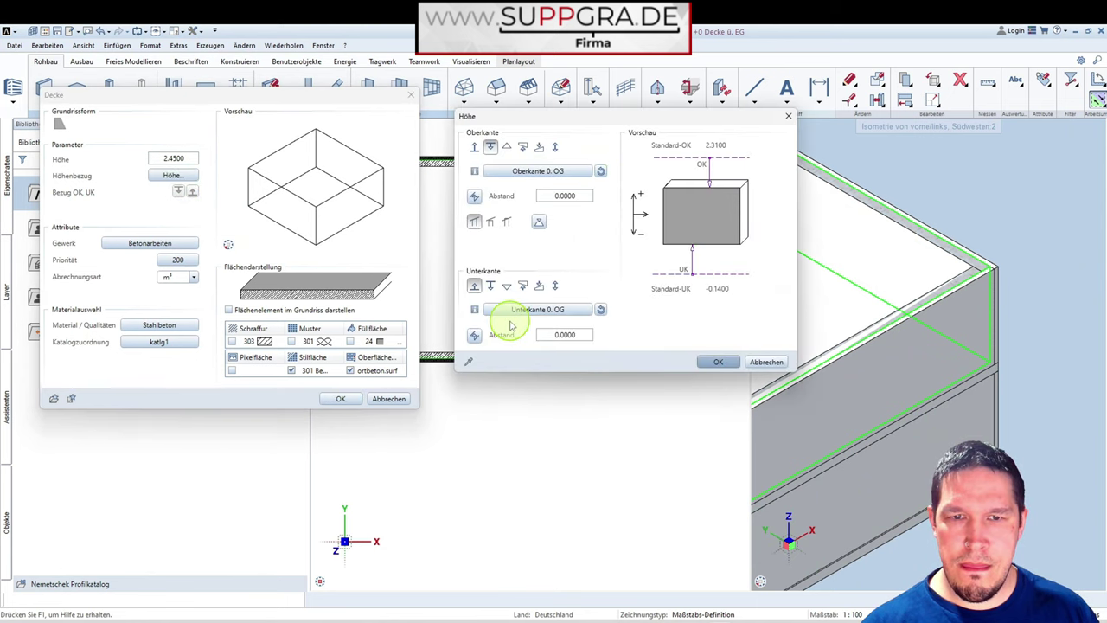
pyautogui.press('Escape')
pyautogui.press('Escape')
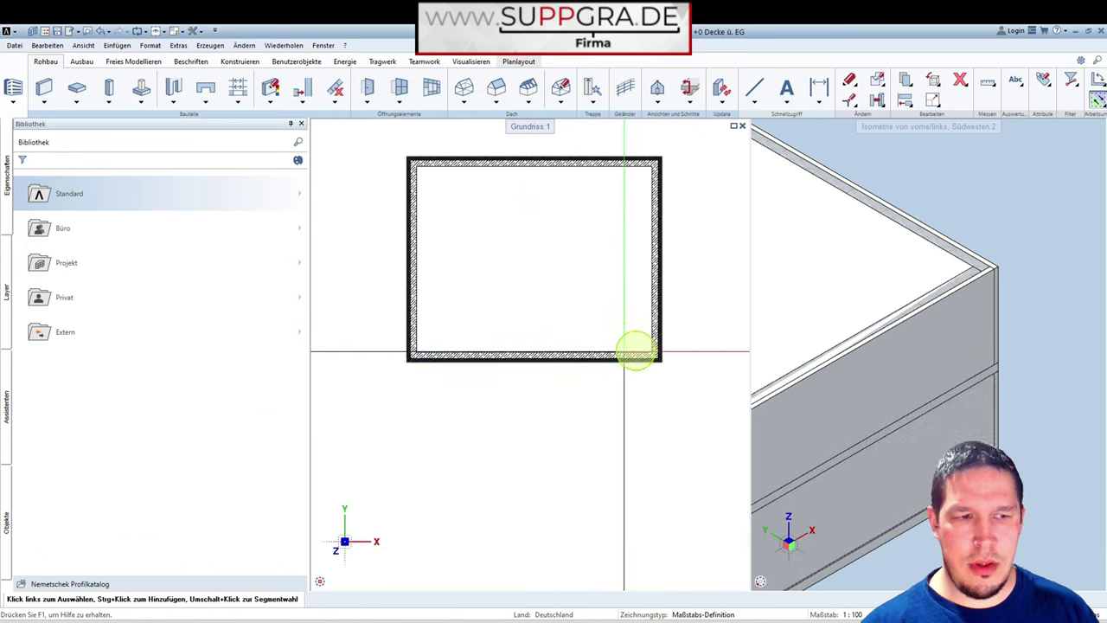
# Check the upper and lower edge levels assigned to a ground-floor wall.
pyautogui.click(948, 277)
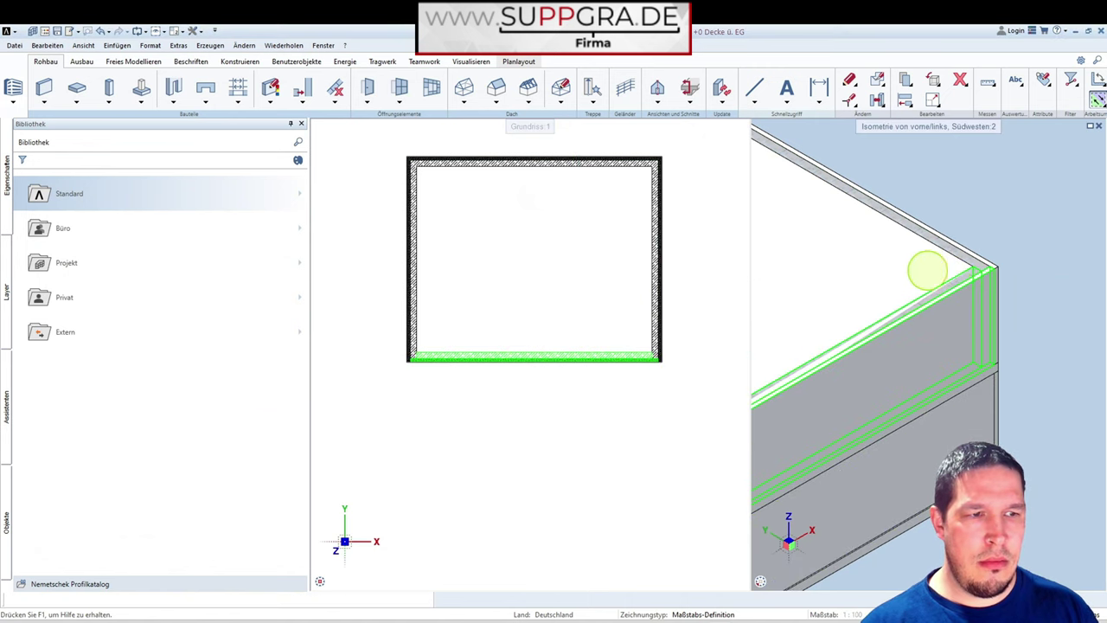
pyautogui.doubleClick(927, 271)
pyautogui.click(458, 338)
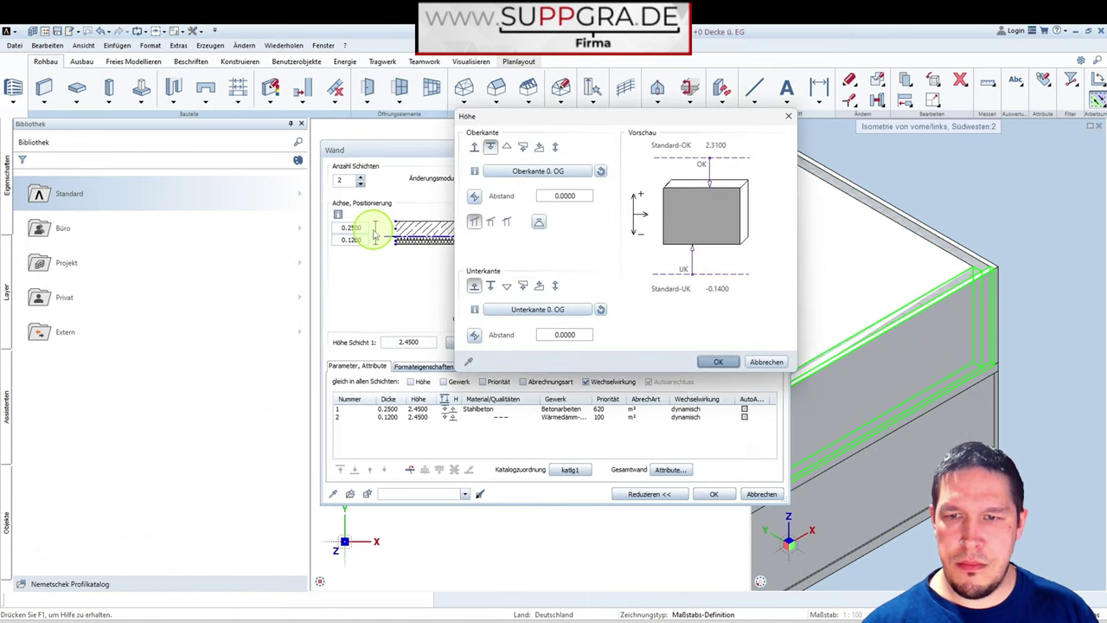
pyautogui.click(766, 361)
pyautogui.click(761, 494)
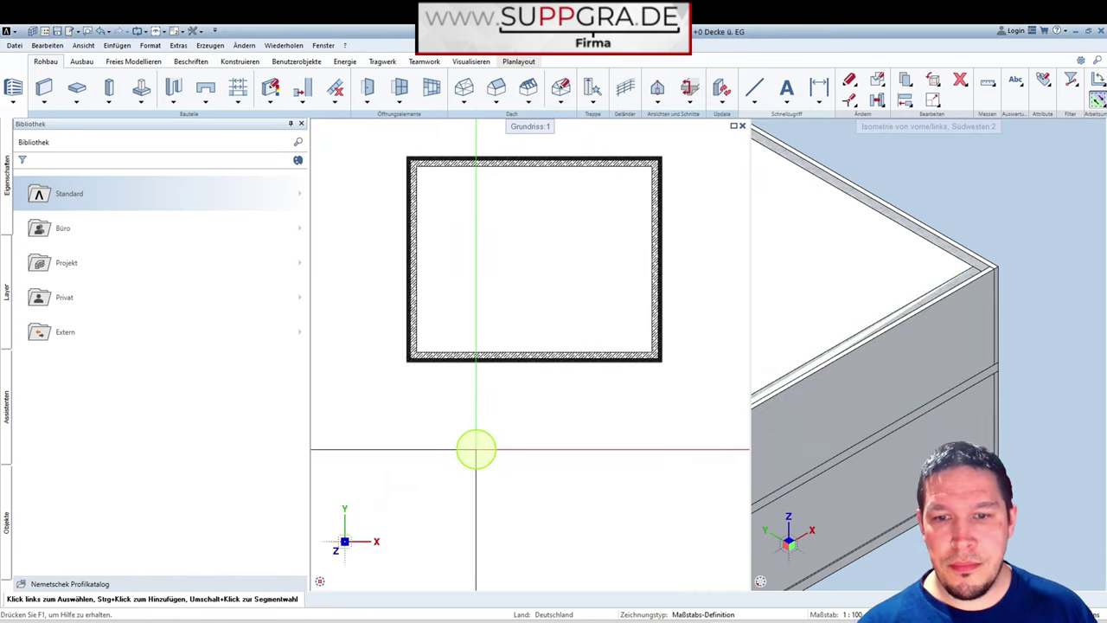
# Assign the levels Unterkante 1. OG and Oberkante 0. OG to drawing file 1007 and return to the model.
pyautogui.hotkey('ctrl', 'o')
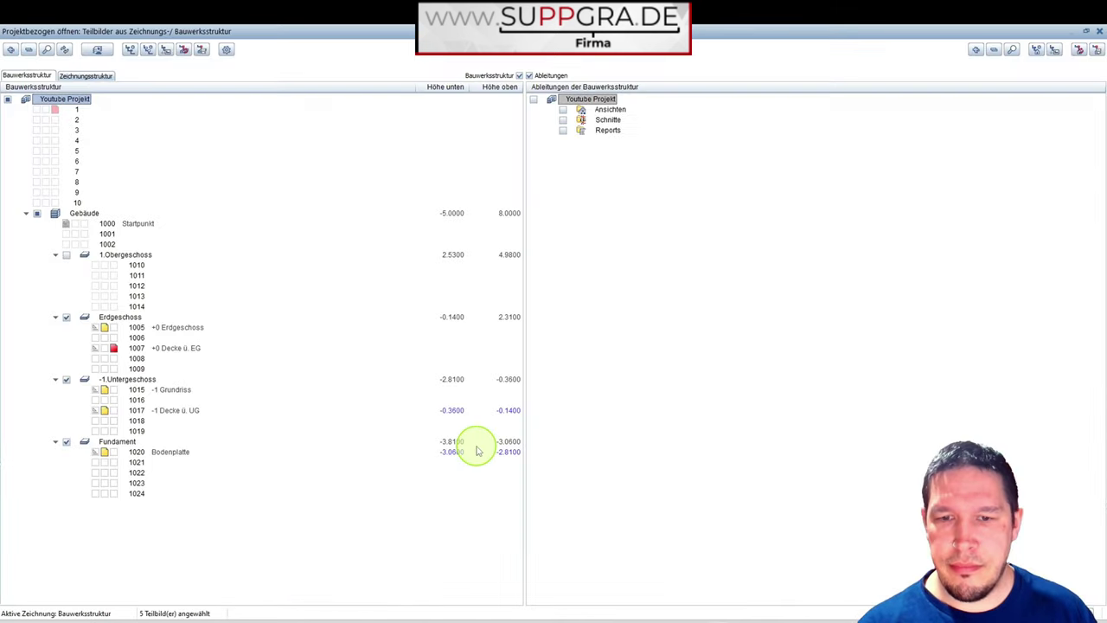
pyautogui.click(451, 349)
pyautogui.click(332, 317)
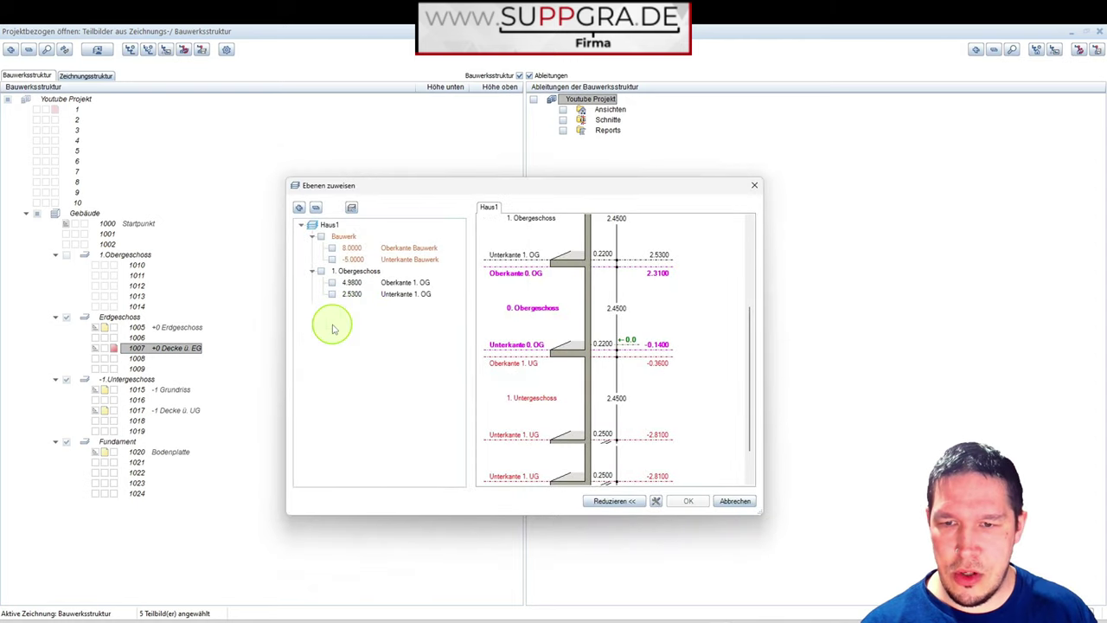
pyautogui.click(335, 295)
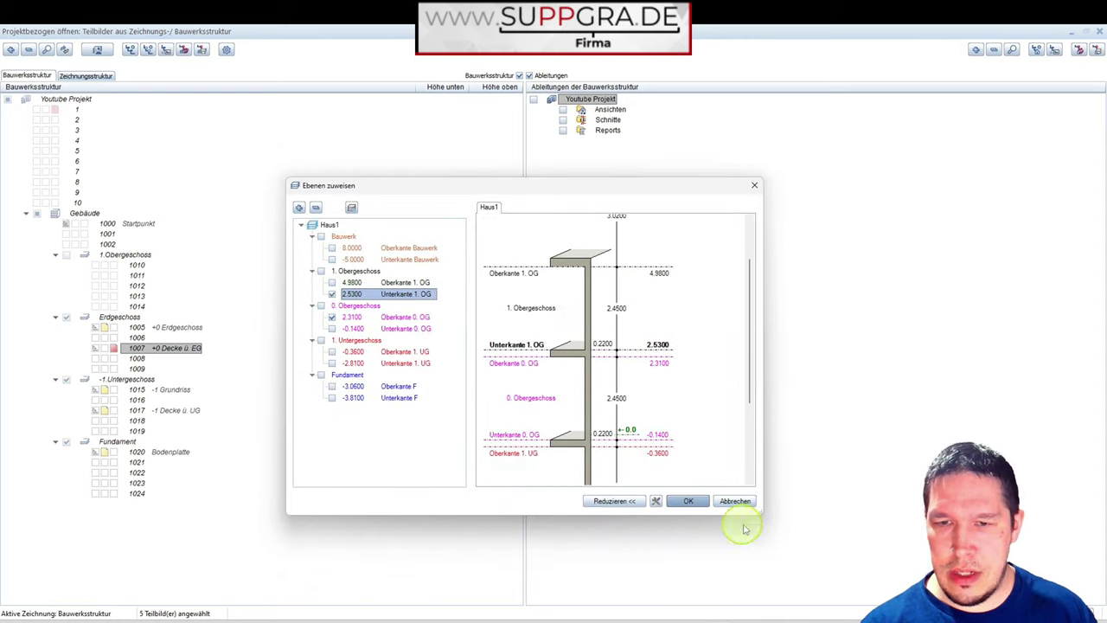
pyautogui.click(688, 501)
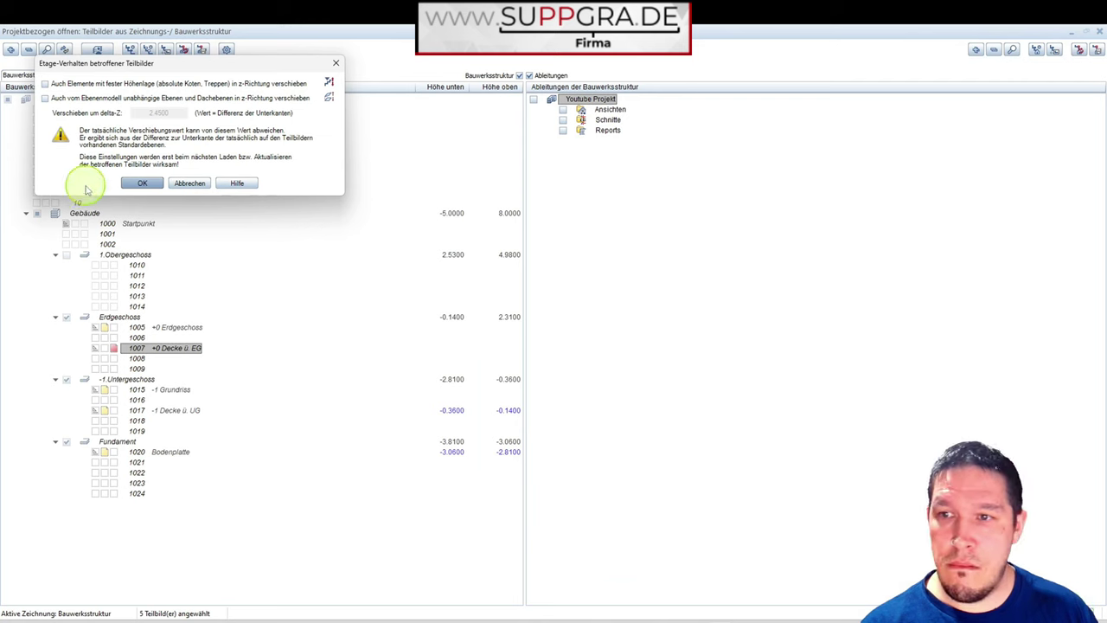
pyautogui.click(144, 183)
pyautogui.press('Escape')
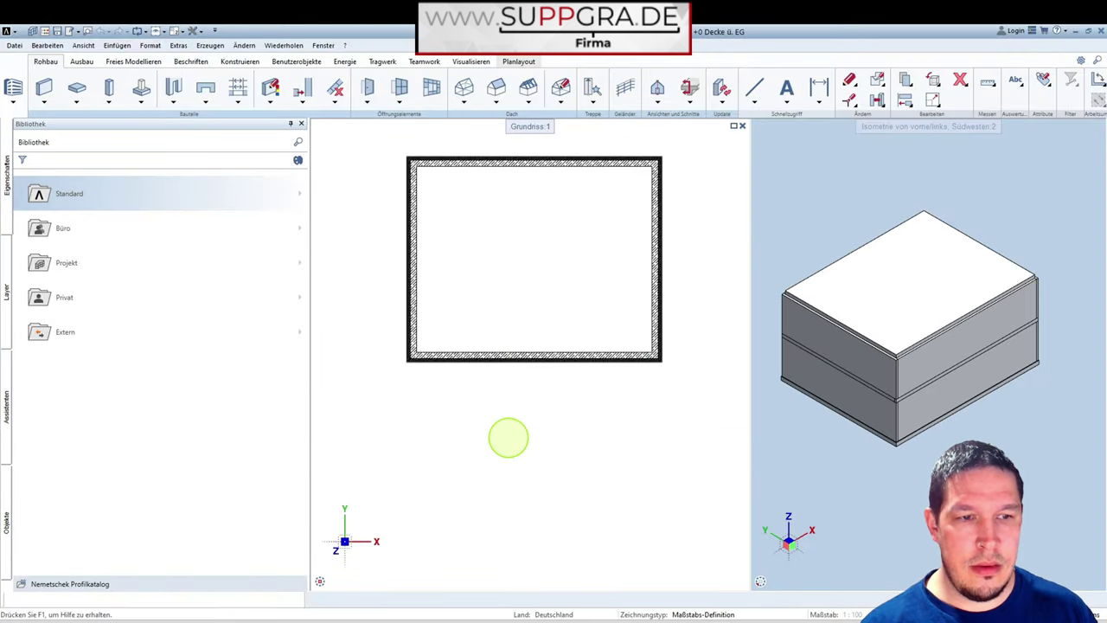
# Rename the 1.Obergeschoss as "01. Dachgeschoss", name drawing file 1010 "+1 Dachgeschoss" and open it as active, with the lower storeys' files in the background.
pyautogui.hotkey('ctrl', 'o')
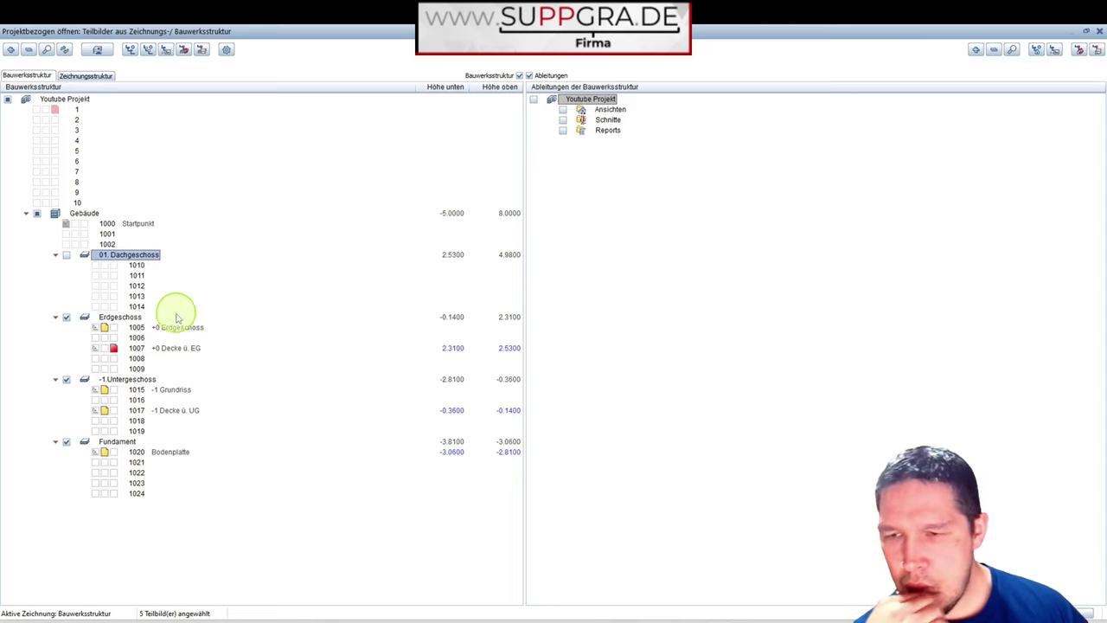
pyautogui.click(138, 264)
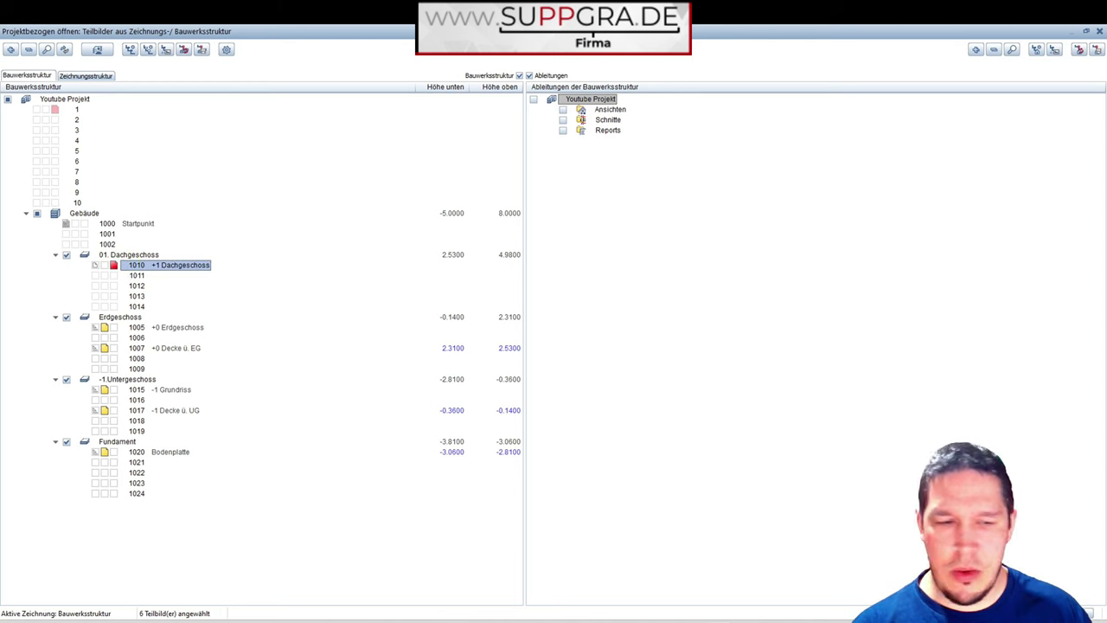
pyautogui.click(1086, 602)
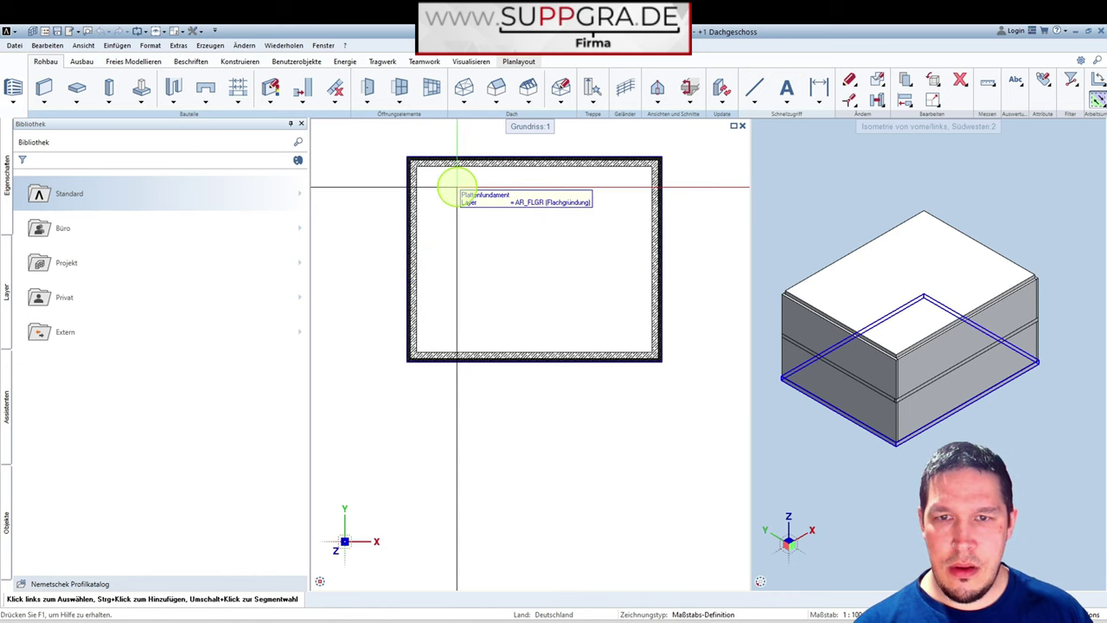
# Copy the four basement exterior walls into the active attic drawing file.
pyautogui.click(412, 242)
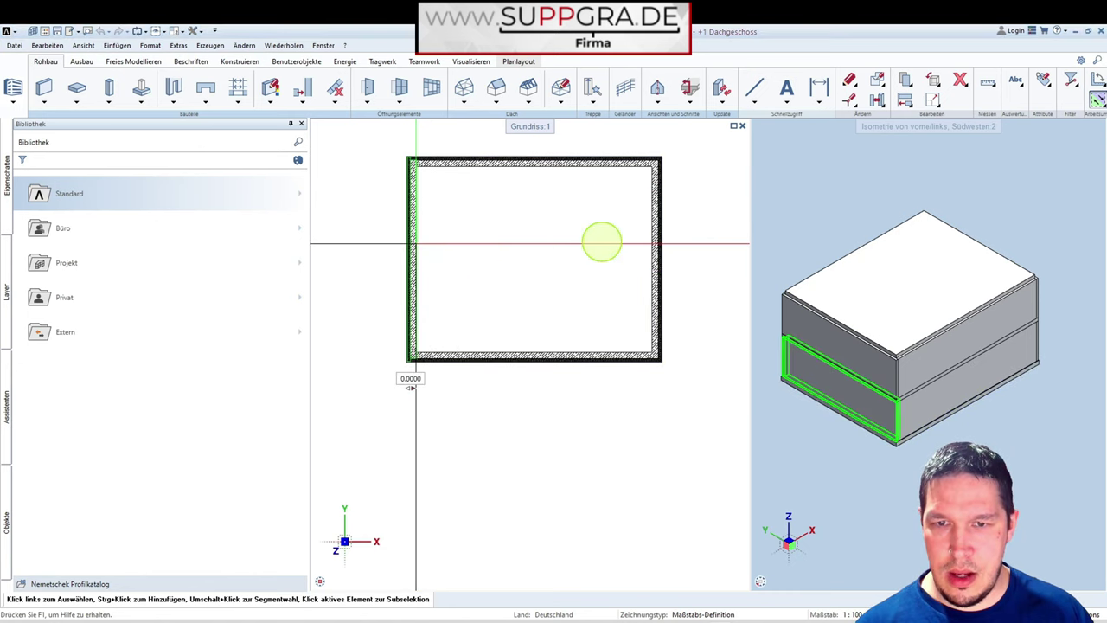
pyautogui.keyDown('shift'); pyautogui.click(577, 351); pyautogui.keyUp('shift')
pyautogui.keyDown('shift'); pyautogui.click(654, 303); pyautogui.keyUp('shift')
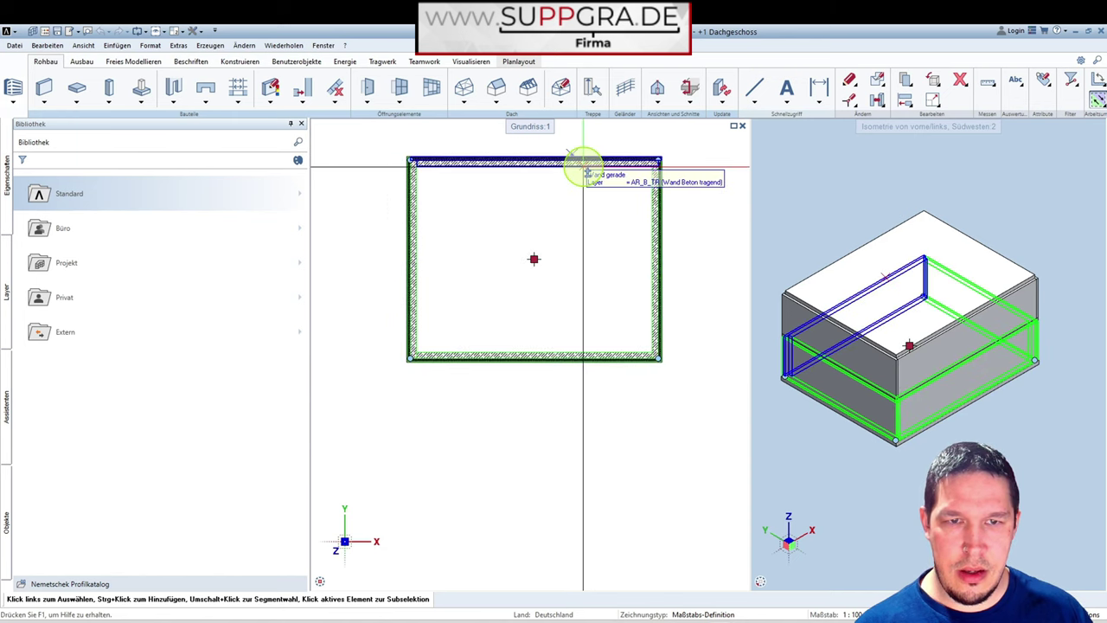
pyautogui.keyDown('shift'); pyautogui.click(585, 167); pyautogui.keyUp('shift')
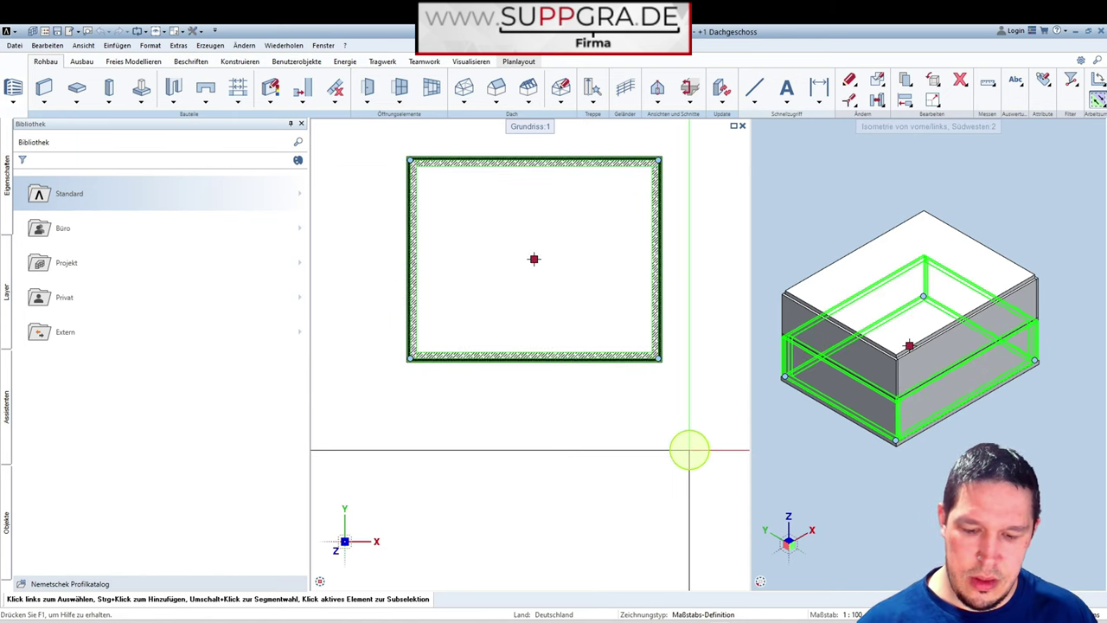
pyautogui.press('Escape')
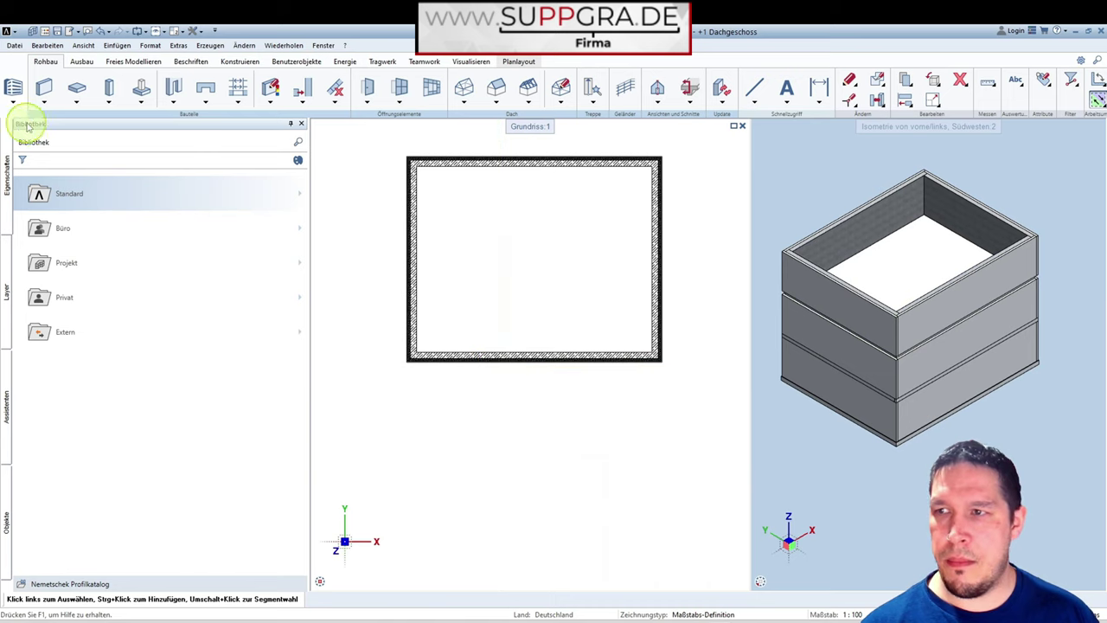
# Start a roof plane (Dachebene) and set its slope to 35 degrees.
pyautogui.click(13, 93)
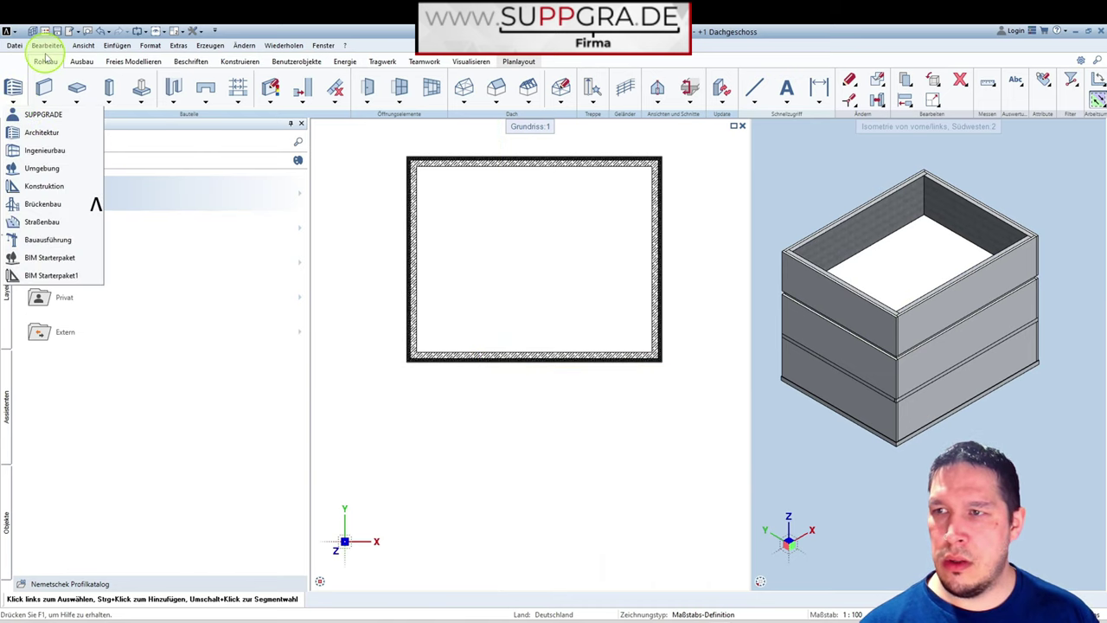
pyautogui.click(467, 102)
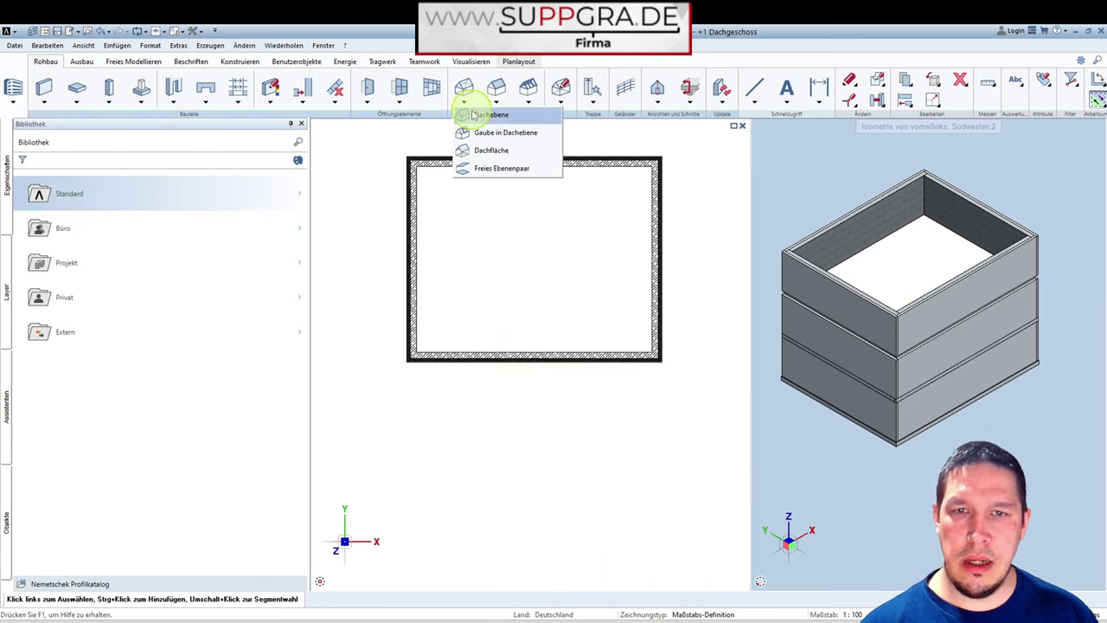
pyautogui.click(471, 115)
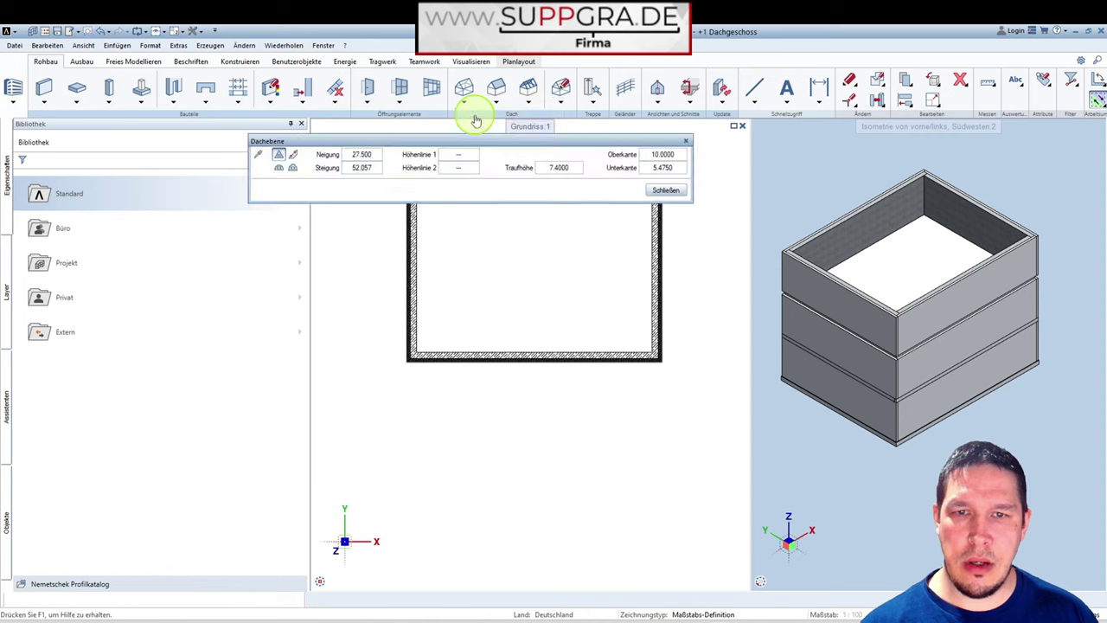
pyautogui.click(372, 156)
pyautogui.write('3')
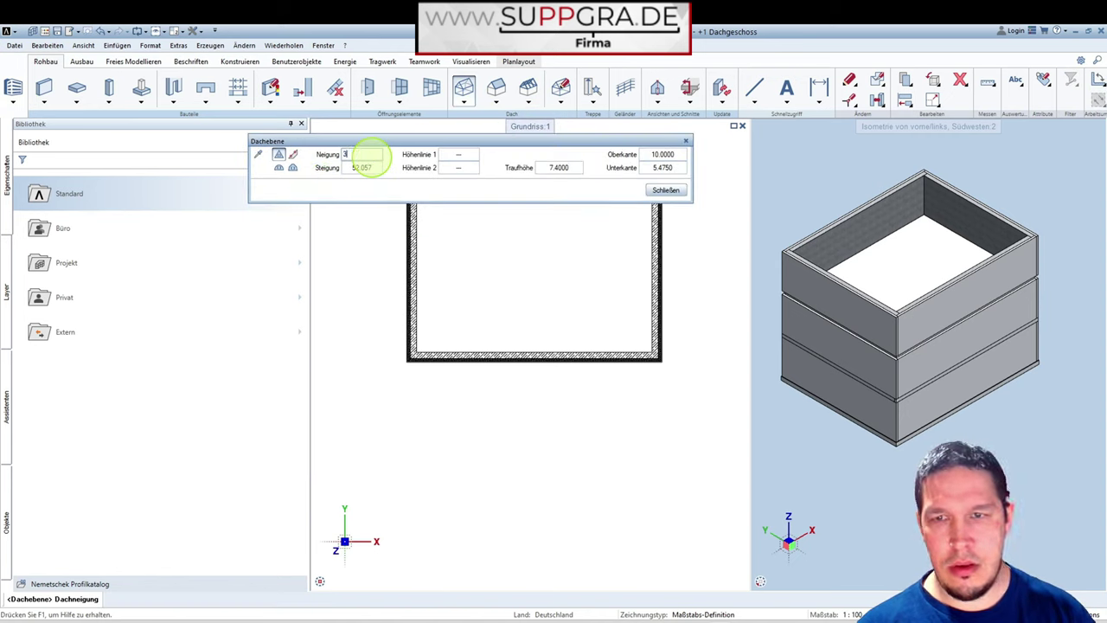
pyautogui.write('5')
pyautogui.press('Return')
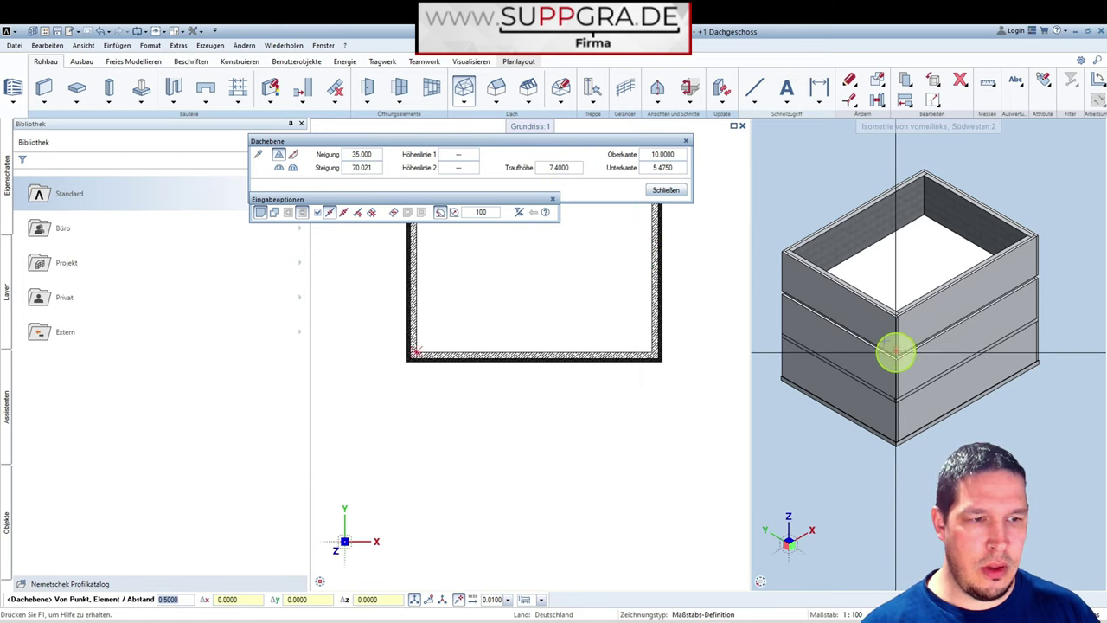
# Measure the coordinates of the attic wall's lower outer corner in the front view.
pyautogui.moveTo(760, 581)
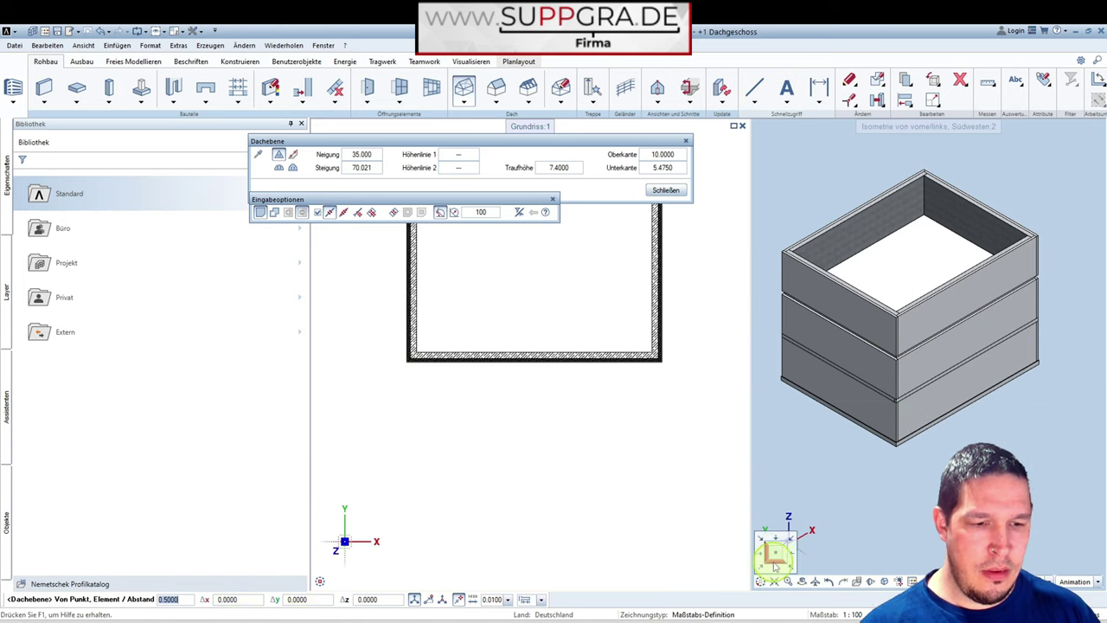
pyautogui.click(776, 563)
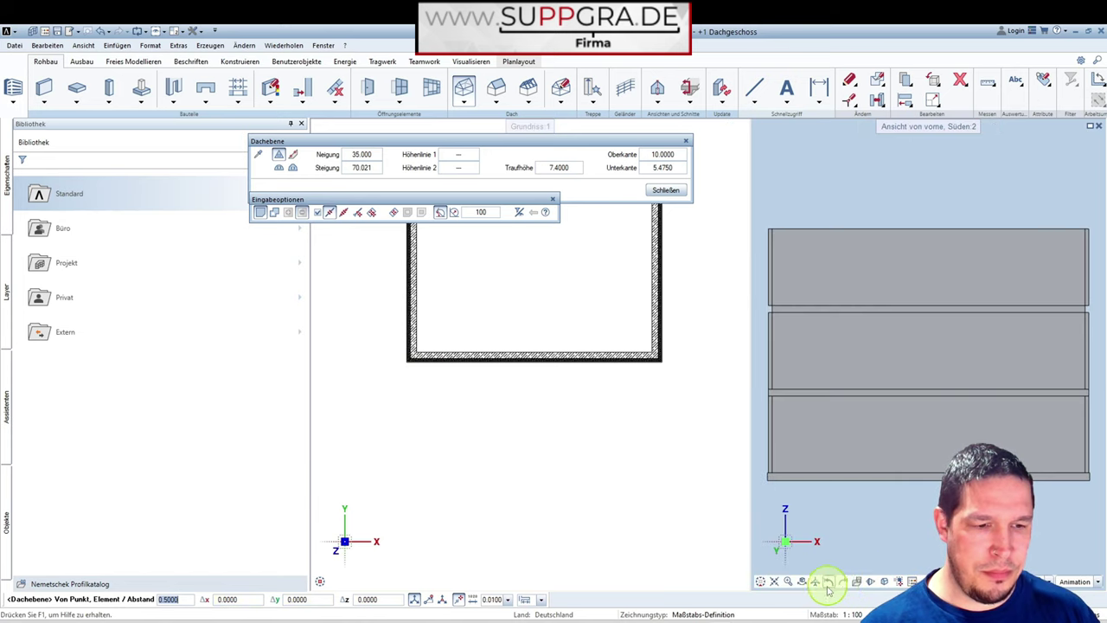
pyautogui.scroll(-2, 816, 406)
pyautogui.scroll(4, 994, 346)
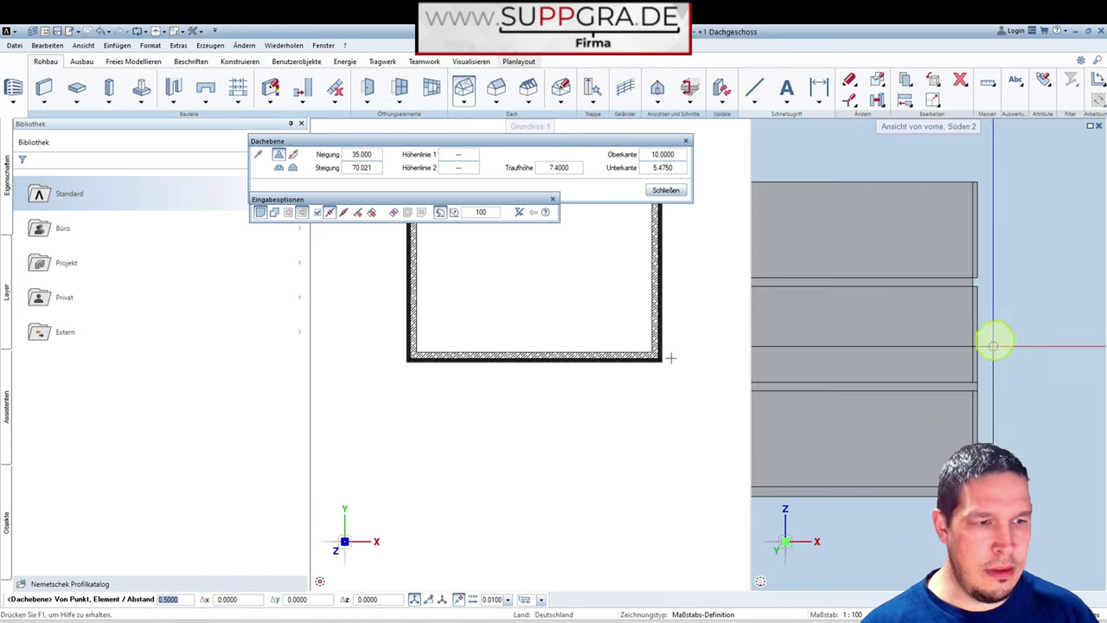
pyautogui.scroll(-1, 1010, 257)
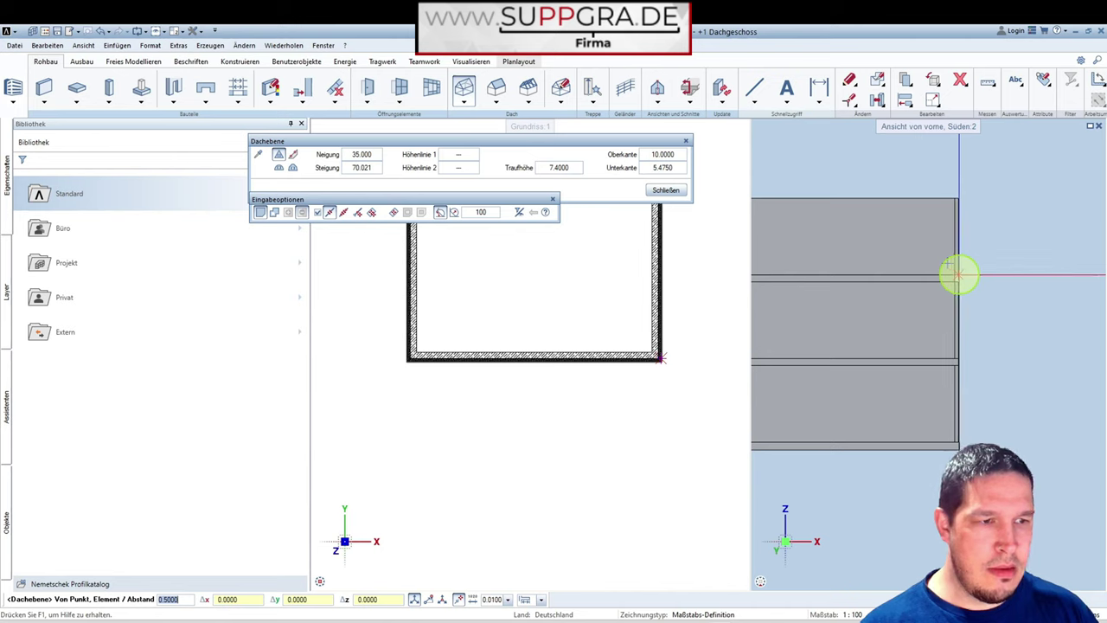
pyautogui.click(993, 87)
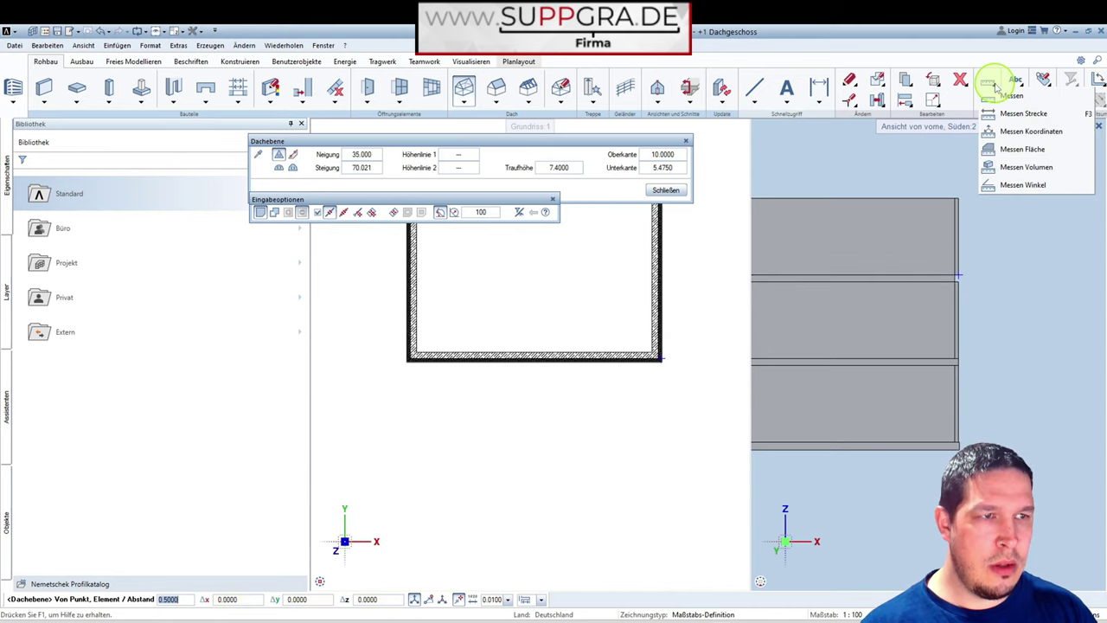
pyautogui.click(1027, 130)
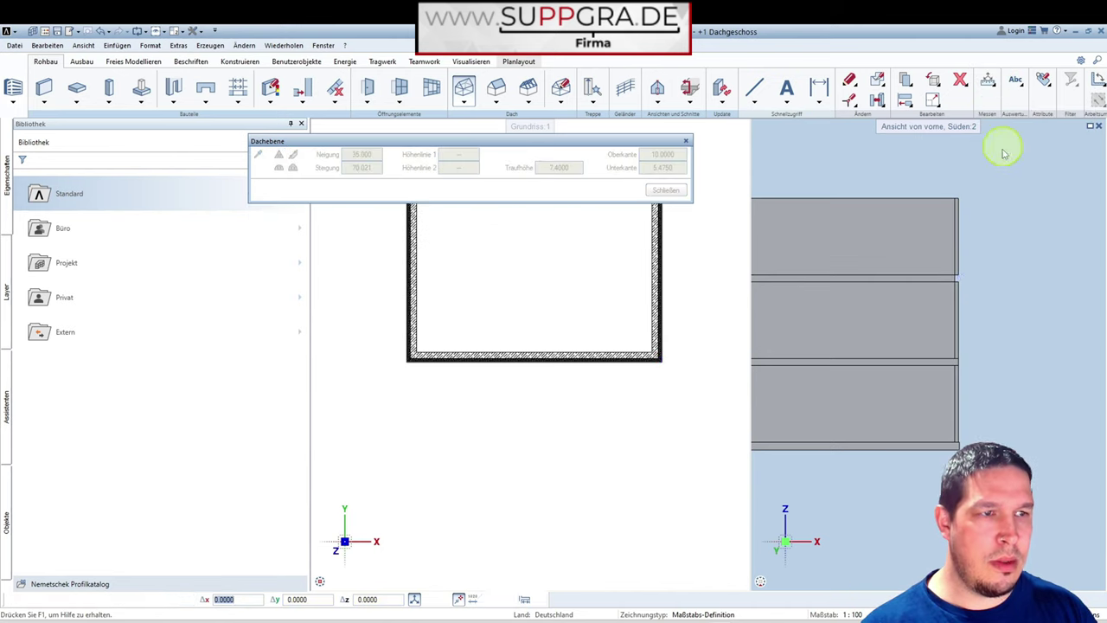
pyautogui.click(956, 276)
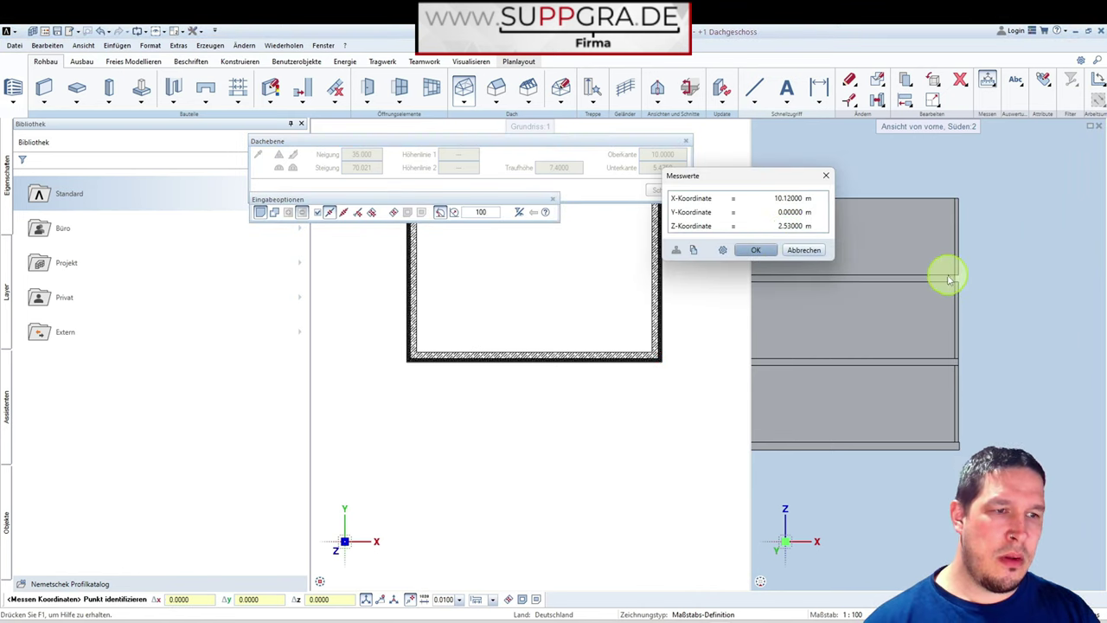
pyautogui.click(803, 250)
# Set the roof plane's eave height to 3.0 m and its lower edge to 2.53 m, rechecking the attic wall corner's coordinates.
pyautogui.click(560, 168)
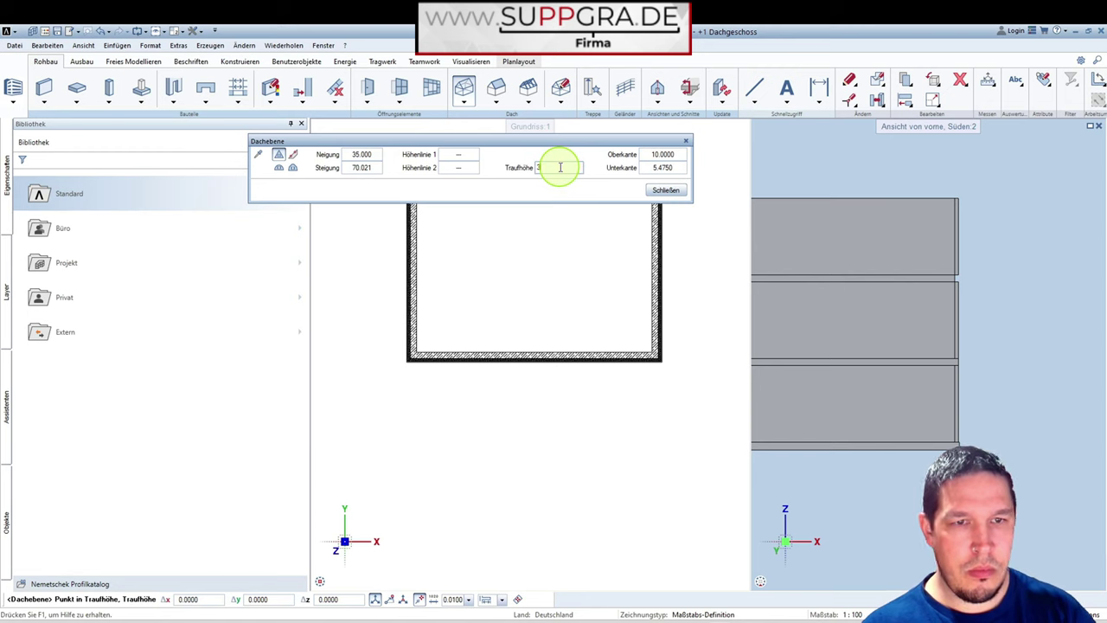
pyautogui.click(987, 80)
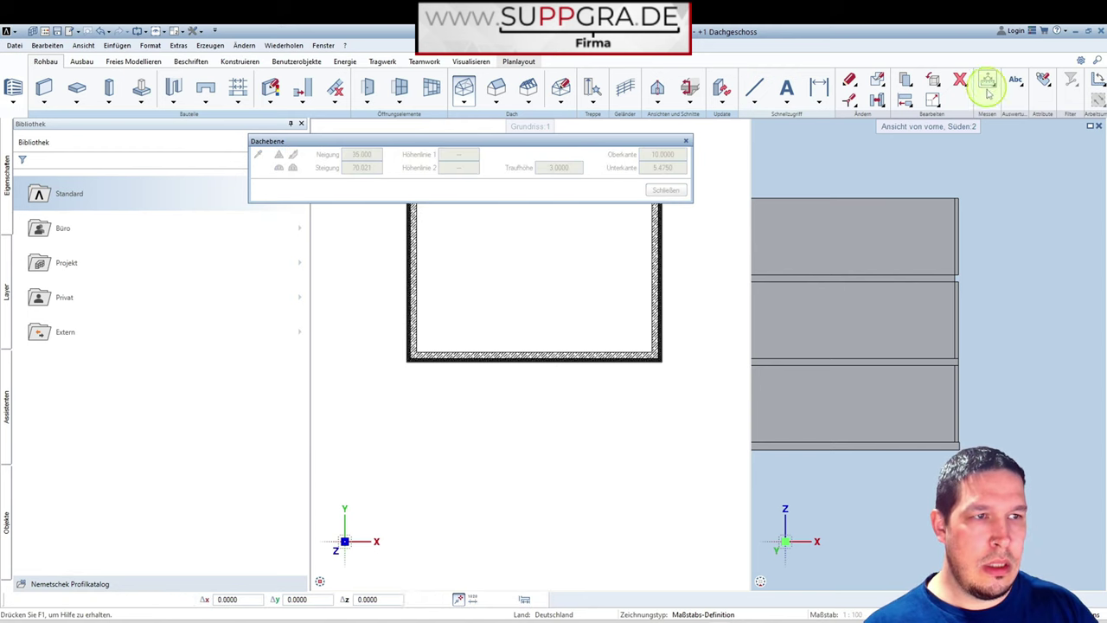
pyautogui.click(958, 275)
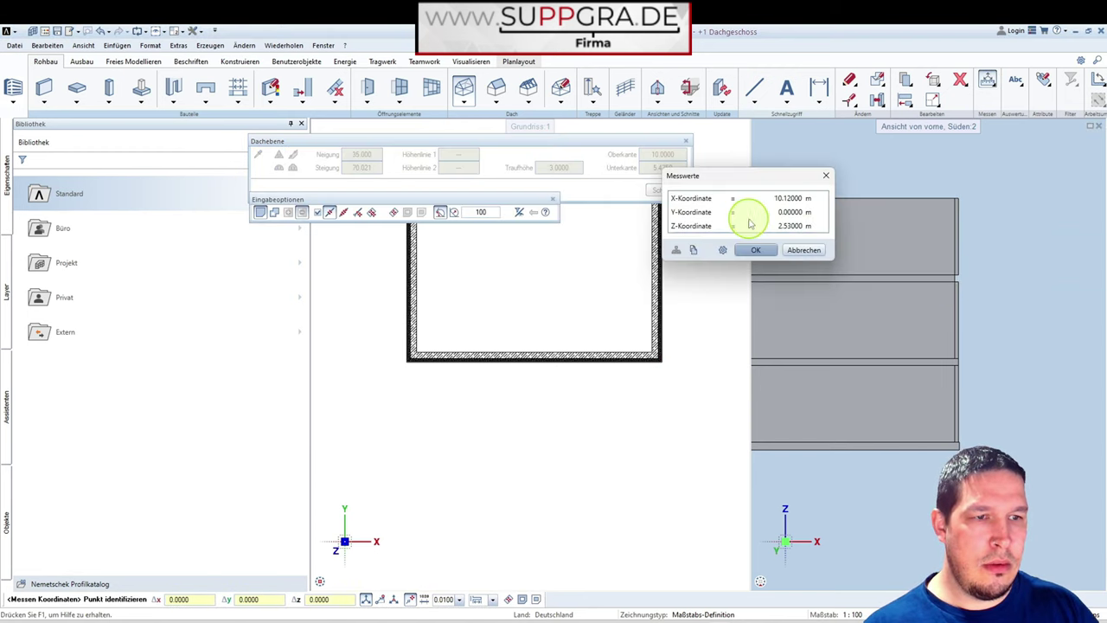
pyautogui.click(804, 249)
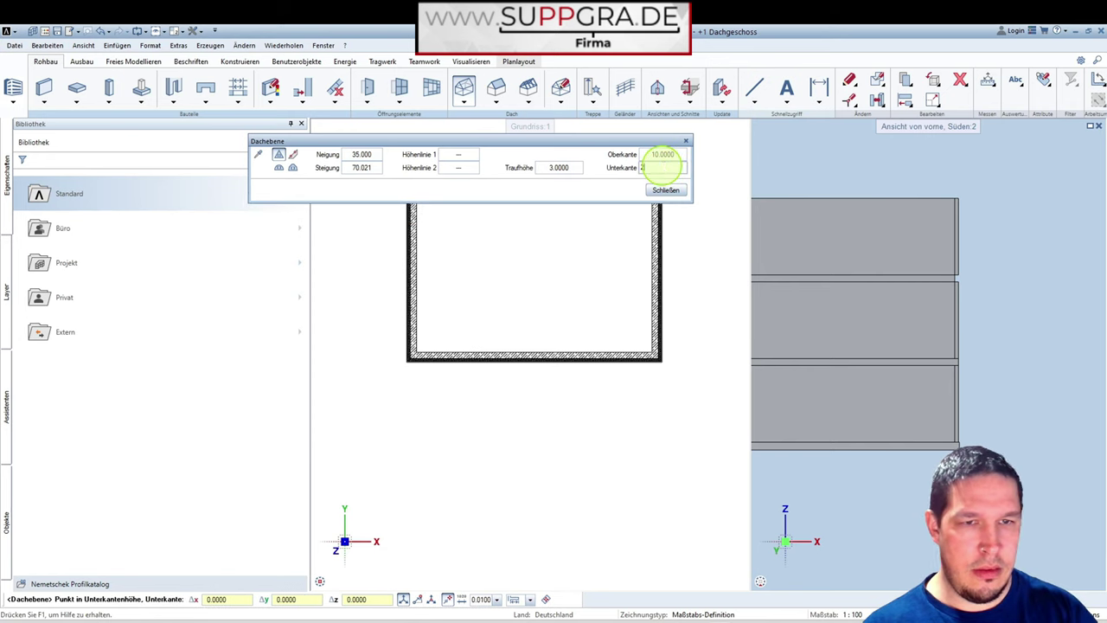
pyautogui.press('Return')
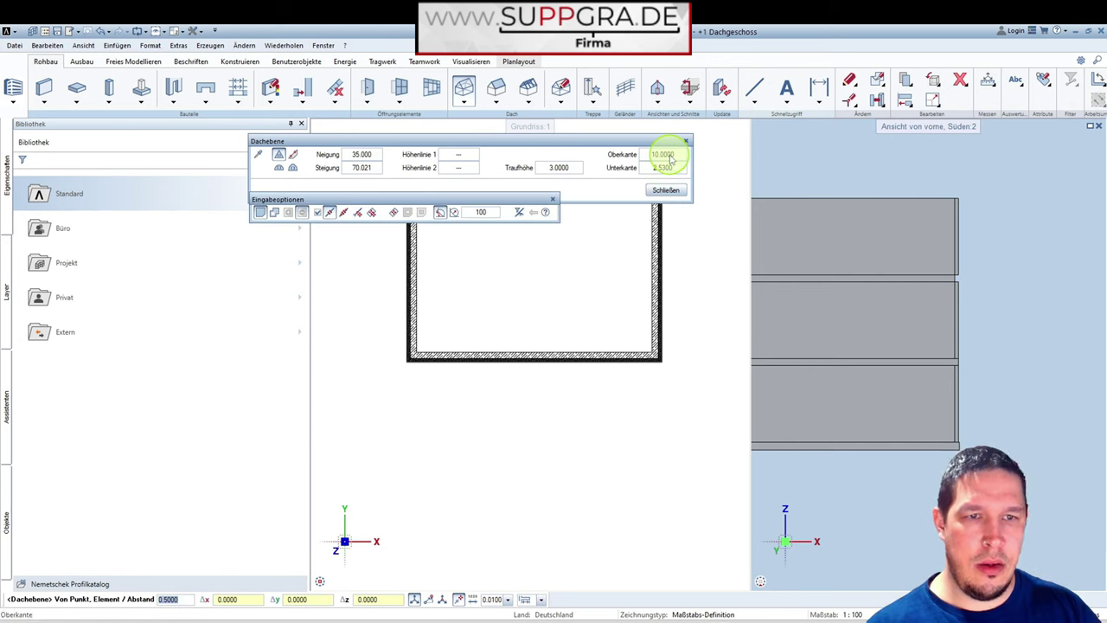
# Draw the rectangular roof plane outline across opposite corners of the floor plan with a 1 m offset outside the walls.
pyautogui.scroll(-3, 905, 250)
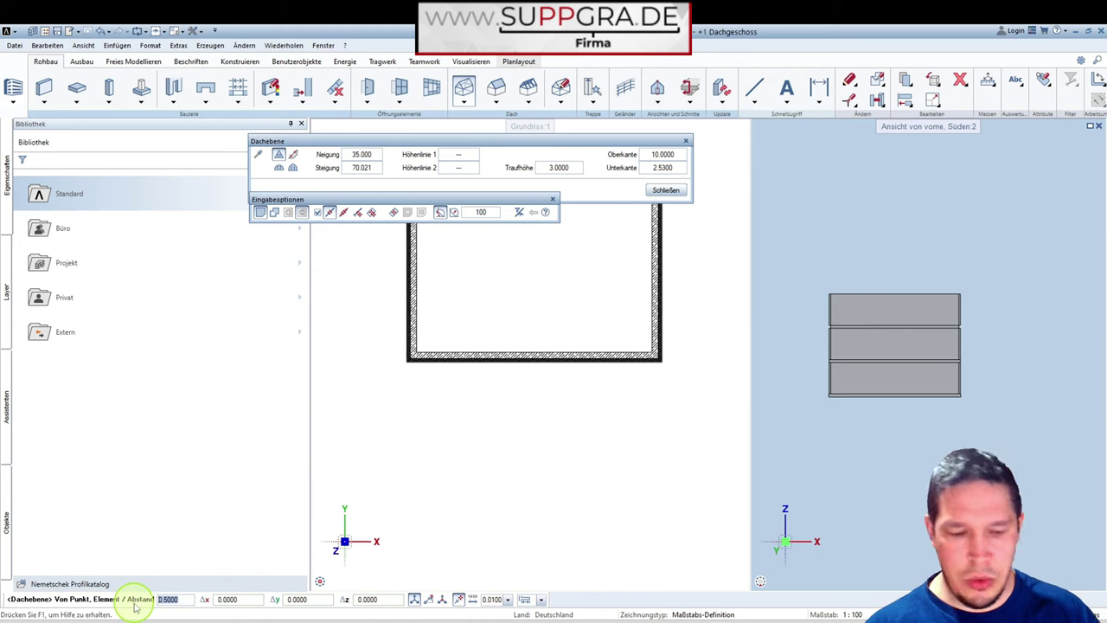
pyautogui.scroll(-2, 504, 406)
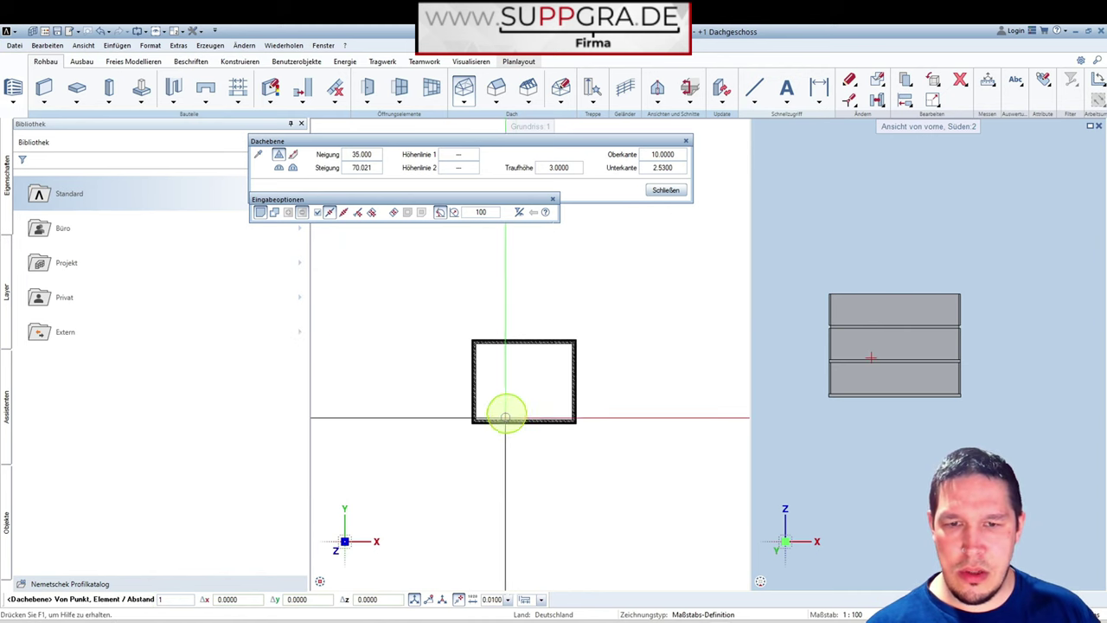
pyautogui.scroll(5, 464, 306)
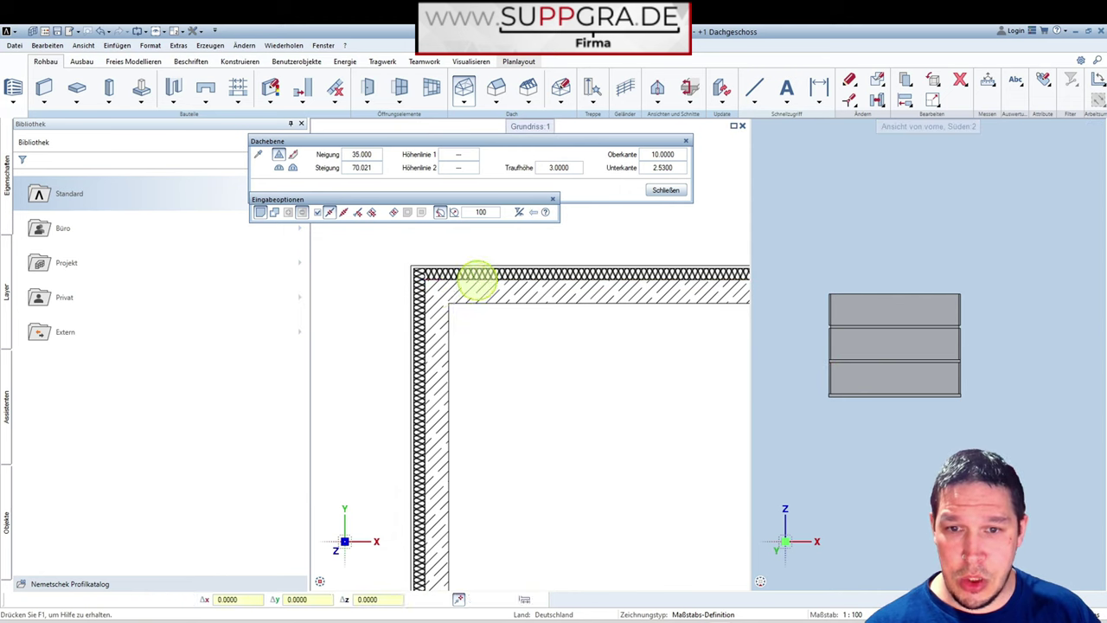
pyautogui.click(424, 275)
pyautogui.scroll(-3, 441, 273)
pyautogui.scroll(5, 589, 389)
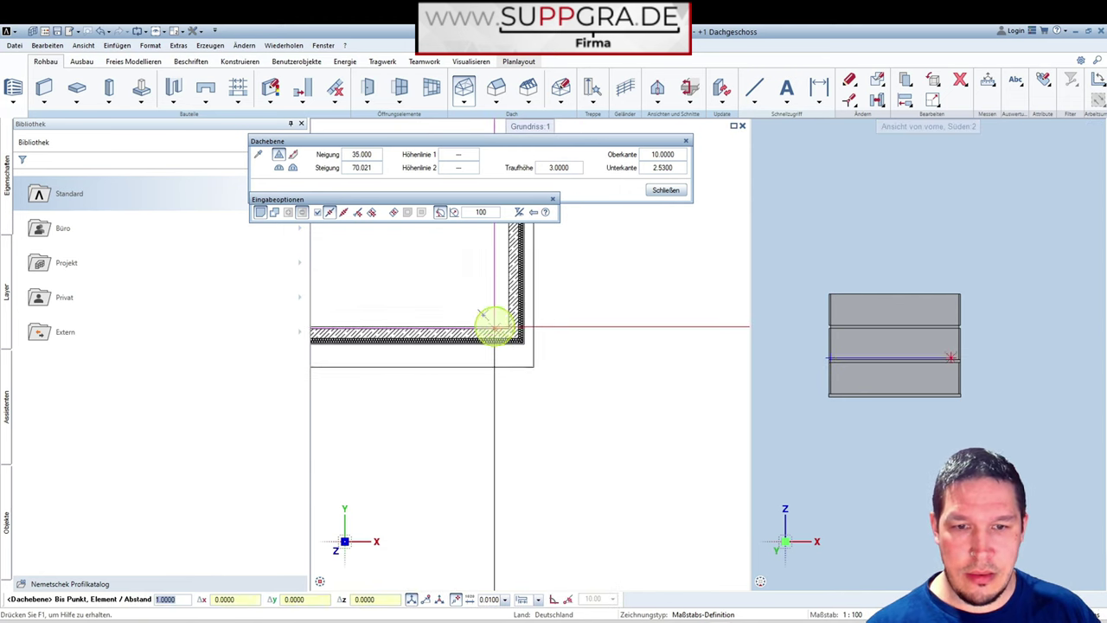
pyautogui.scroll(-5, 578, 368)
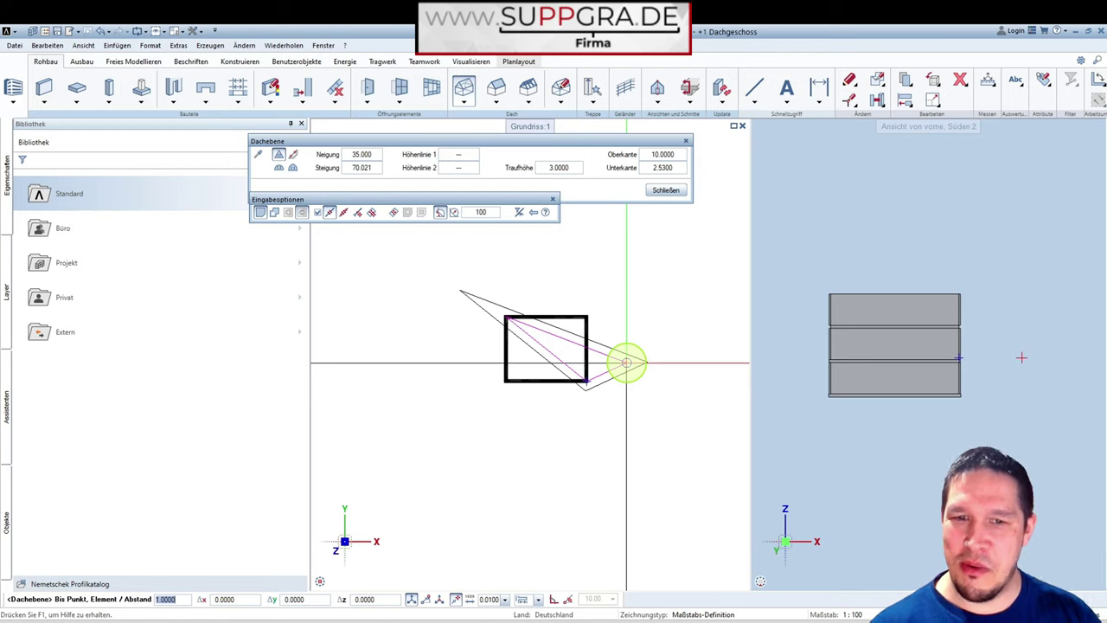
pyautogui.click(1021, 357)
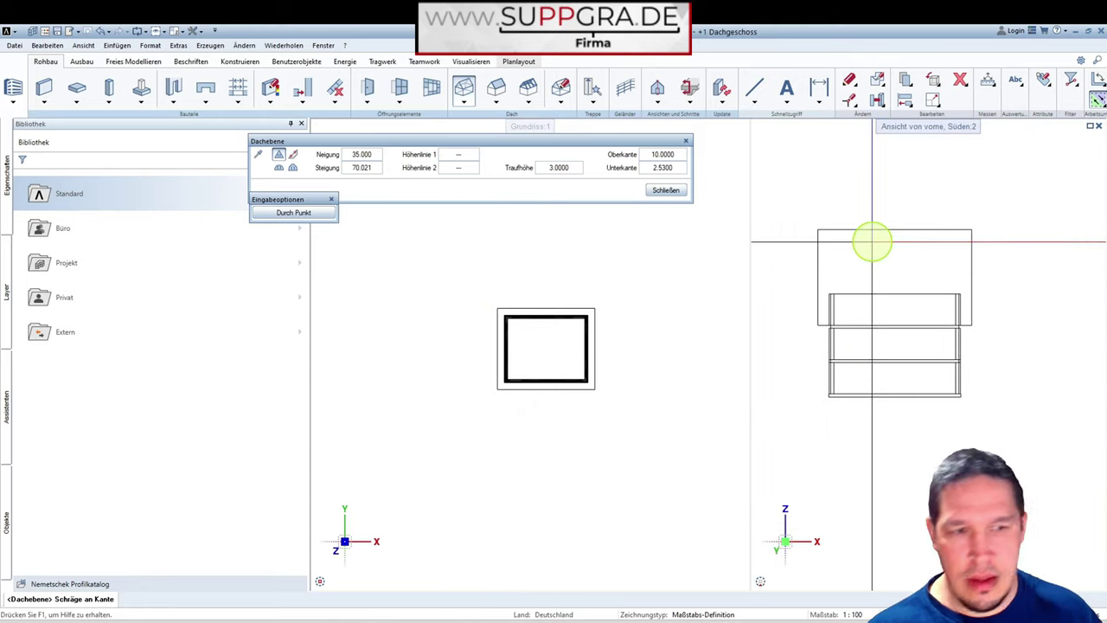
# Apply the 35-degree slope to all four edges of the roof outline, with the model shown in isometric view.
pyautogui.click(762, 567)
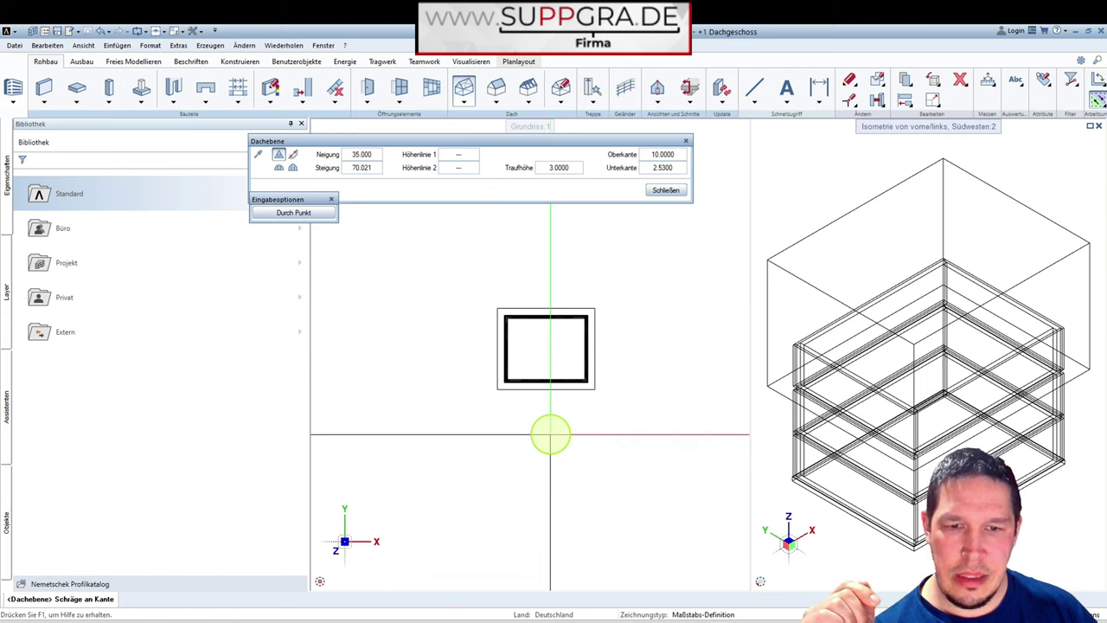
pyautogui.click(541, 307)
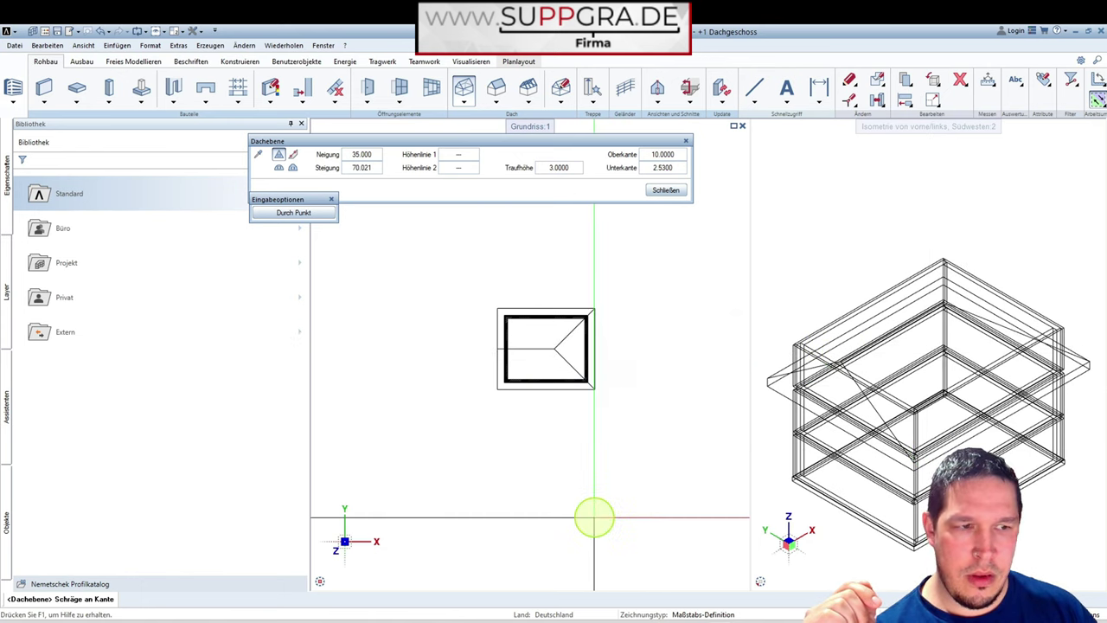
pyautogui.click(502, 373)
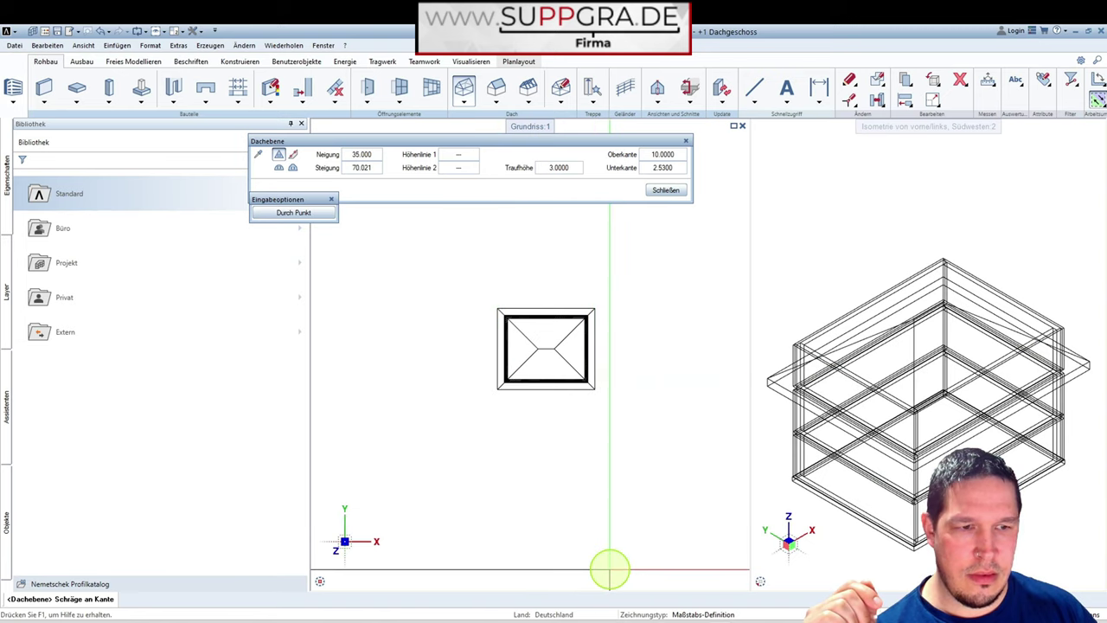